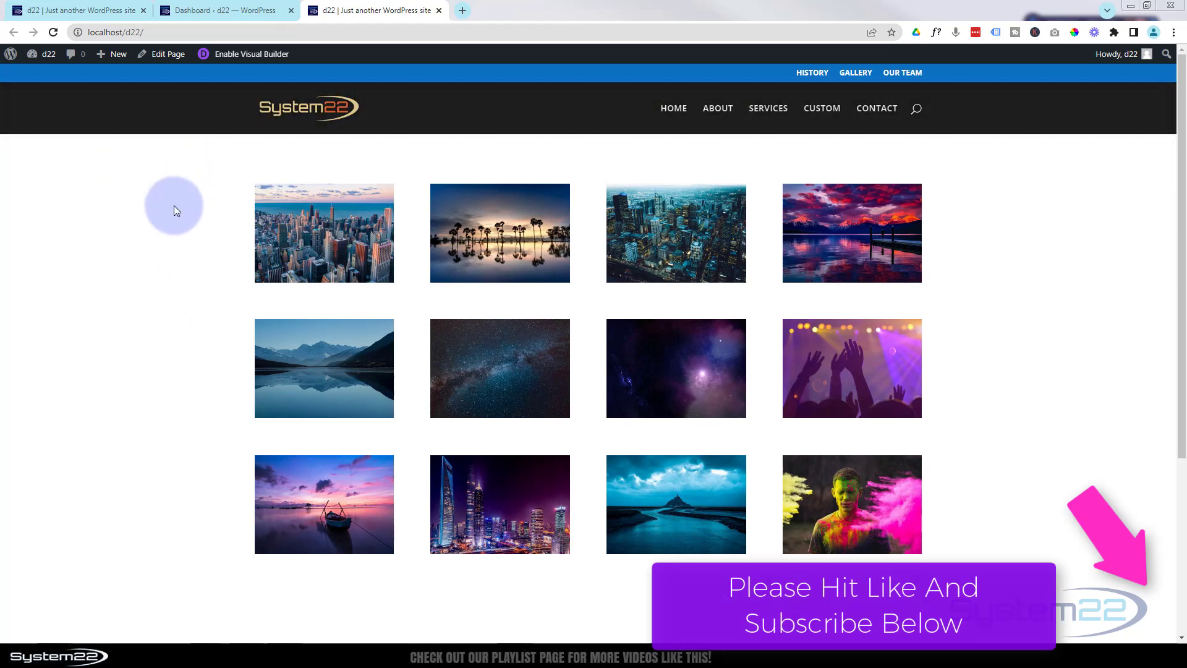
Compare the page's default footer with the finished custom footer shown on the other copy of the page
scroll(137, 230, down, 4)
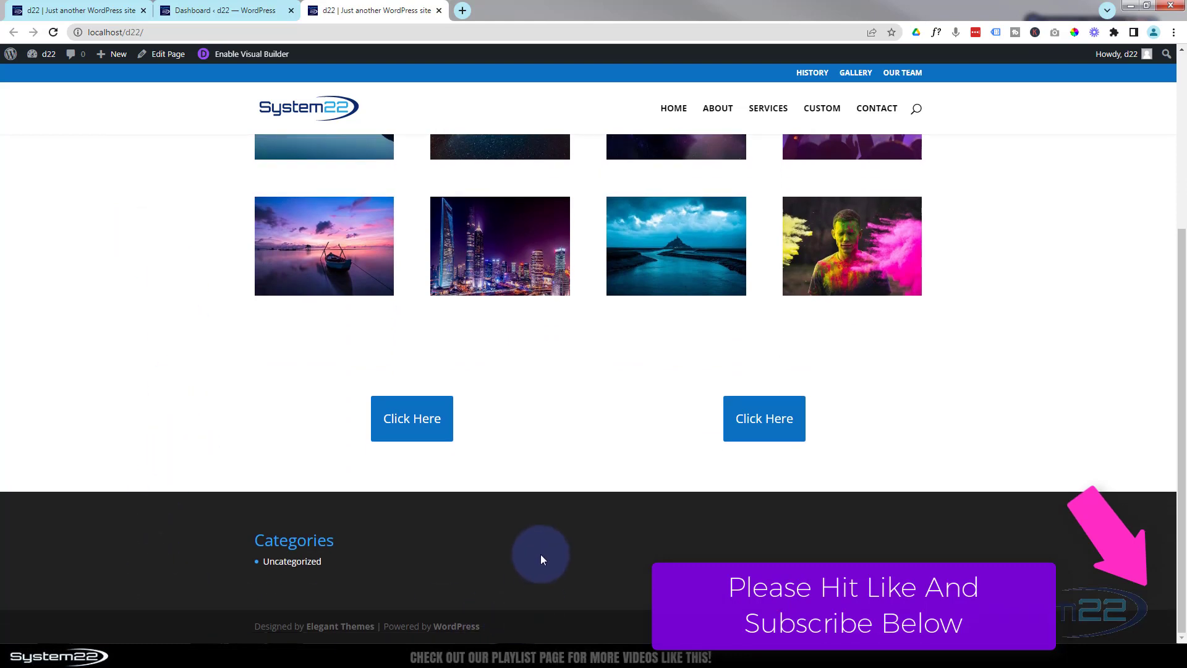
click(114, 13)
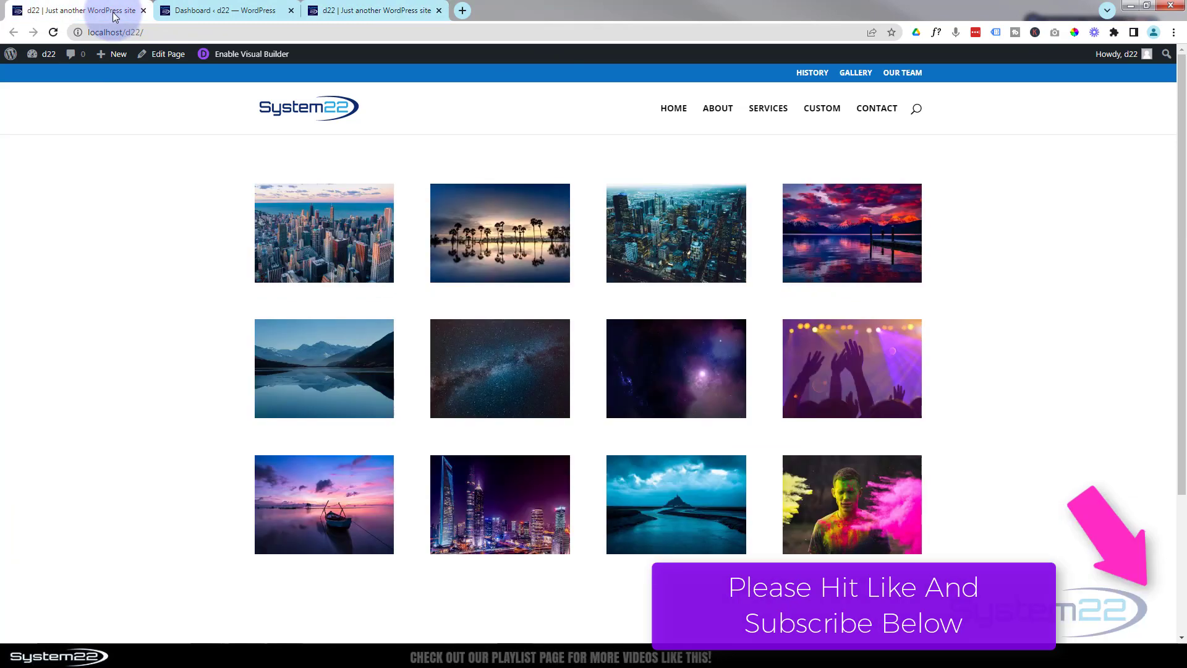
scroll(130, 315, down, 3)
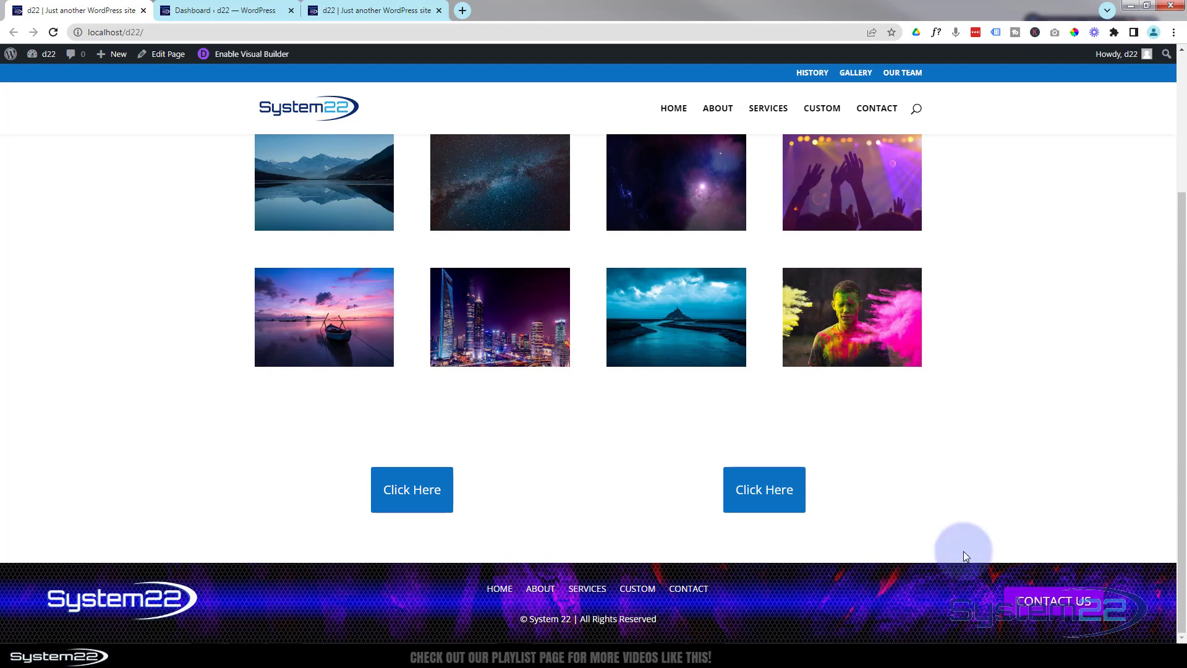
Start building a global footer in the Divi Theme Builder and insert a row with quarter, half and quarter-width columns
click(218, 12)
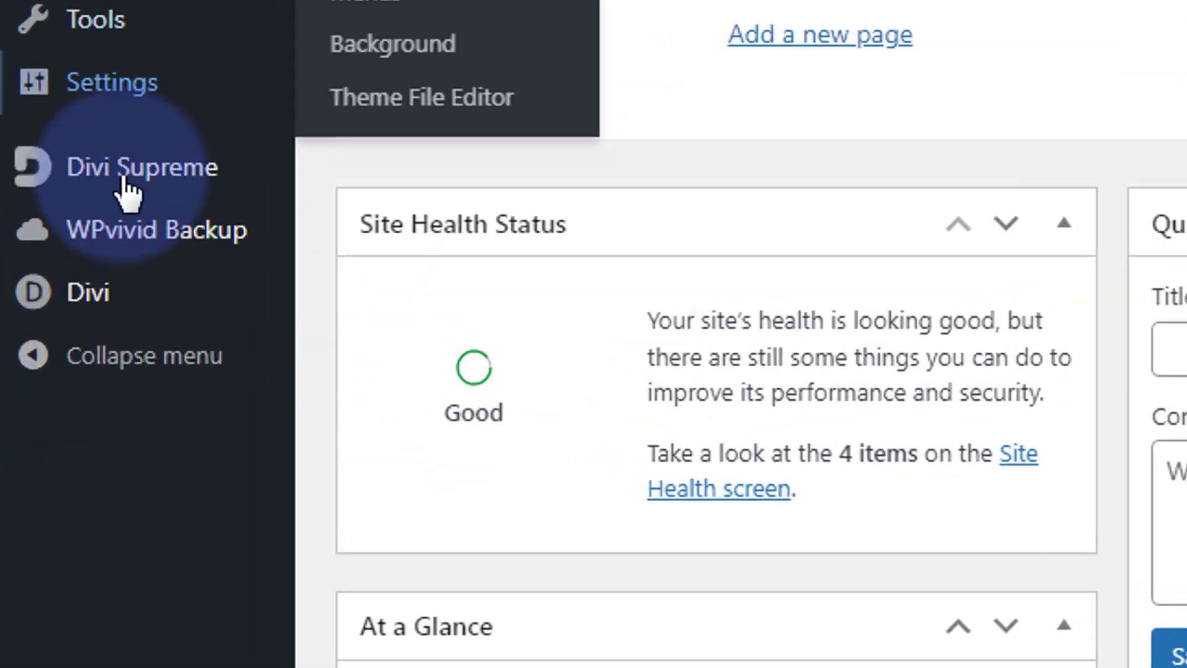
mouse_move(124, 295)
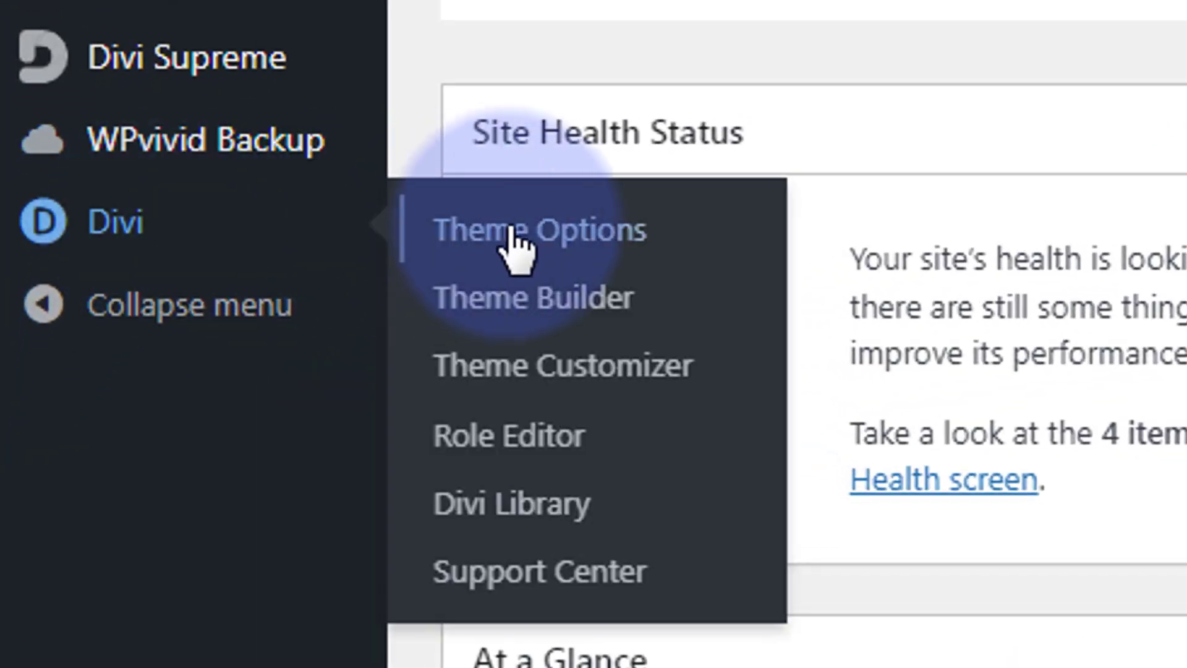
click(557, 306)
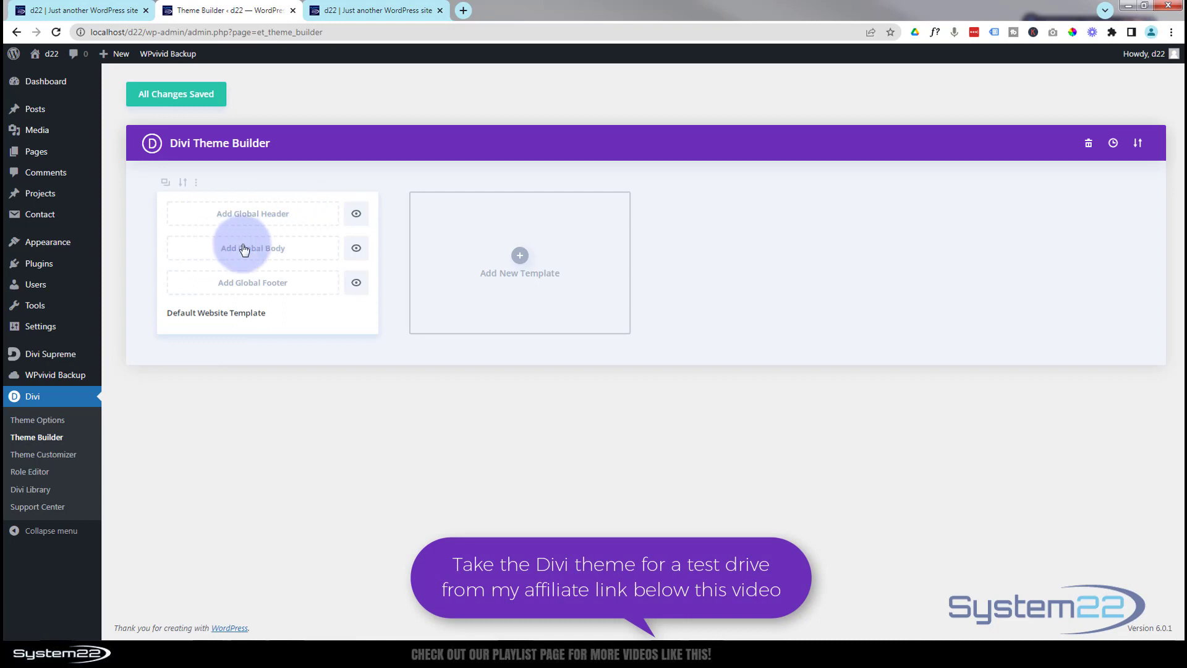
click(262, 291)
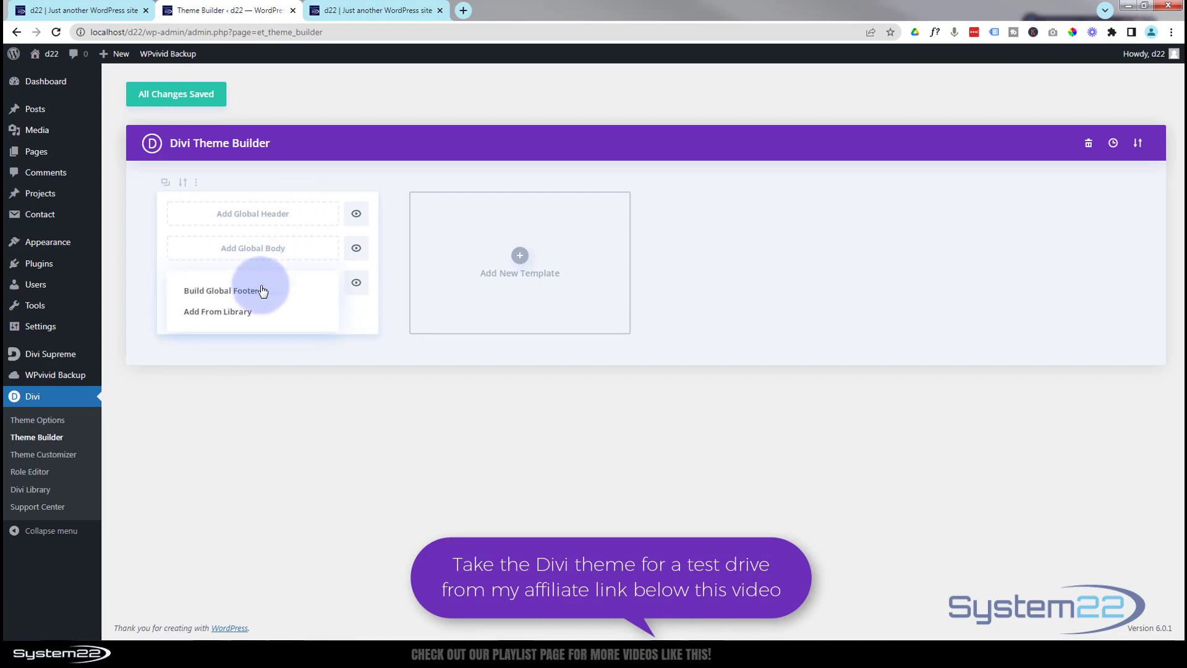
click(214, 294)
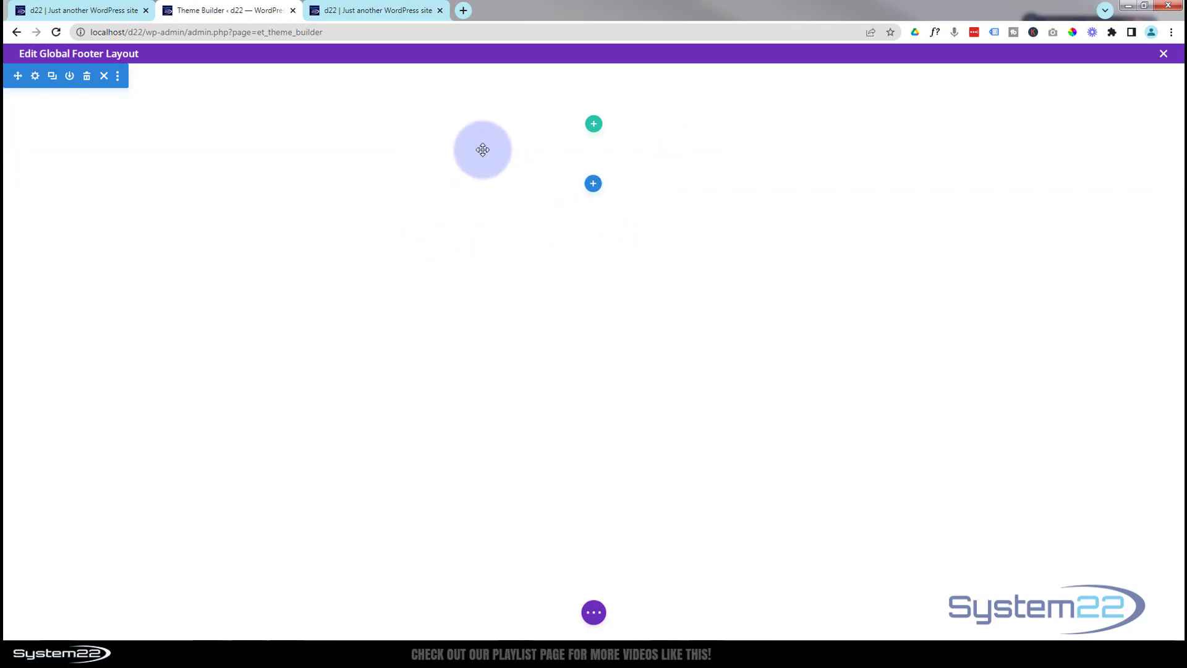
click(594, 125)
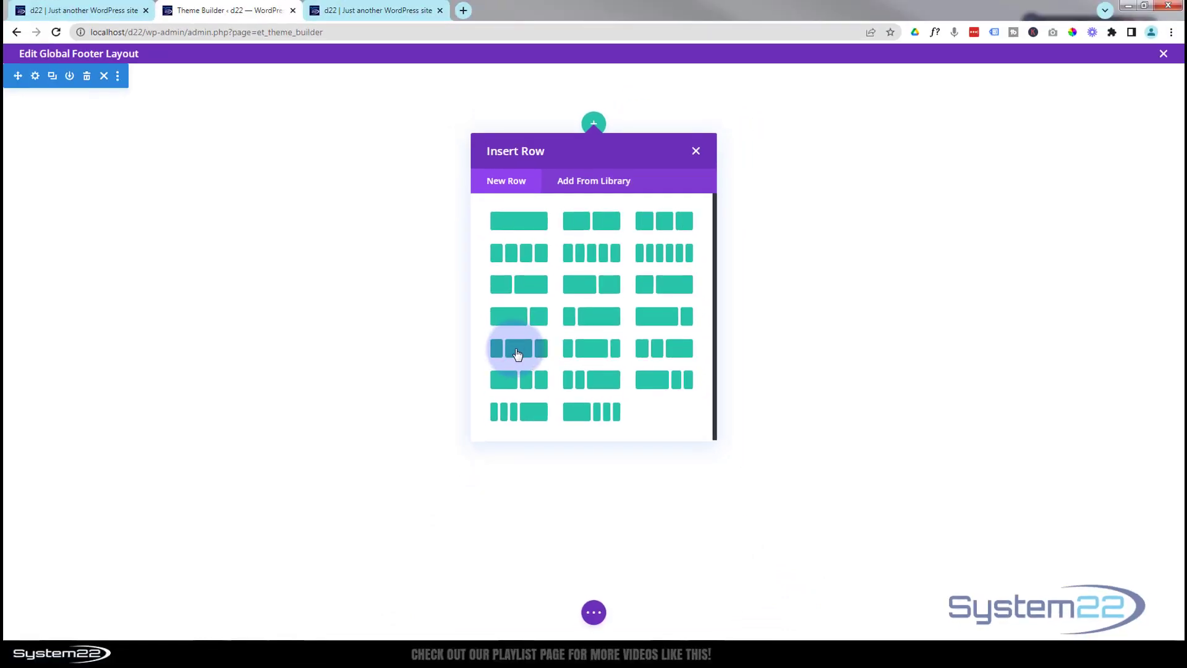
click(518, 353)
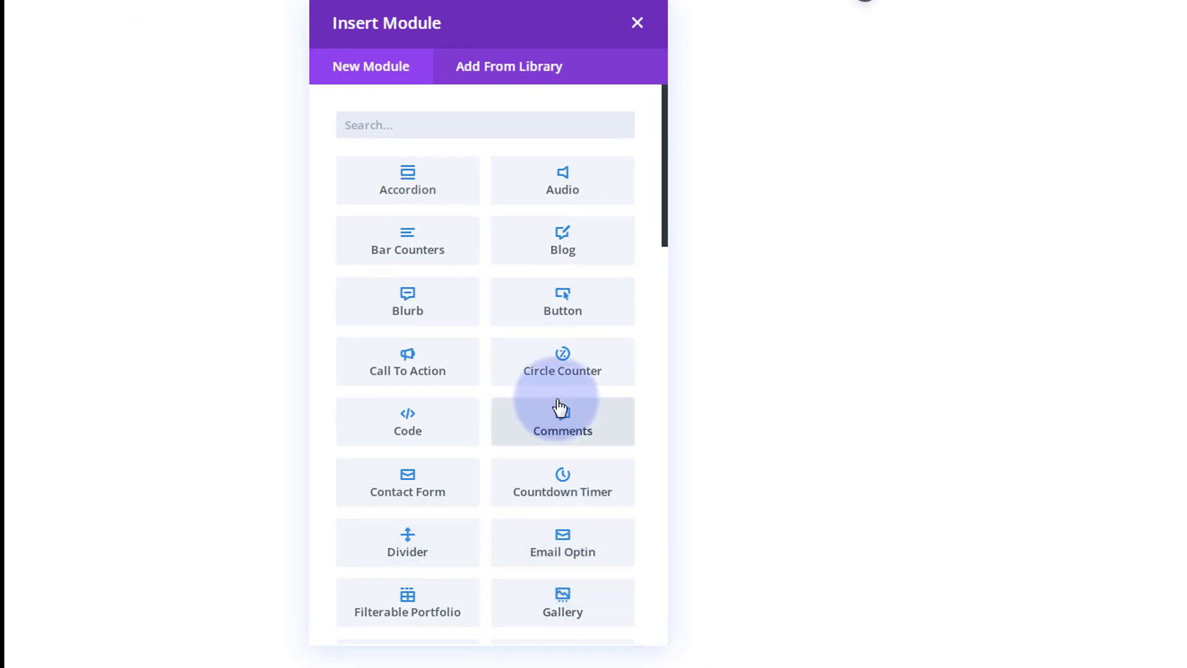
Add an Image module to the row's first column using system22-white-b-shadow.png from the media library, and save it
scroll(527, 253, down, 5)
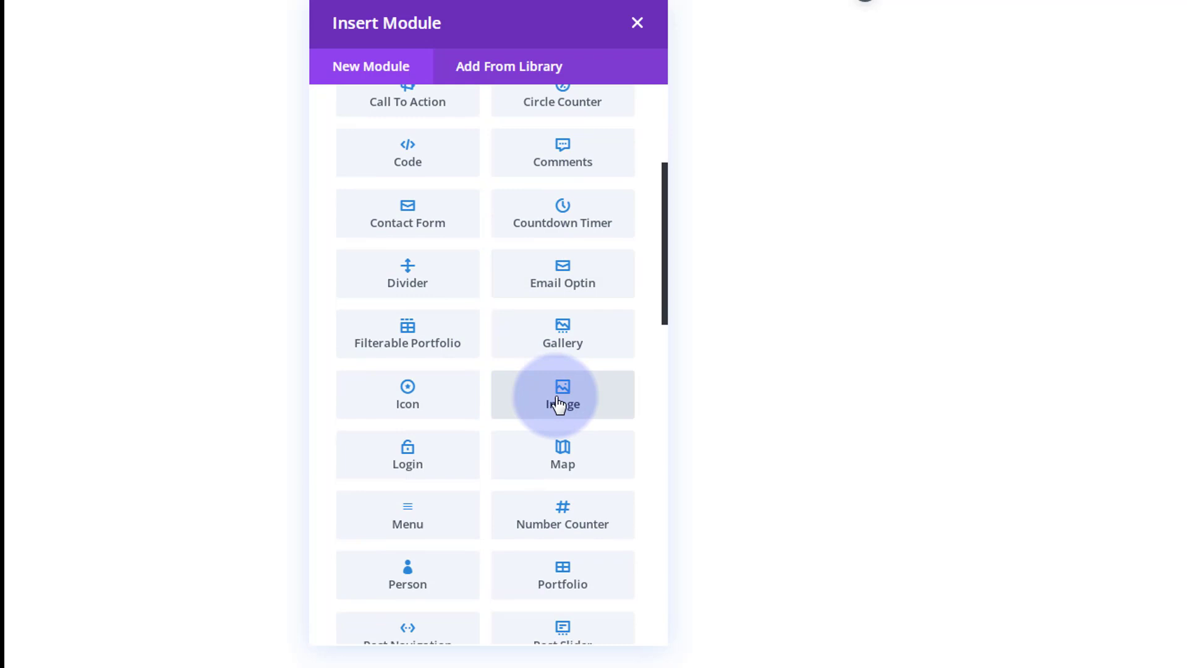
click(559, 404)
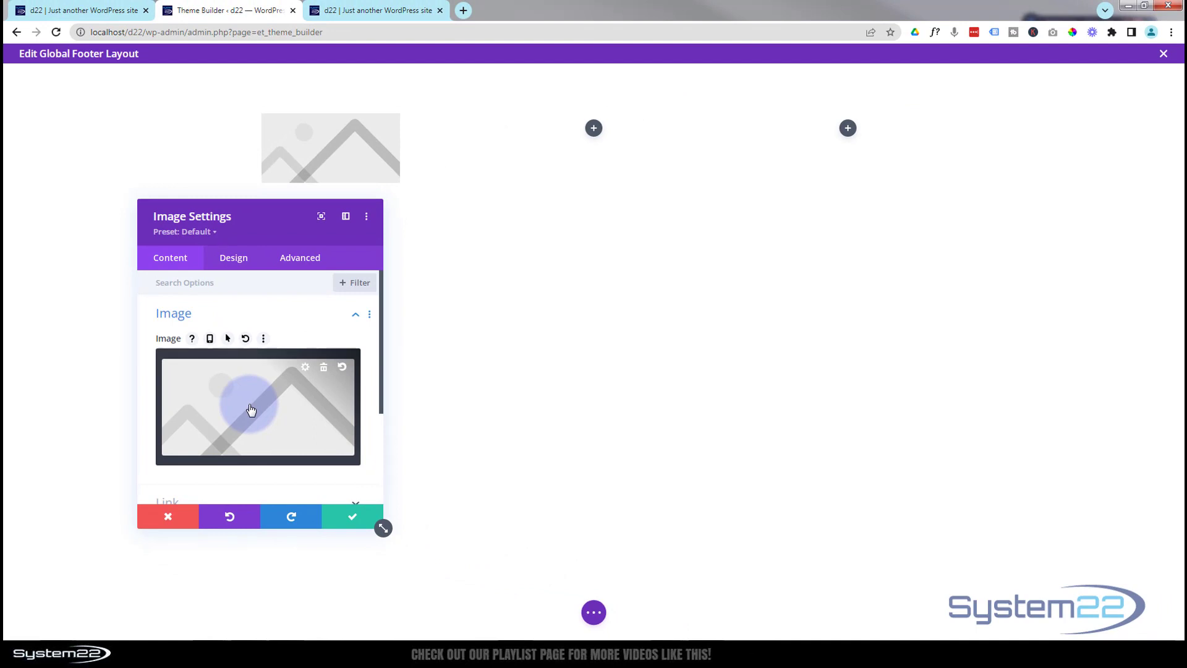
click(250, 410)
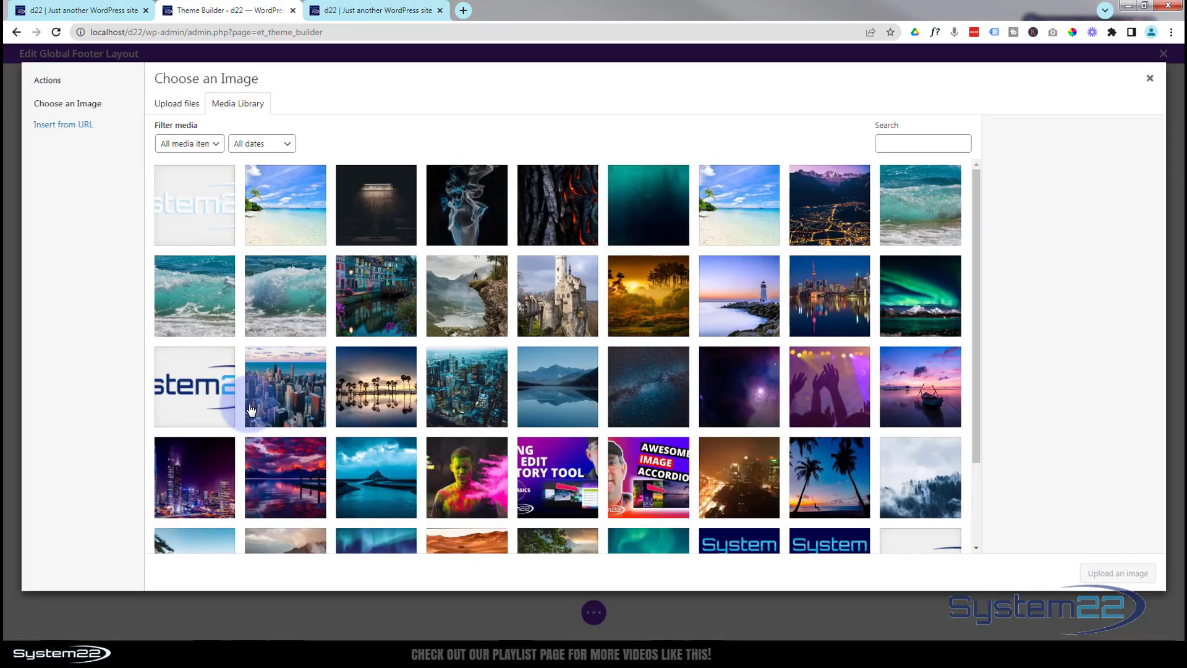
click(192, 224)
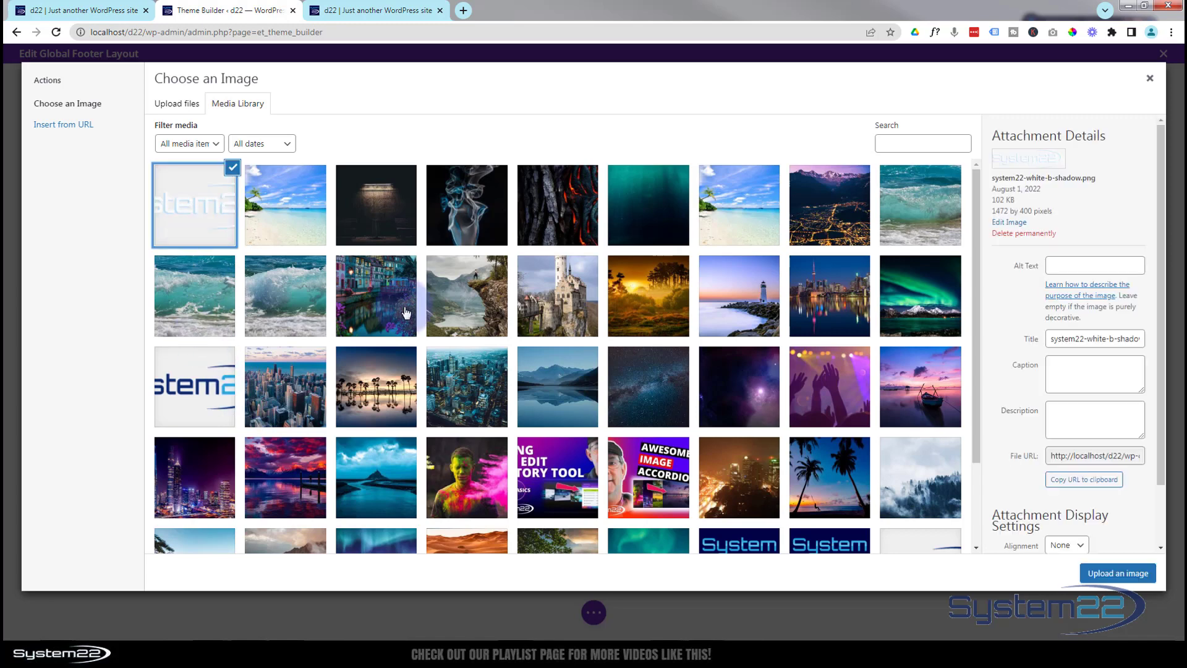
click(1106, 574)
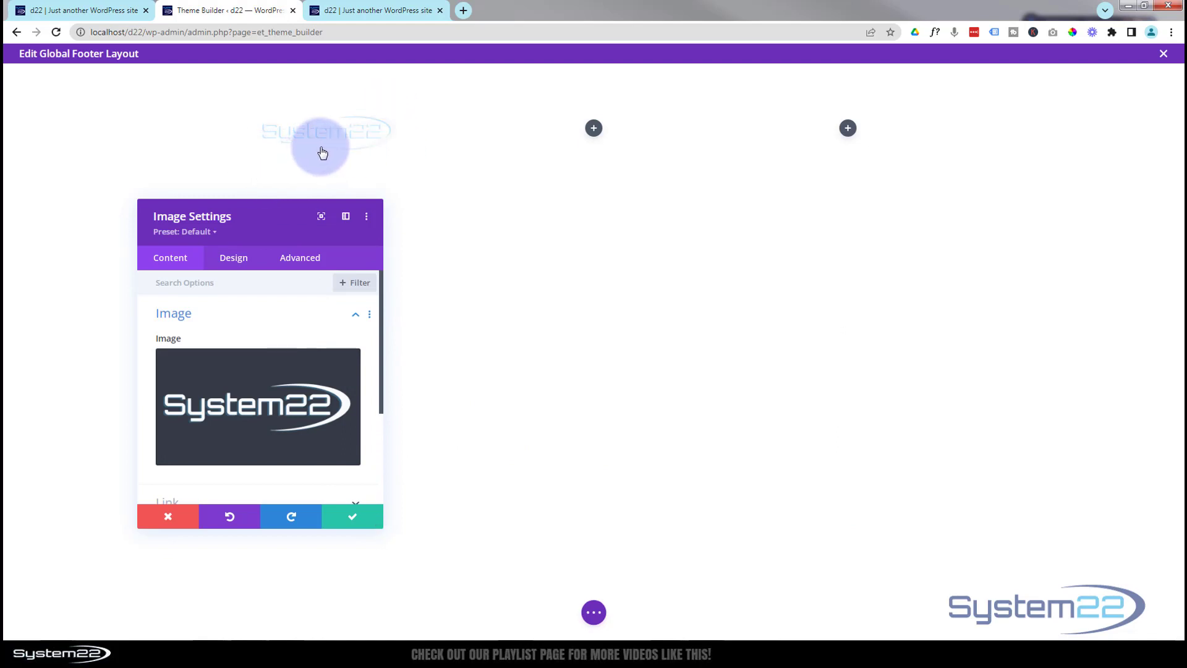
click(358, 519)
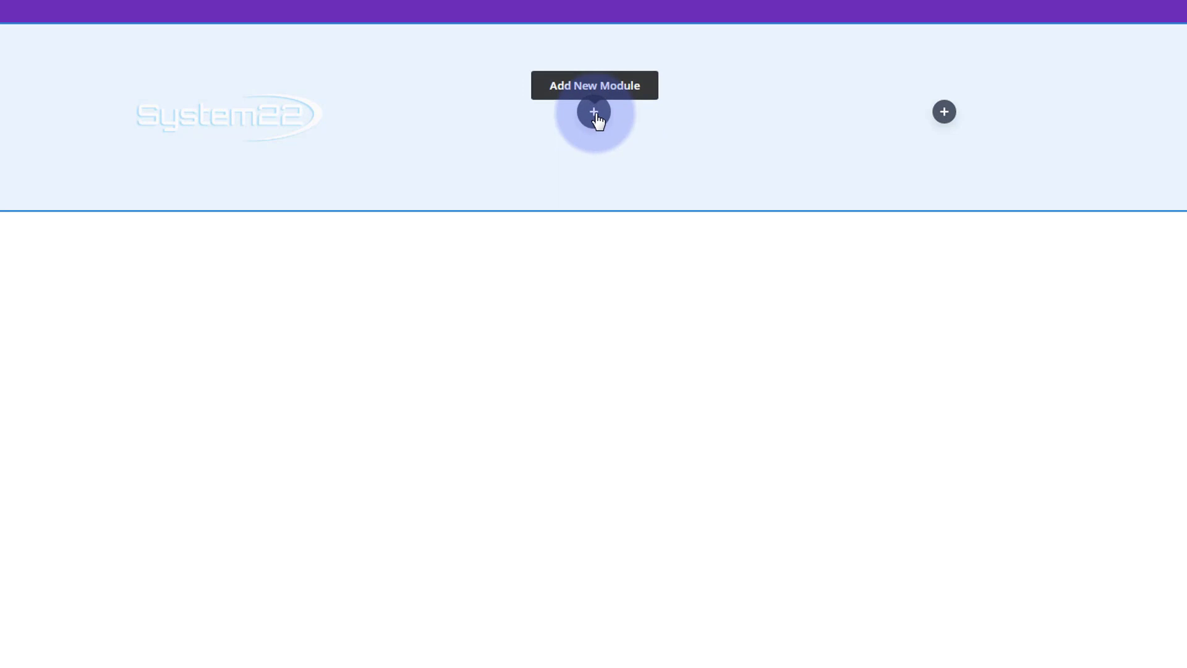
Add a Menu module to the row's middle column with Top as its menu
click(594, 112)
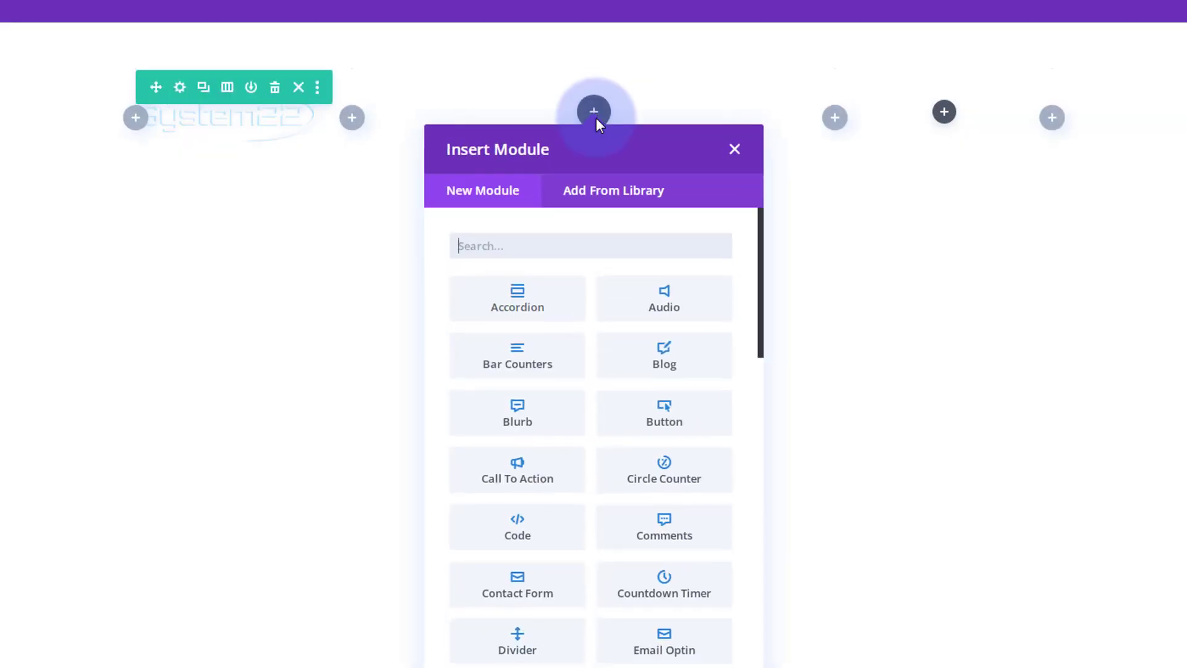
scroll(583, 371, down, 4)
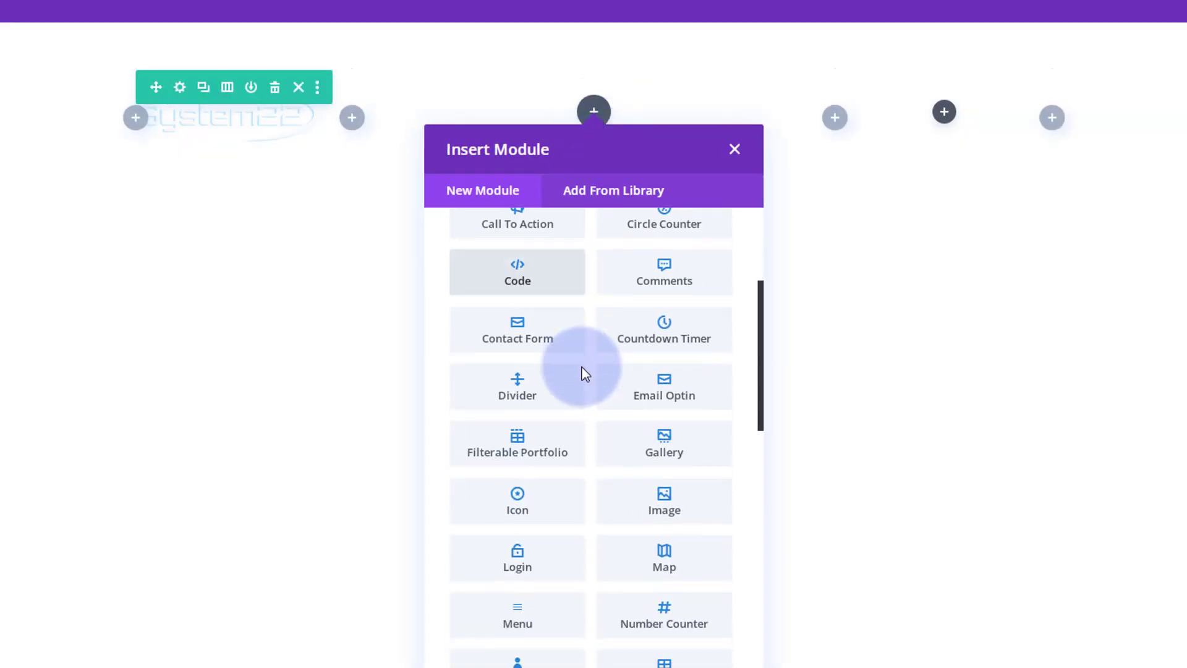
scroll(583, 372, down, 3)
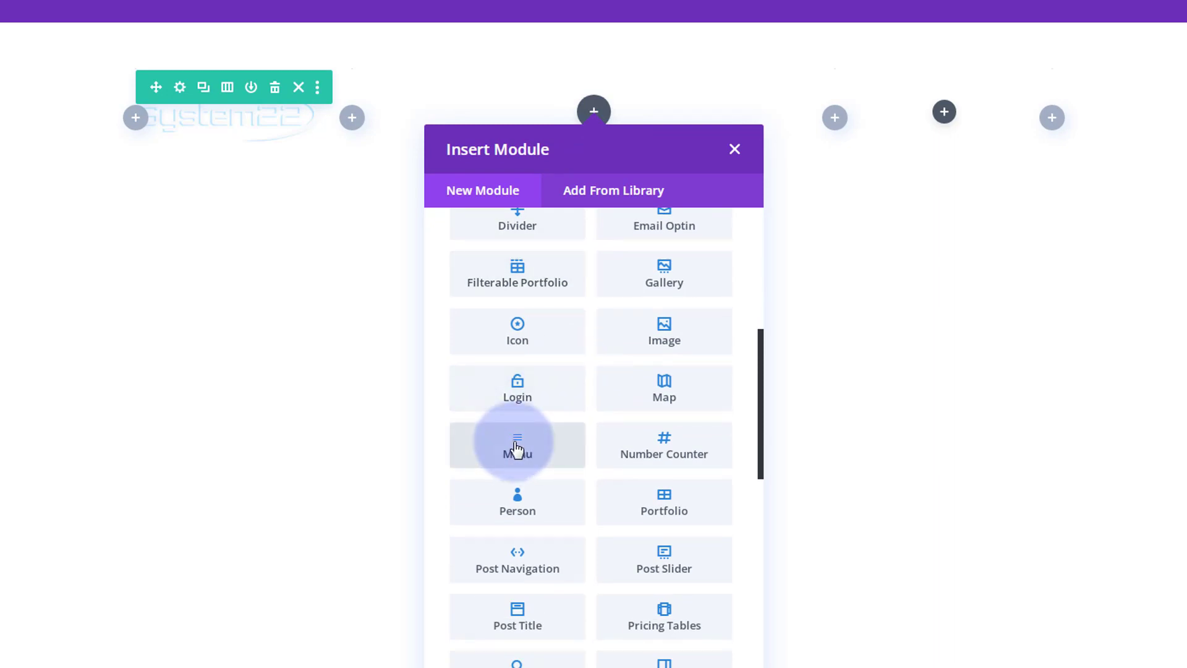
click(517, 449)
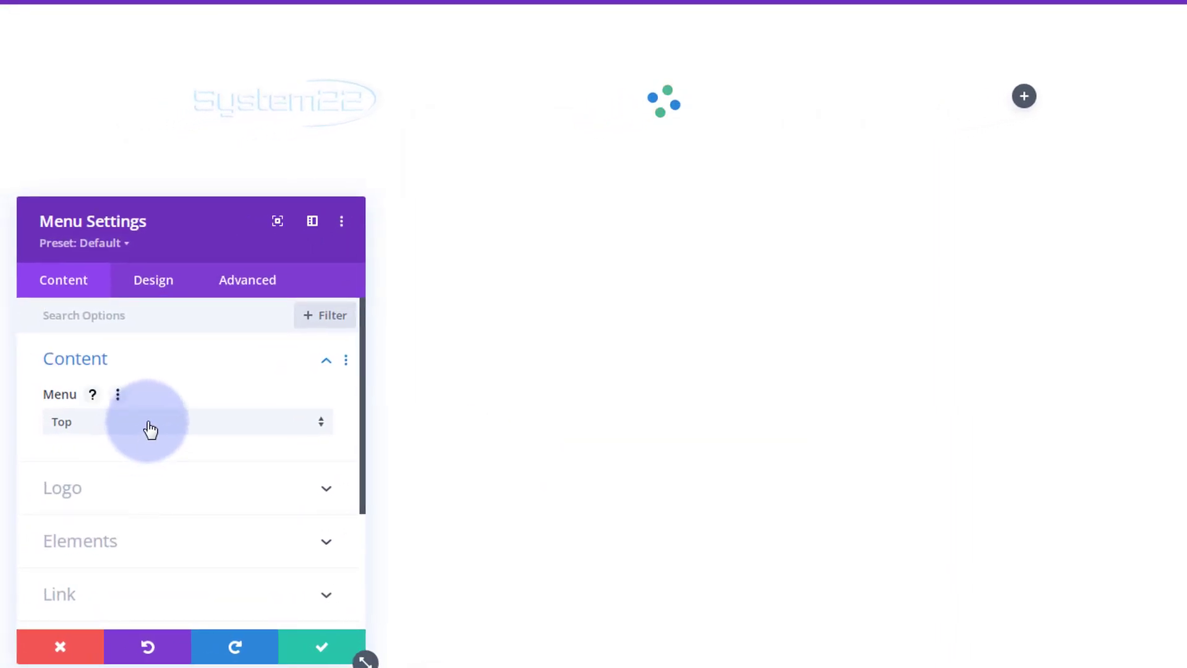
click(150, 429)
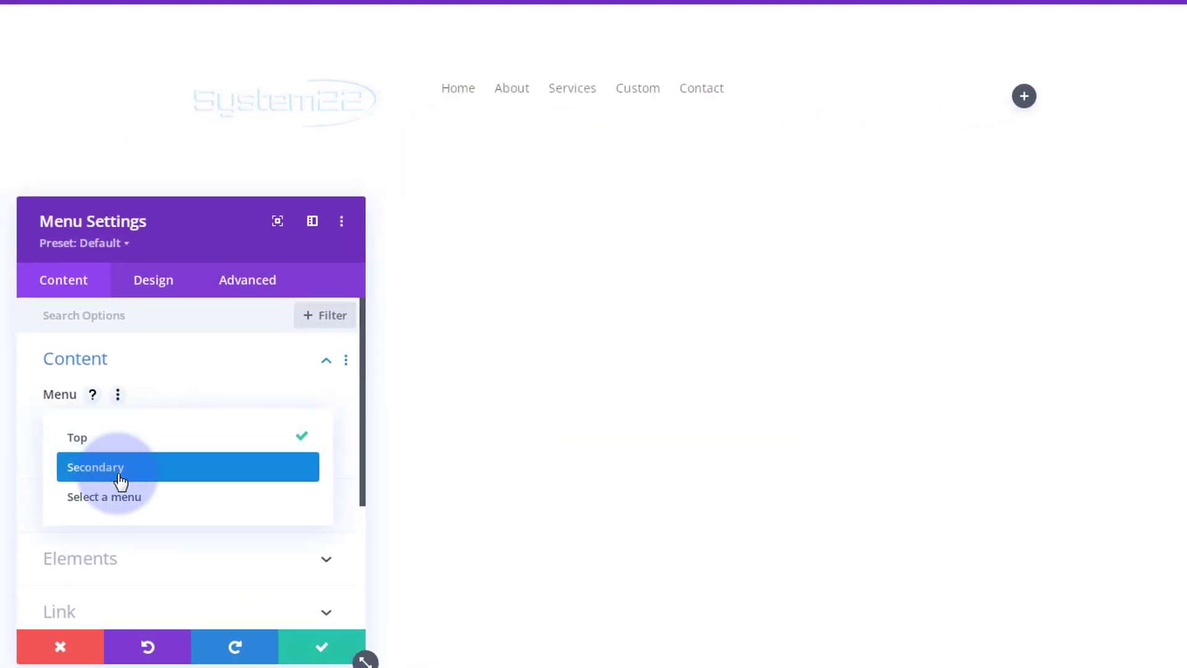
click(98, 440)
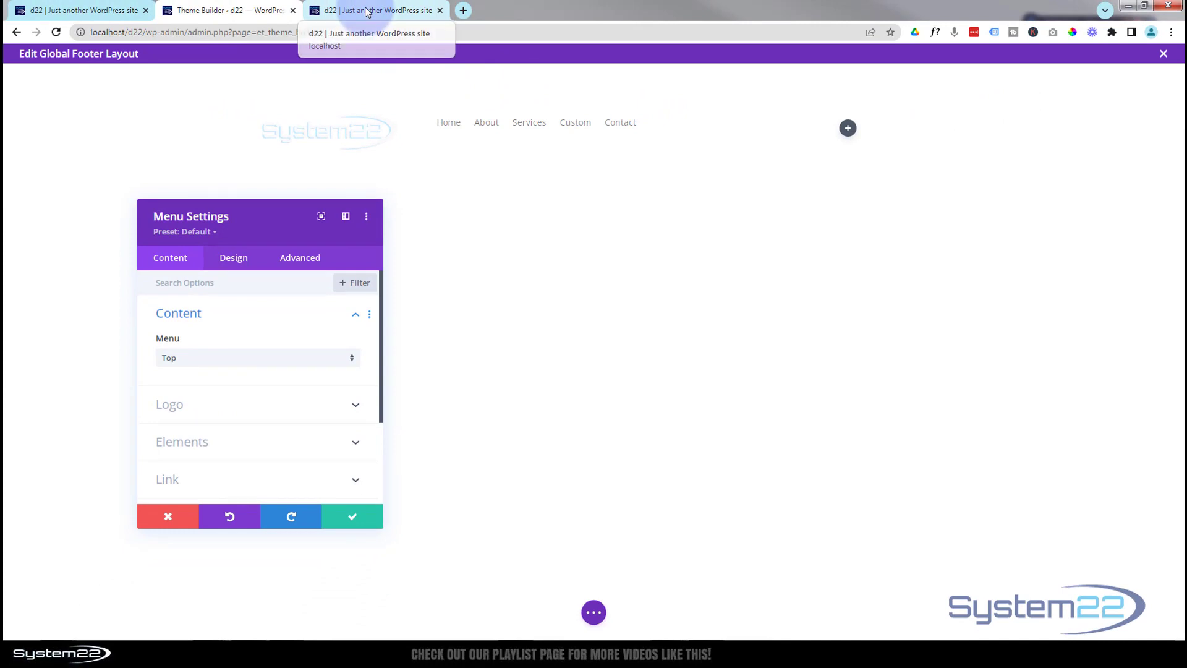
Examine the Top menu's structure in the WordPress Menus admin page, and return to the footer layout
click(367, 13)
mouse_move(31, 61)
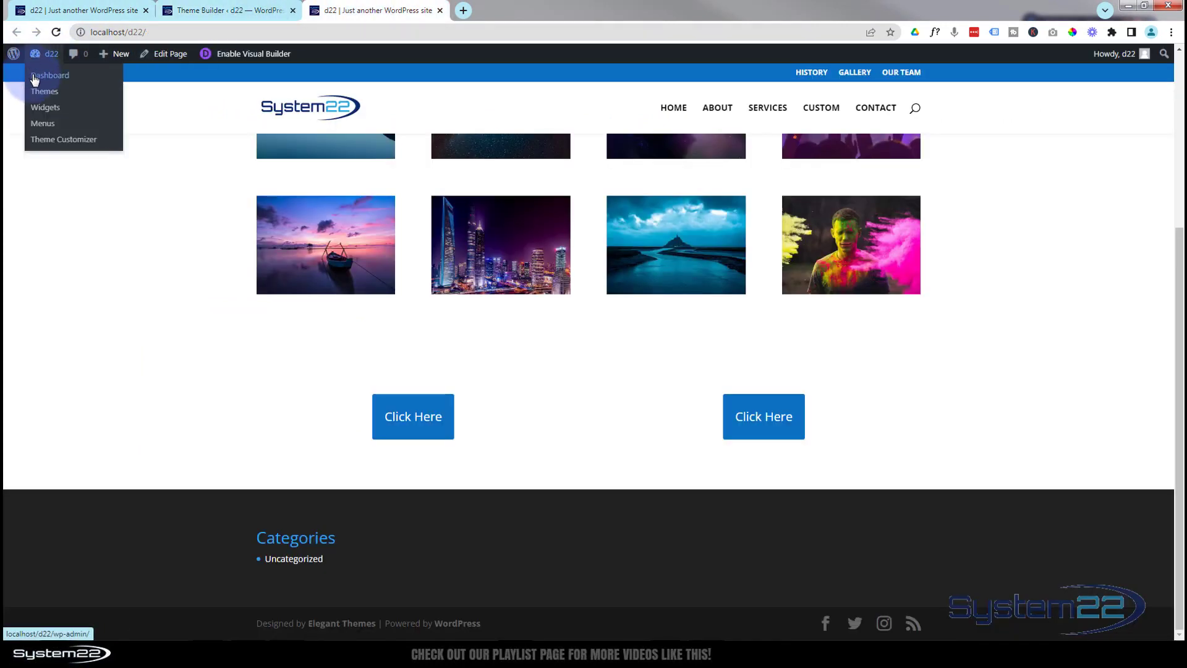
click(34, 77)
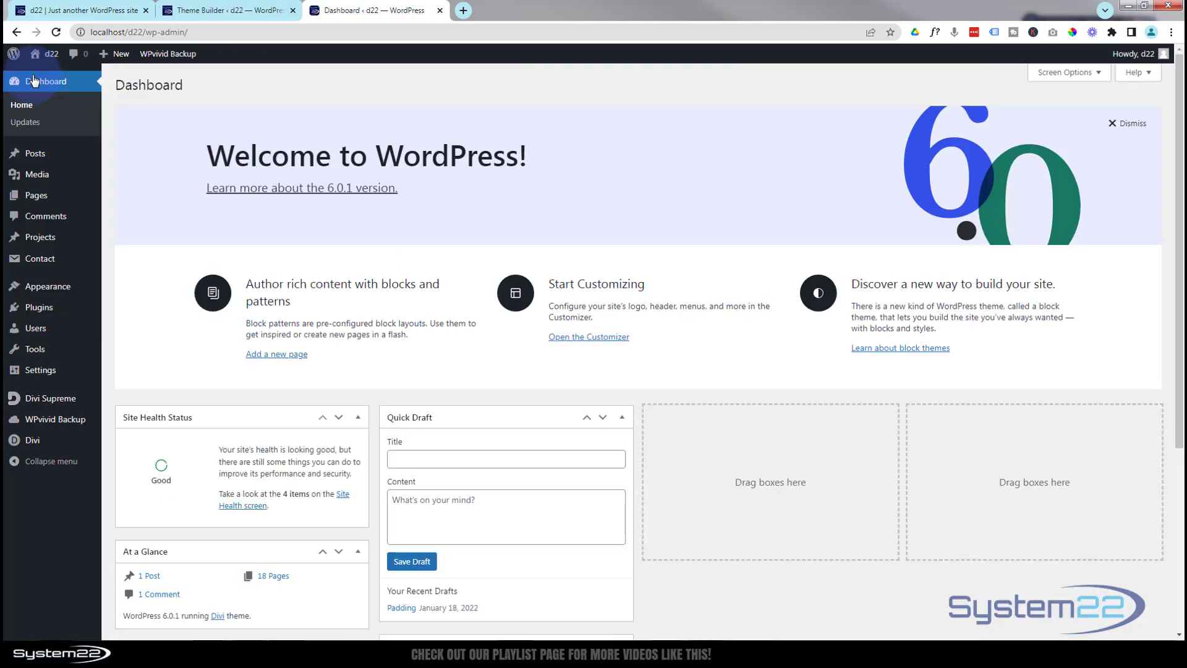
mouse_move(41, 291)
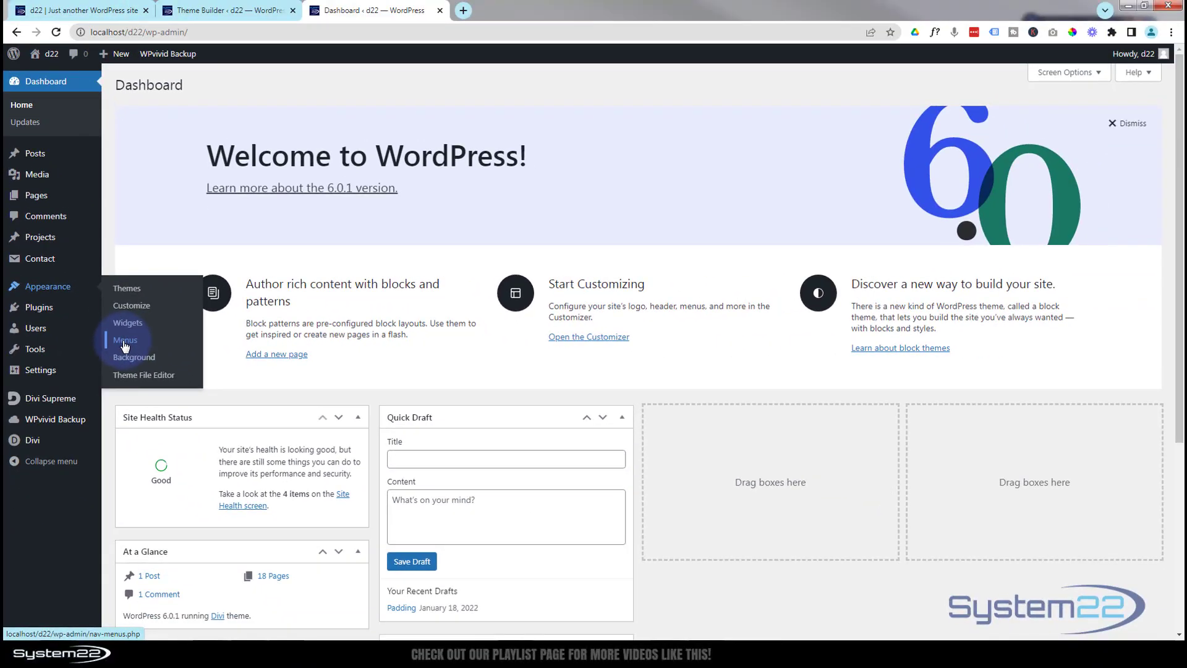
click(426, 356)
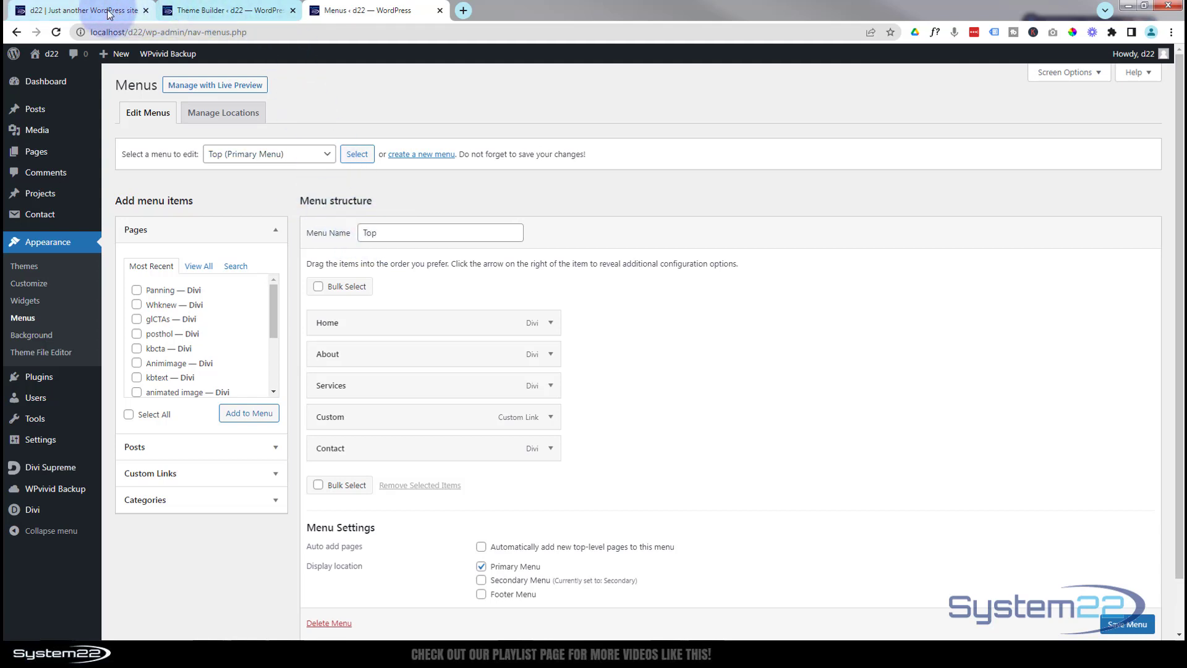
click(223, 11)
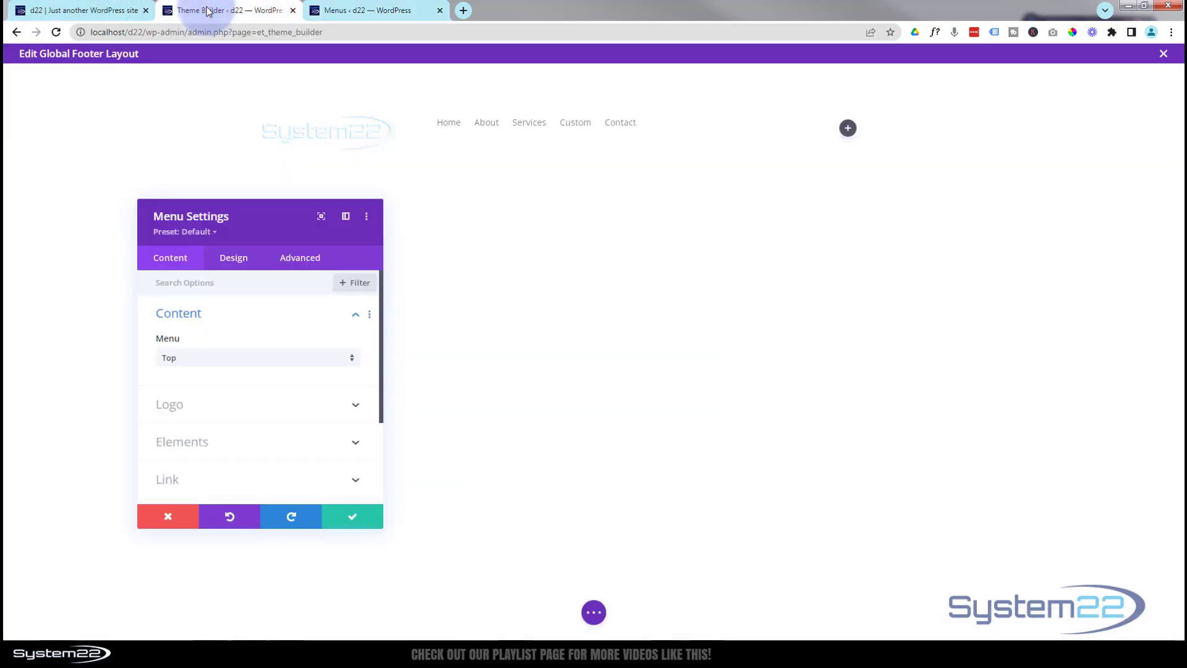
Review the available menus and the logo option in the Menu module's content settings
click(200, 359)
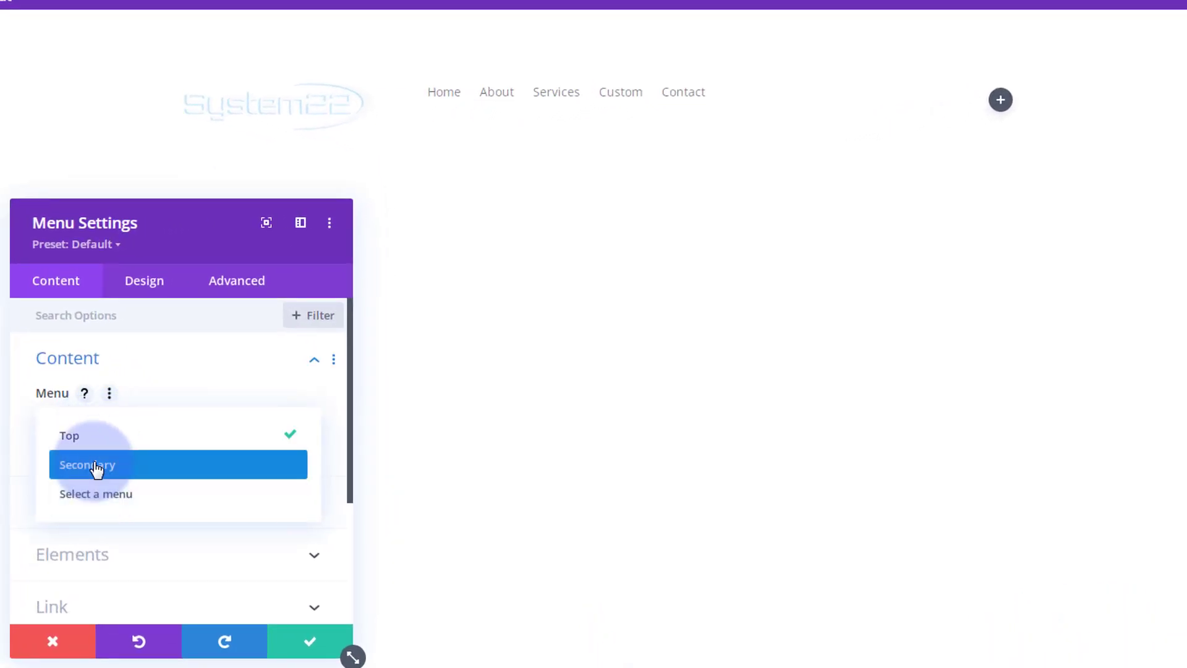
click(146, 374)
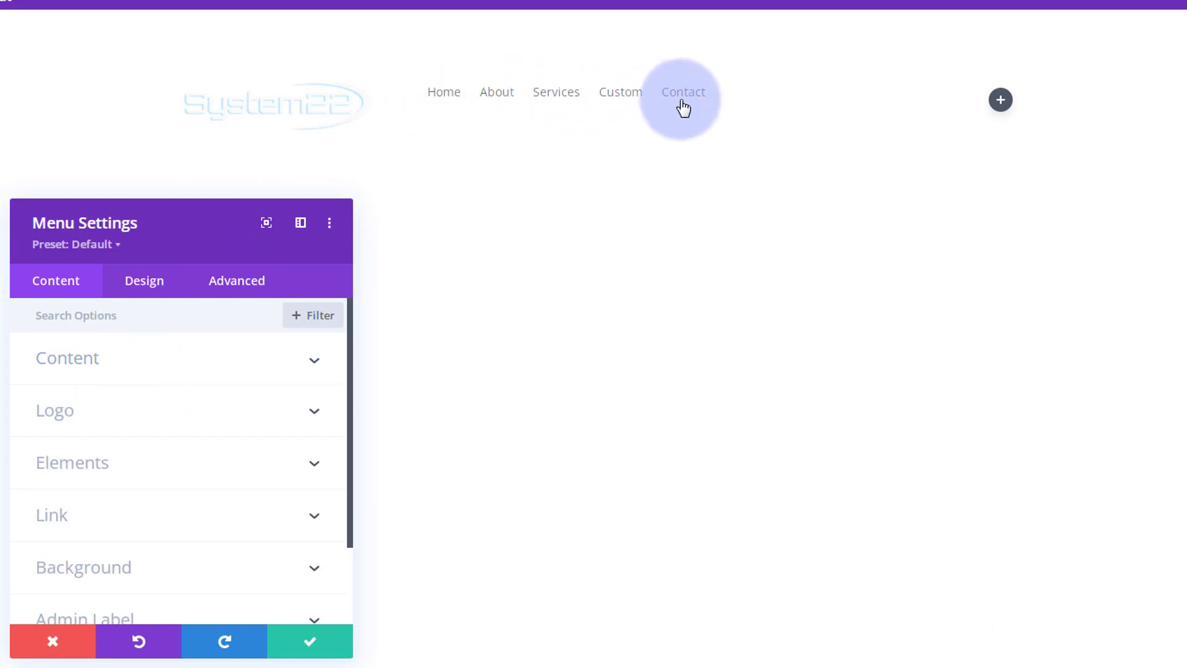
click(150, 413)
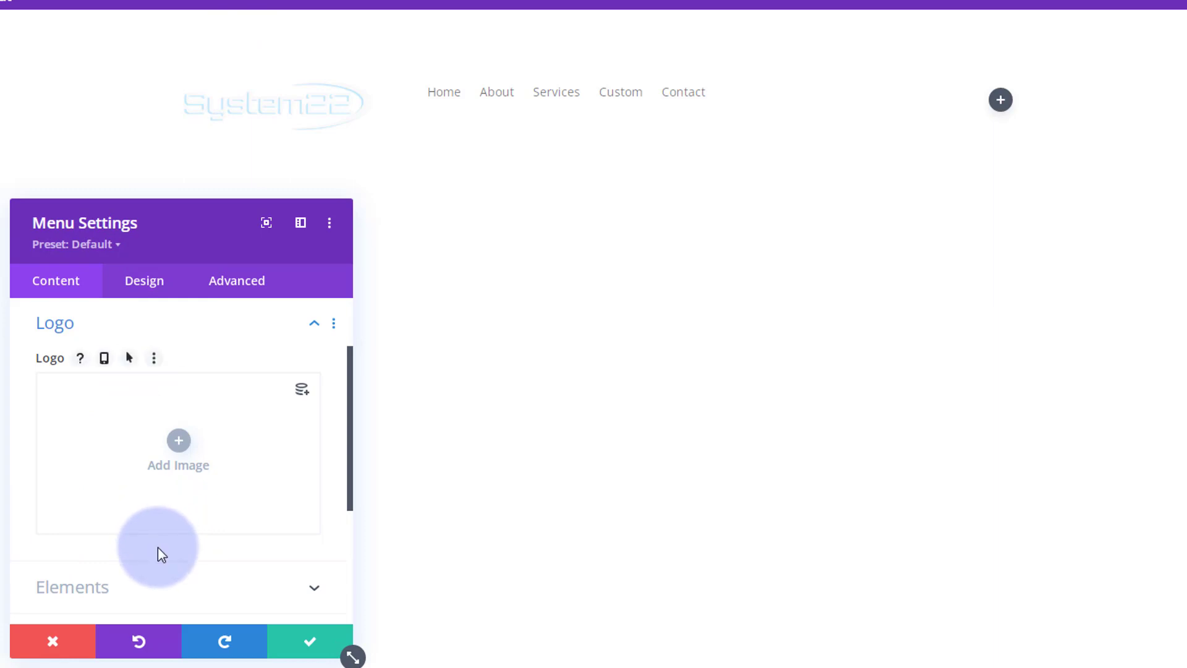
scroll(152, 538, down, 3)
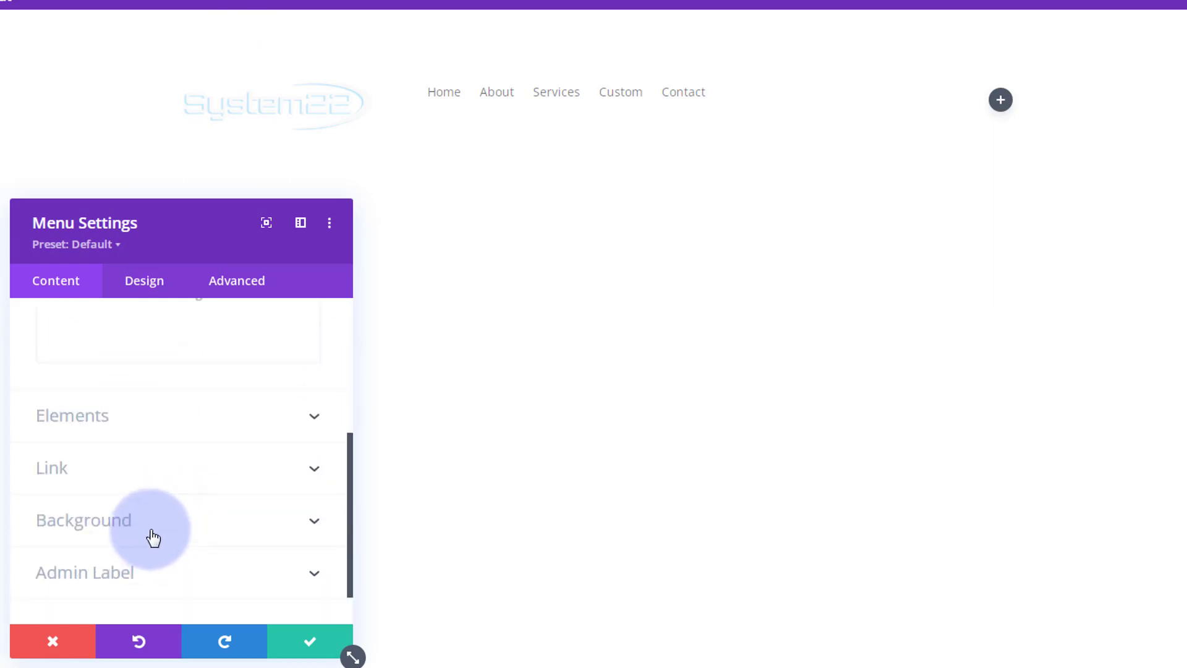
Try showing the search icon in the footer menu, and turn it off again
click(204, 431)
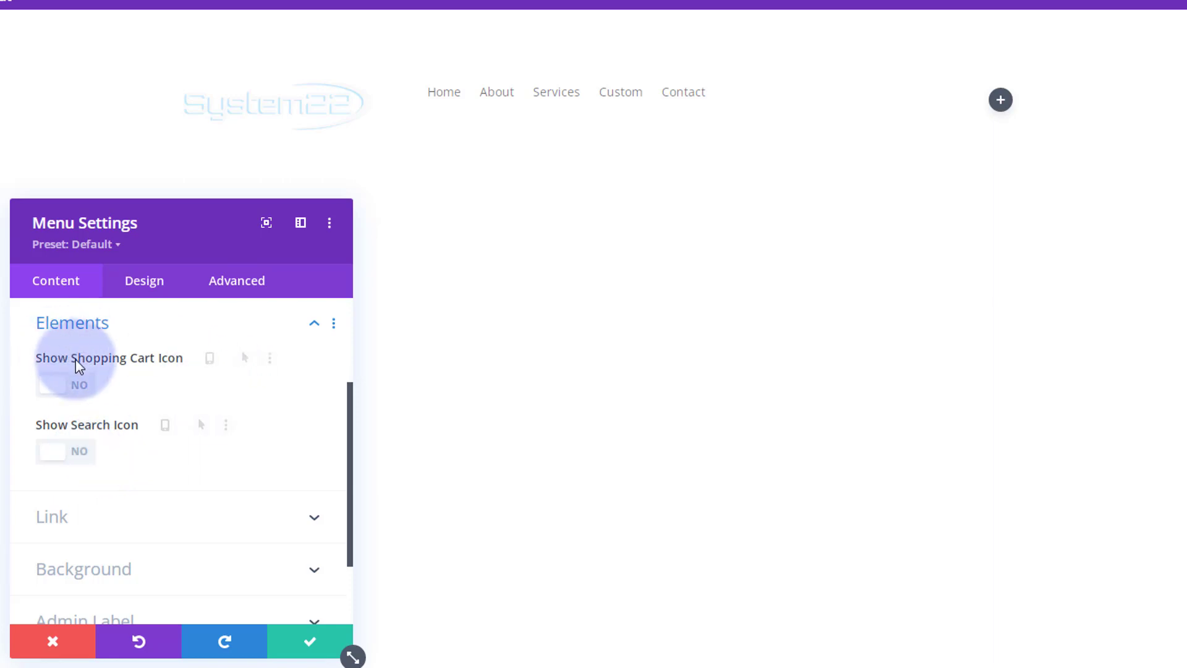
click(86, 456)
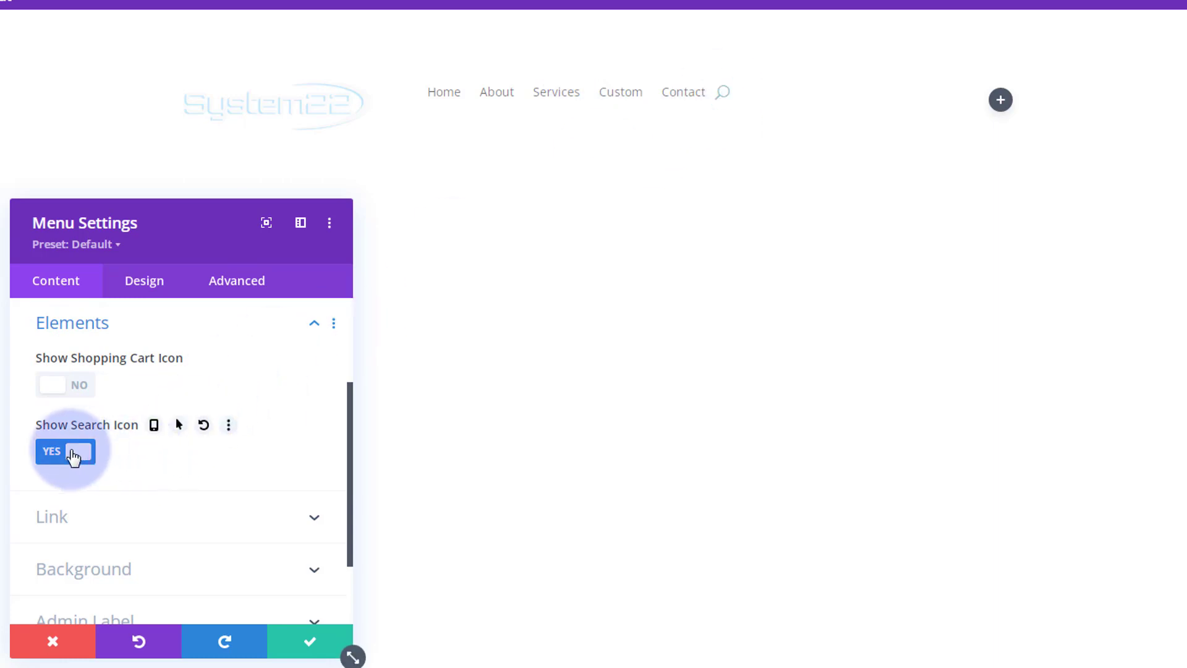
click(73, 456)
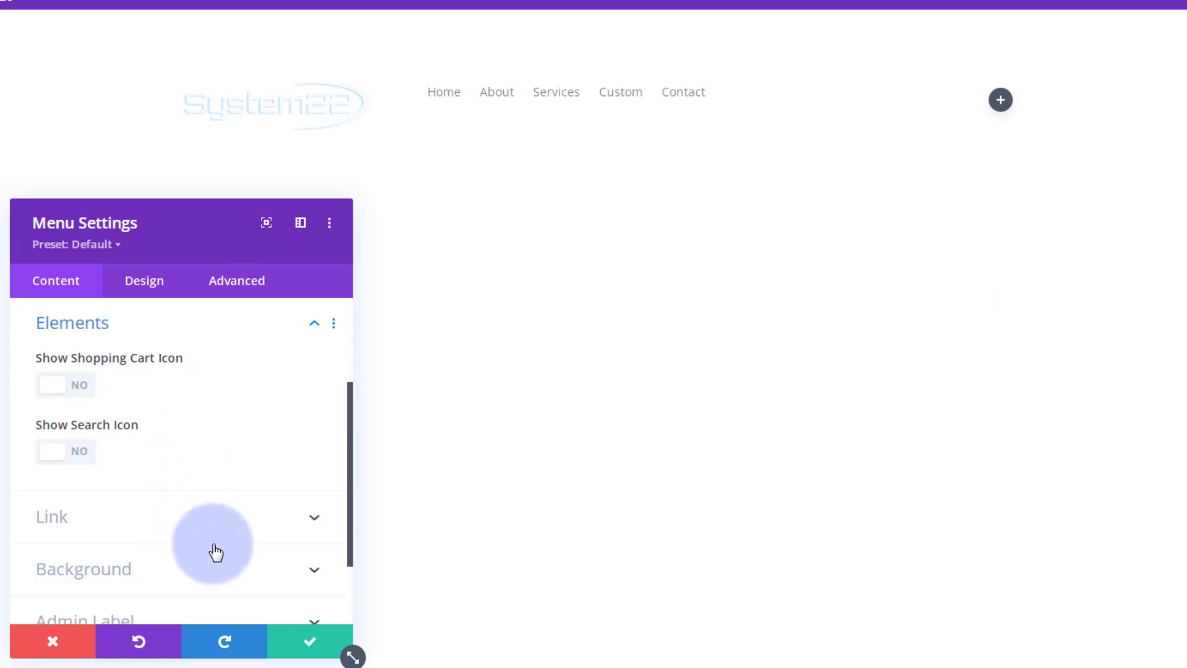
scroll(214, 549, down, 2)
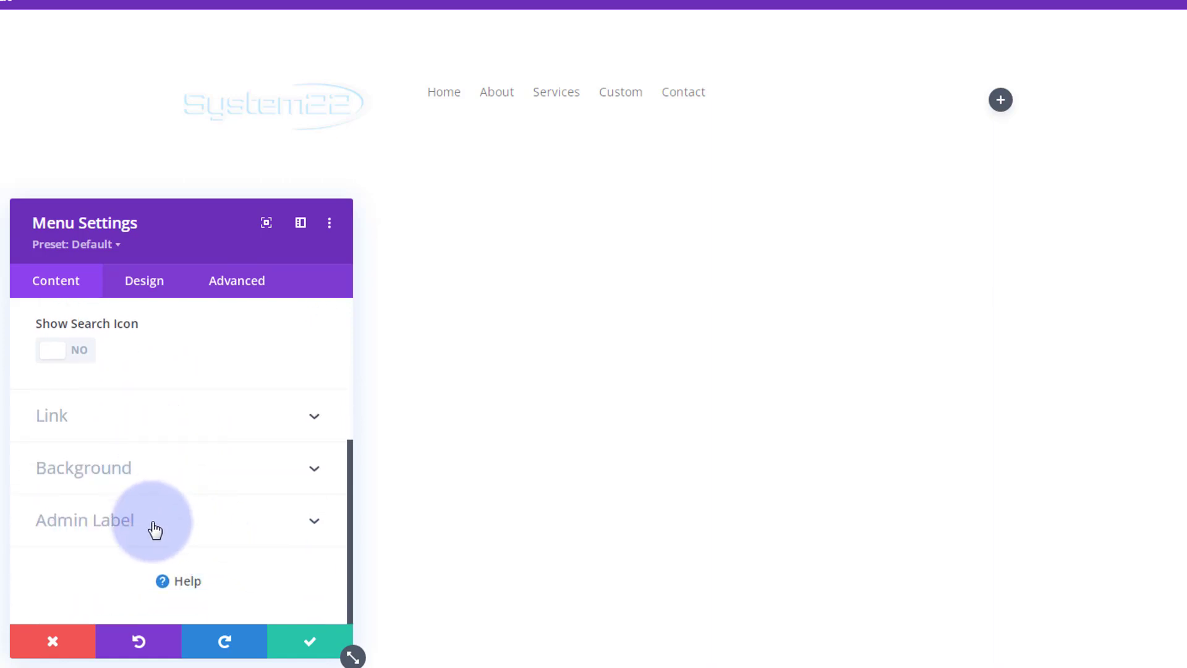
Save the menu module and add a Button module with the text "Contact us" to the row's empty third column
click(308, 643)
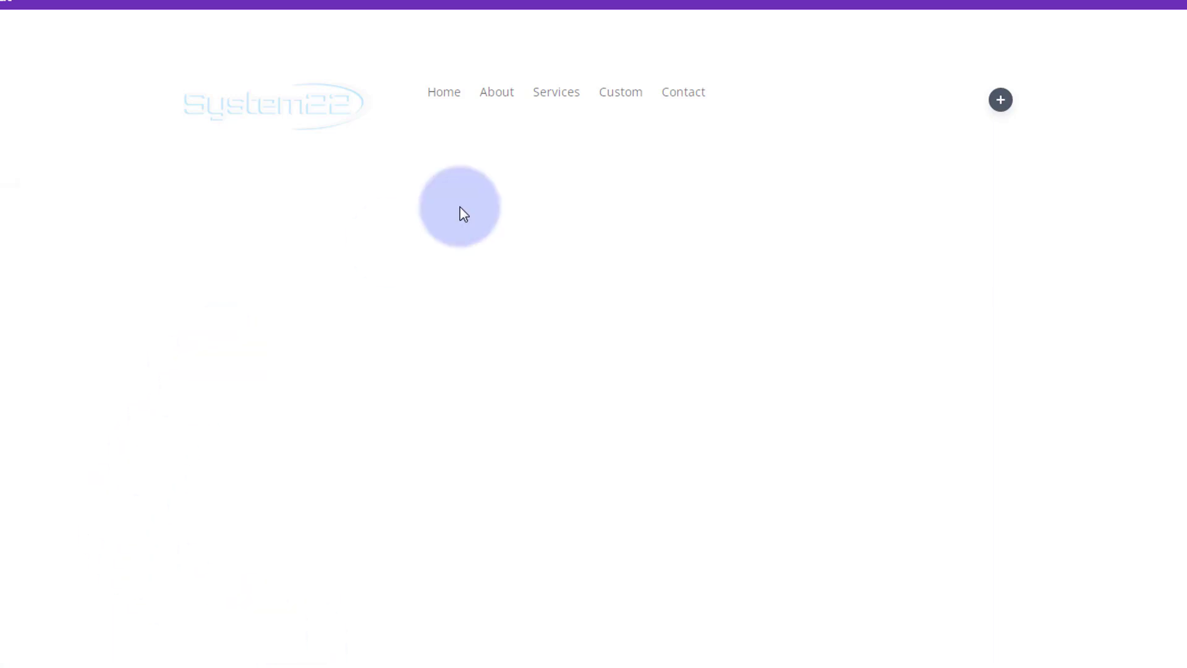
click(1002, 102)
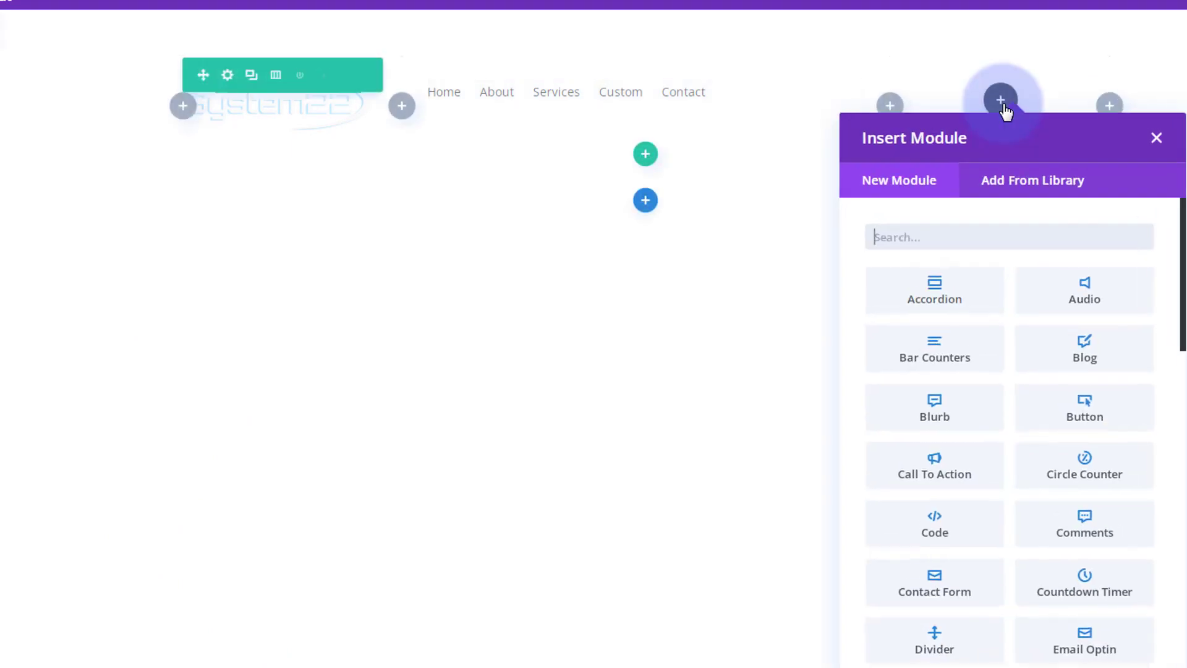
click(1085, 415)
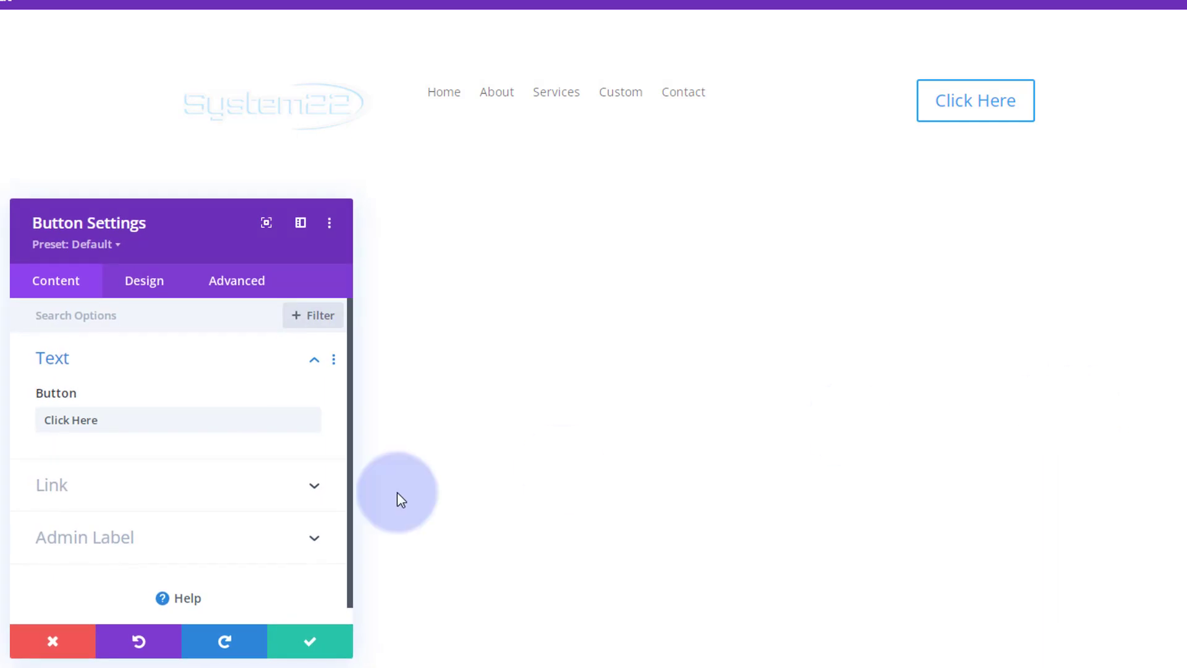
click(80, 420)
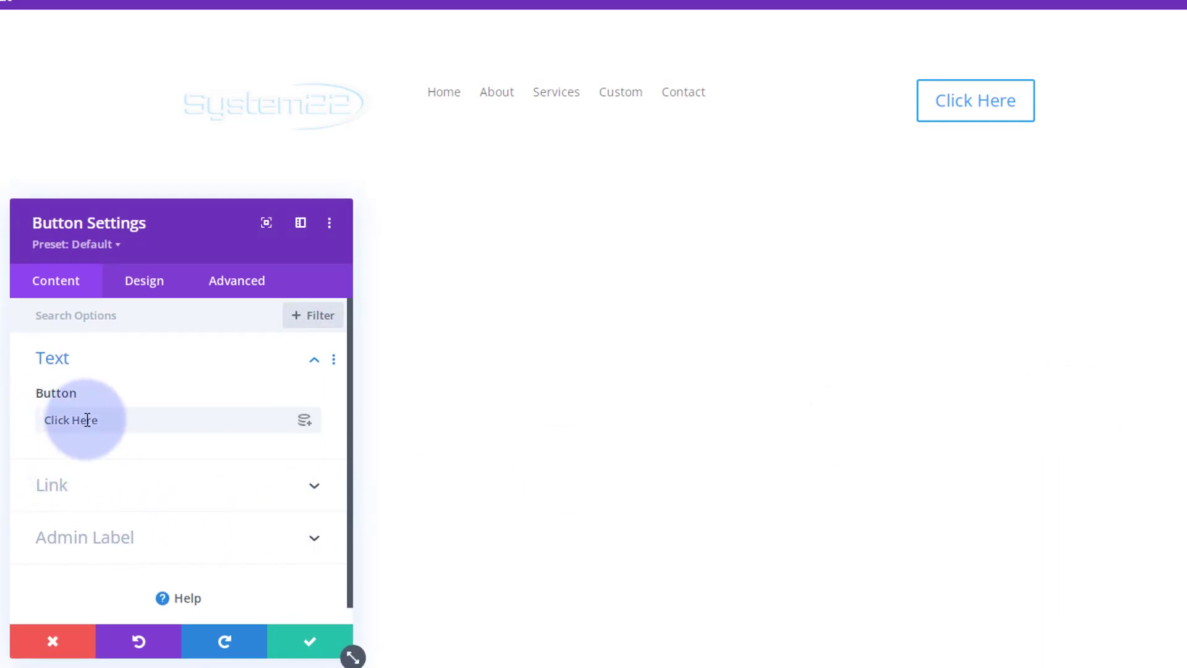
drag(65, 424, 52, 428)
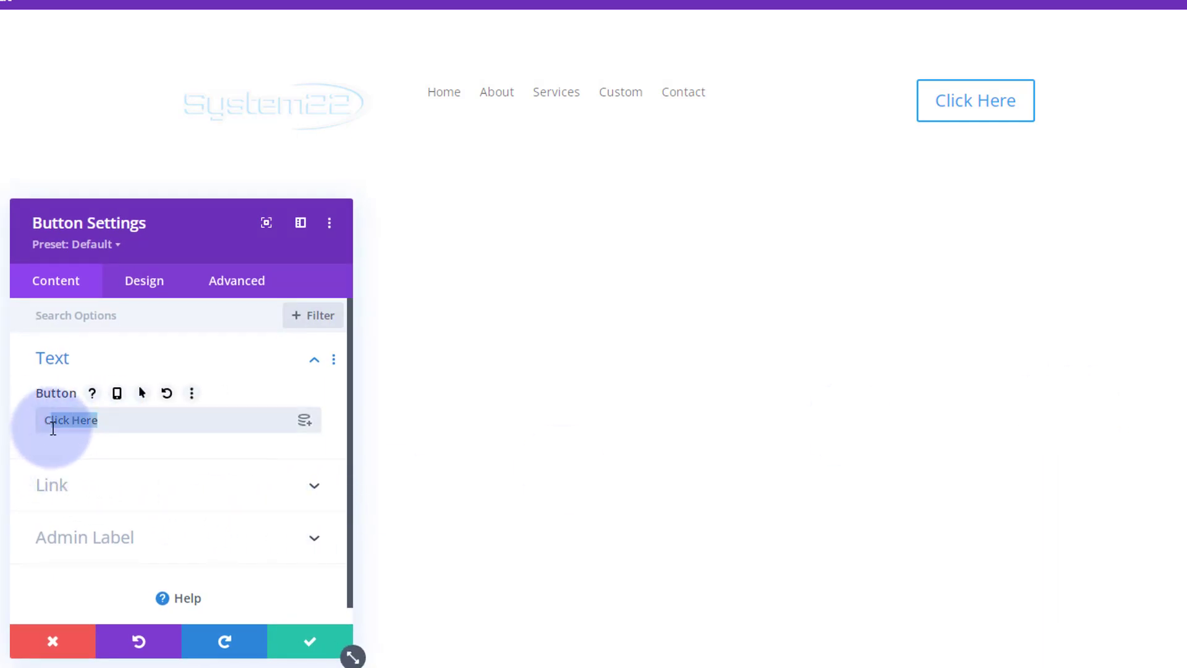
text(ont)
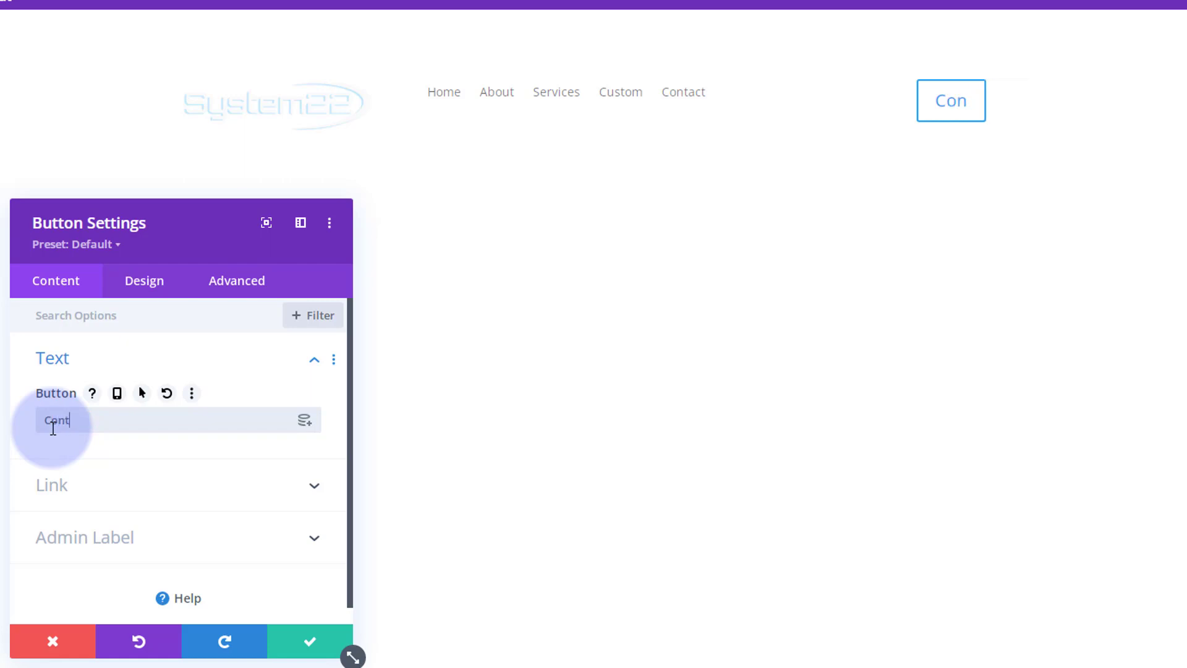
text(act us)
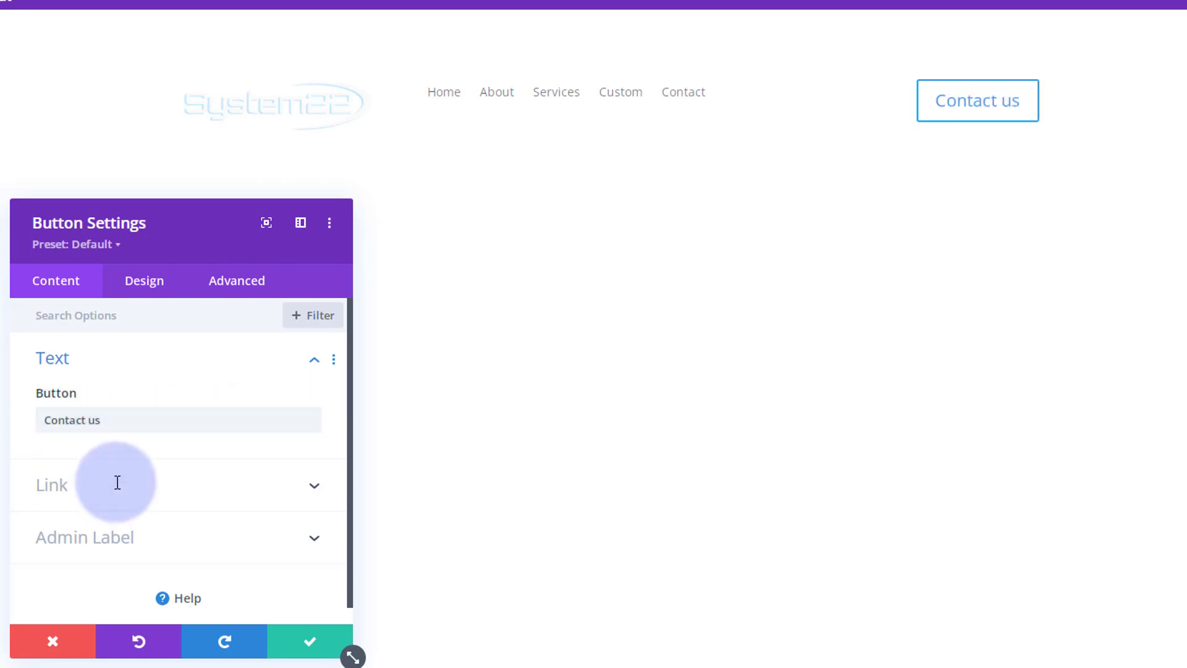
Give the Contact us button the placeholder link URL #, keep its target In The Same Window, and save the module
click(117, 483)
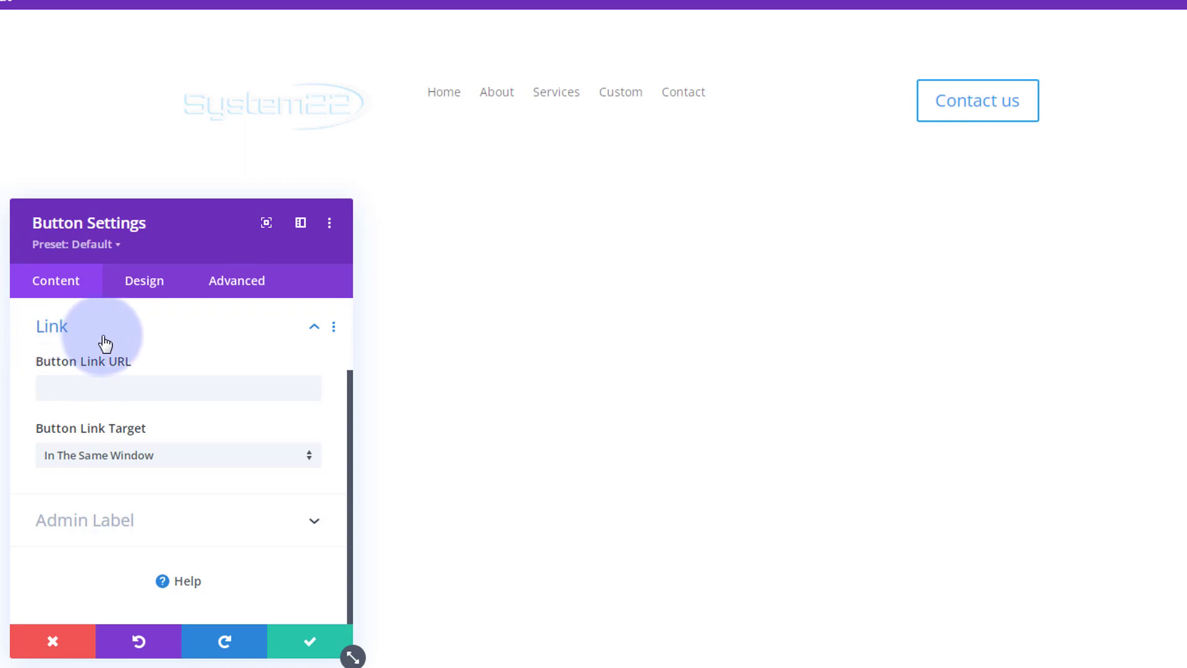
click(54, 385)
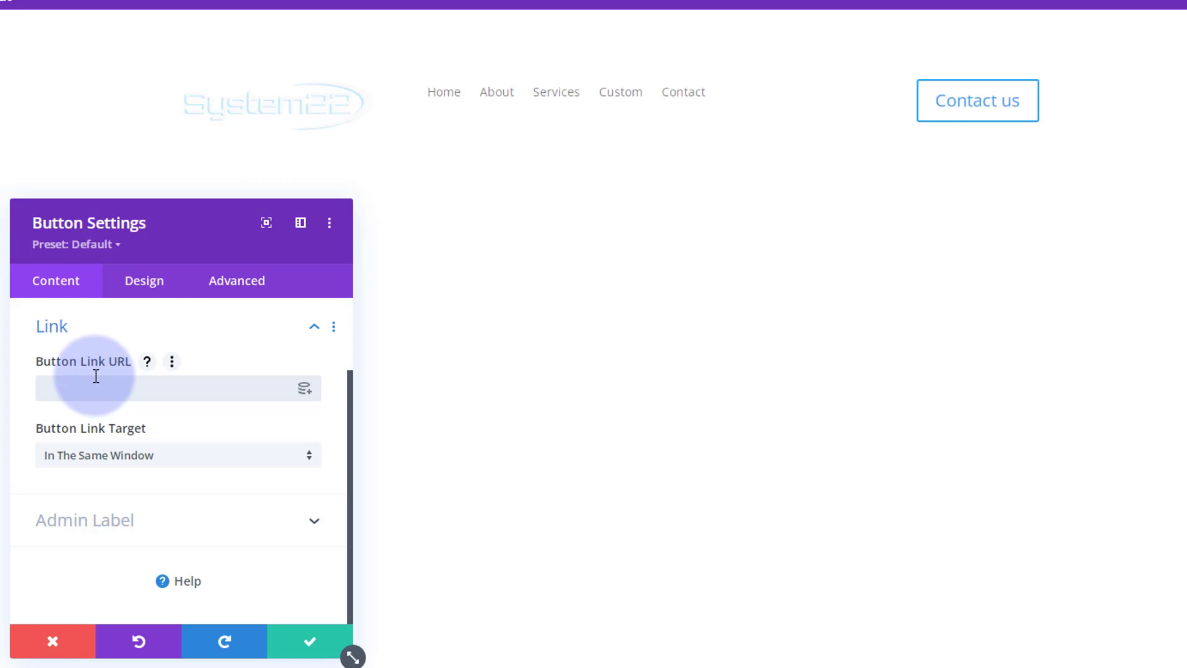
text(#)
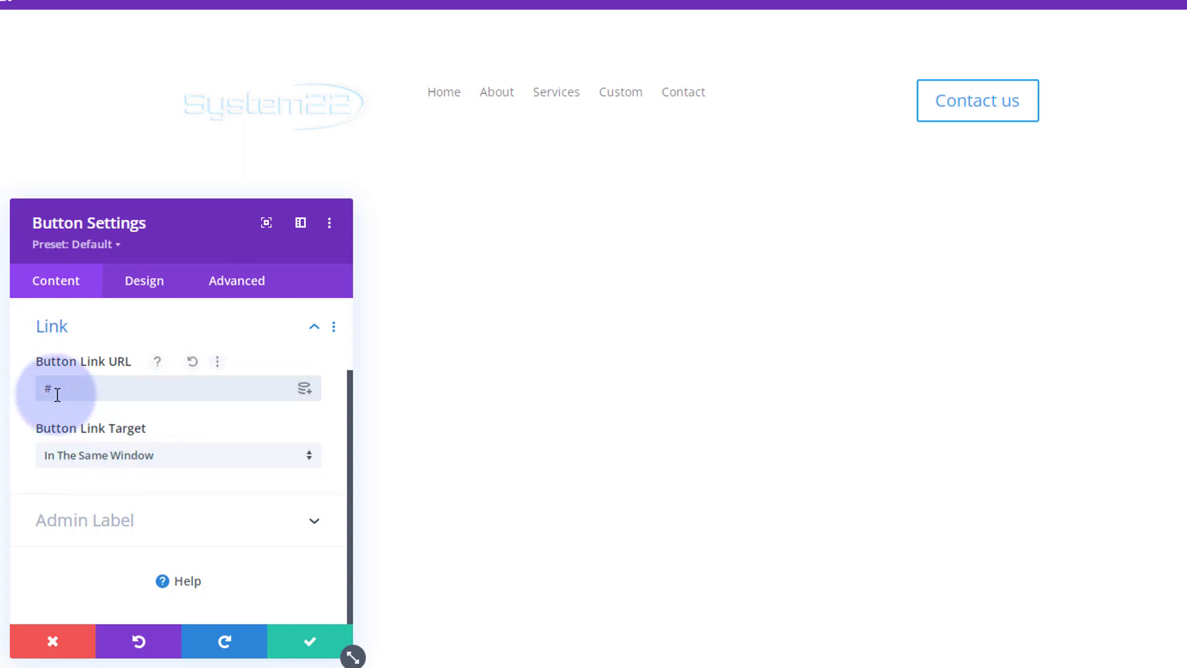
click(171, 462)
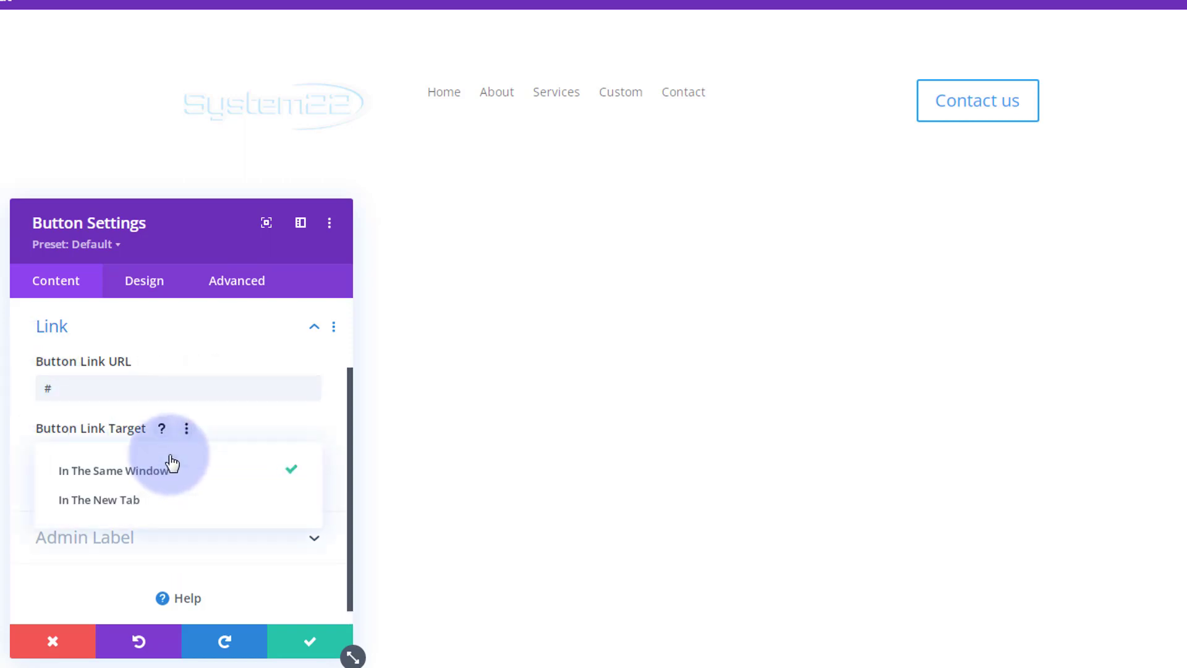
click(18, 468)
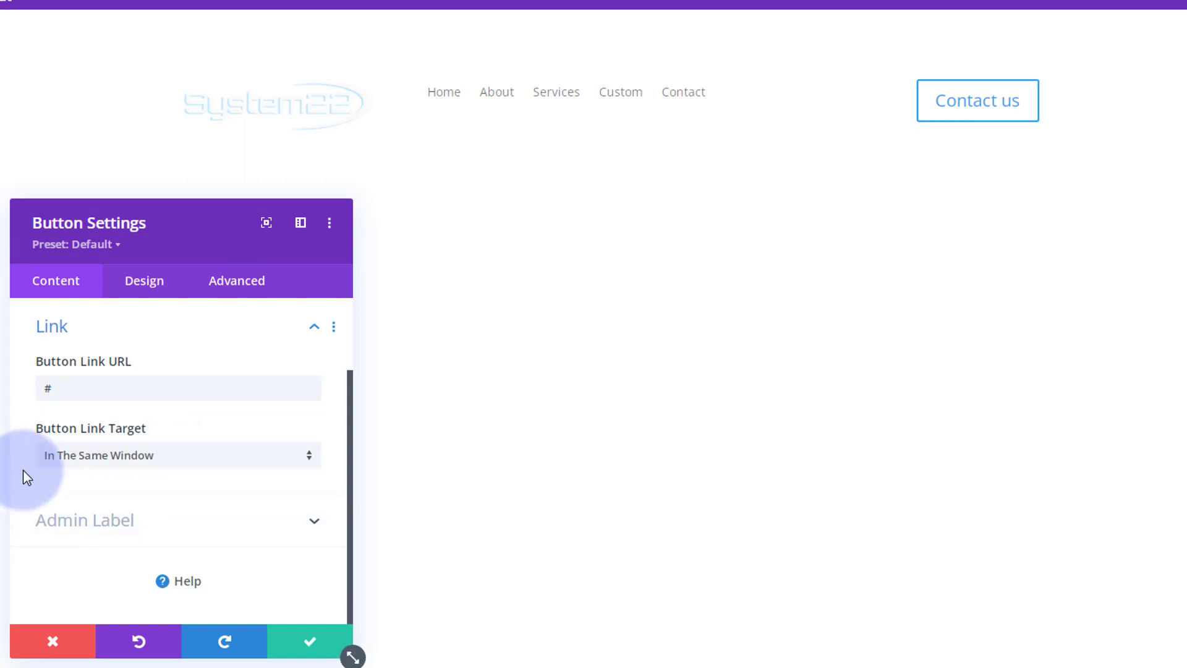
click(311, 645)
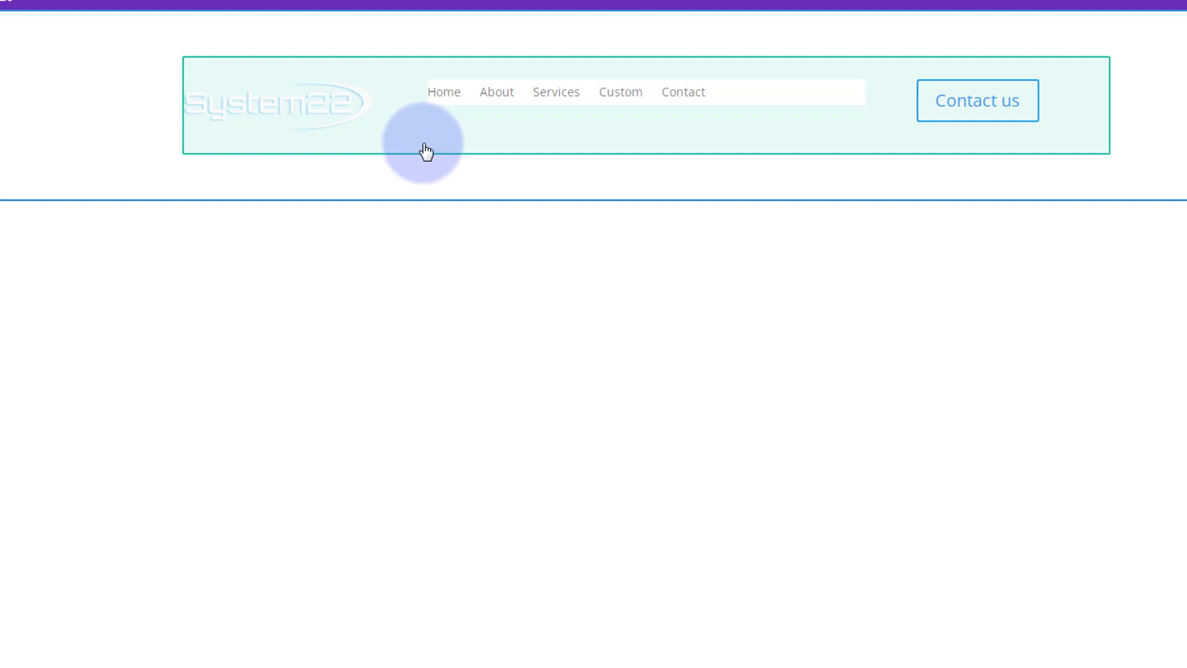
Set the width of the footer row holding the logo, menu and button to 100%
click(471, 131)
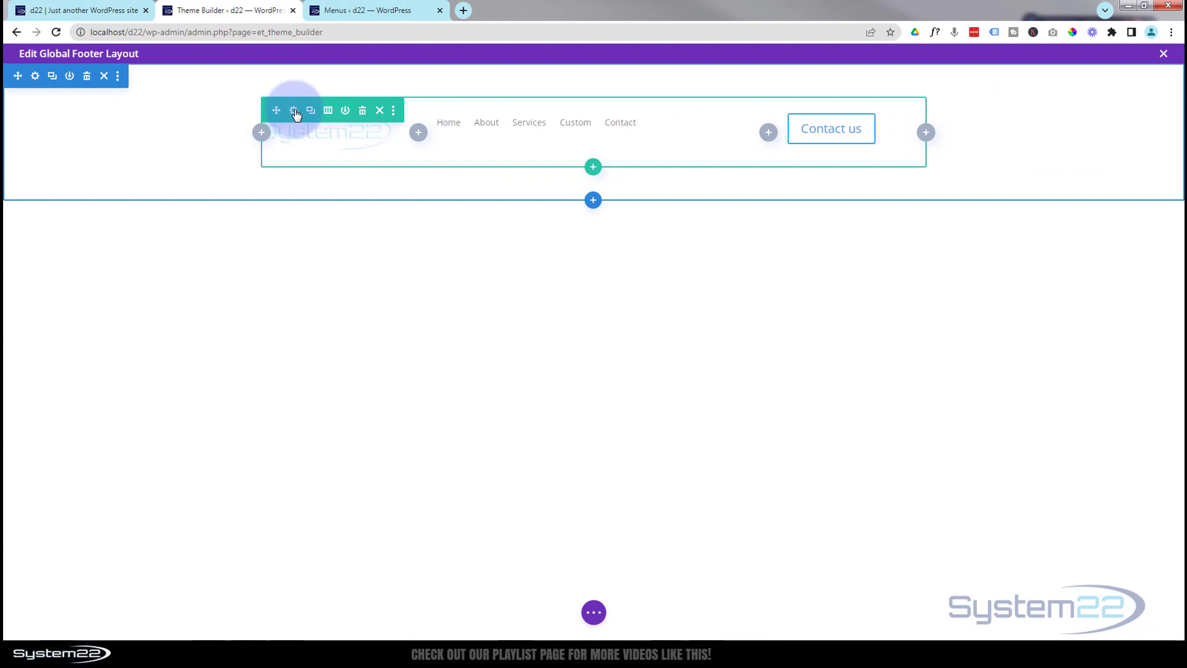
click(294, 111)
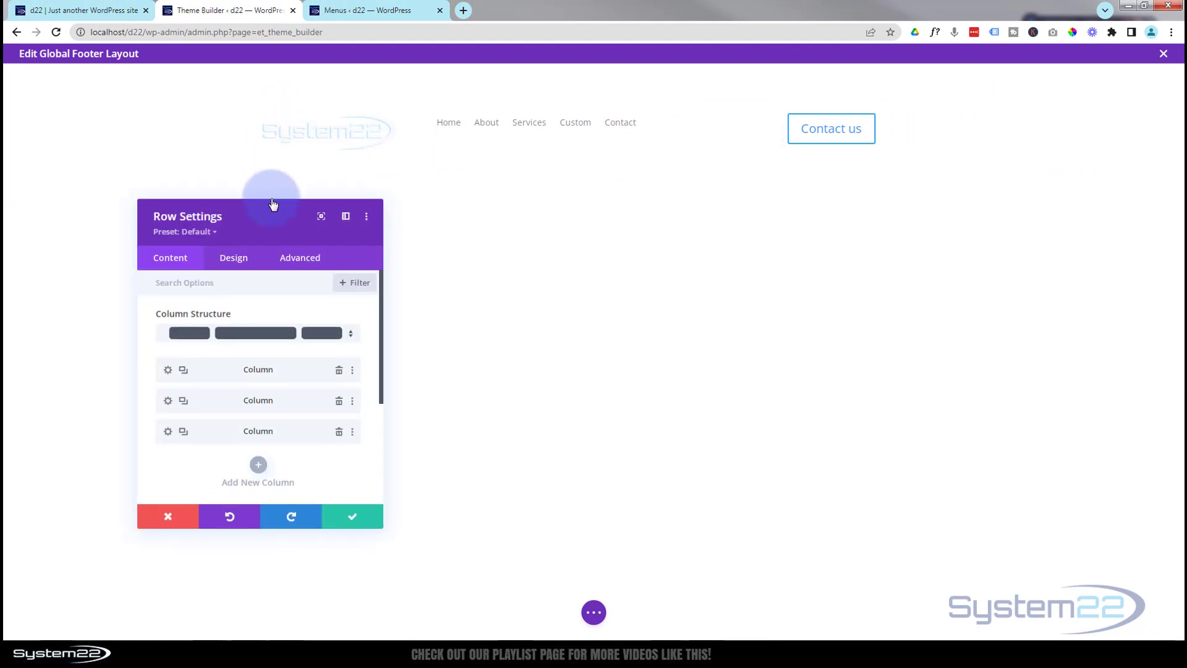
click(234, 257)
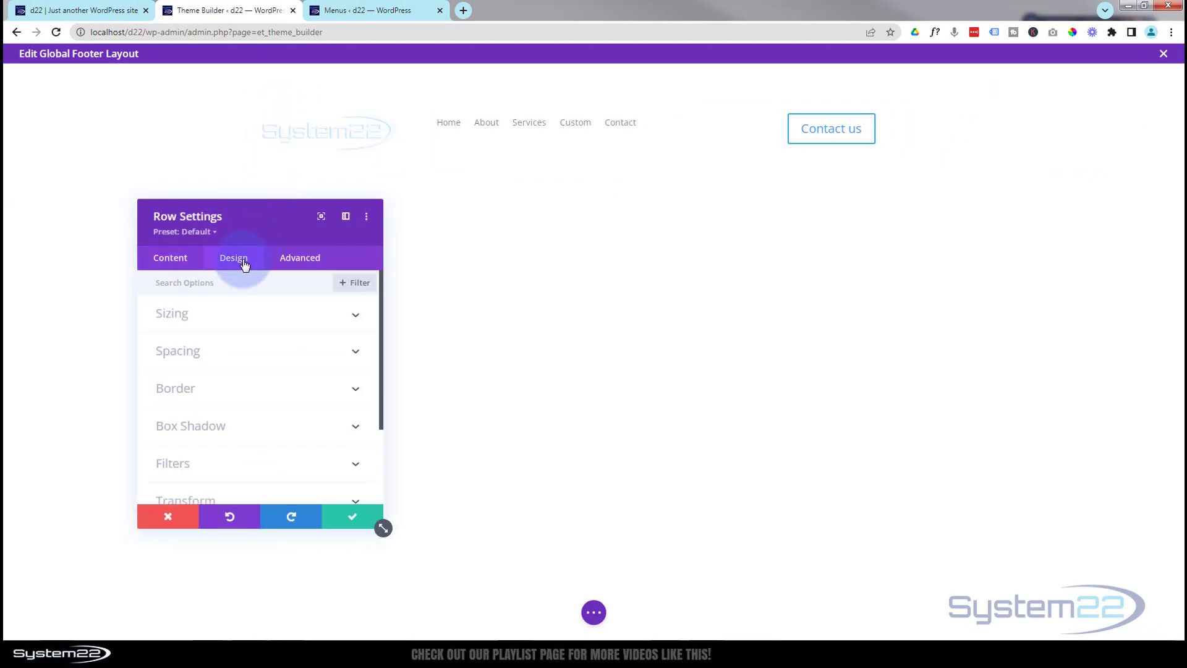
click(243, 312)
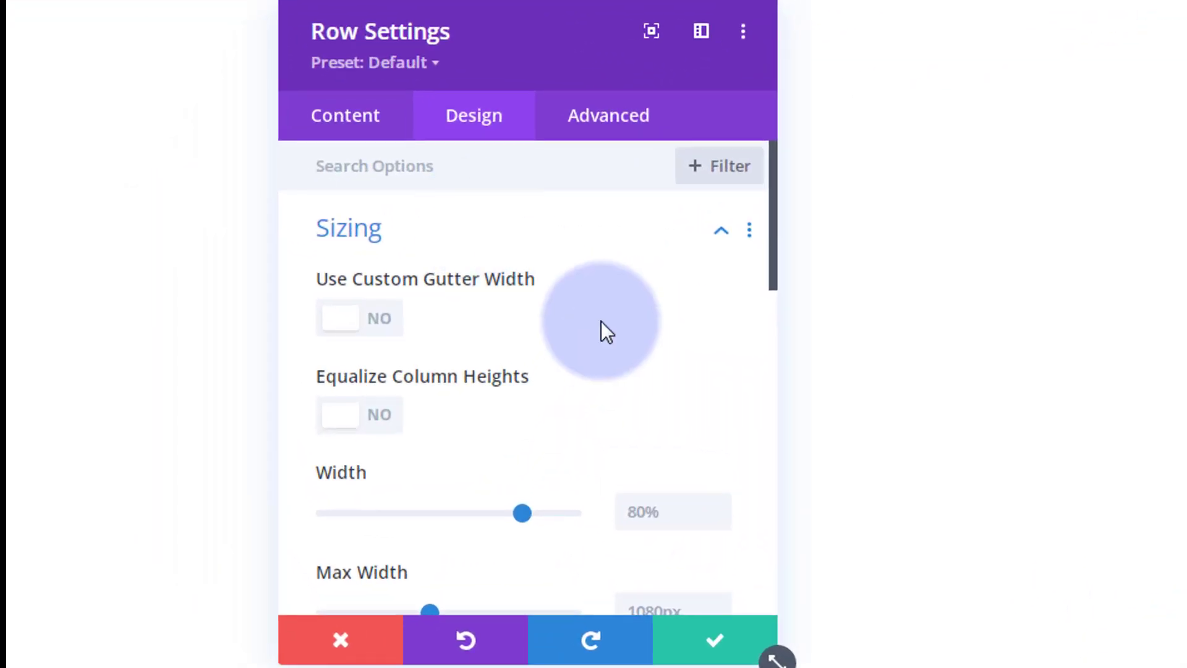
scroll(599, 327, down, 2)
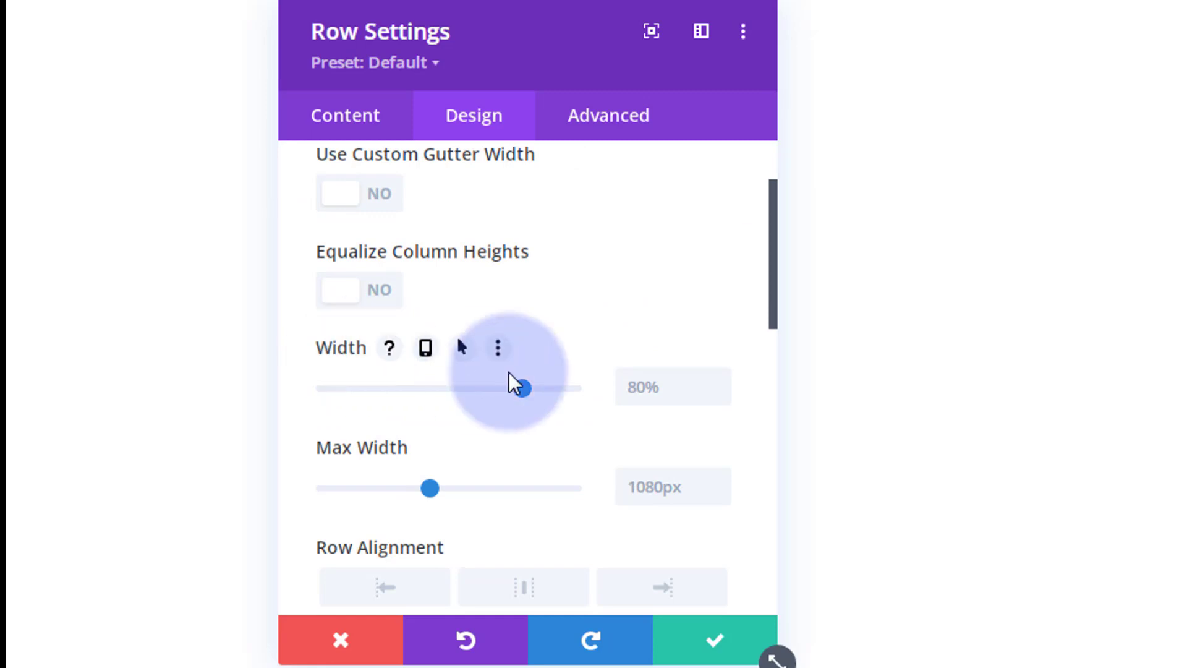
drag(525, 390, 588, 398)
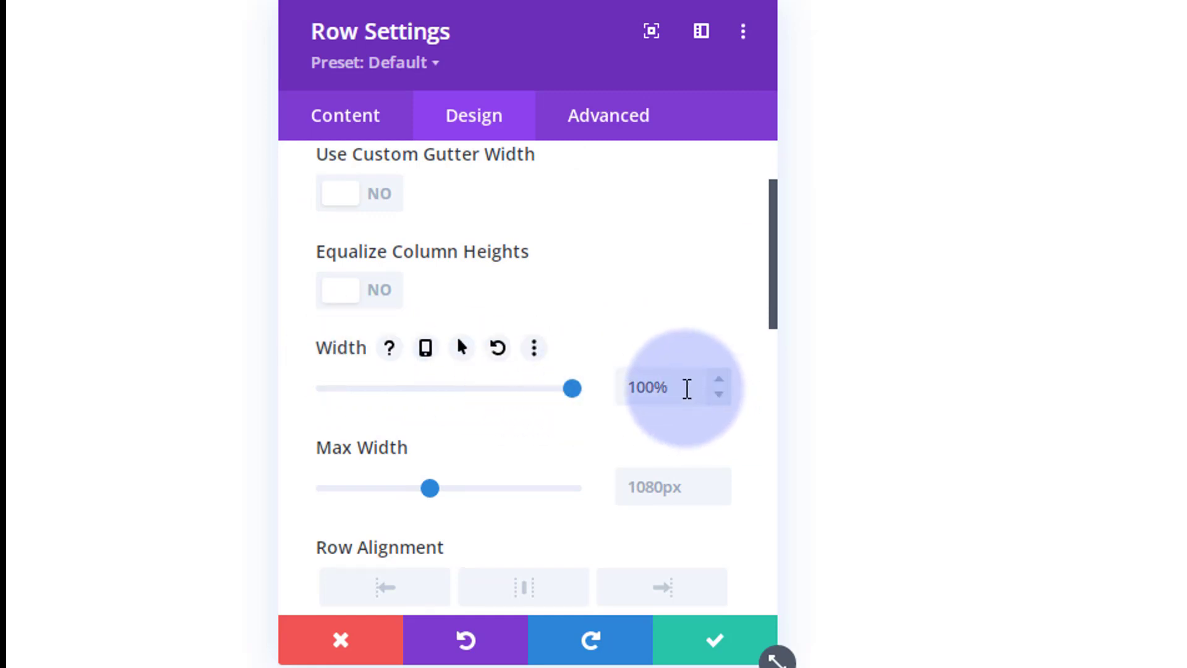
Set the footer row's max width to 100% as well, and save the row settings
drag(687, 388, 604, 402)
key(ctrl+c)
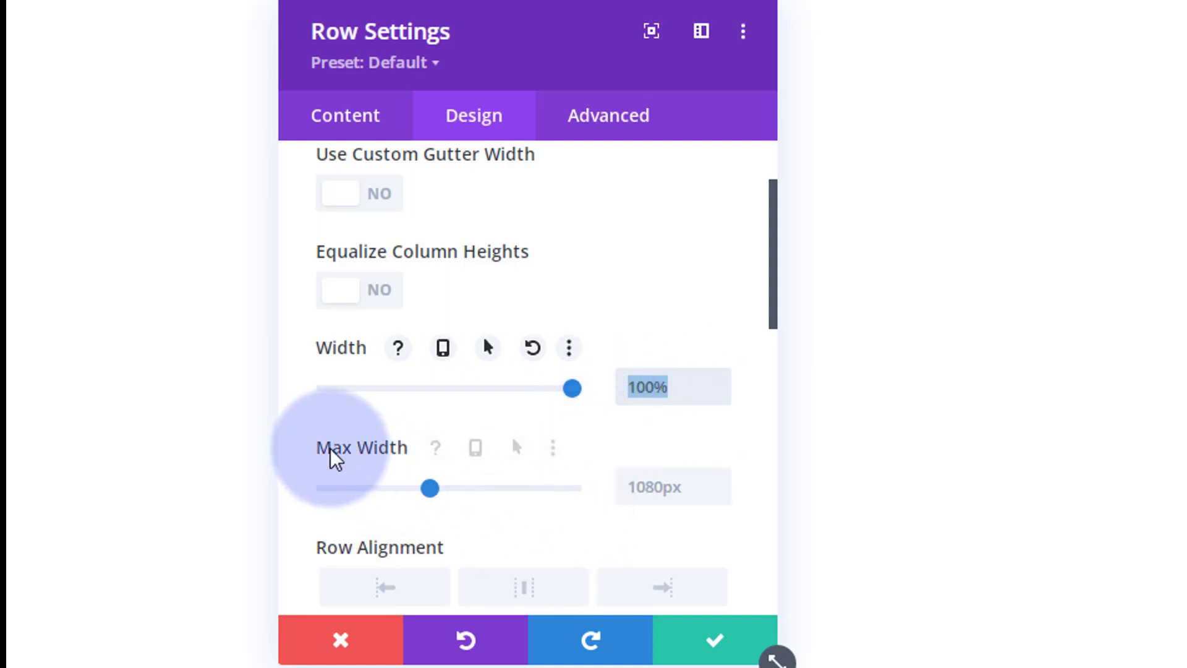
click(634, 488)
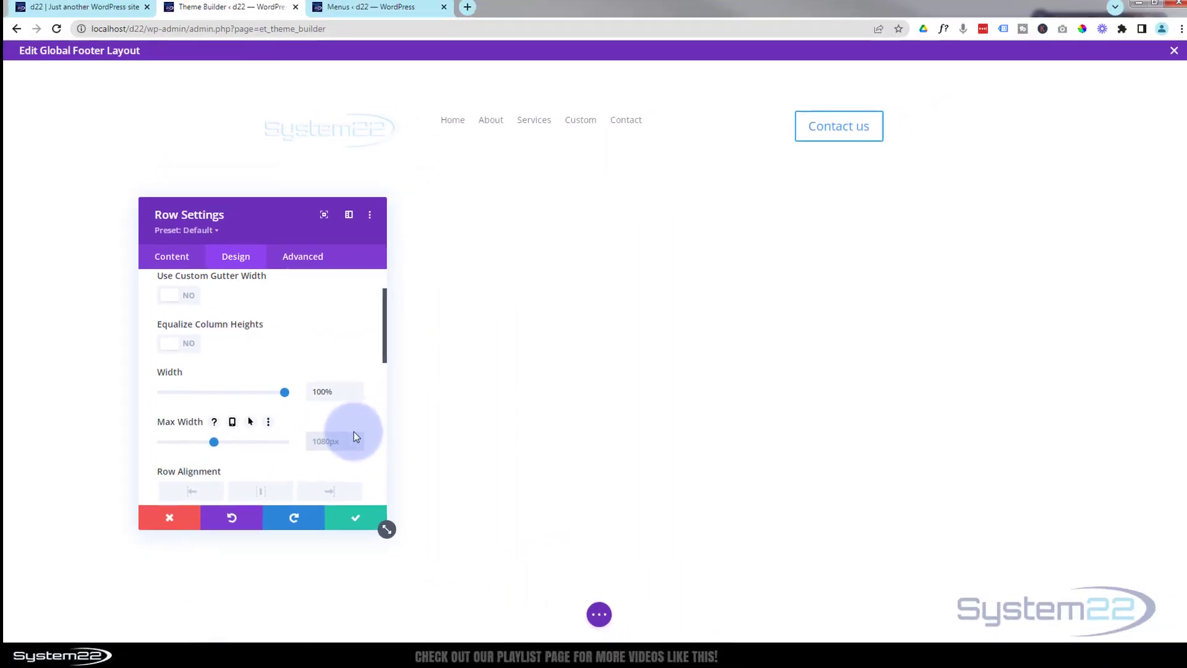
key(ctrl+v)
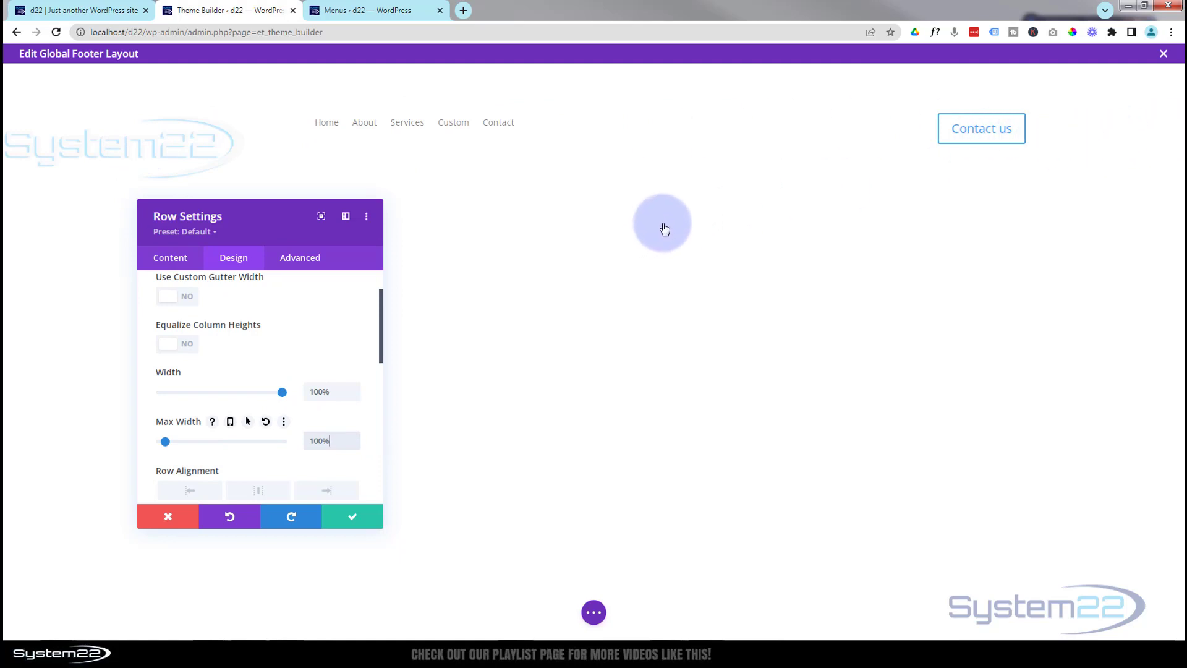
click(357, 518)
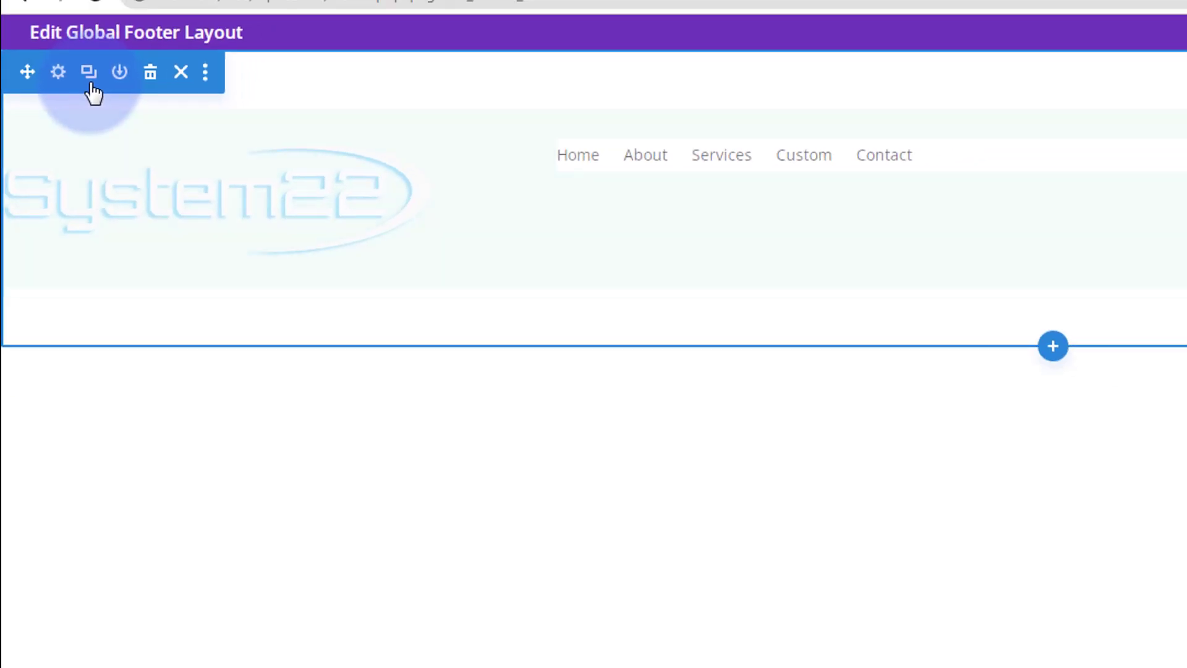
Add a background gradient to the footer section, moving its settings window clear of the logo
click(35, 76)
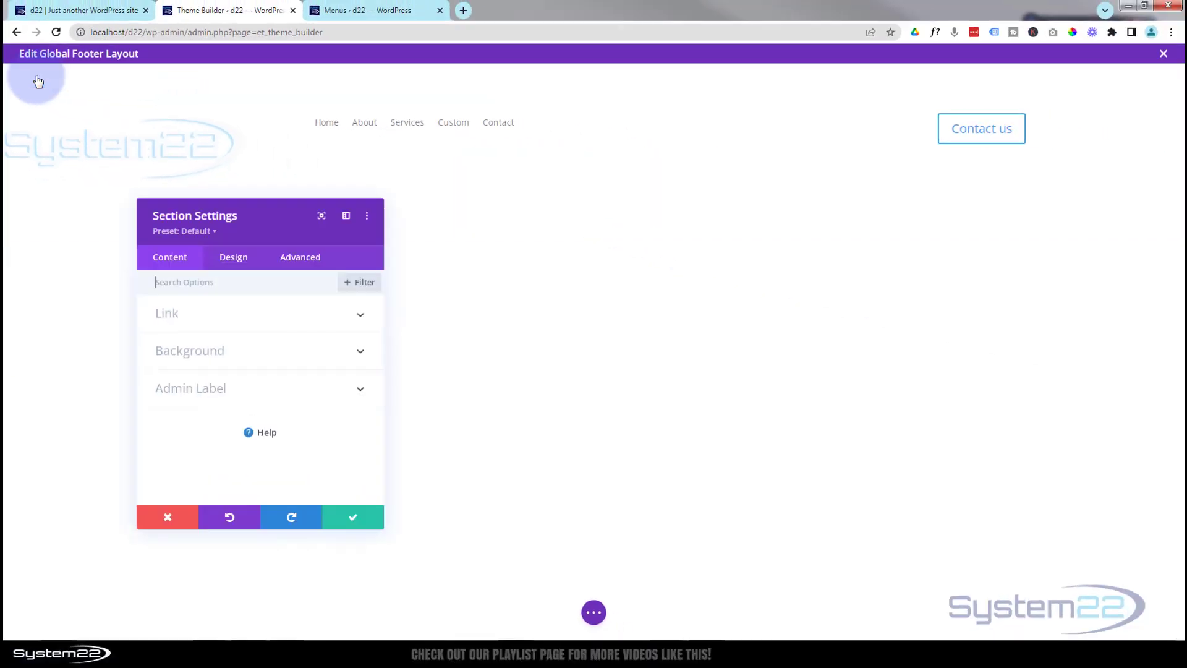
drag(265, 227, 600, 91)
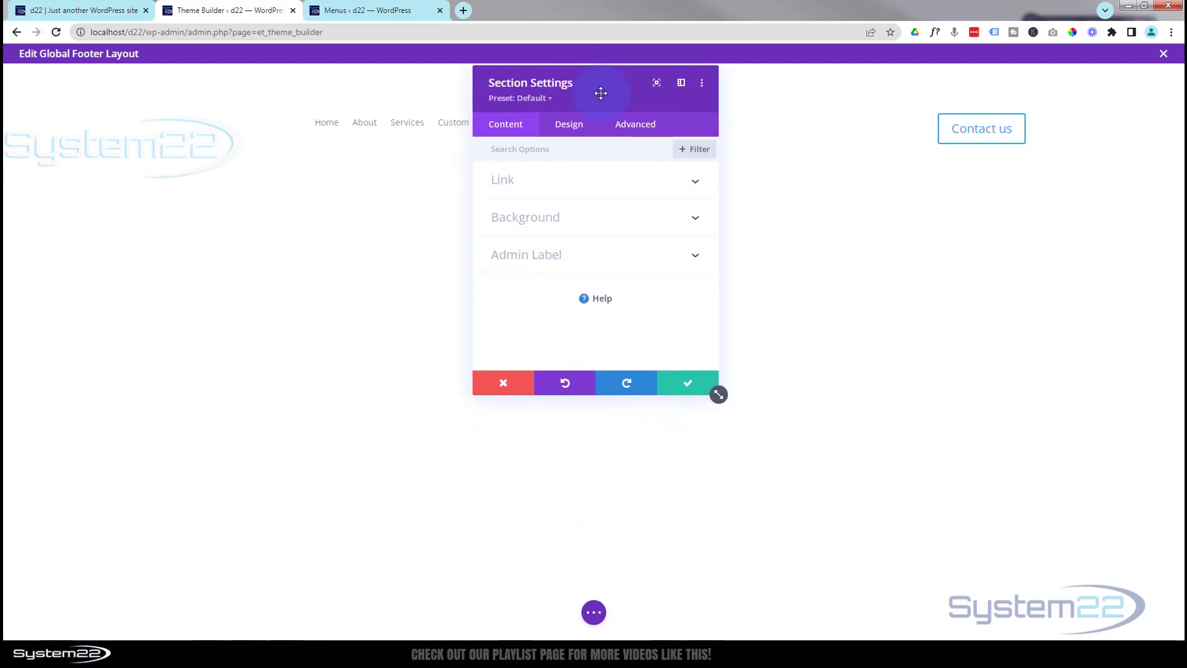
click(590, 227)
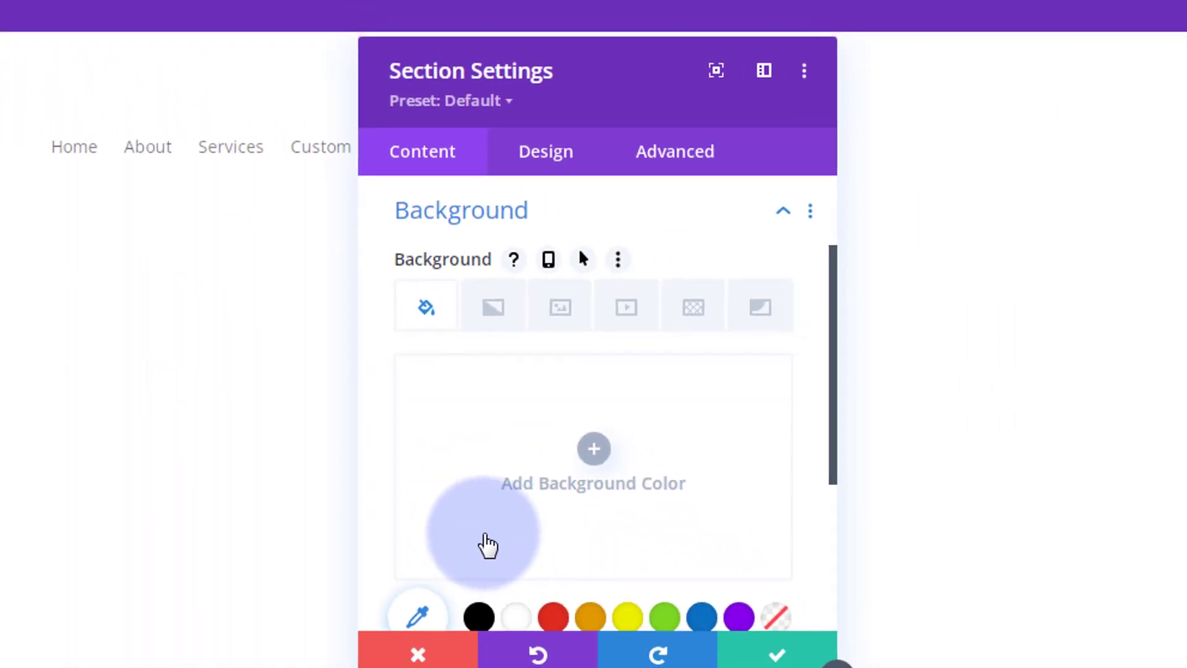
click(493, 308)
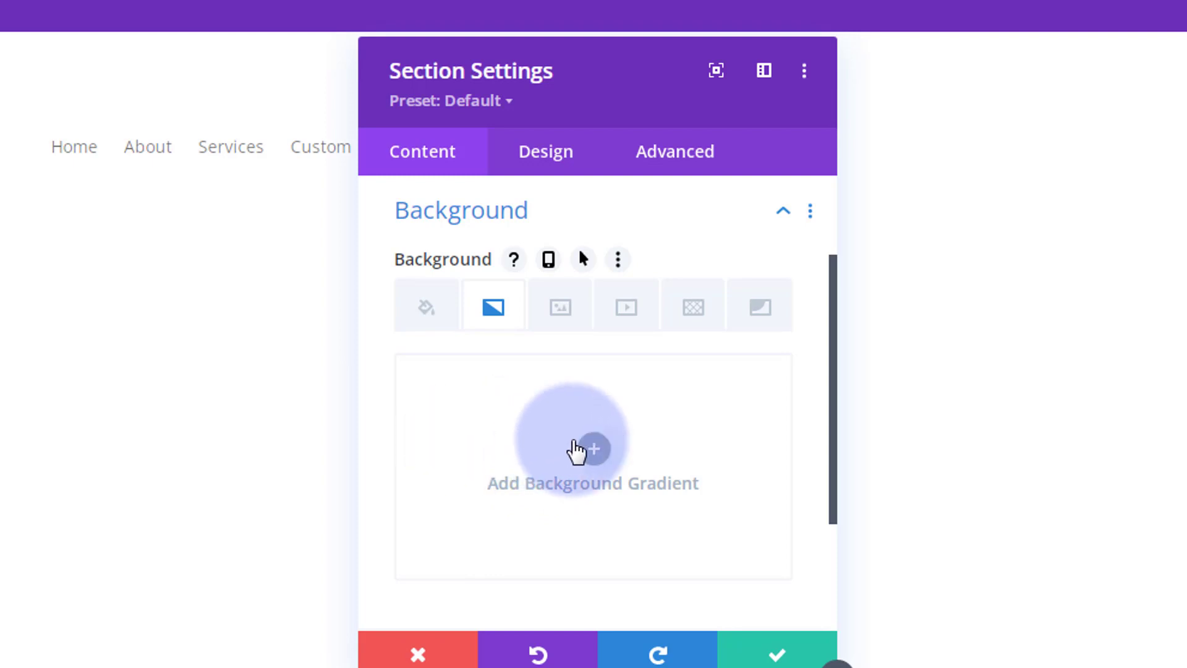
click(592, 451)
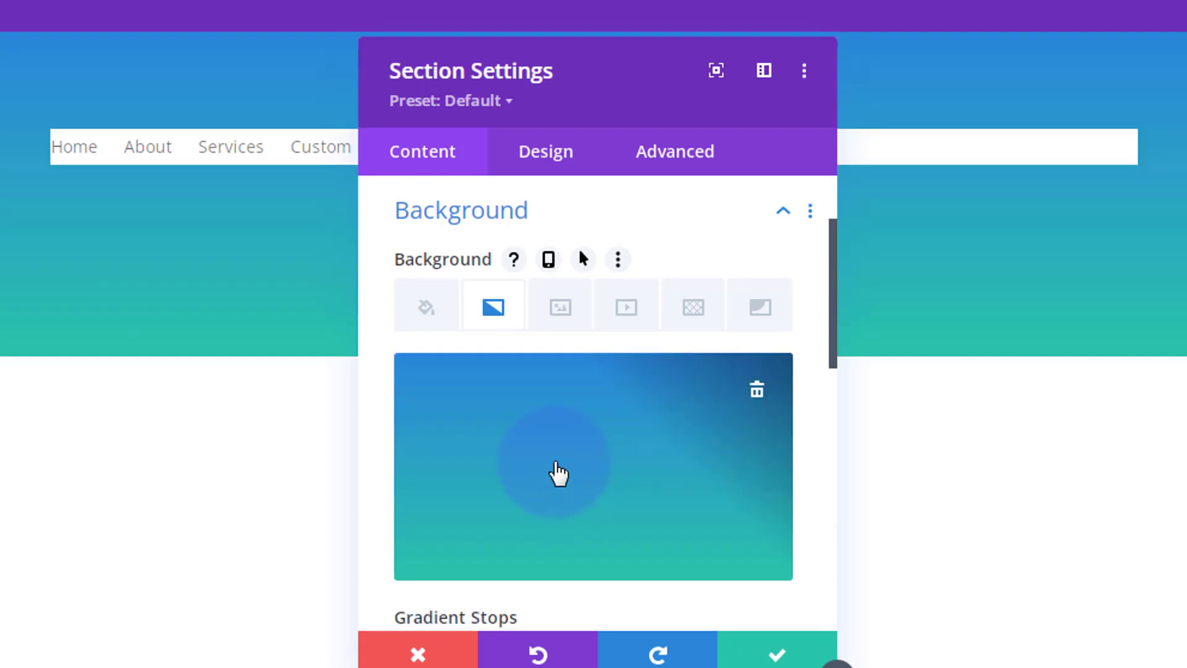
Change the section gradient's starting stop to the dark purple #27003f
scroll(560, 470, down, 2)
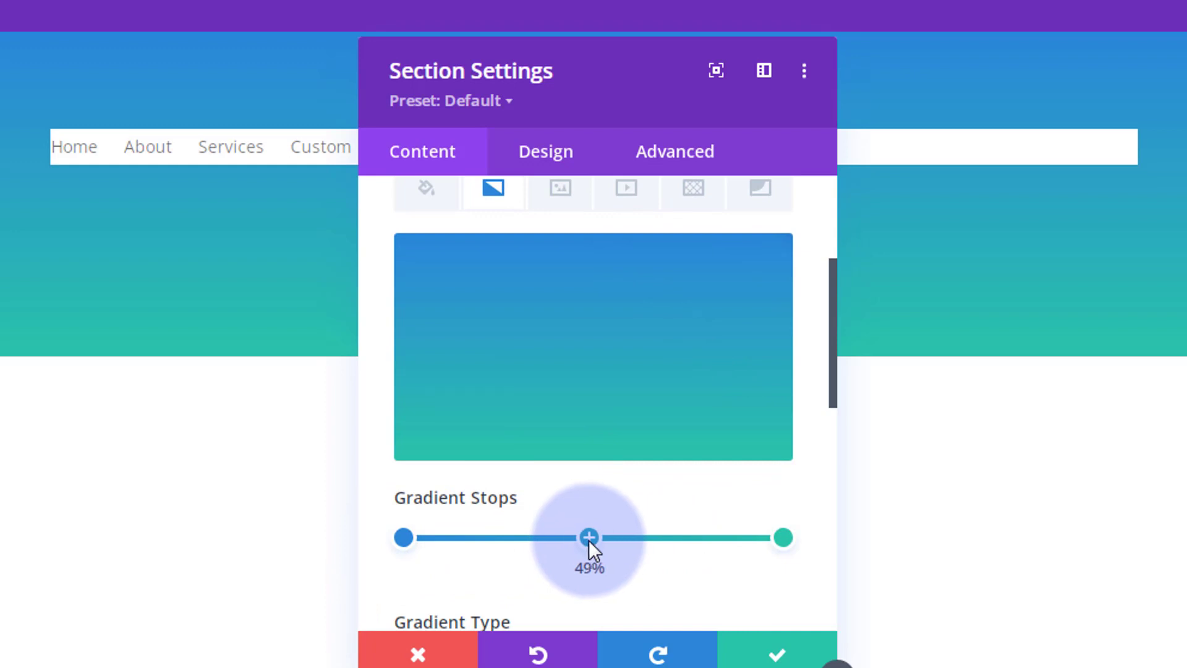
click(404, 534)
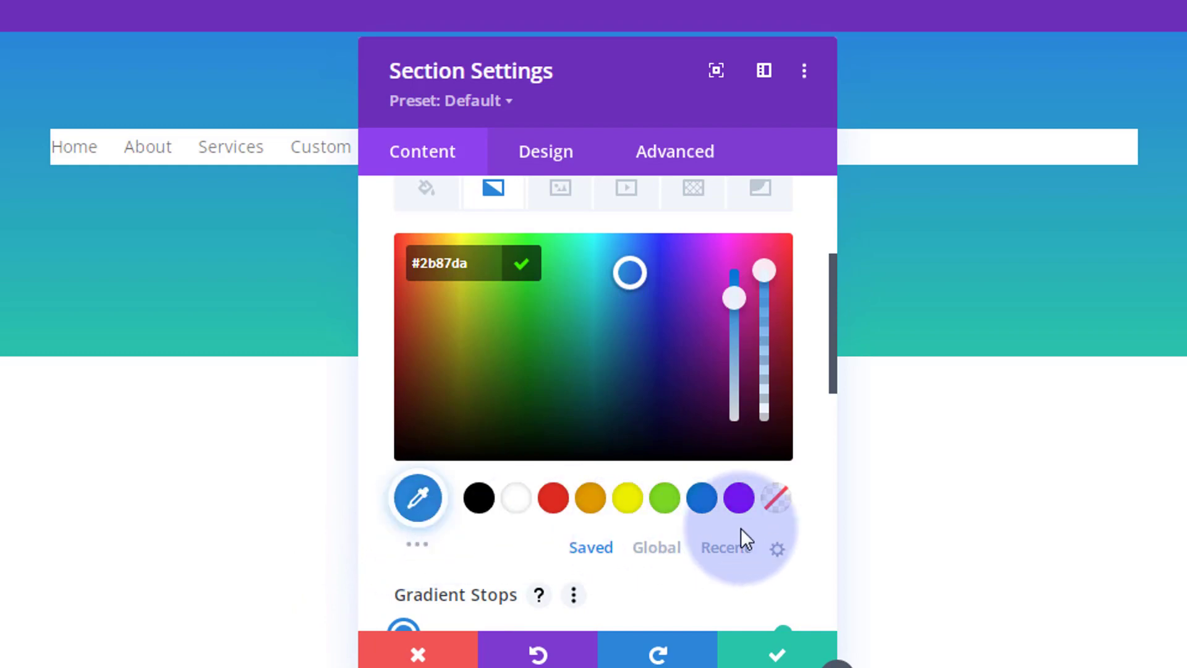
click(735, 504)
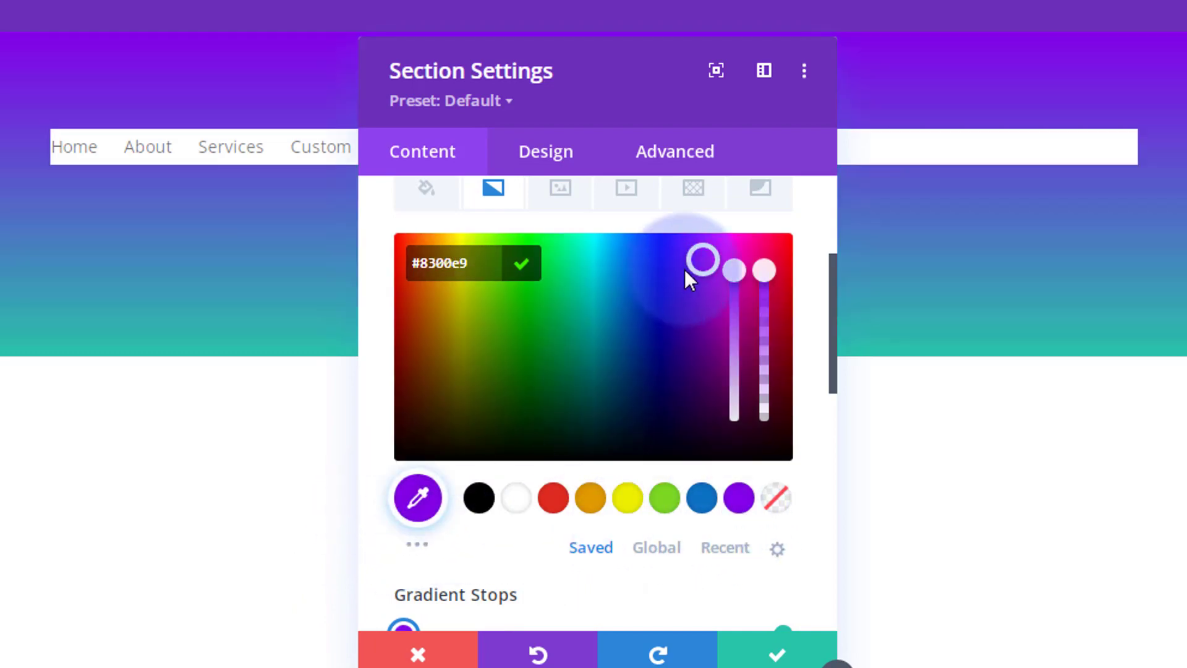
drag(703, 259, 706, 409)
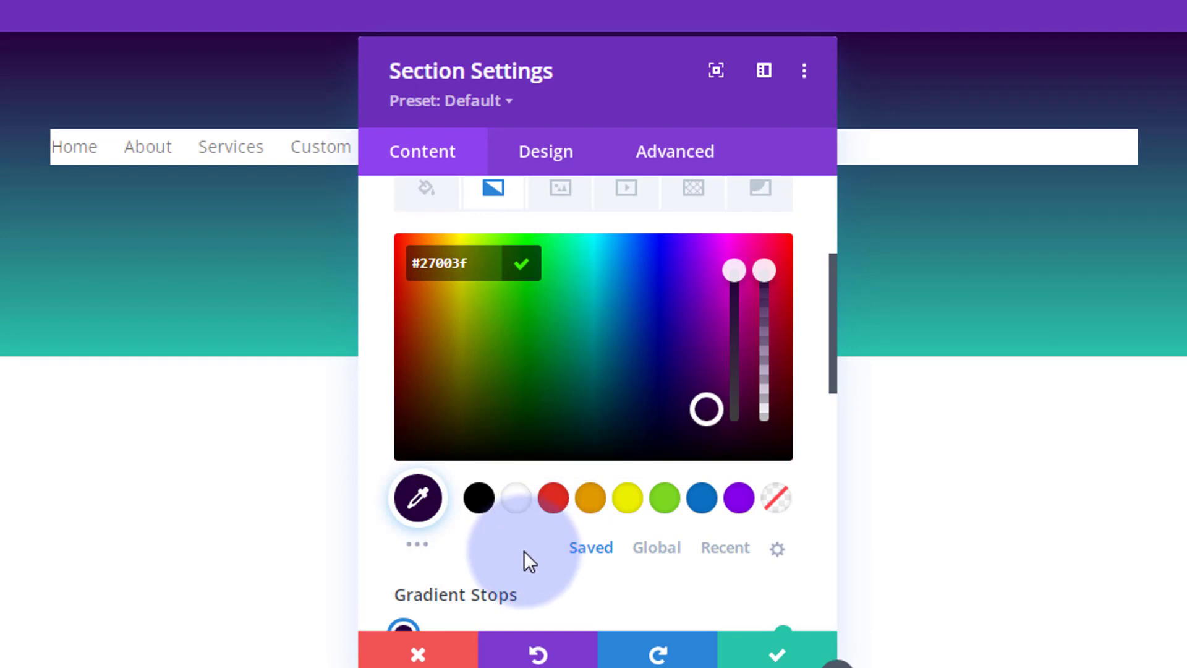
Change the section gradient's 100% stop to black, #000000
scroll(524, 549, down, 2)
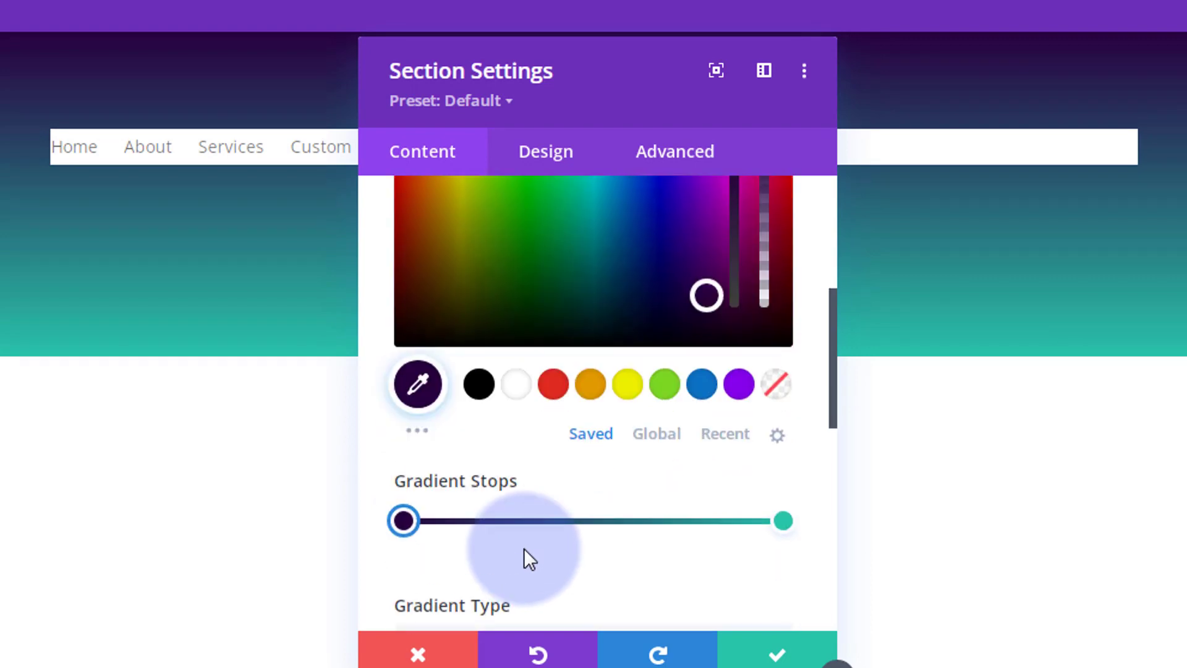
click(784, 515)
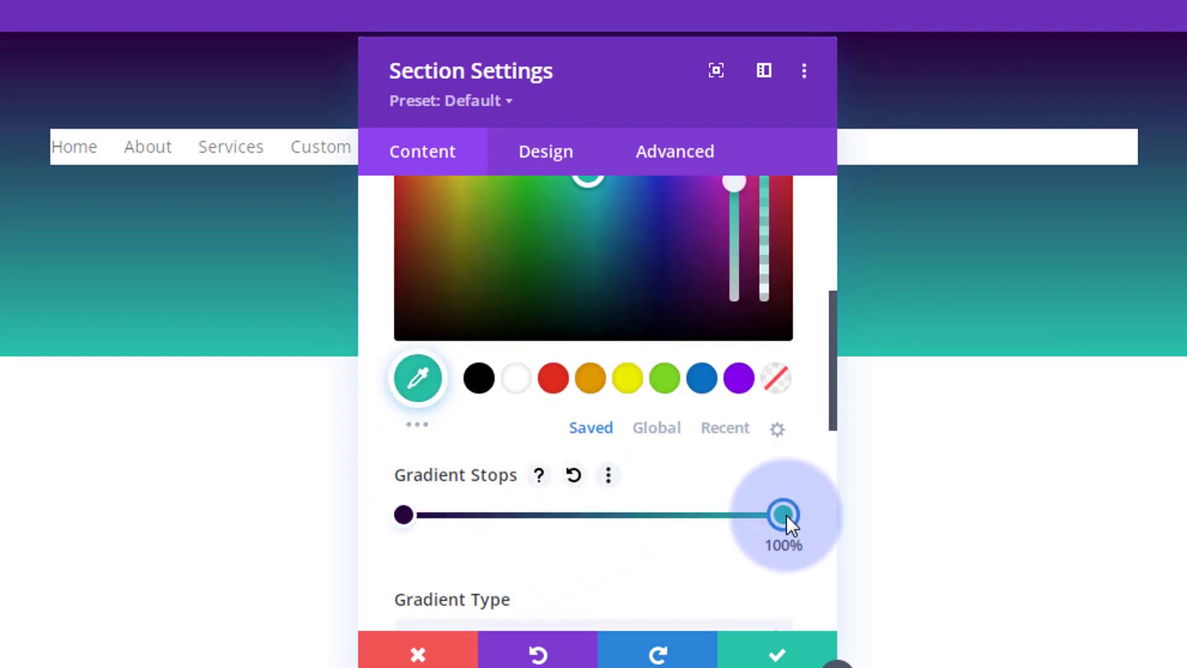
click(480, 379)
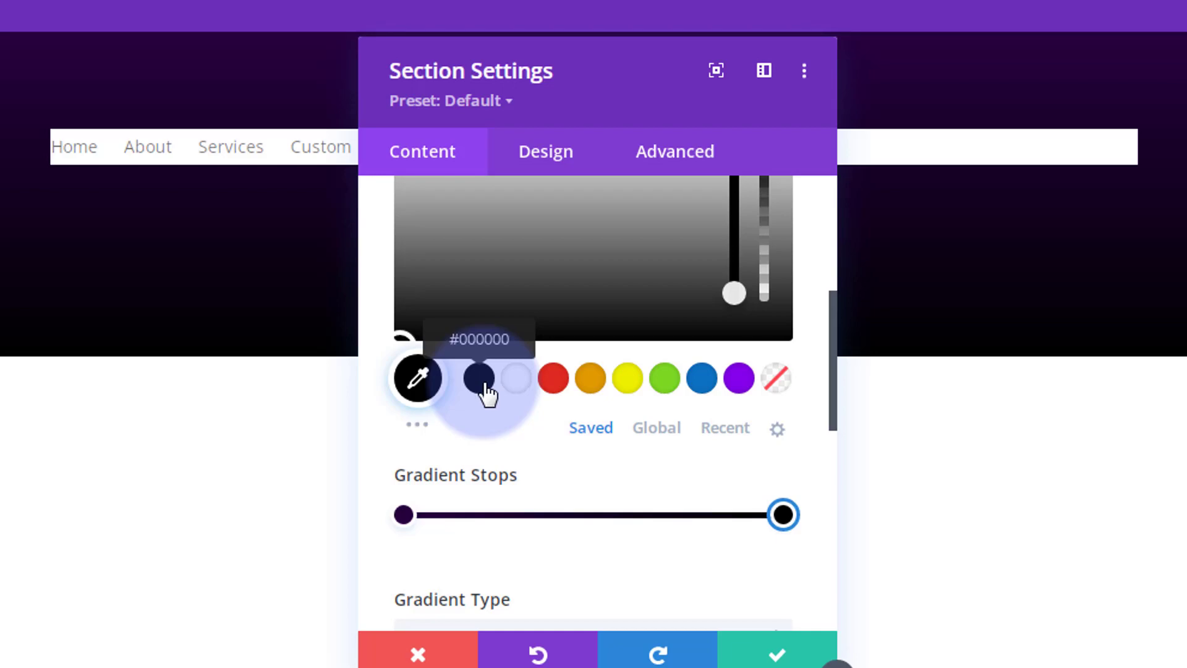
Add a middle stop to the section gradient in the bright purple swatch, and move the settings window below the footer
click(594, 514)
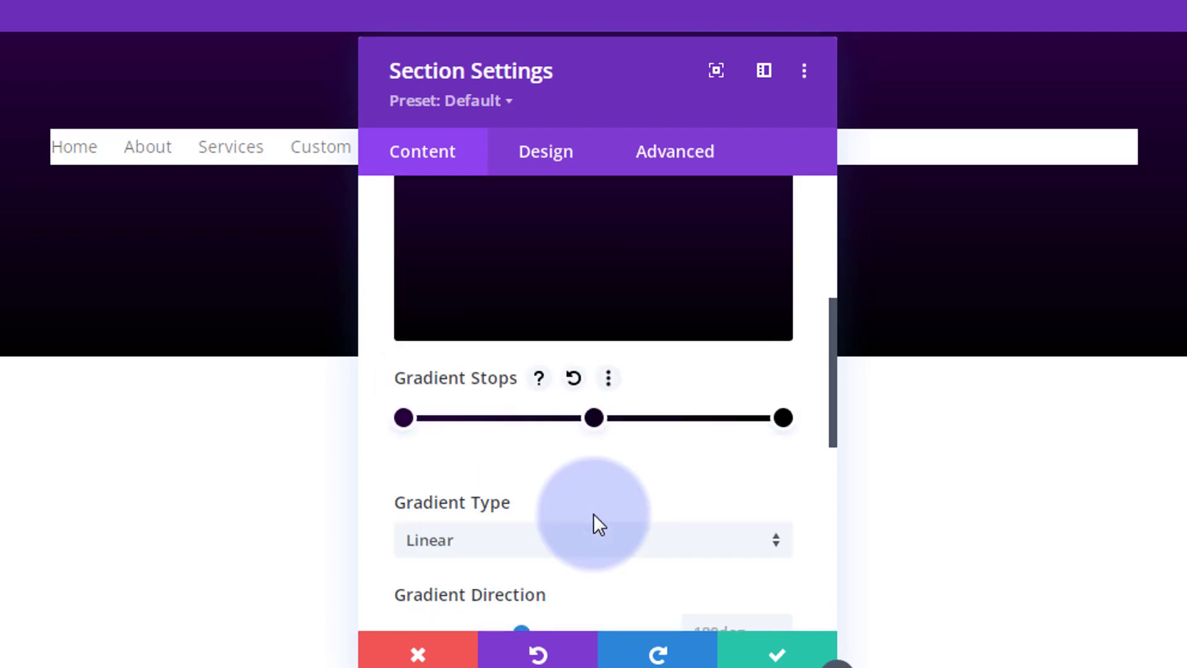
click(592, 418)
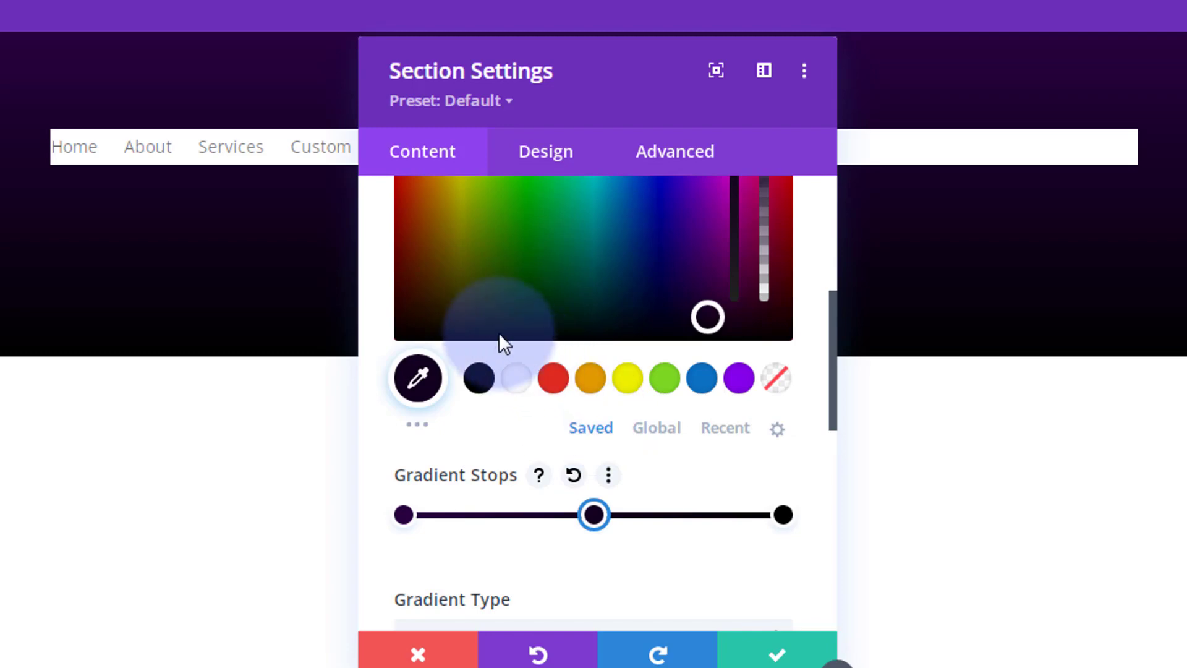
click(738, 380)
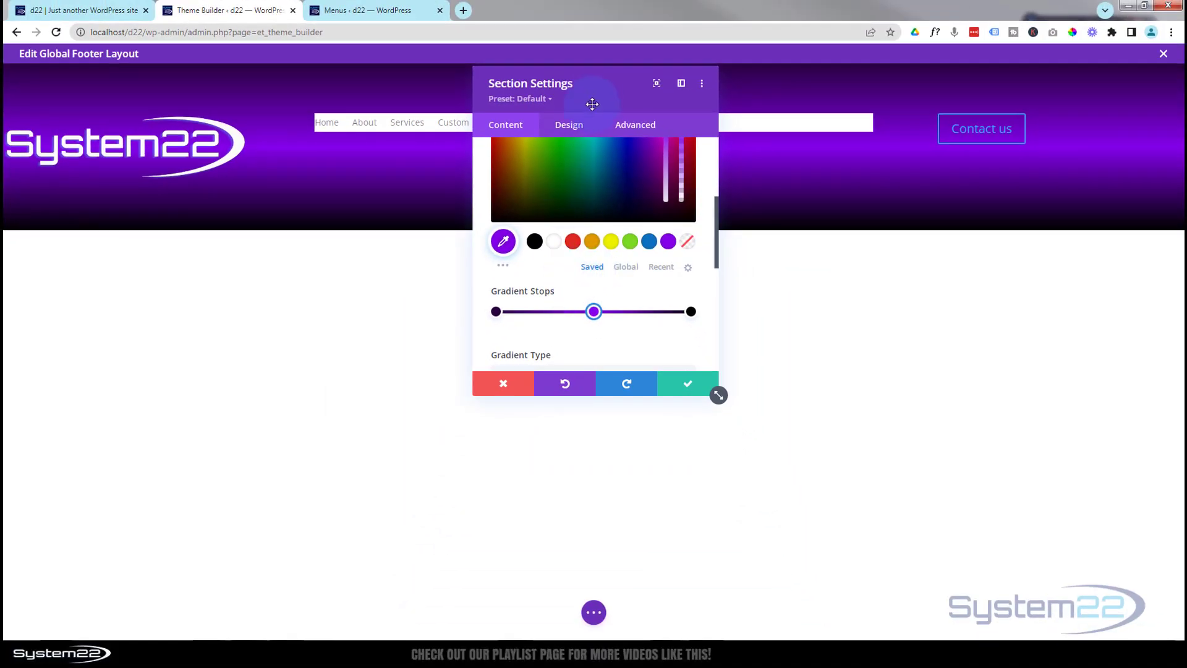
drag(600, 87, 686, 283)
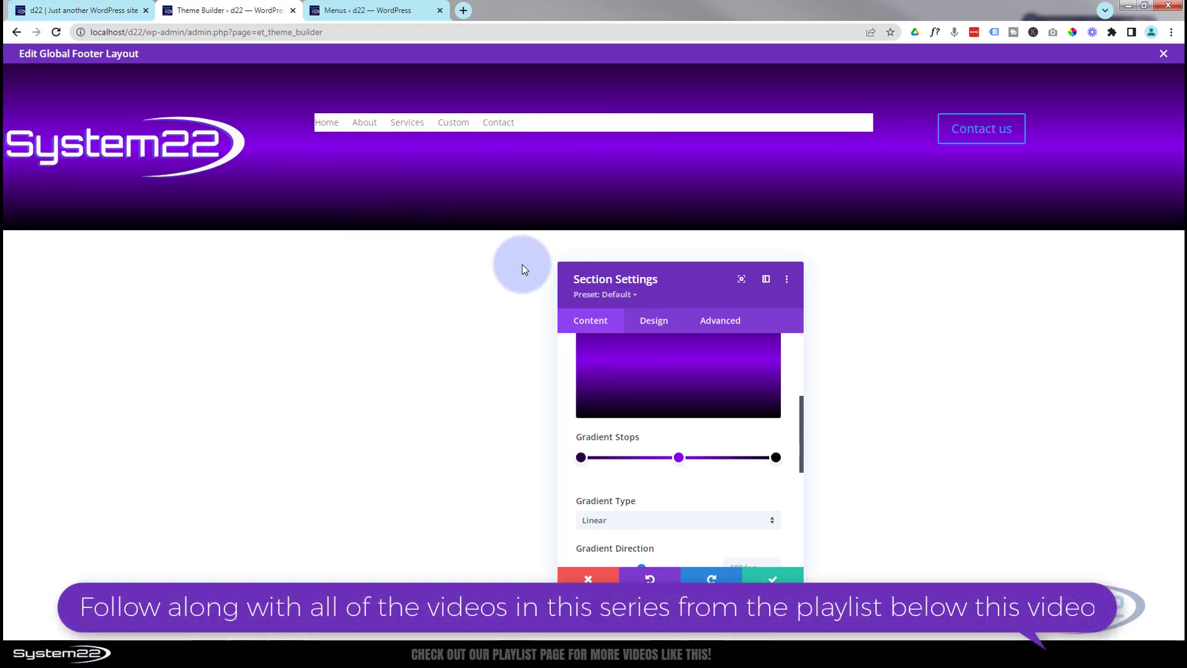
drag(687, 275, 408, 257)
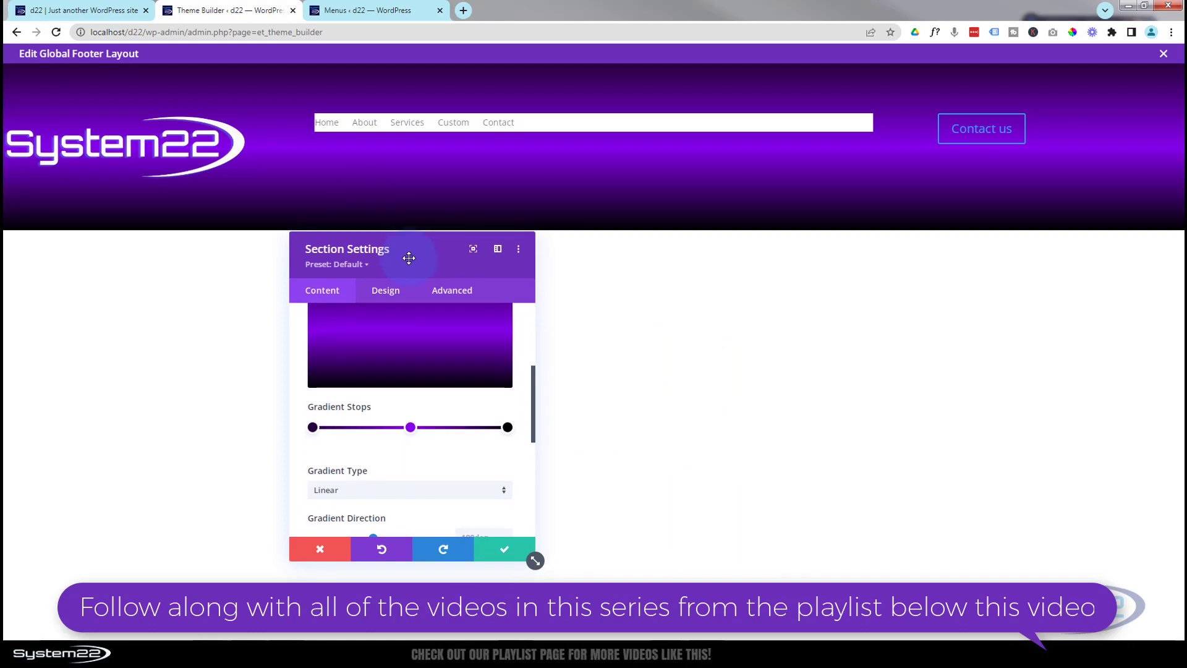
Set the dark bark and glowing lava photo from the media library as the footer section's background image
scroll(432, 443, up, 3)
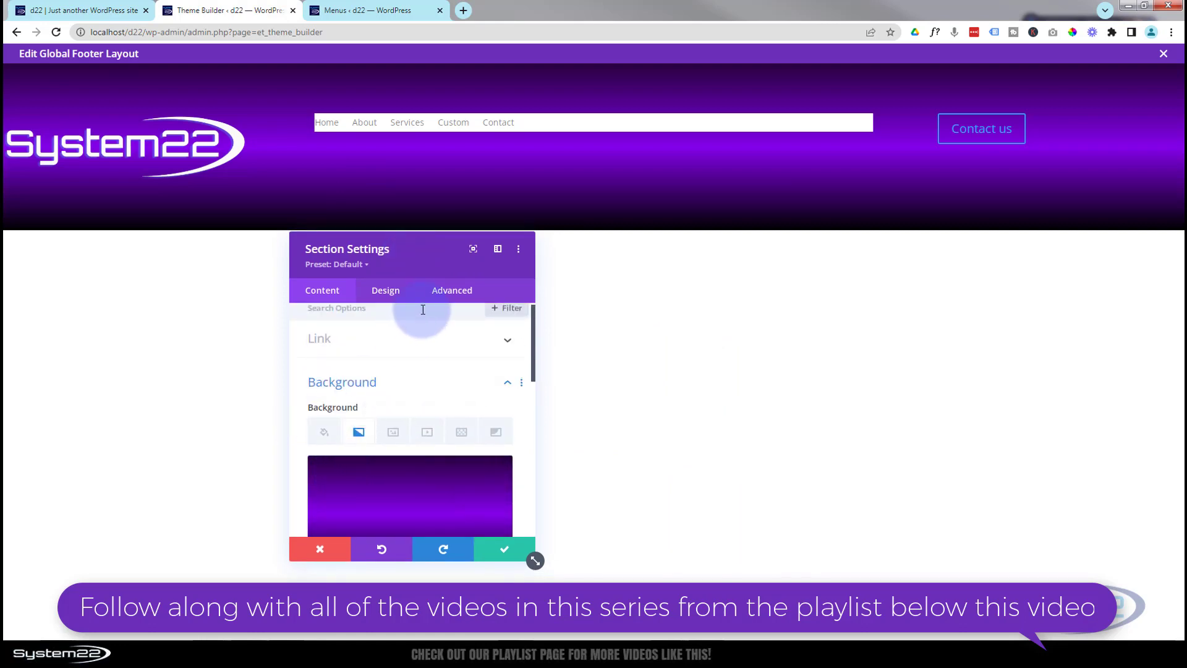
scroll(423, 309, down, 1)
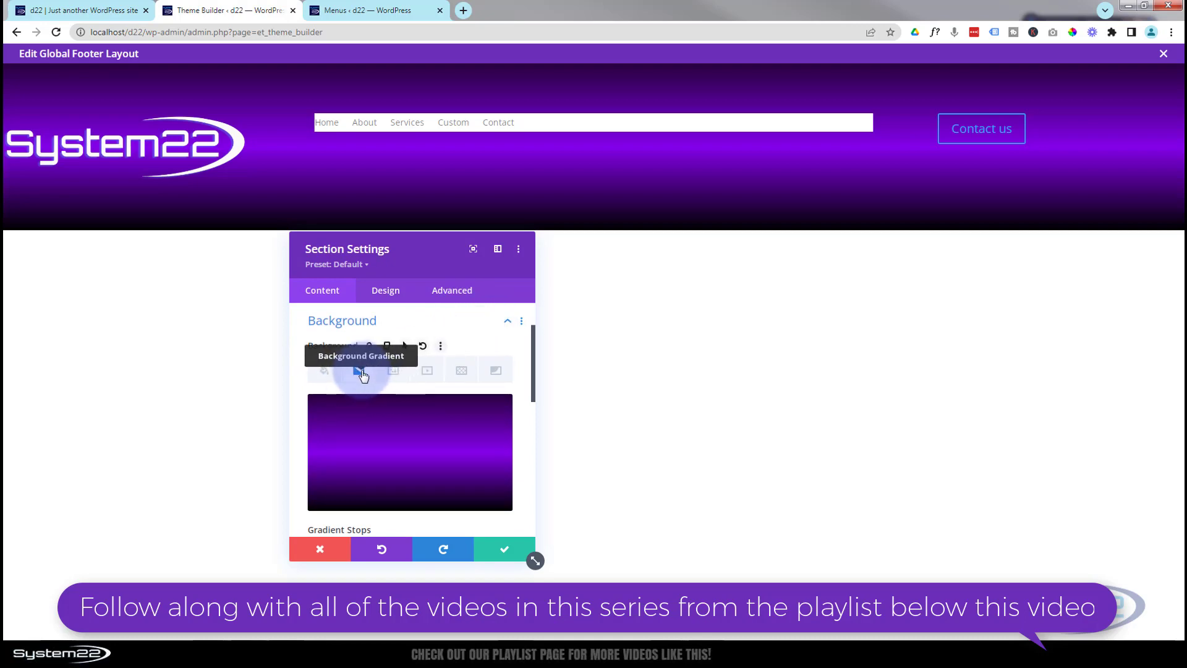
click(393, 373)
click(412, 444)
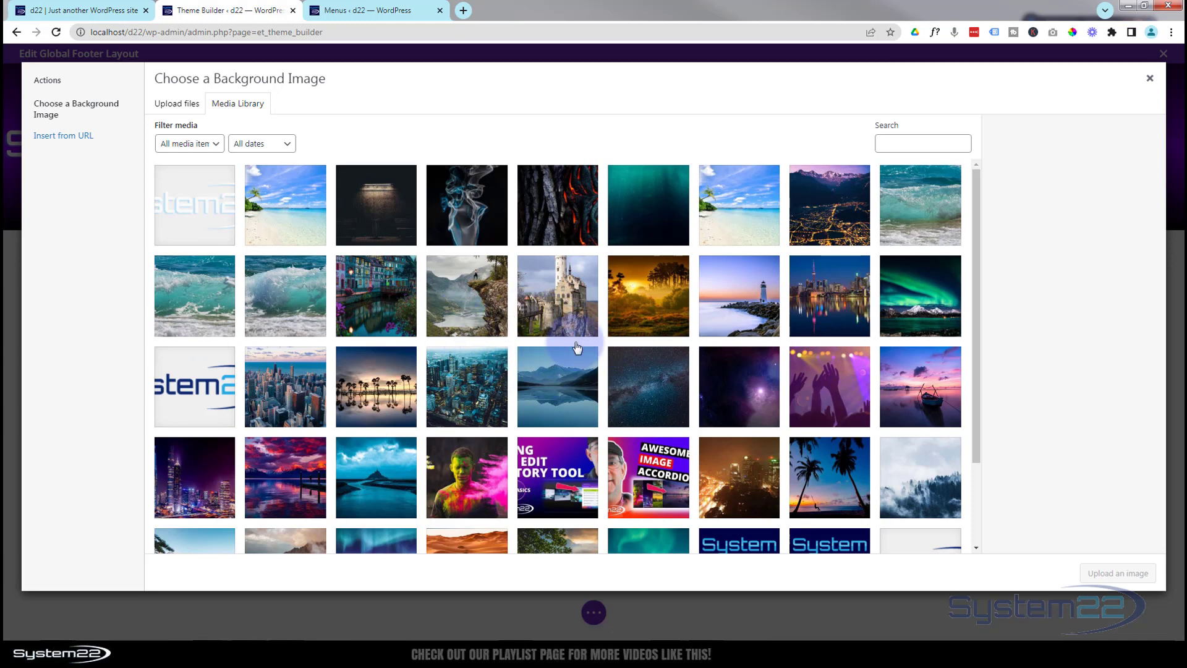
click(560, 221)
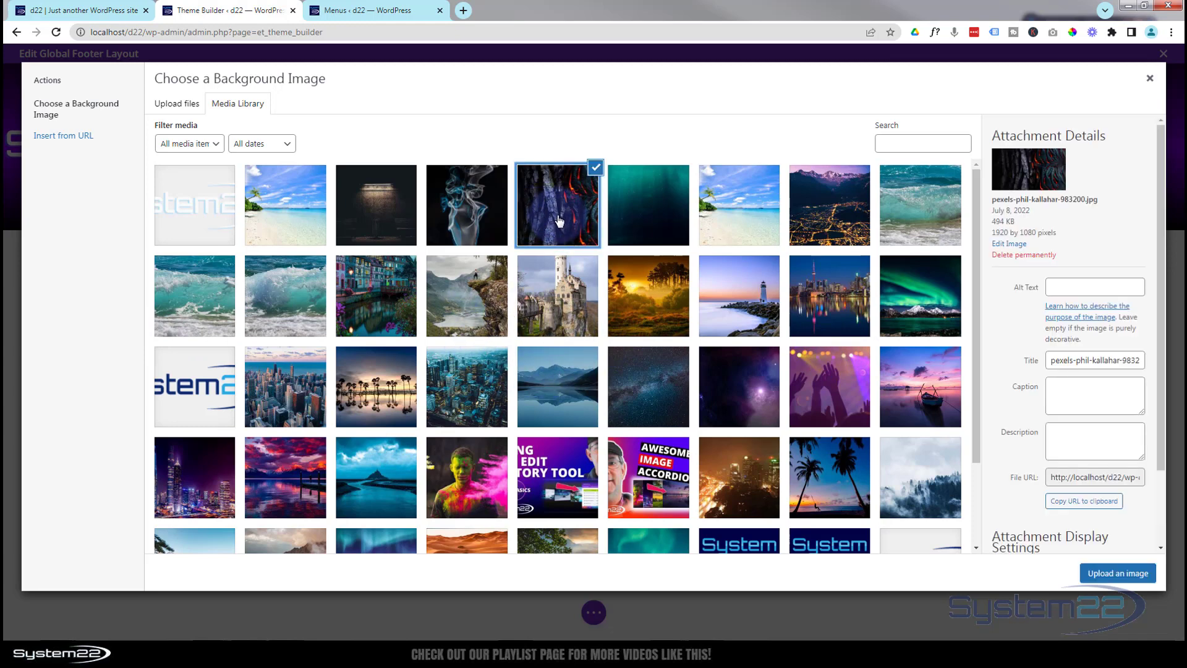
click(1100, 576)
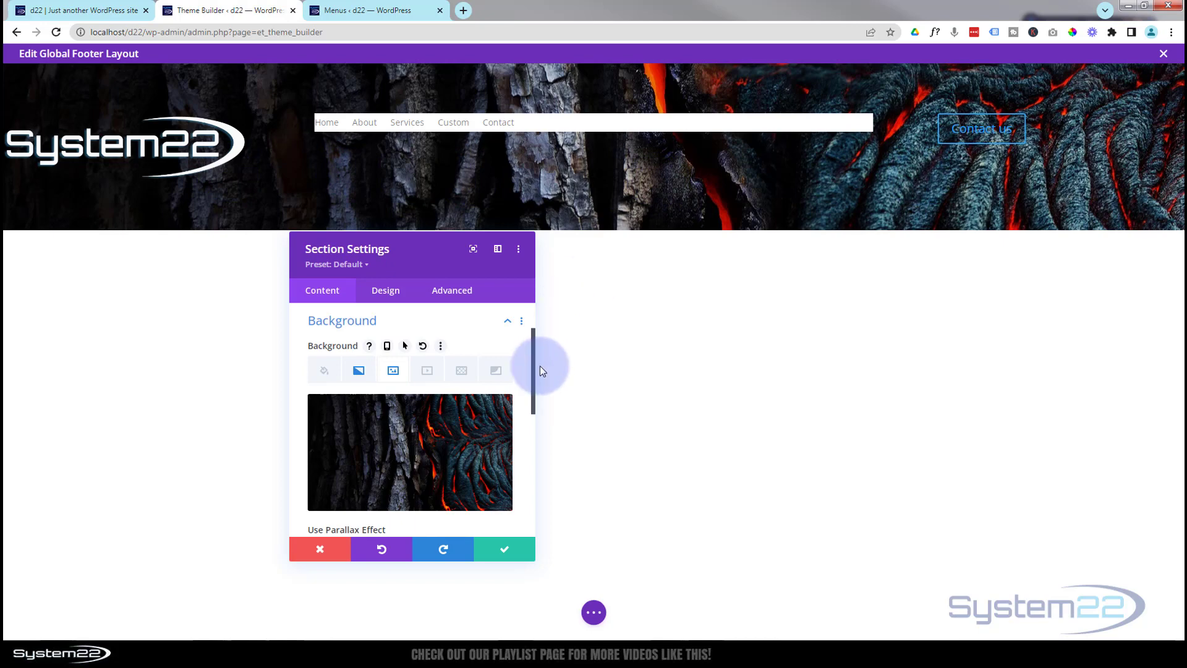
Try the Multiply and Darken blend modes on the section's background image
drag(531, 369, 535, 459)
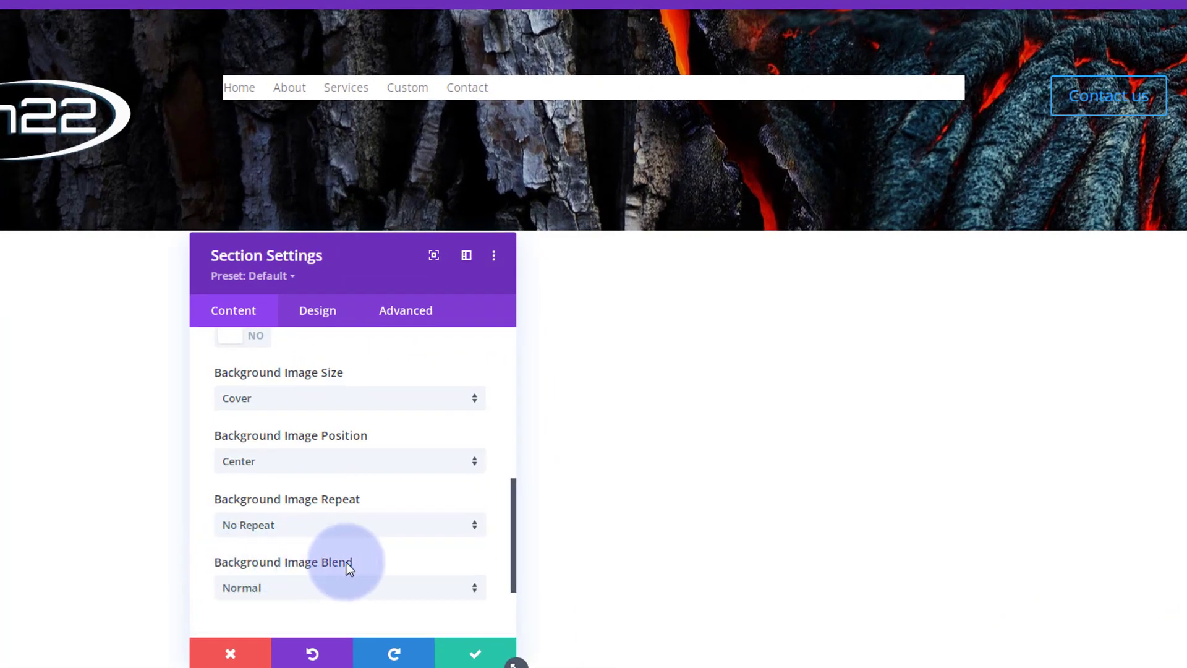
scroll(371, 492, up, 2)
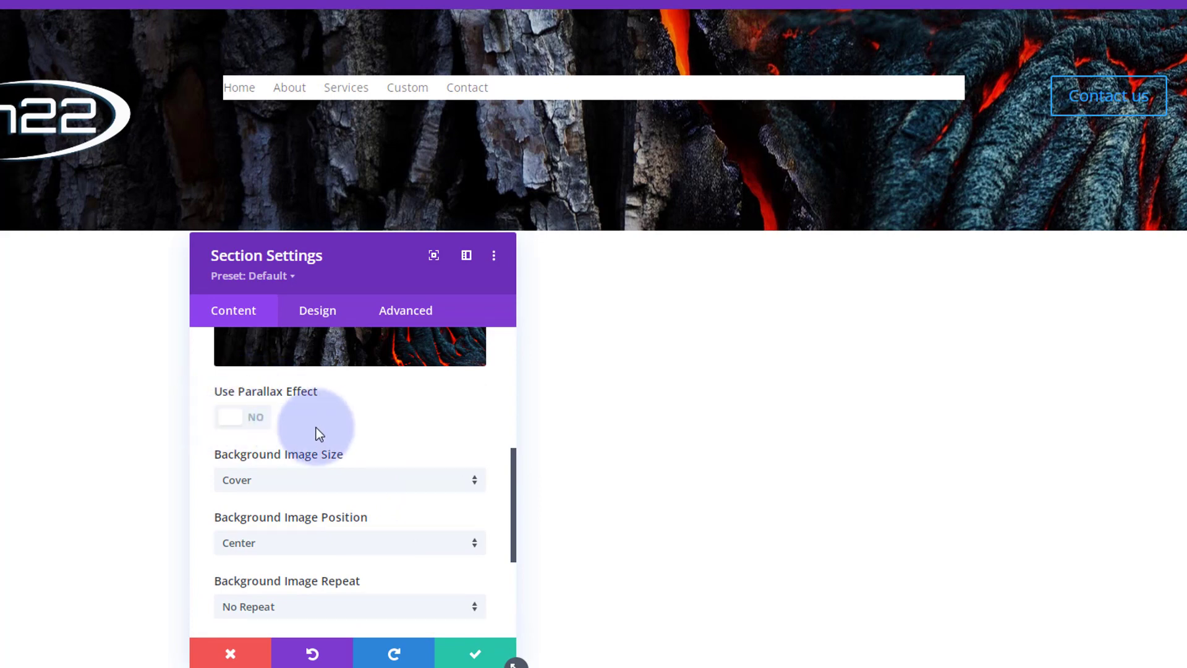
scroll(305, 424, down, 2)
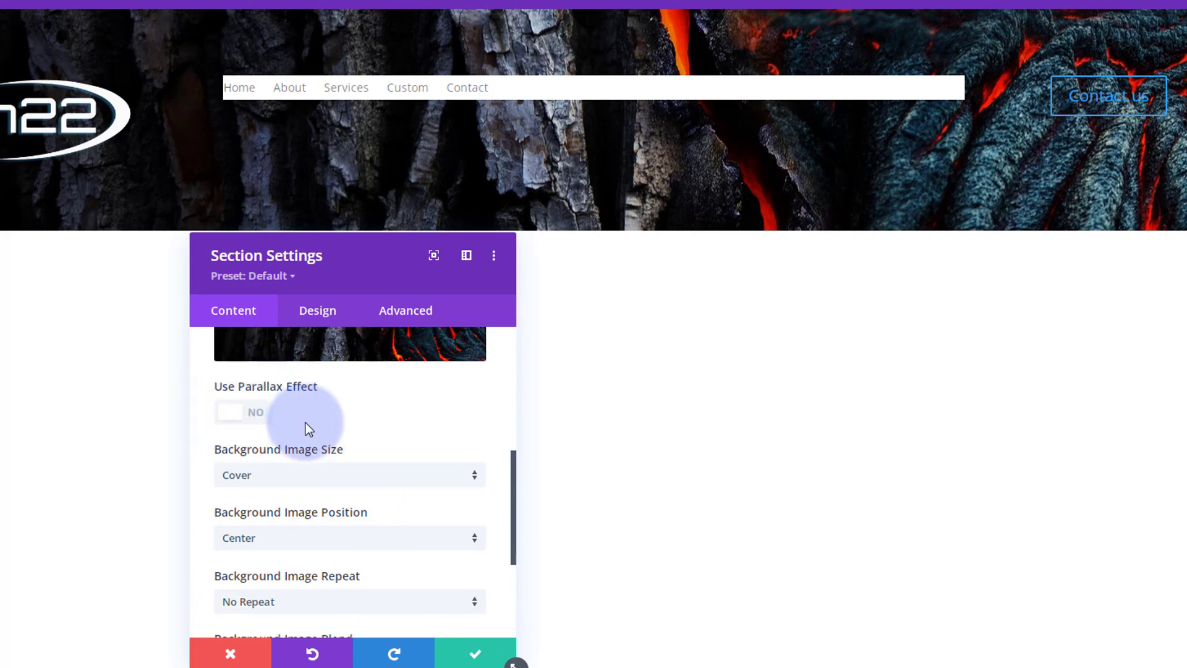
scroll(305, 433, down, 1)
click(342, 508)
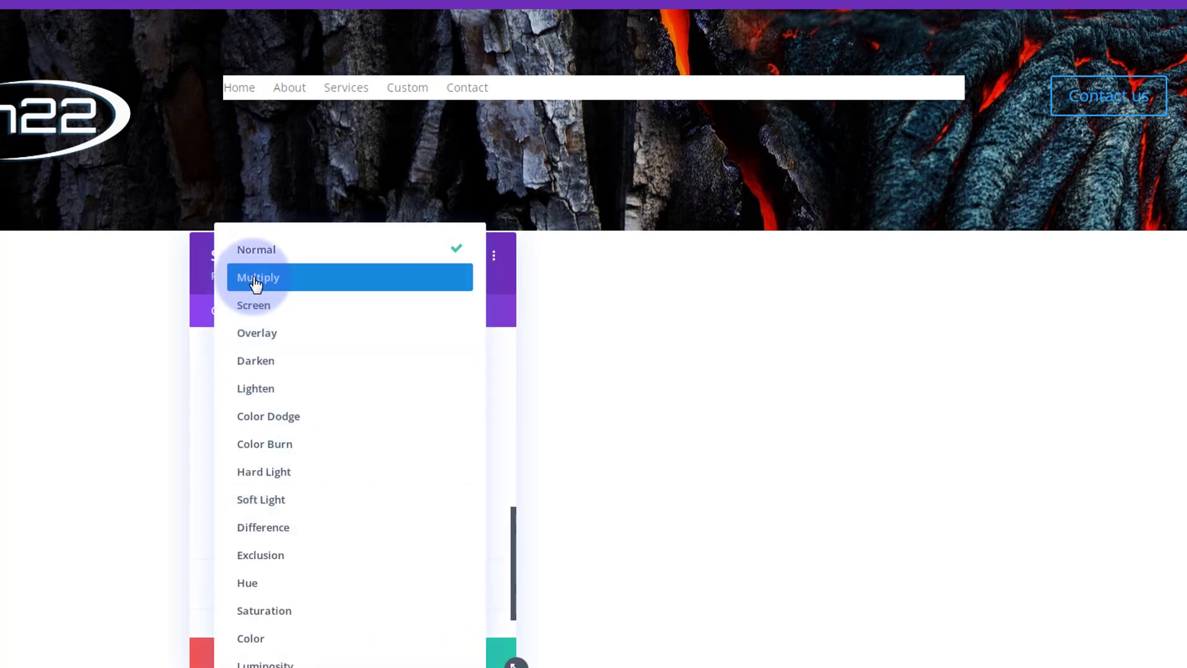
click(290, 280)
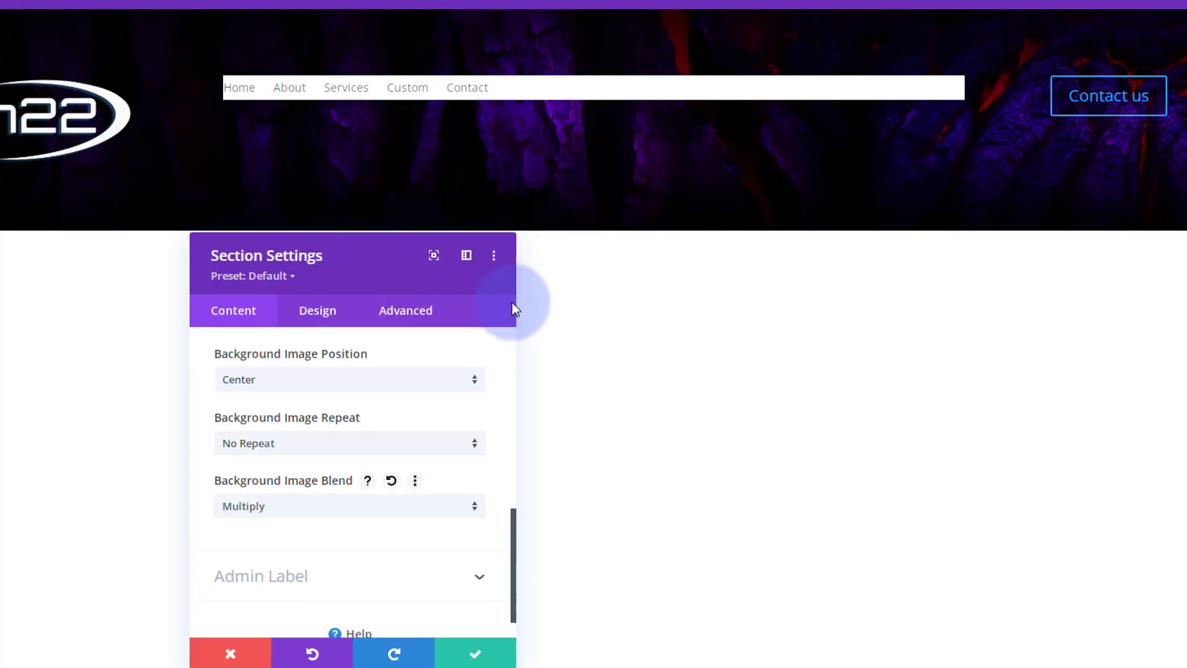
click(336, 511)
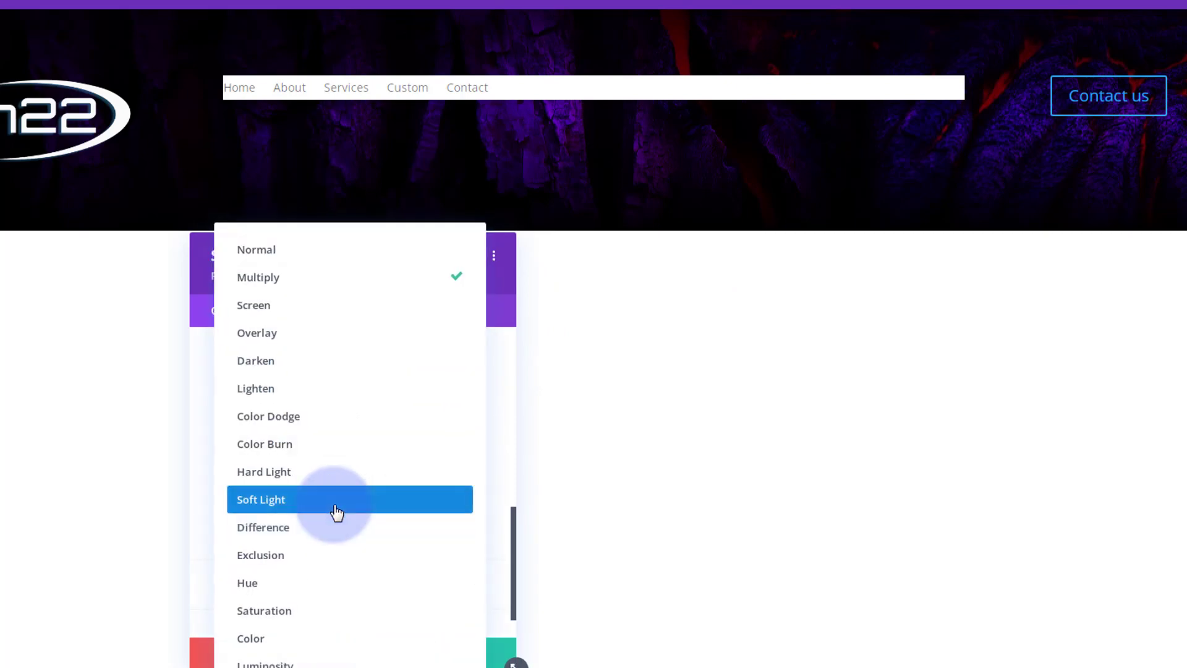
click(276, 367)
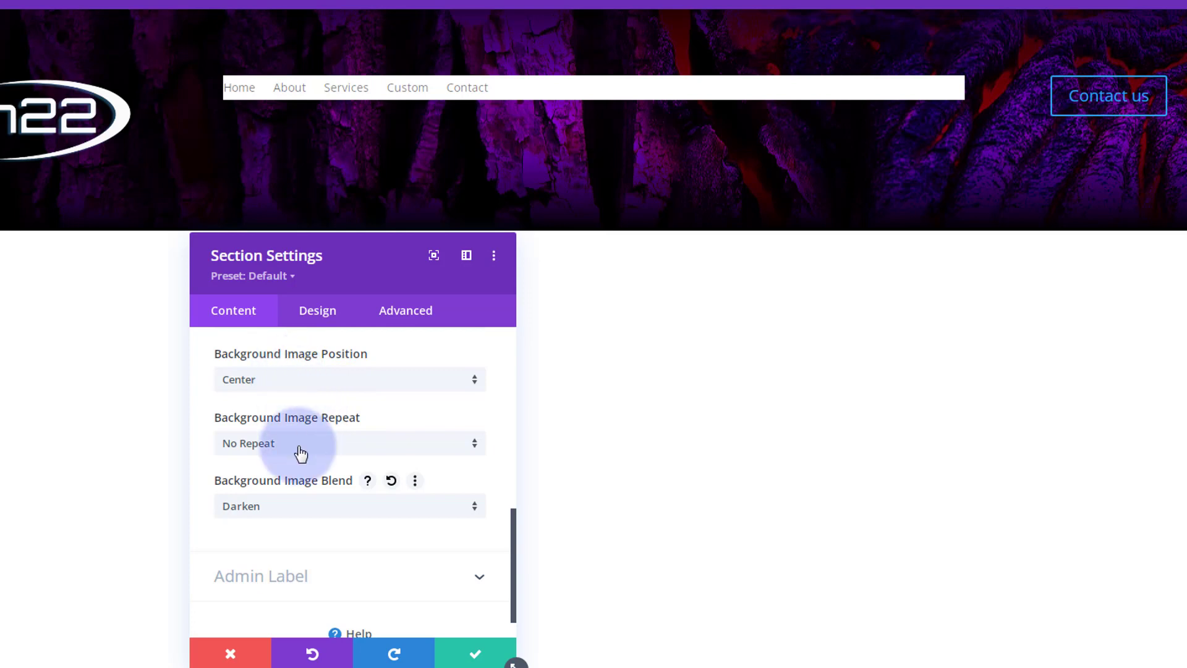
Try the Exclusion, Saturation and Luminosity blend modes on the section's background image
click(297, 508)
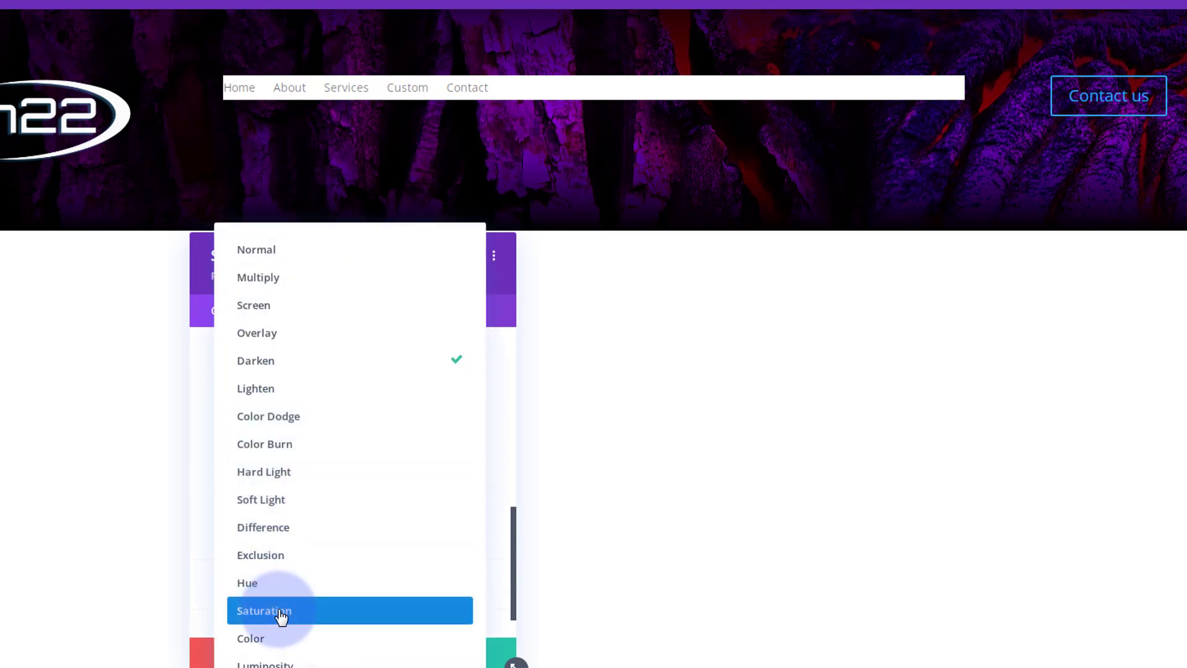
click(284, 564)
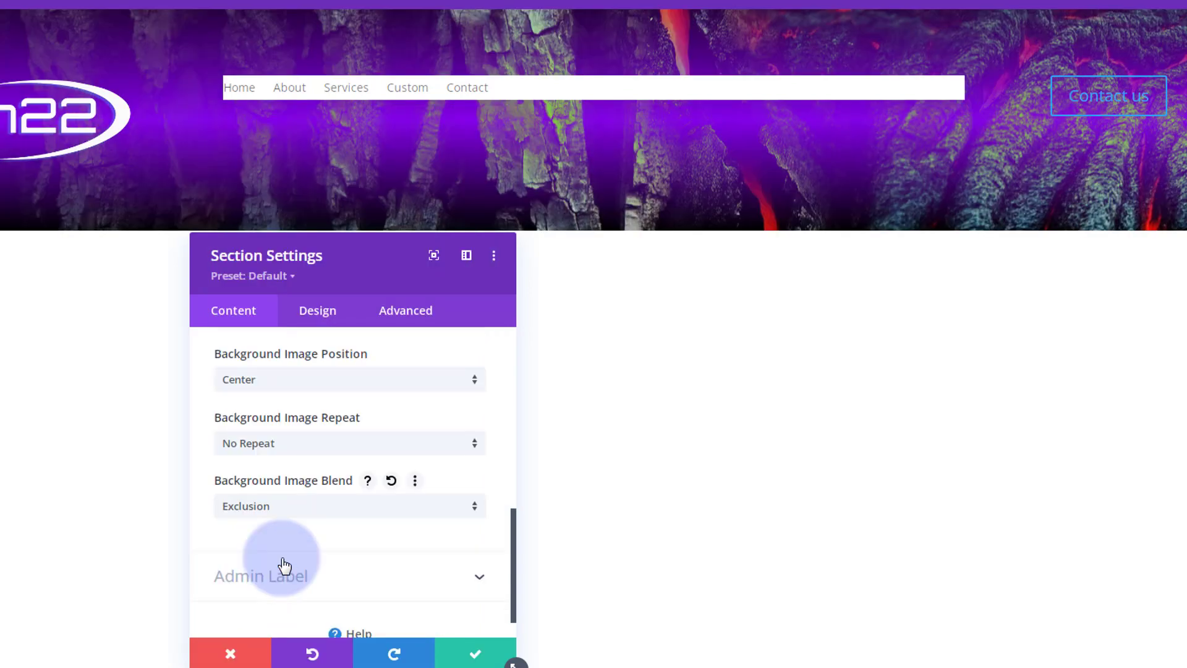
click(310, 512)
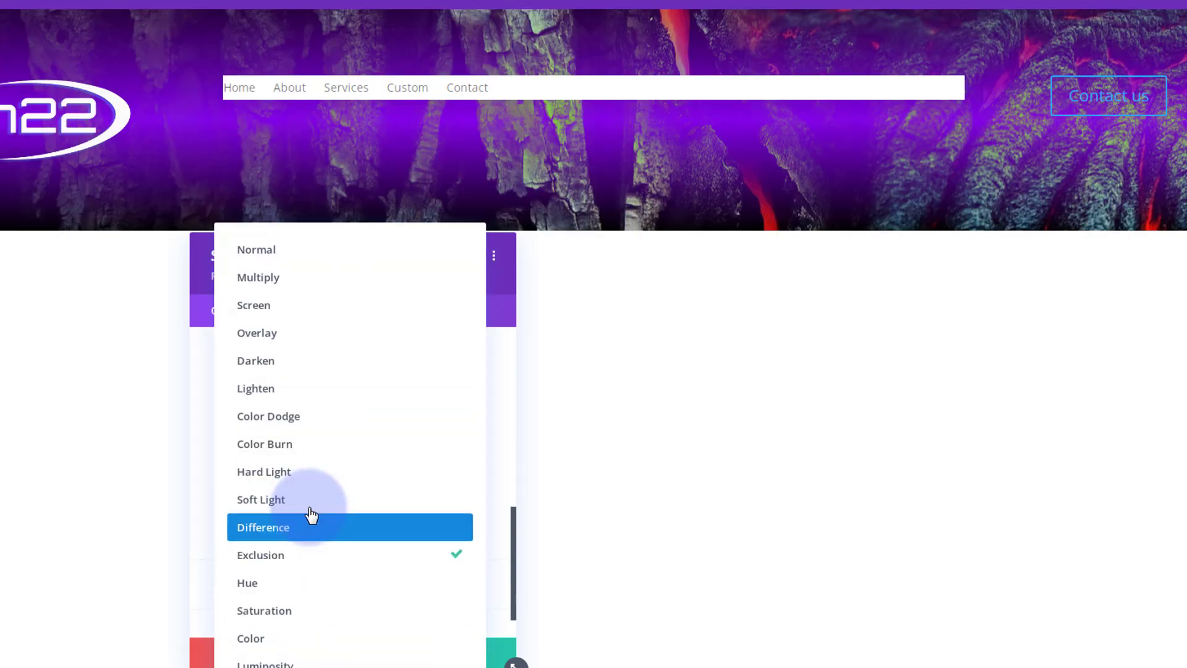
click(286, 616)
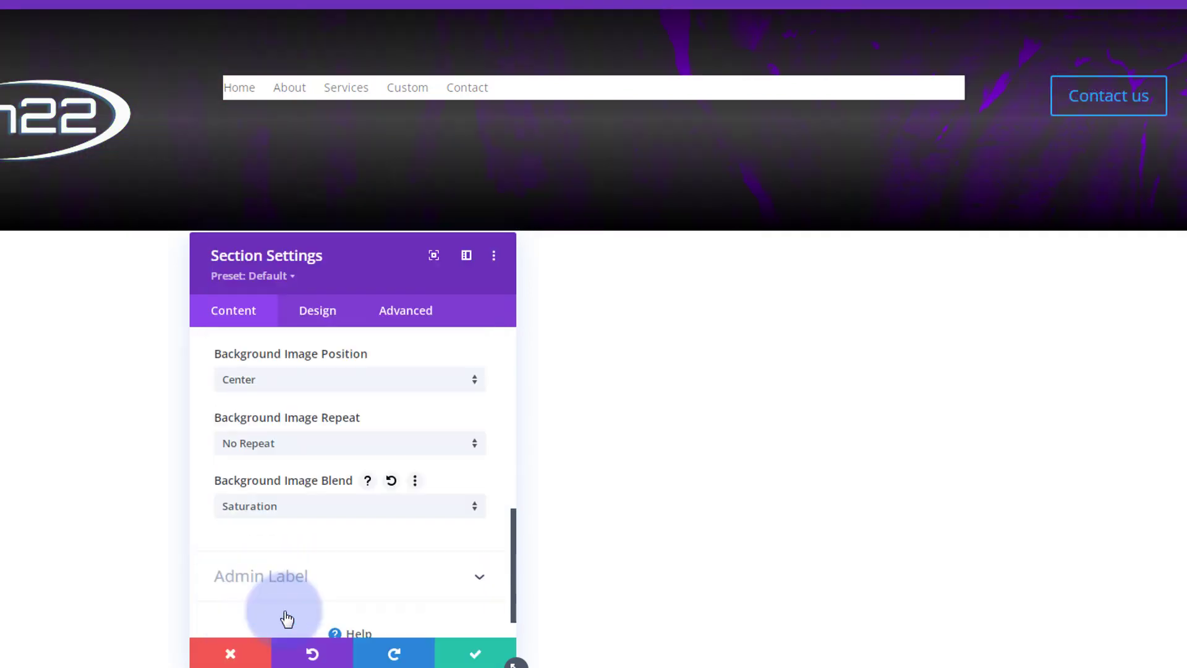
click(312, 514)
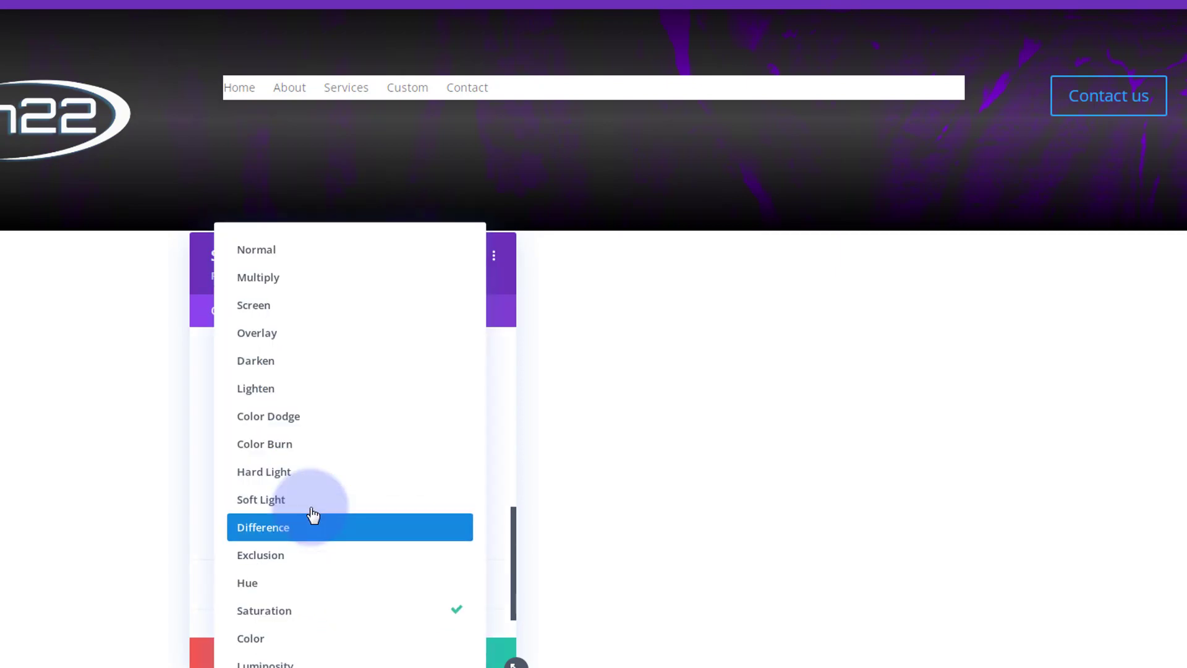
click(294, 663)
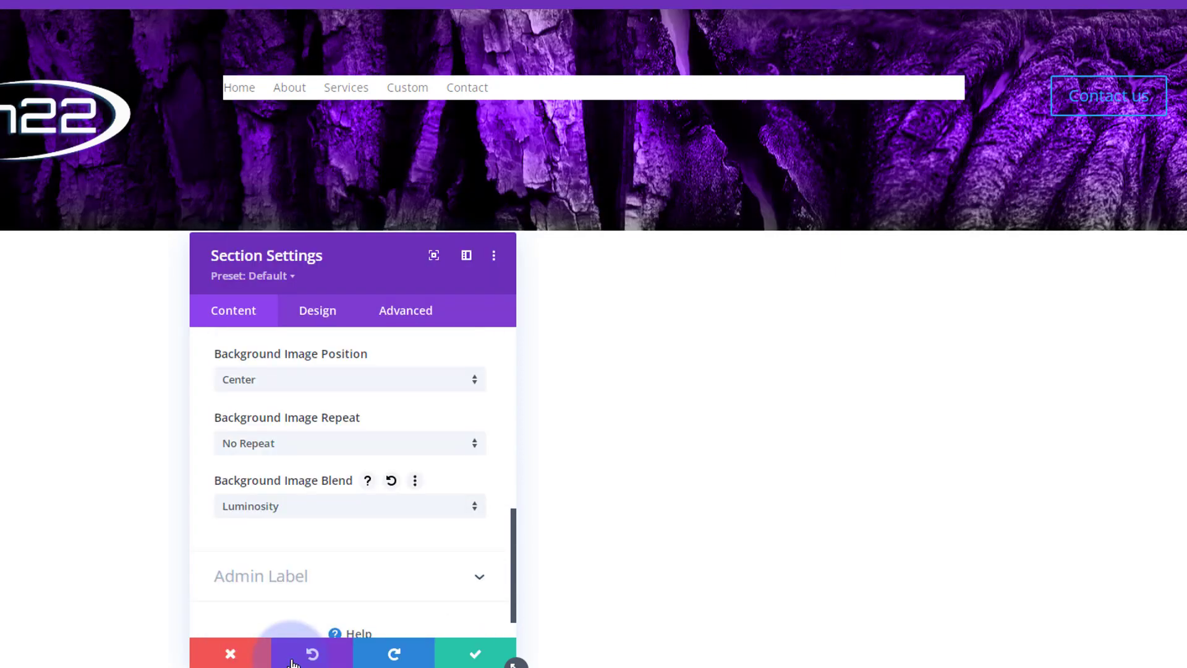
Set the section's background image blend to Overlay
click(299, 510)
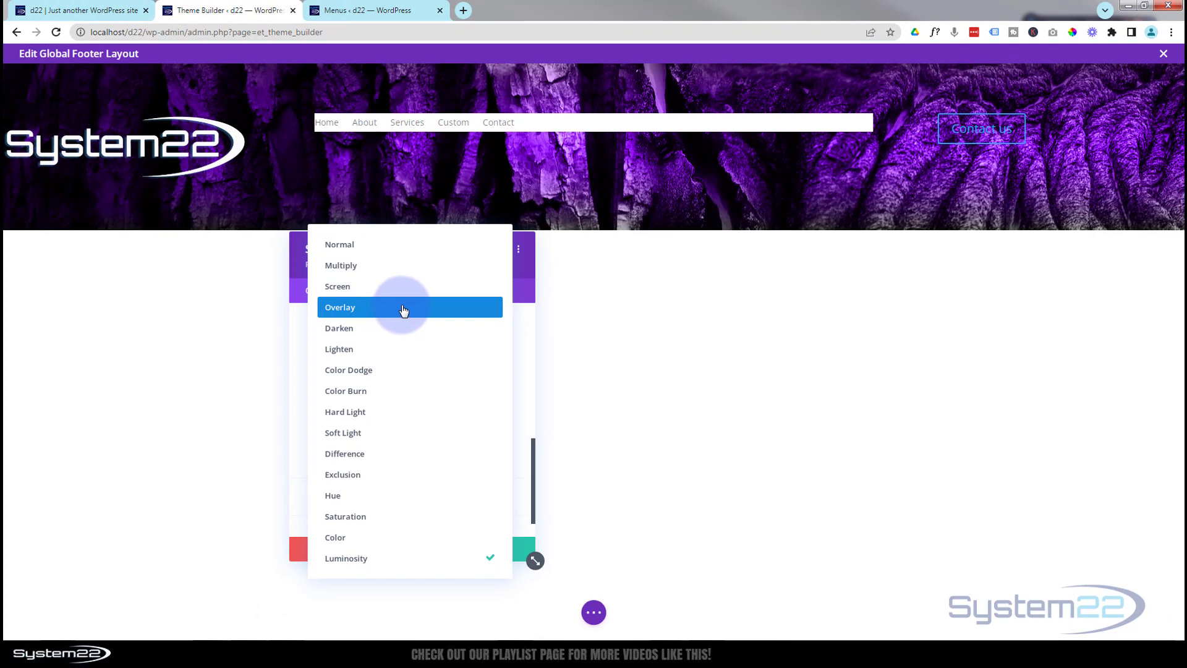
click(403, 308)
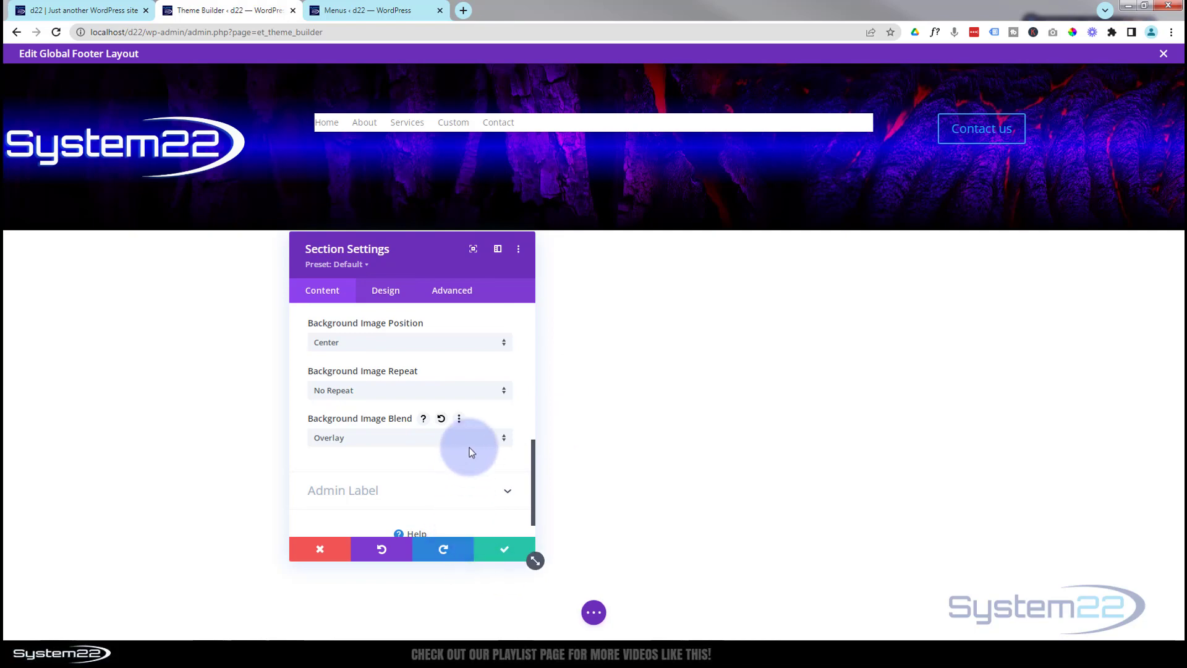
Add a background pattern to the footer section, using the Ogees design with a white pattern color
scroll(444, 491, up, 1)
scroll(471, 492, up, 5)
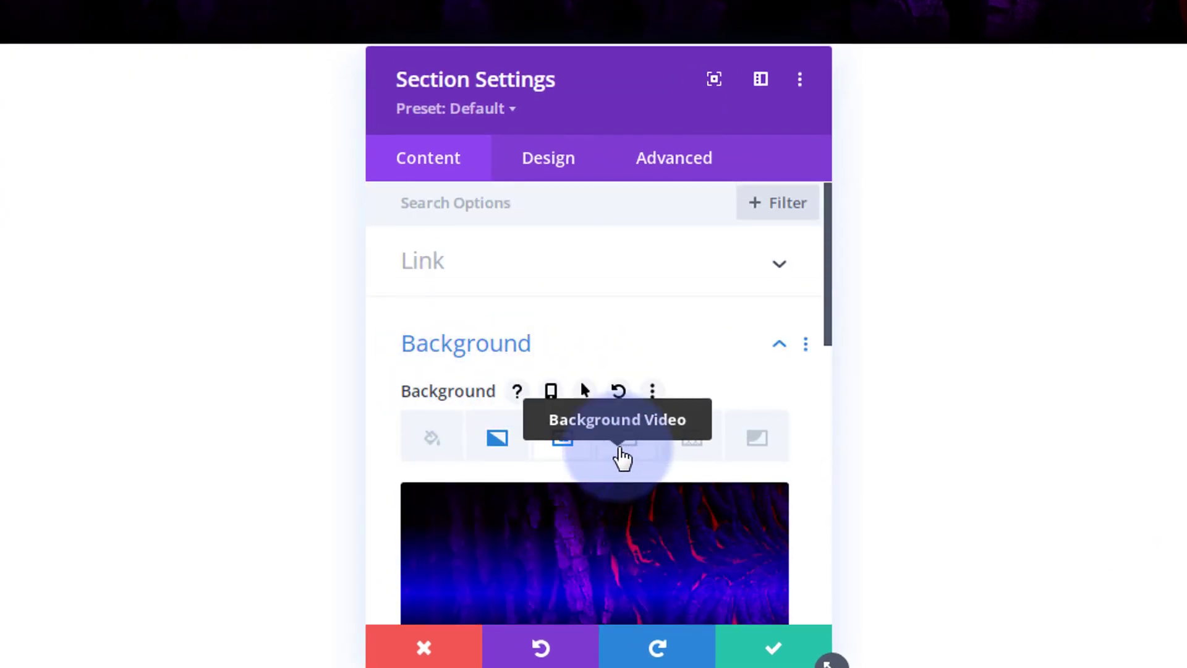
click(694, 438)
scroll(654, 295, down, 4)
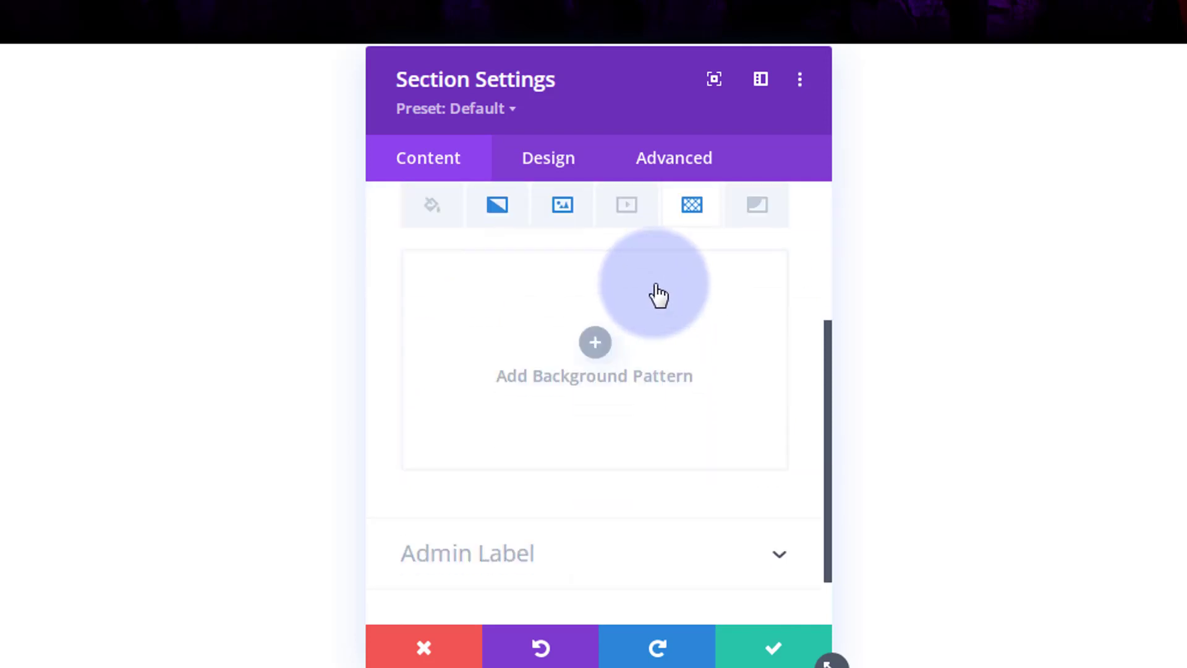
click(594, 343)
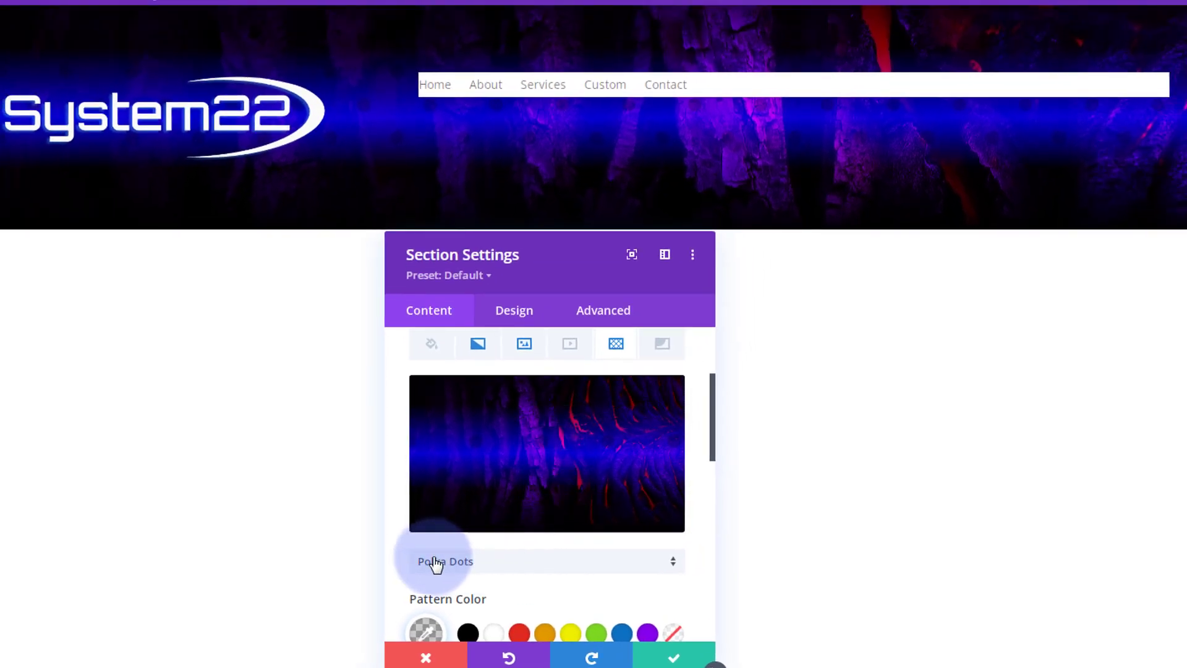
click(477, 483)
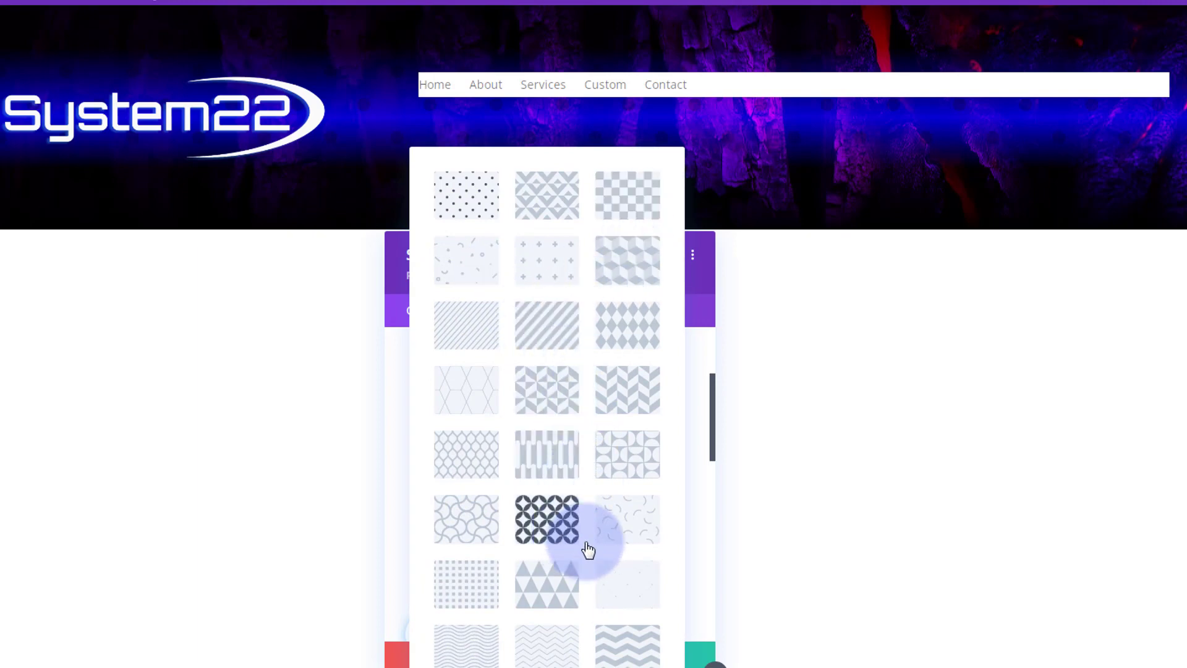
click(471, 457)
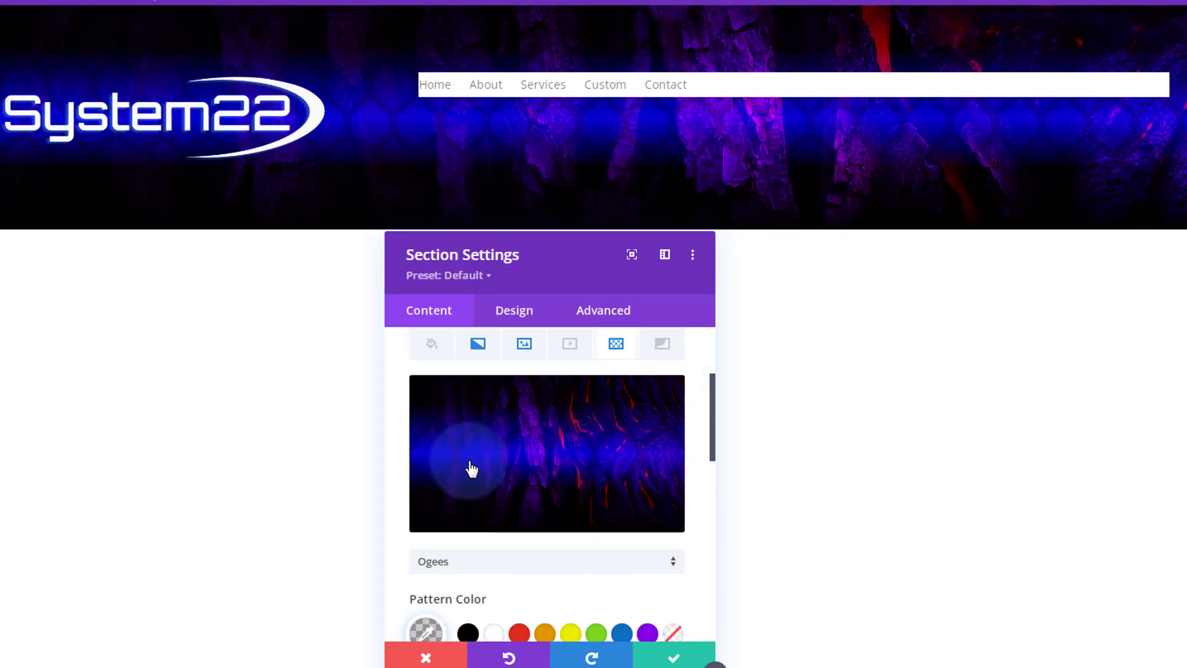
click(494, 634)
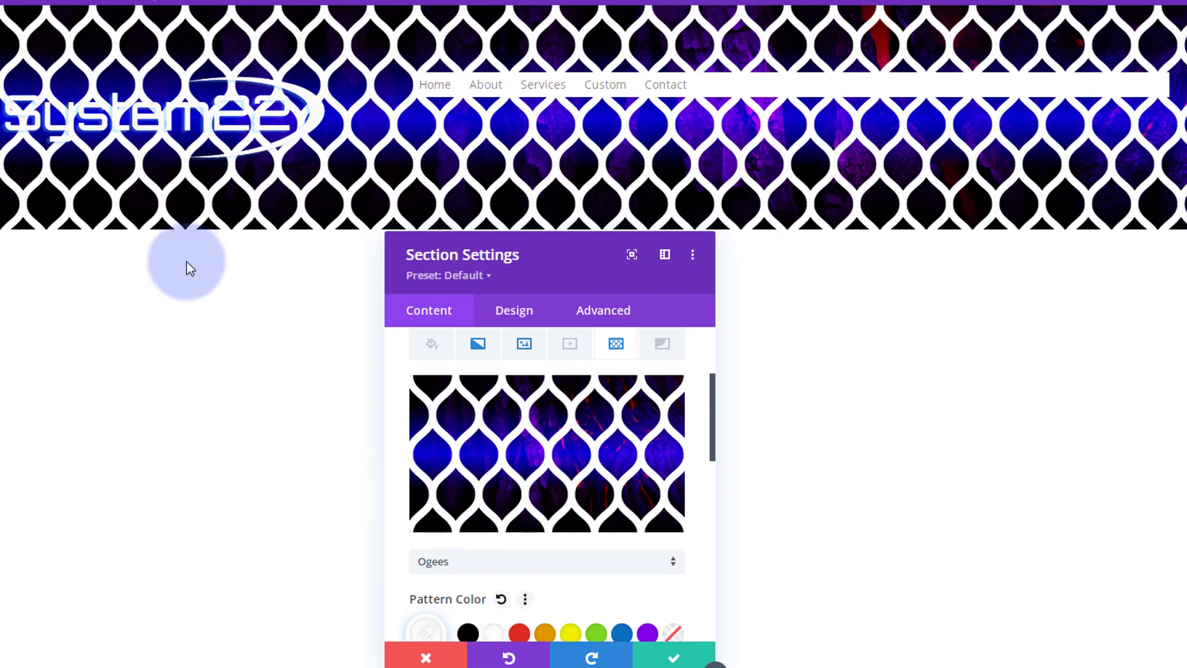
click(1025, 386)
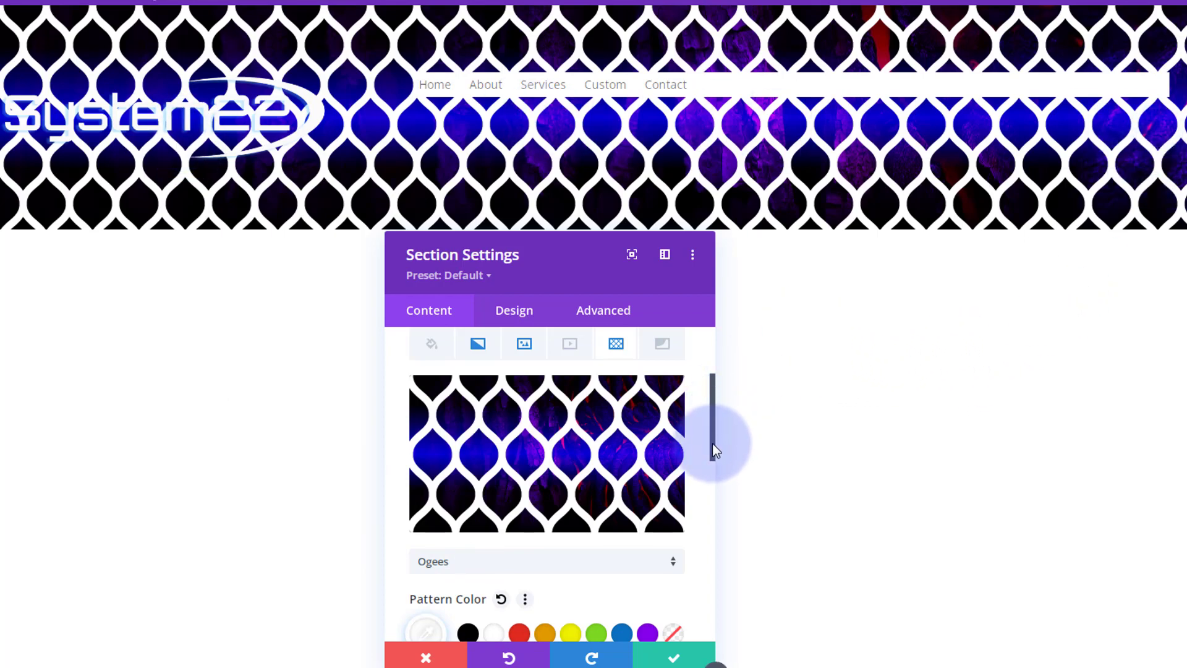
Try flipping the background pattern horizontally, and flip it vertically instead
drag(714, 450, 711, 518)
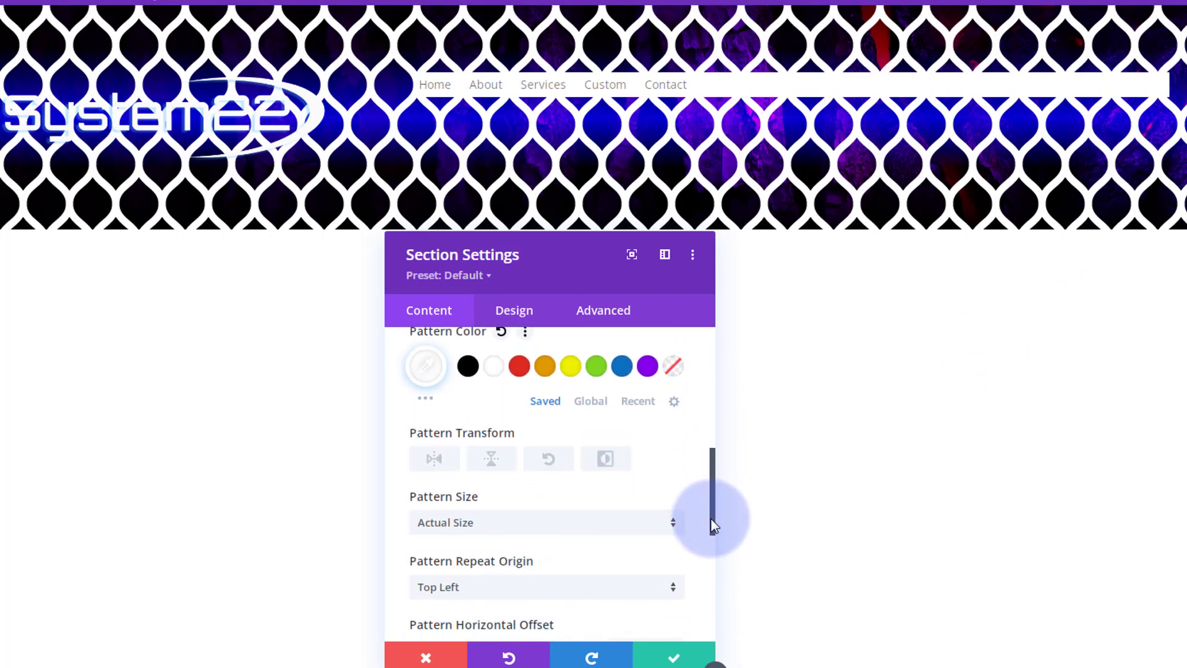
click(435, 463)
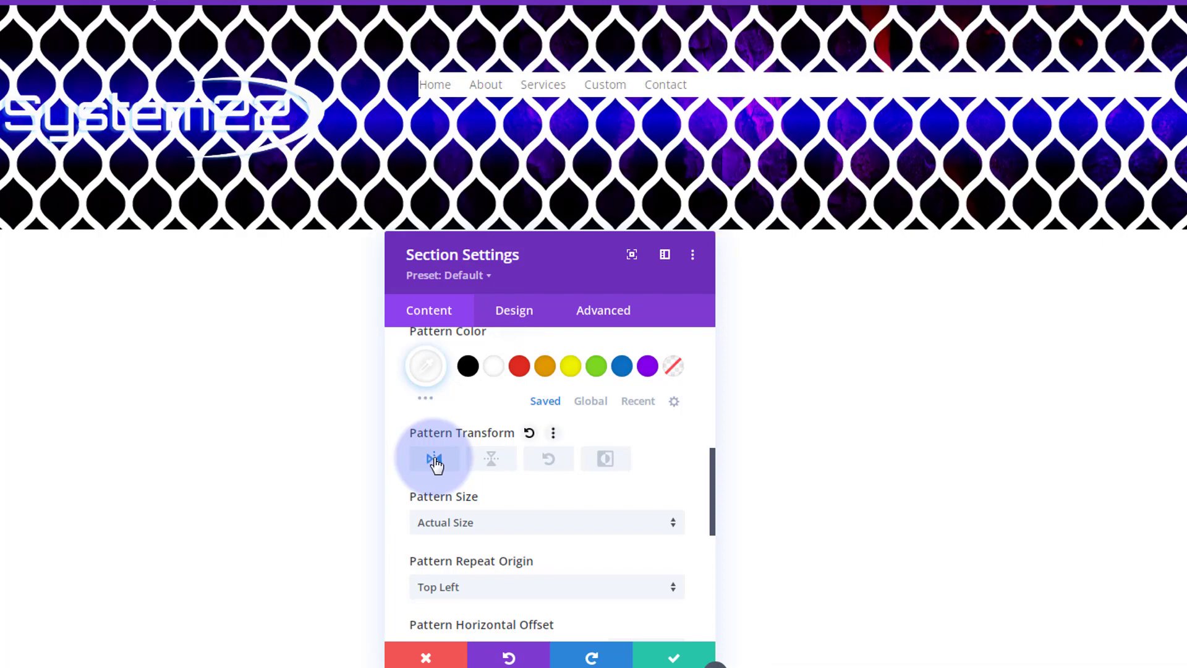
click(435, 464)
click(493, 461)
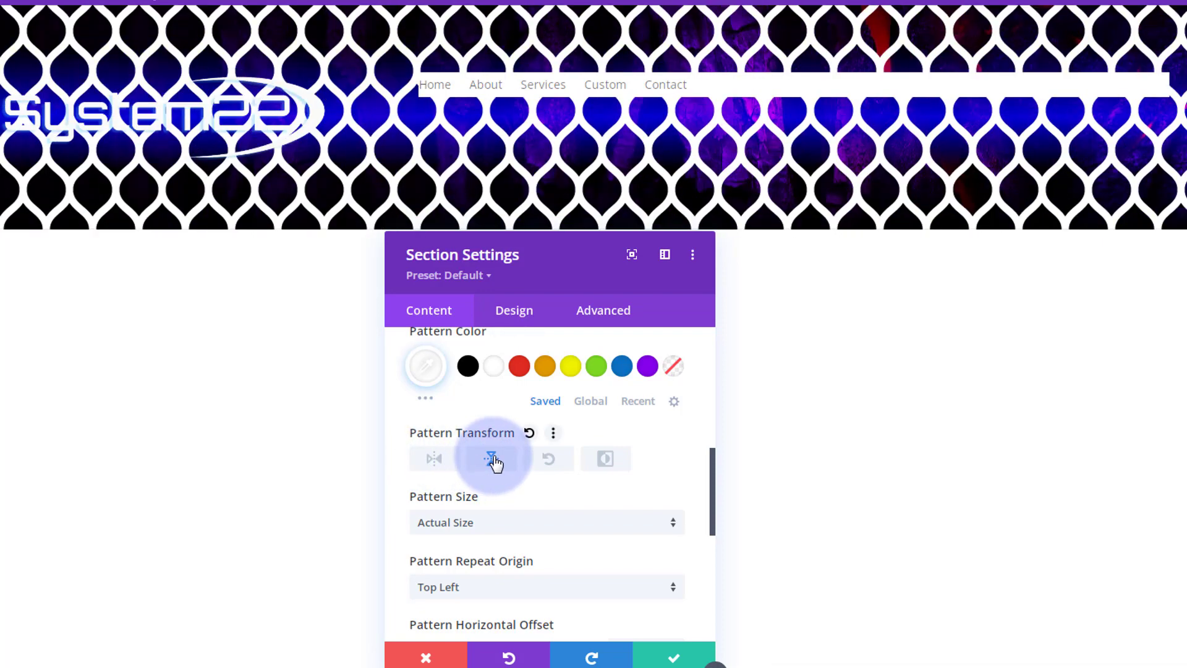
Remove the vertical flip from the section's background pattern and try inverting the pattern
click(493, 461)
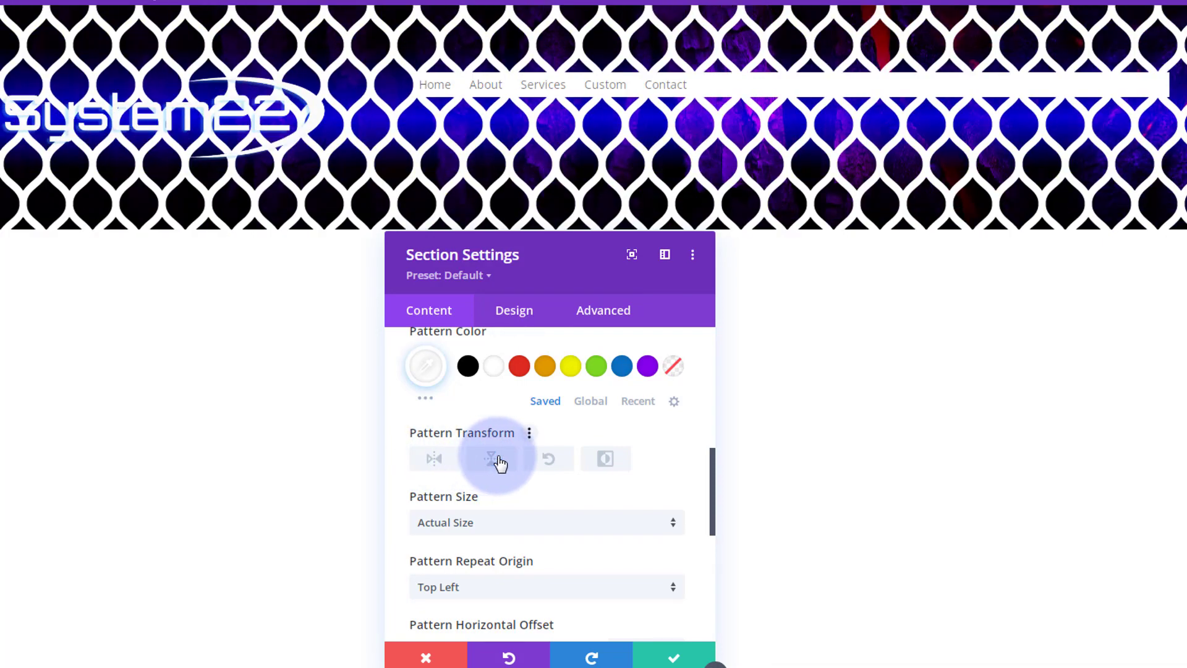
click(608, 462)
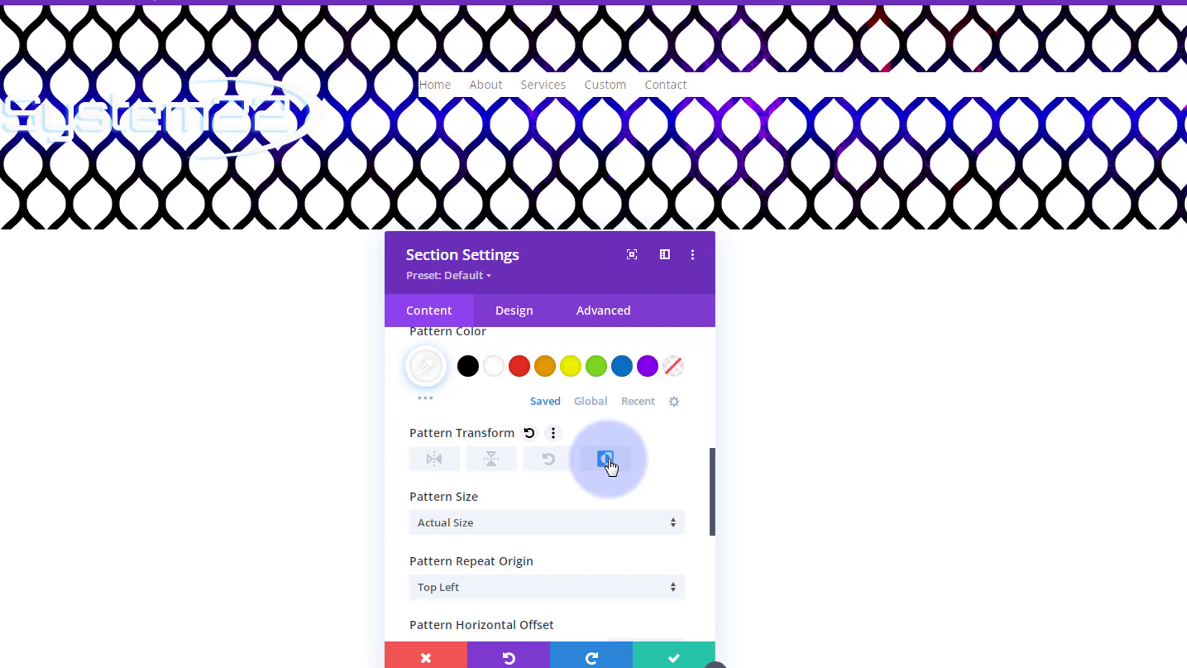
click(608, 463)
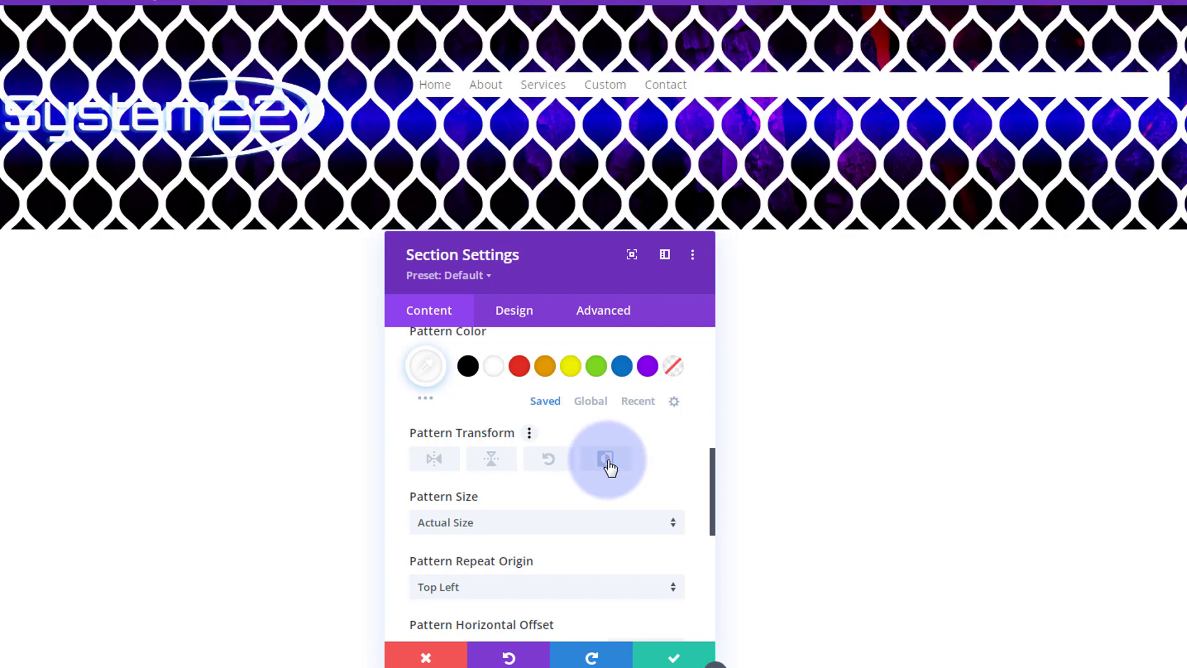
Set the background pattern to Custom Size with a pattern width of 8px
click(540, 528)
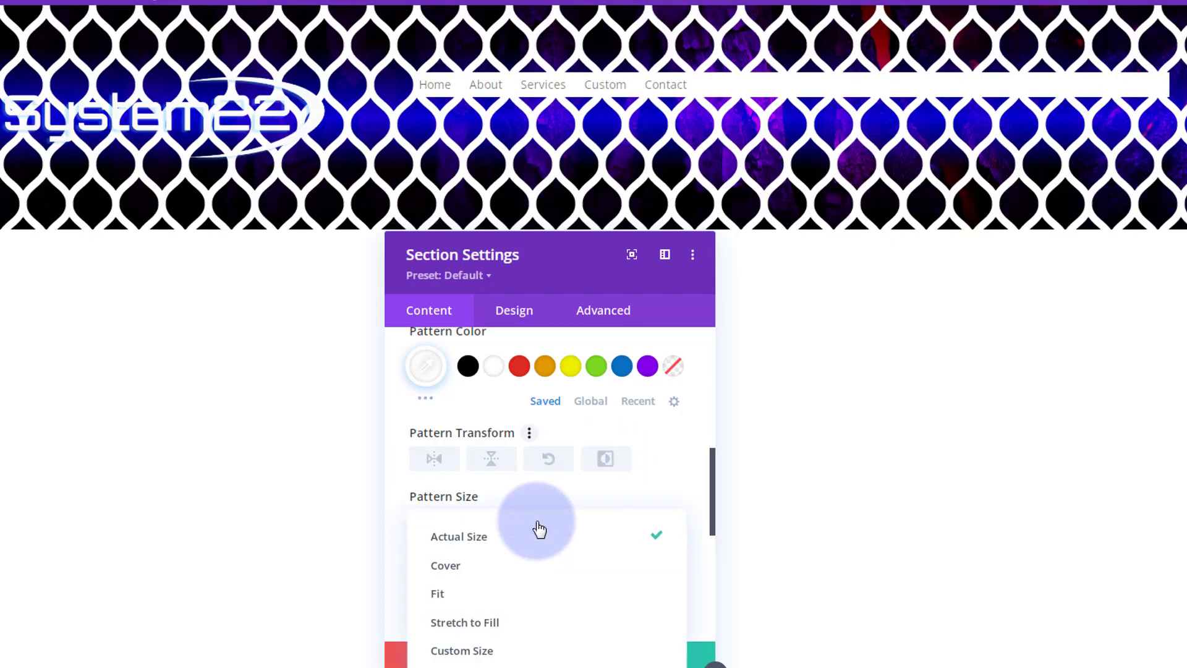
click(470, 655)
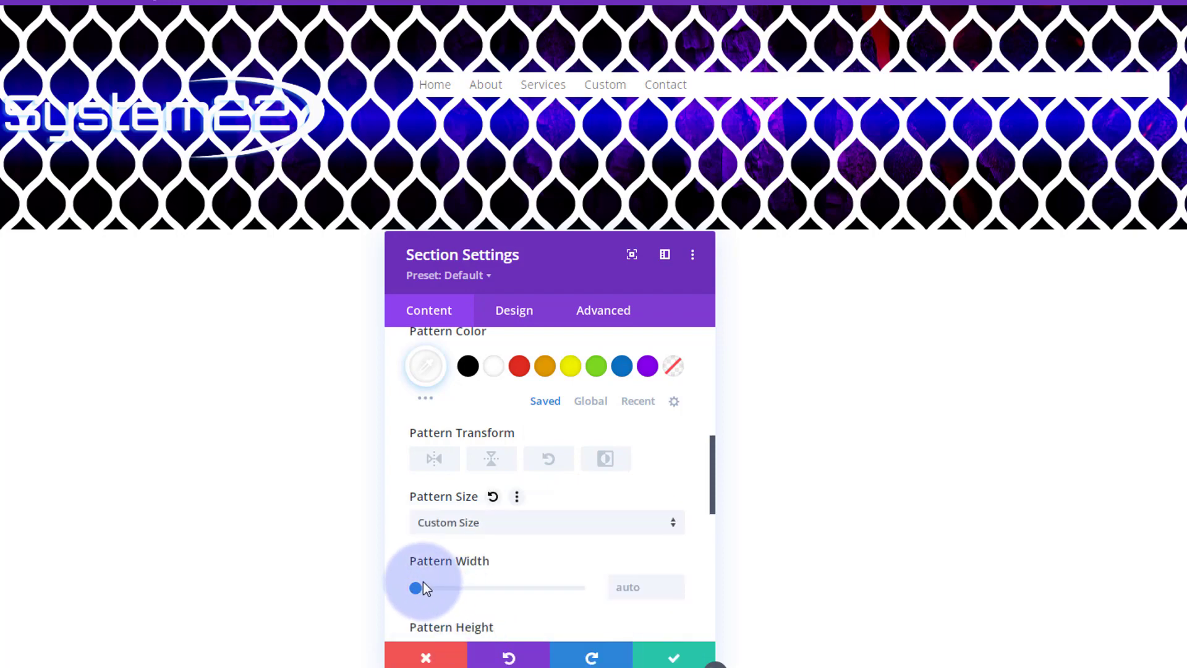
drag(416, 588, 417, 587)
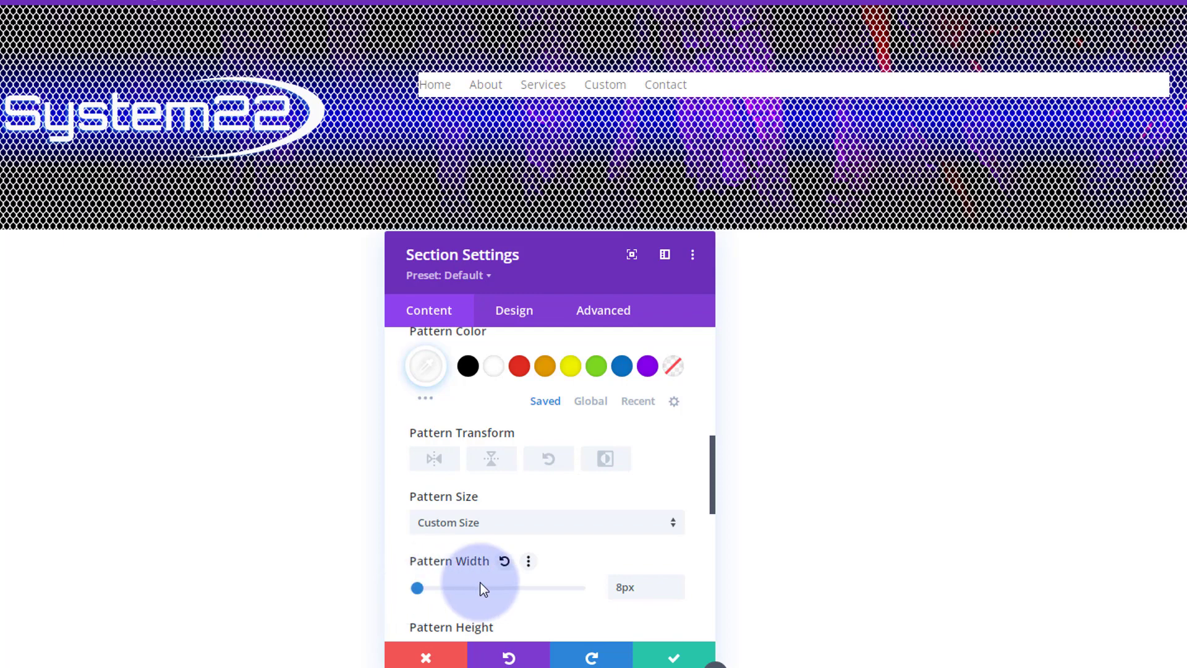
click(677, 580)
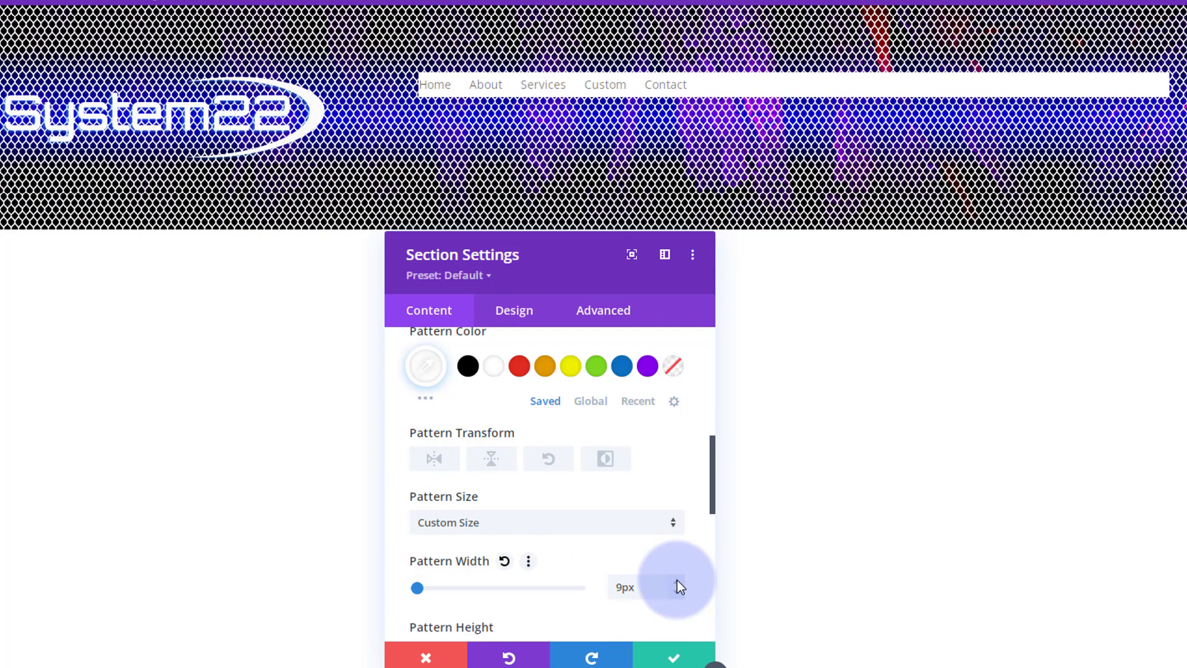
click(677, 591)
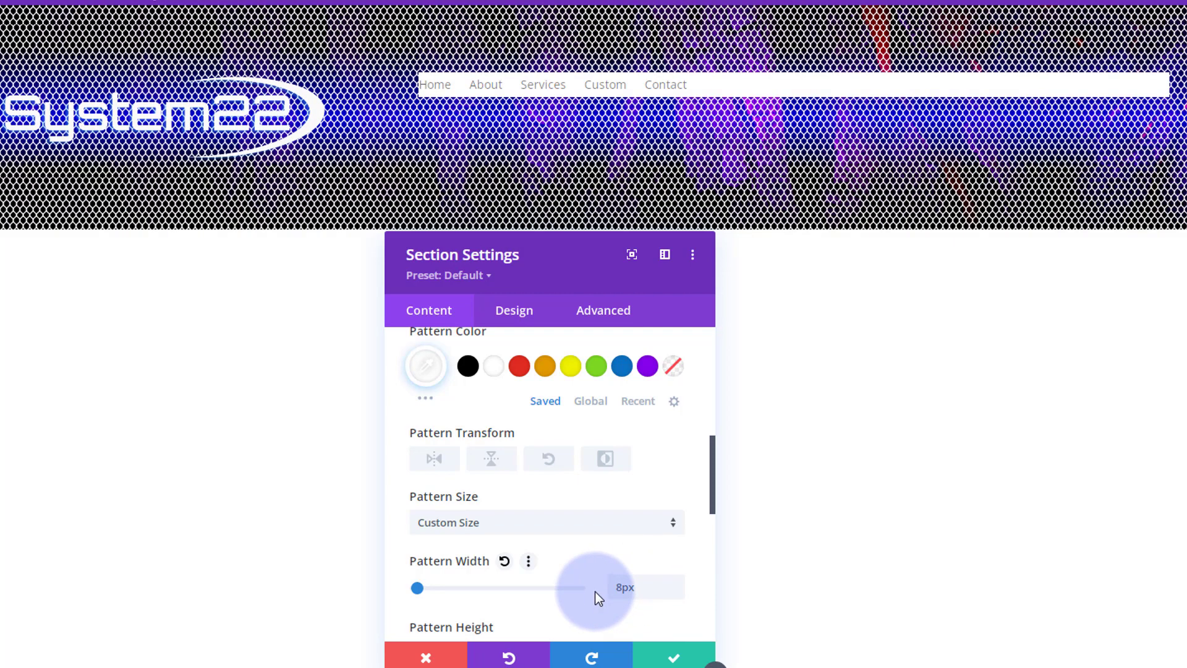
Make the white pattern color mostly transparent at rgba(255,255,255,0.18) and save the section settings
scroll(595, 591, up, 3)
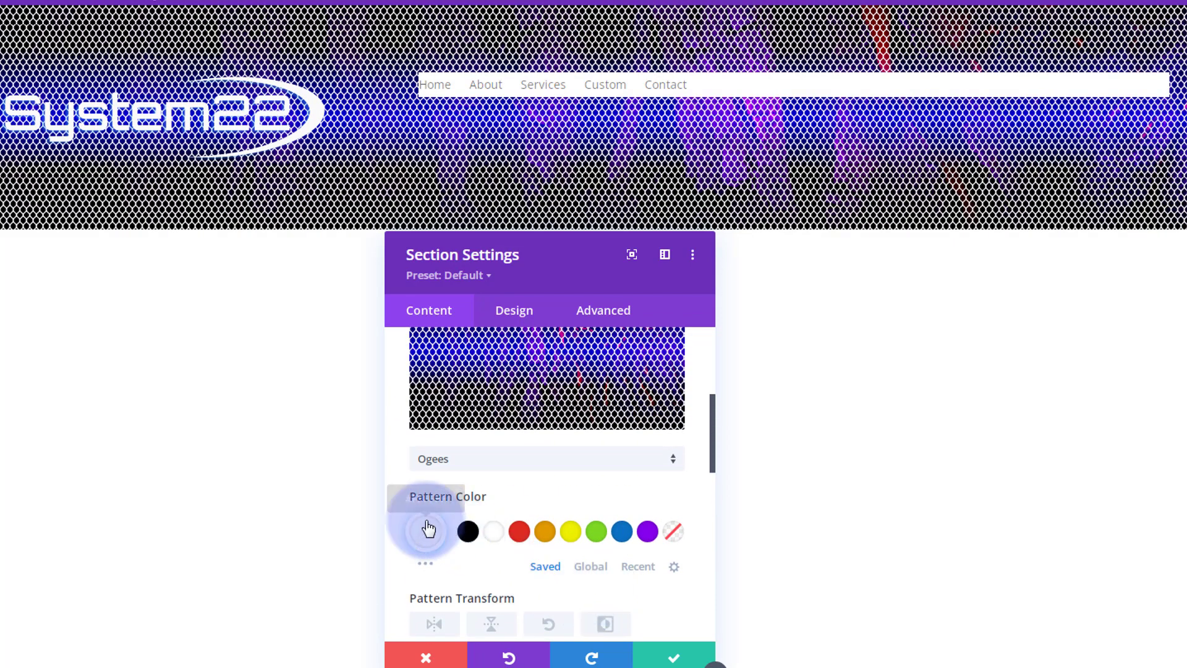
click(428, 530)
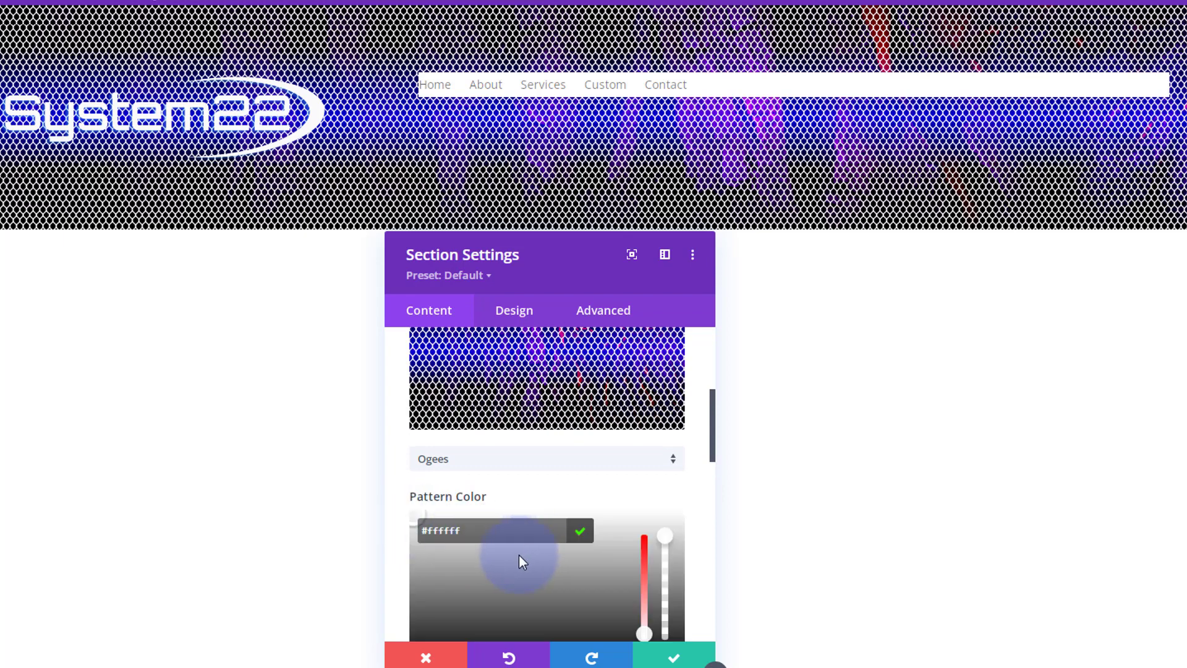
scroll(518, 554, down, 2)
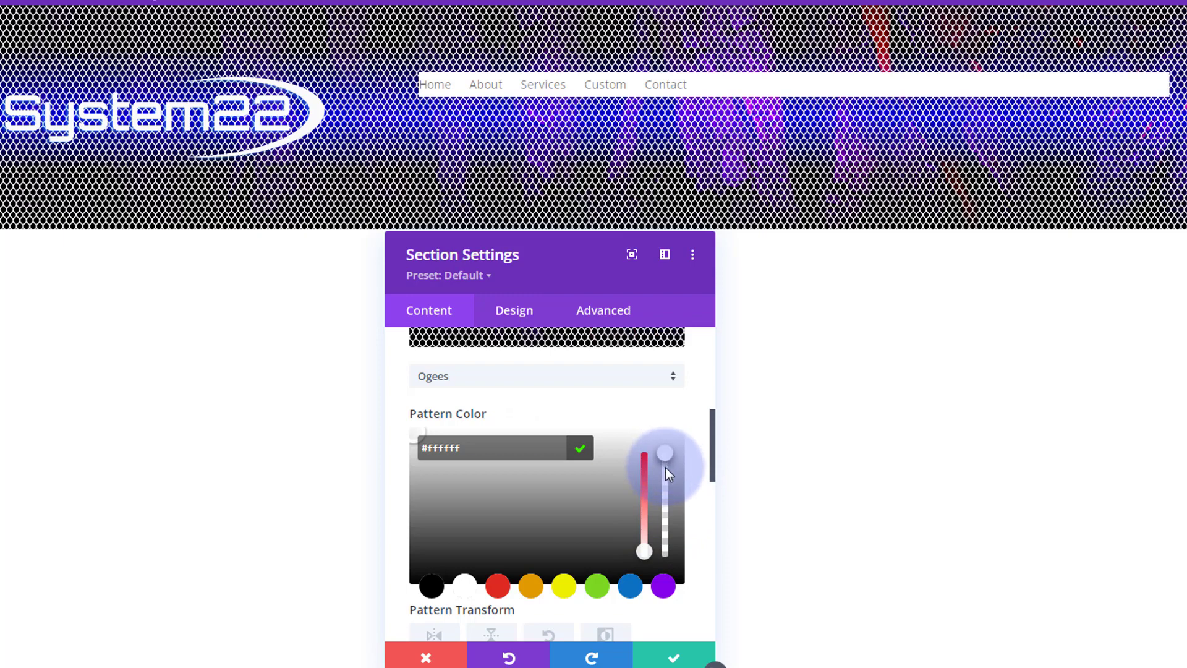
drag(666, 467, 660, 525)
drag(660, 529, 660, 545)
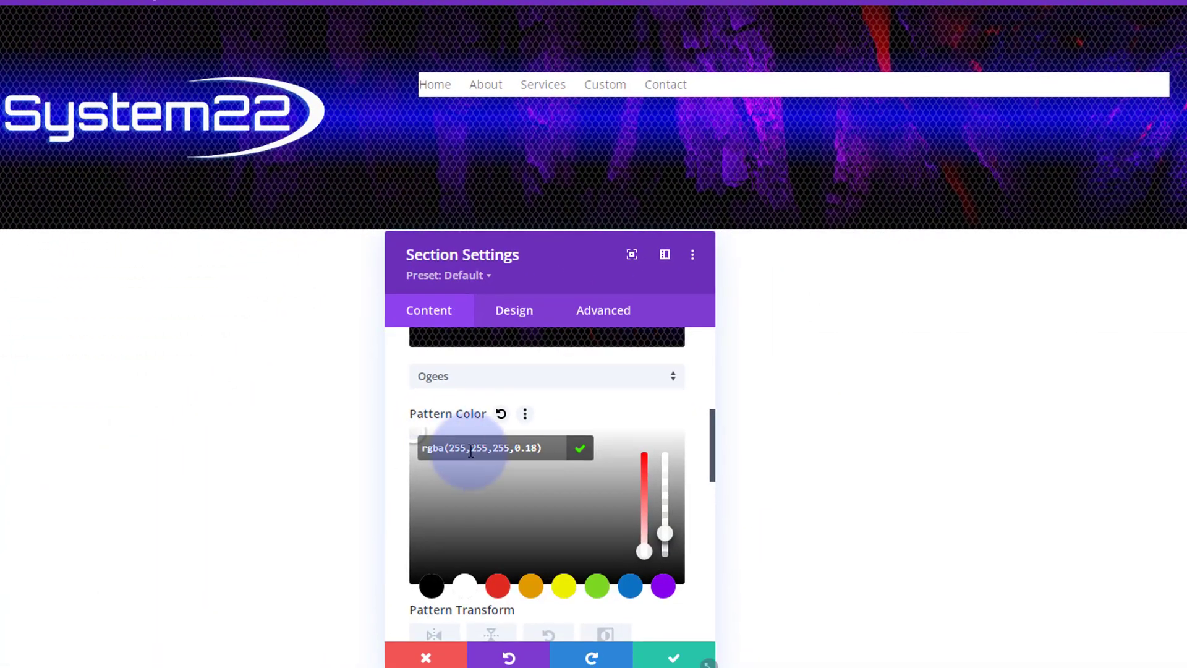
scroll(445, 553, up, 5)
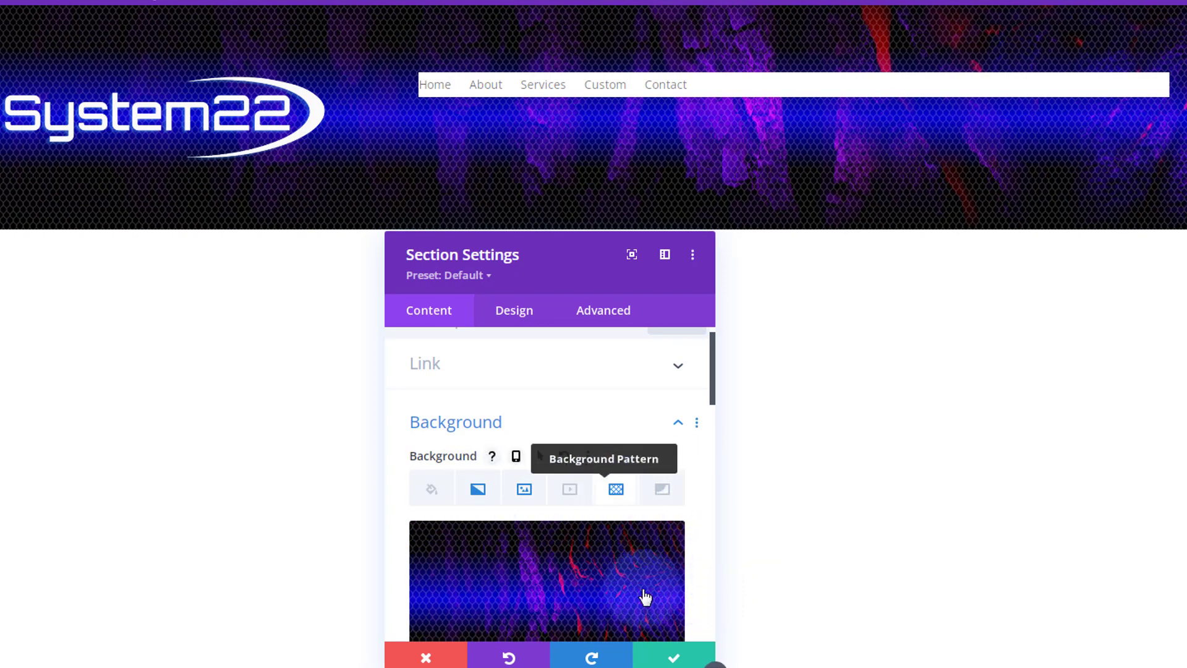
click(654, 662)
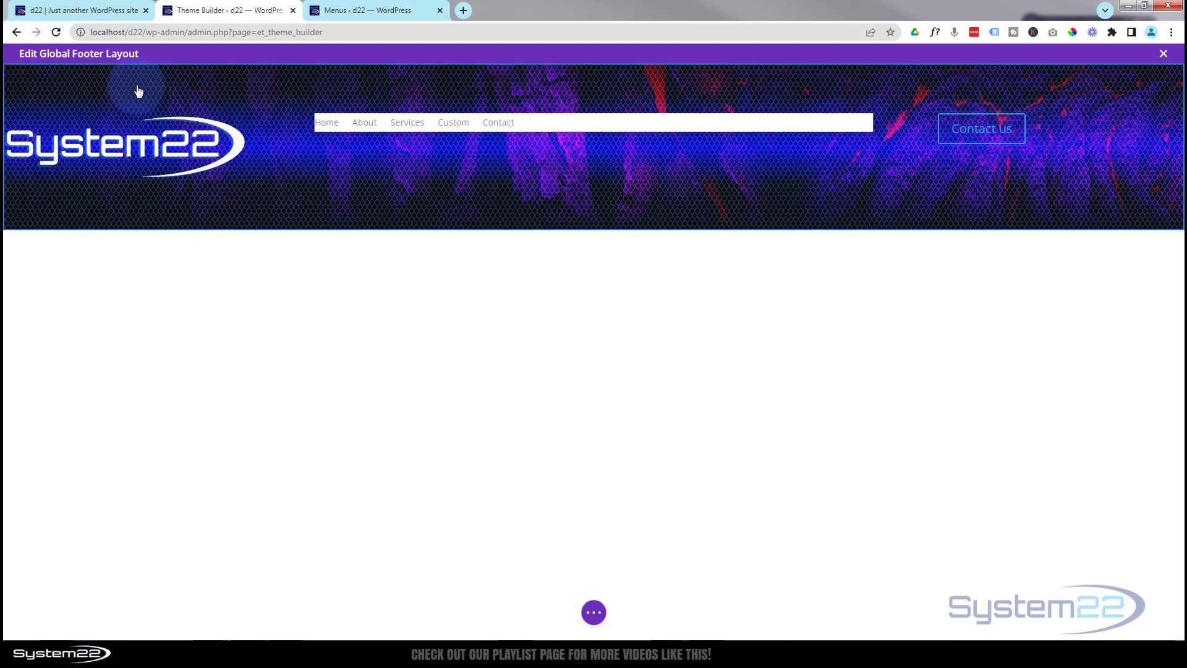
Set the footer section's top and bottom padding to 0px, linking the two values, and save the section settings
mouse_move(47, 77)
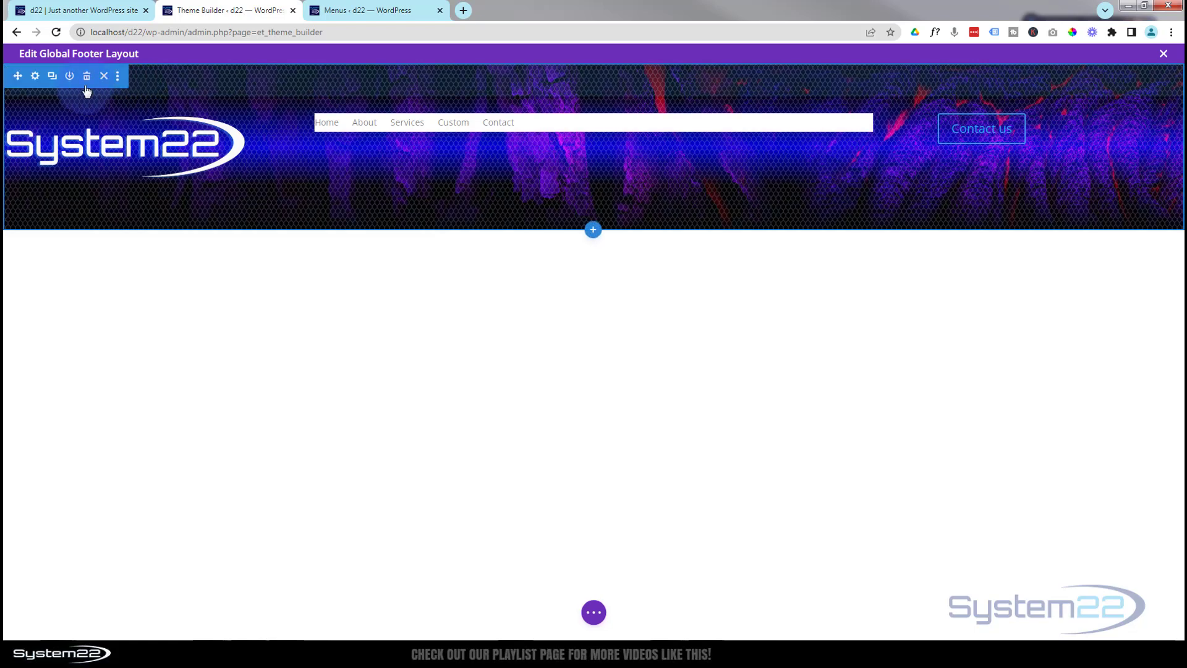
click(35, 76)
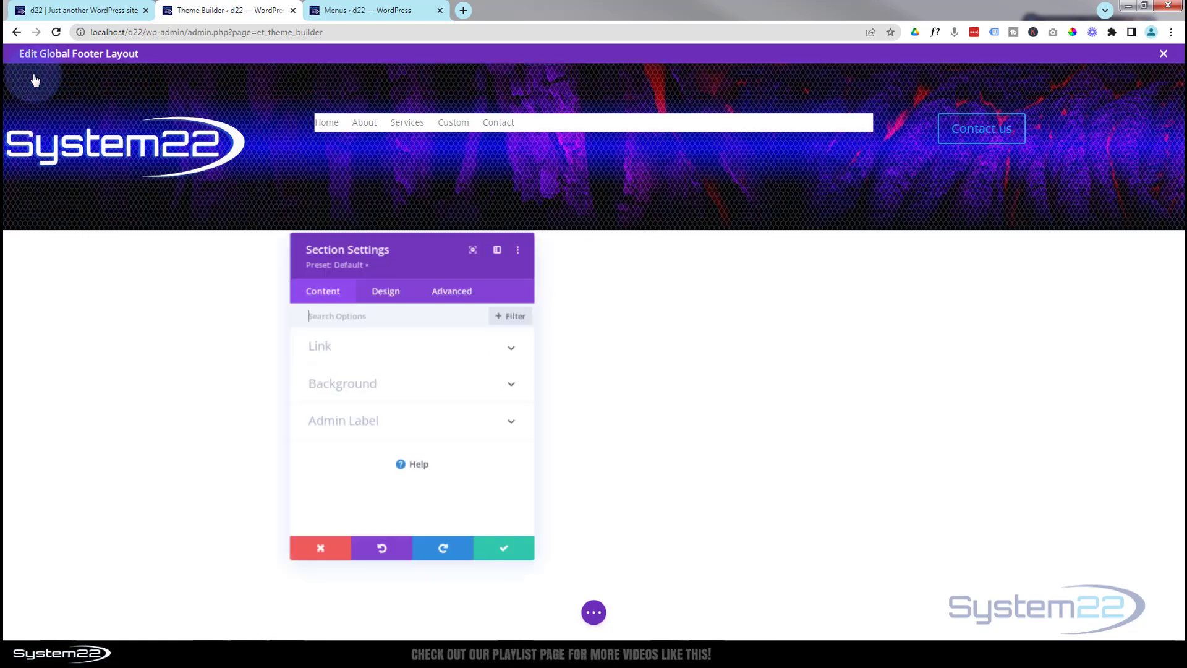
click(382, 295)
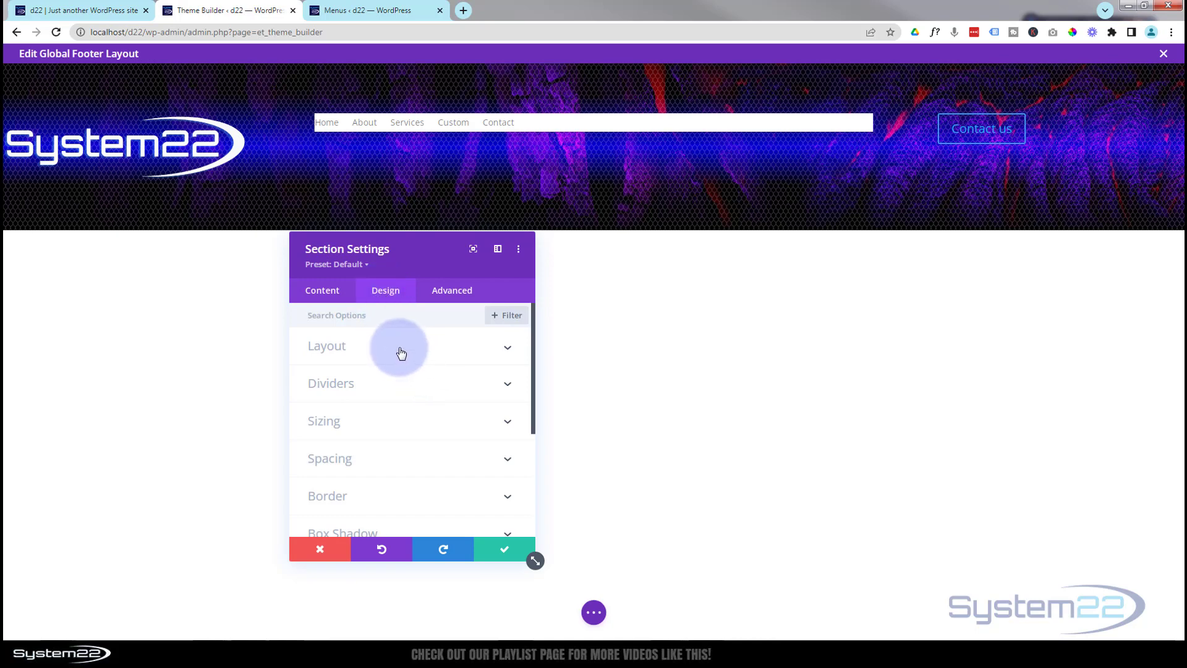
click(396, 458)
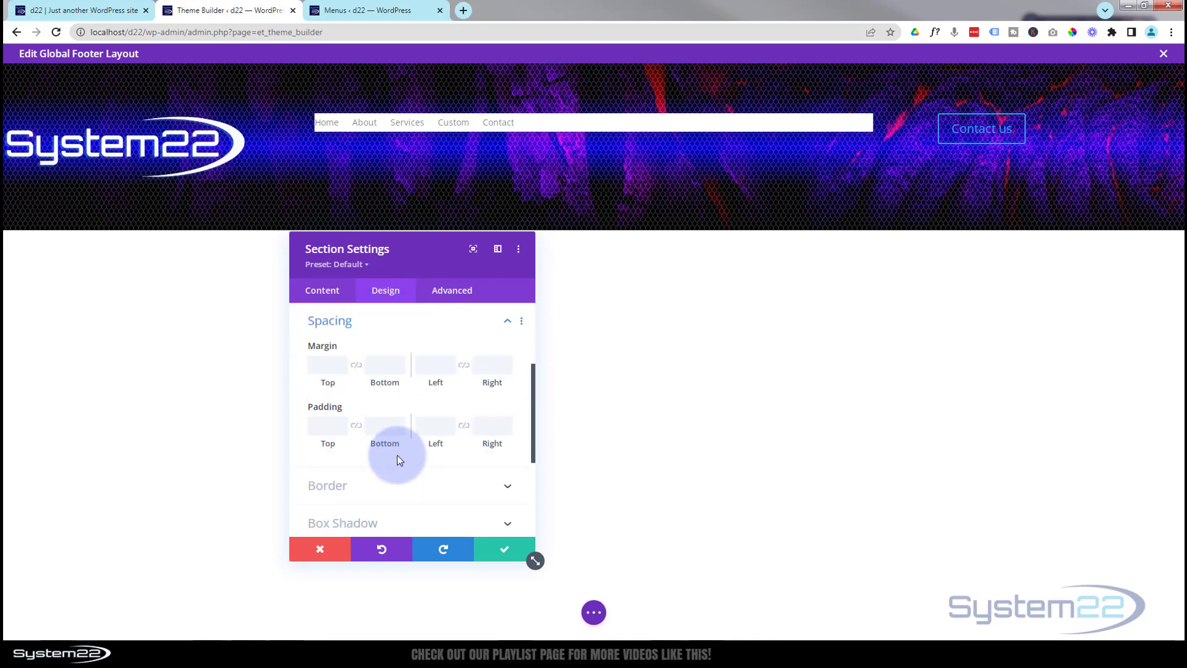
click(331, 425)
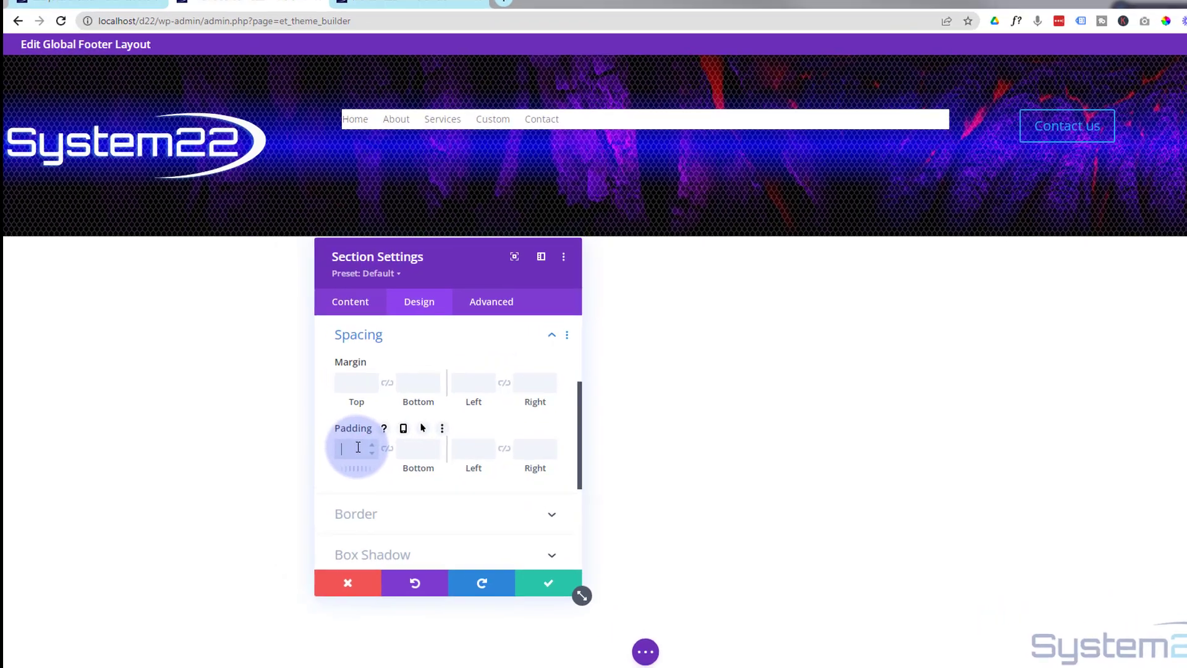
text(0)
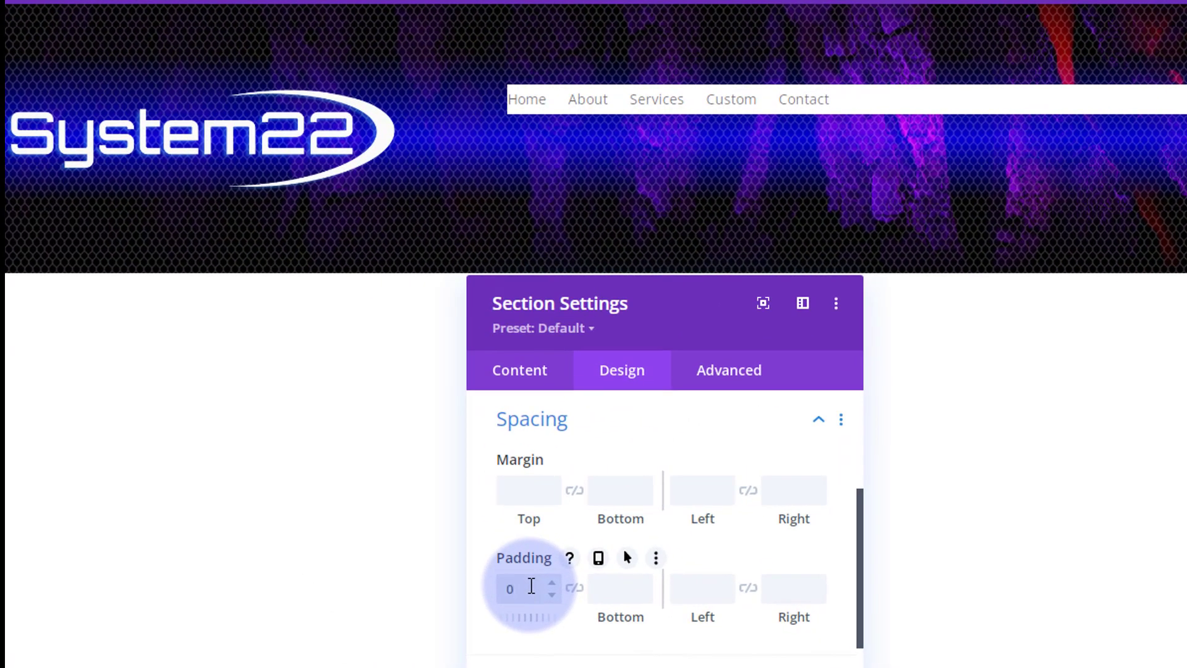
text(px)
click(574, 589)
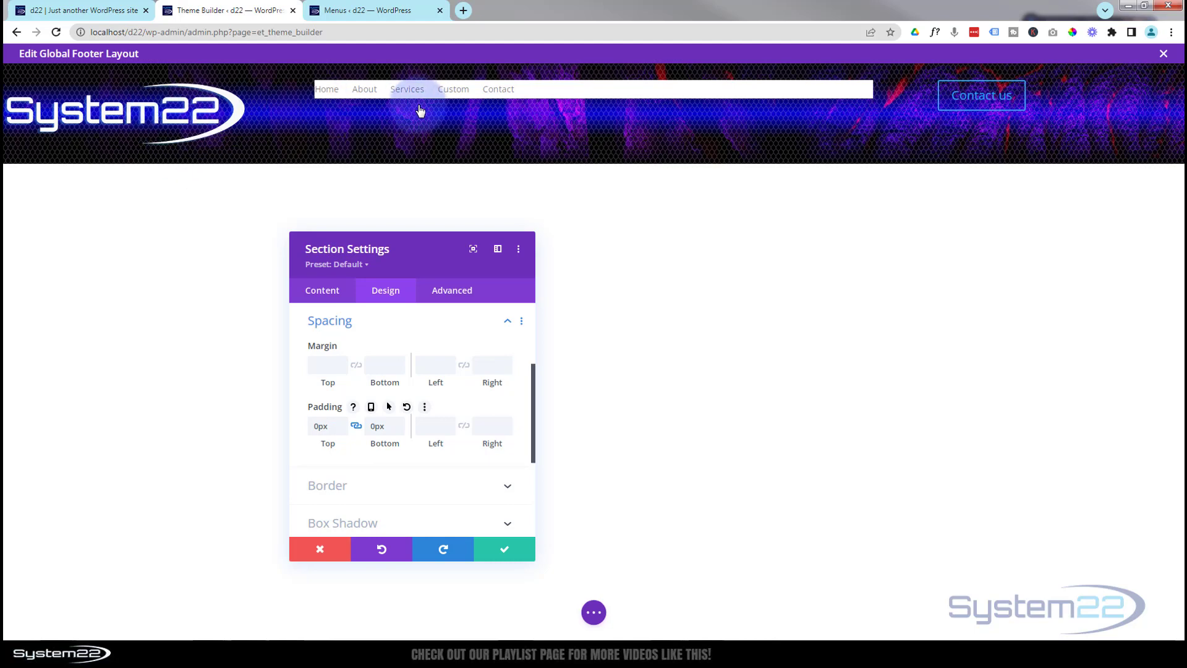
click(509, 555)
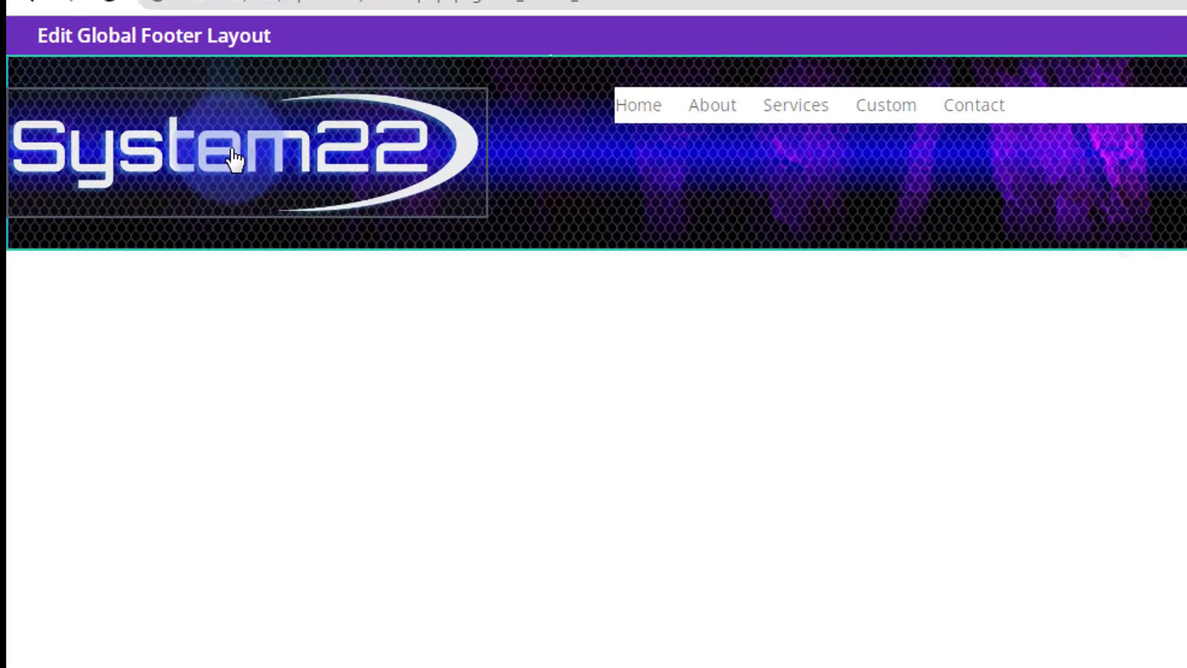
Open the logo image module's settings from the wireframe view and return to the desktop view
mouse_move(119, 116)
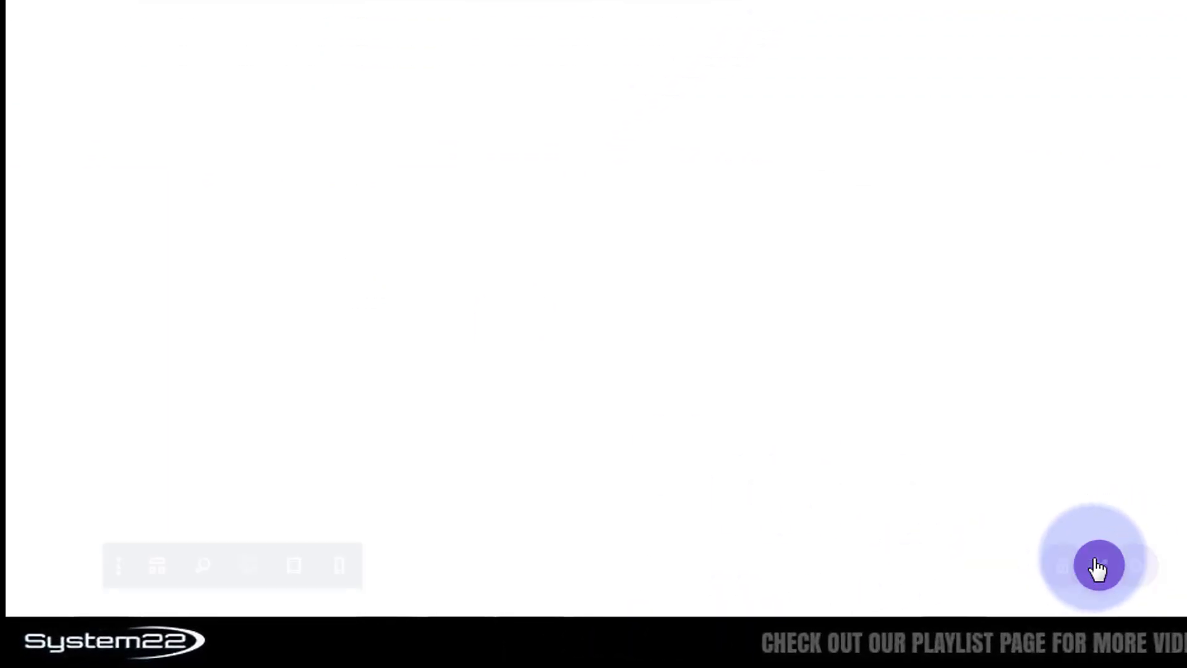
click(1097, 566)
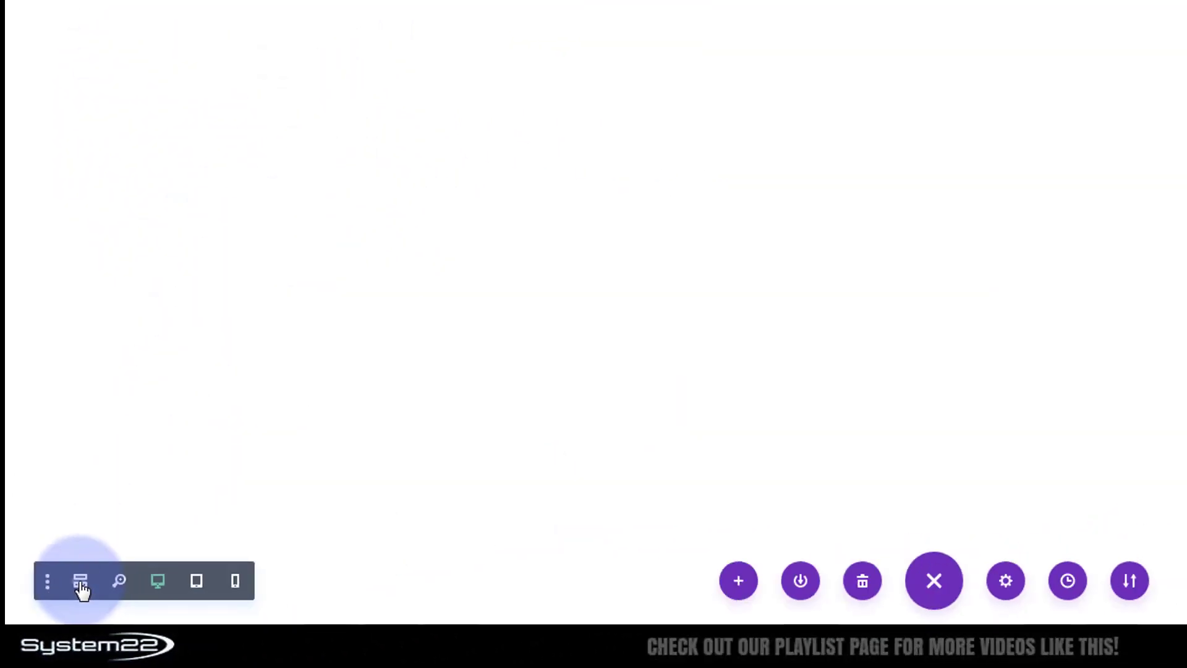
click(317, 323)
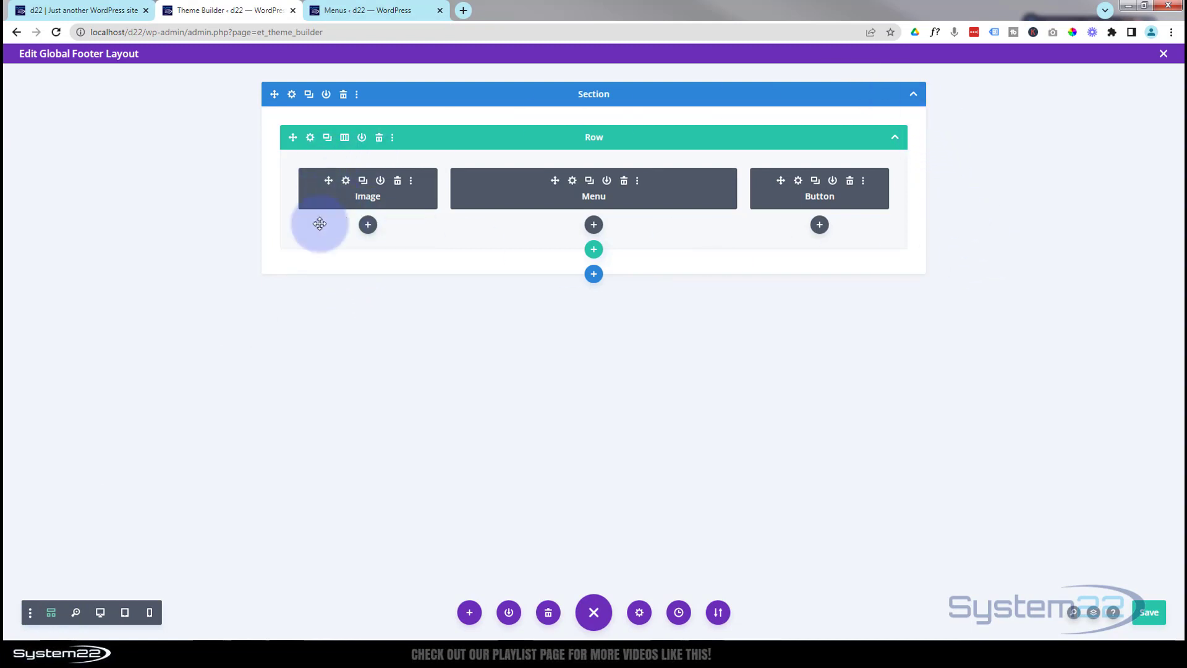
click(346, 182)
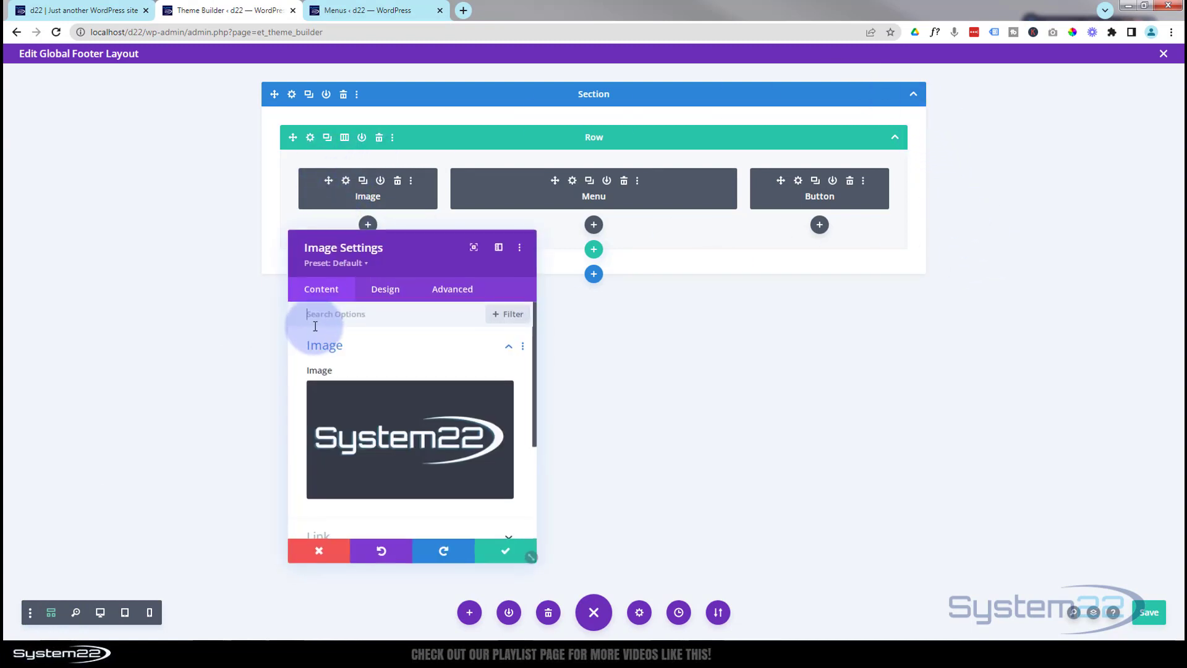
click(100, 614)
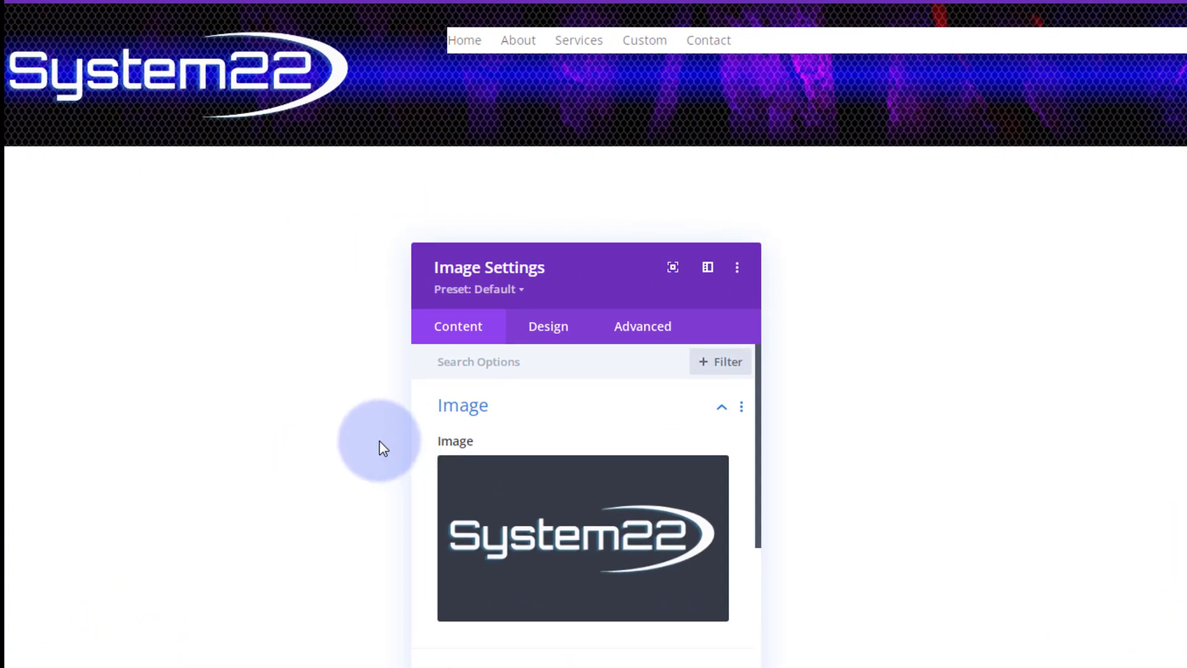
Set the logo image's width to 250px and center the module in its column
click(555, 335)
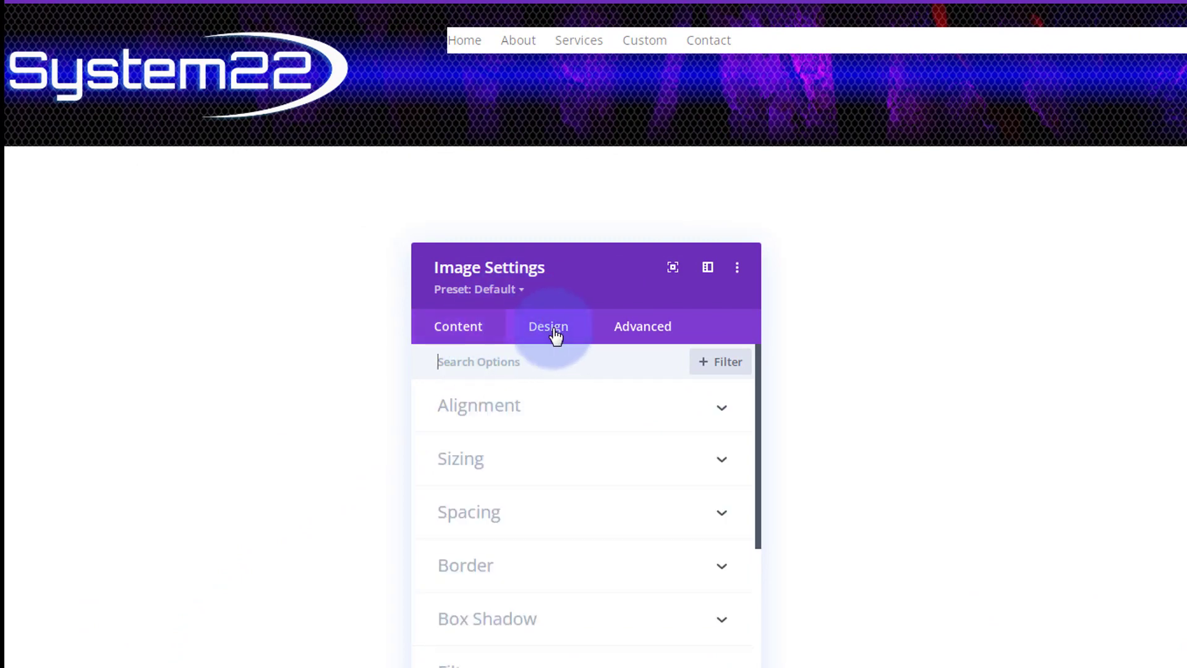
click(573, 466)
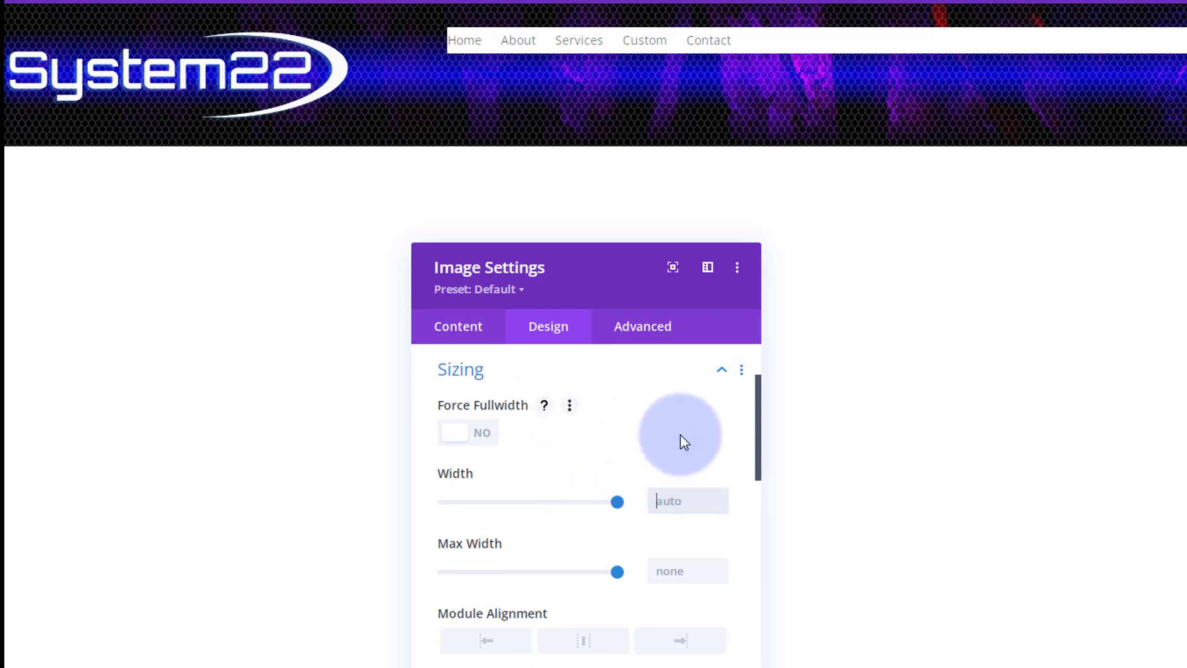
text(250%)
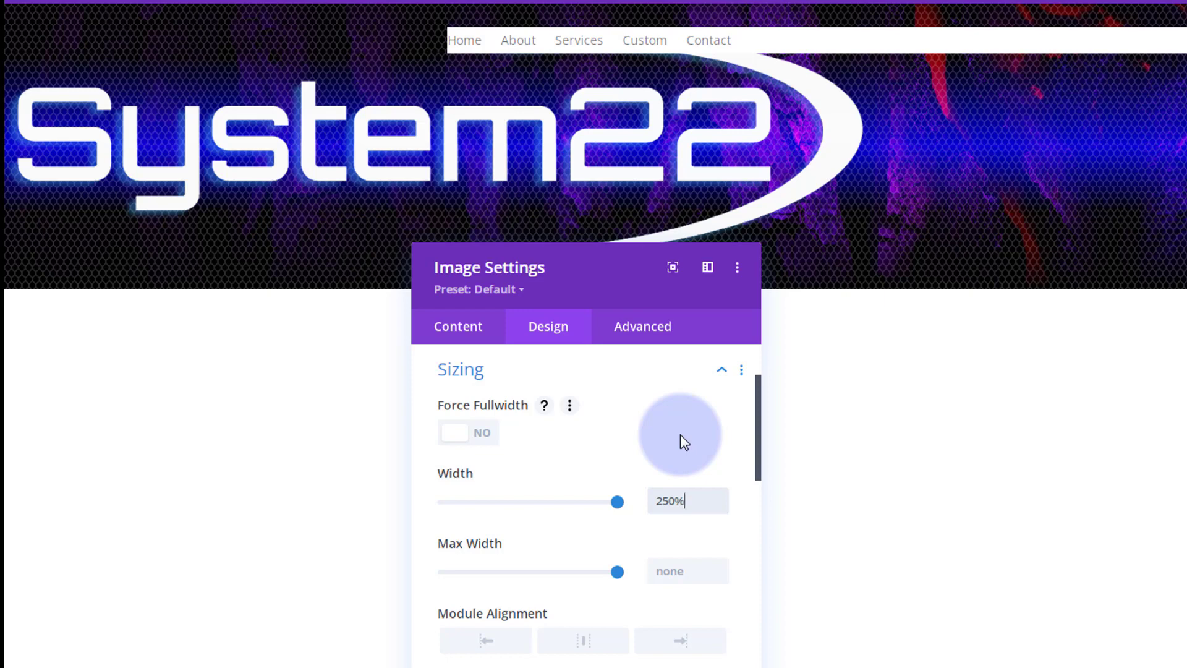
key(BackSpace)
text(px)
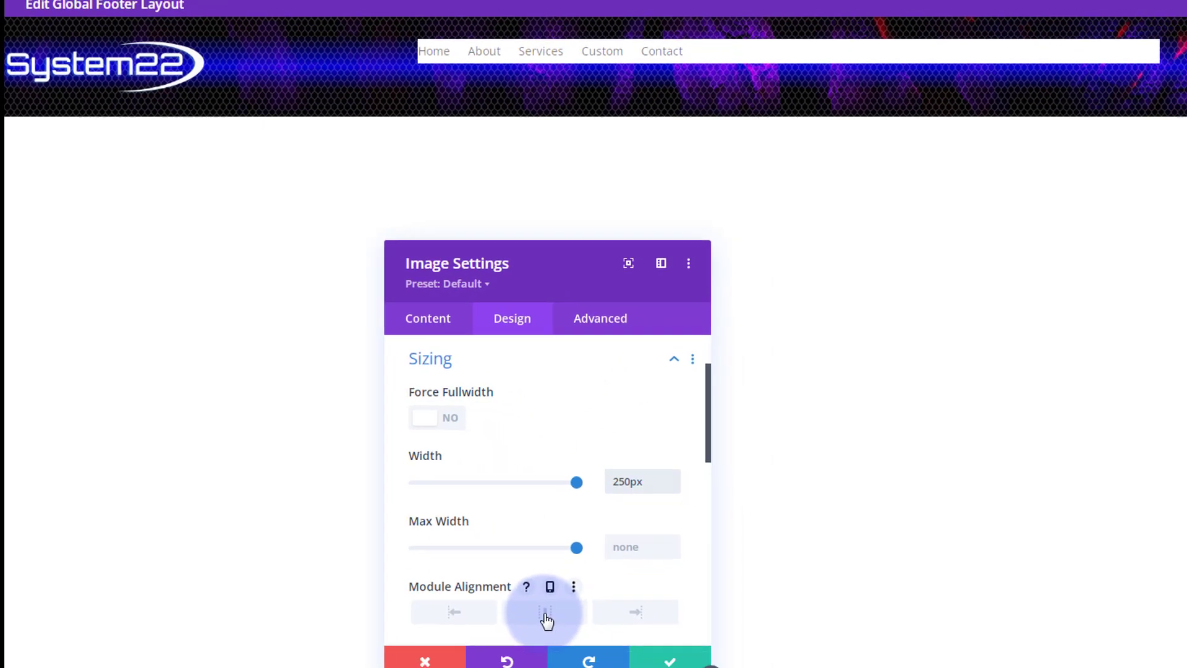
click(545, 613)
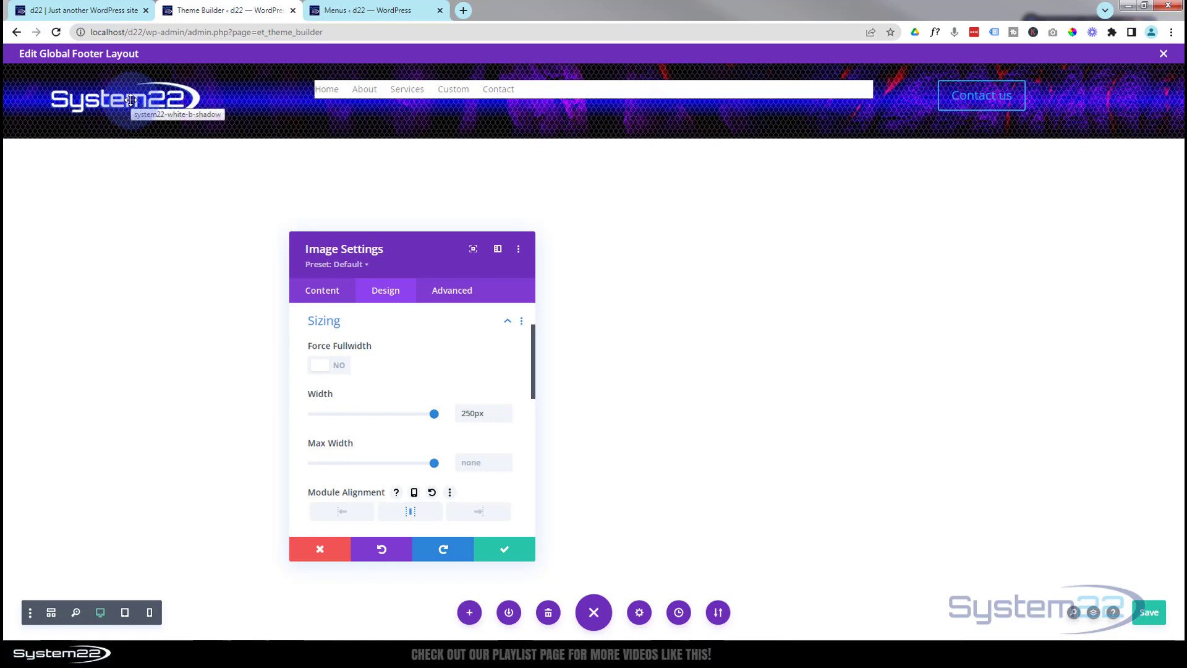
click(325, 293)
drag(410, 247, 384, 155)
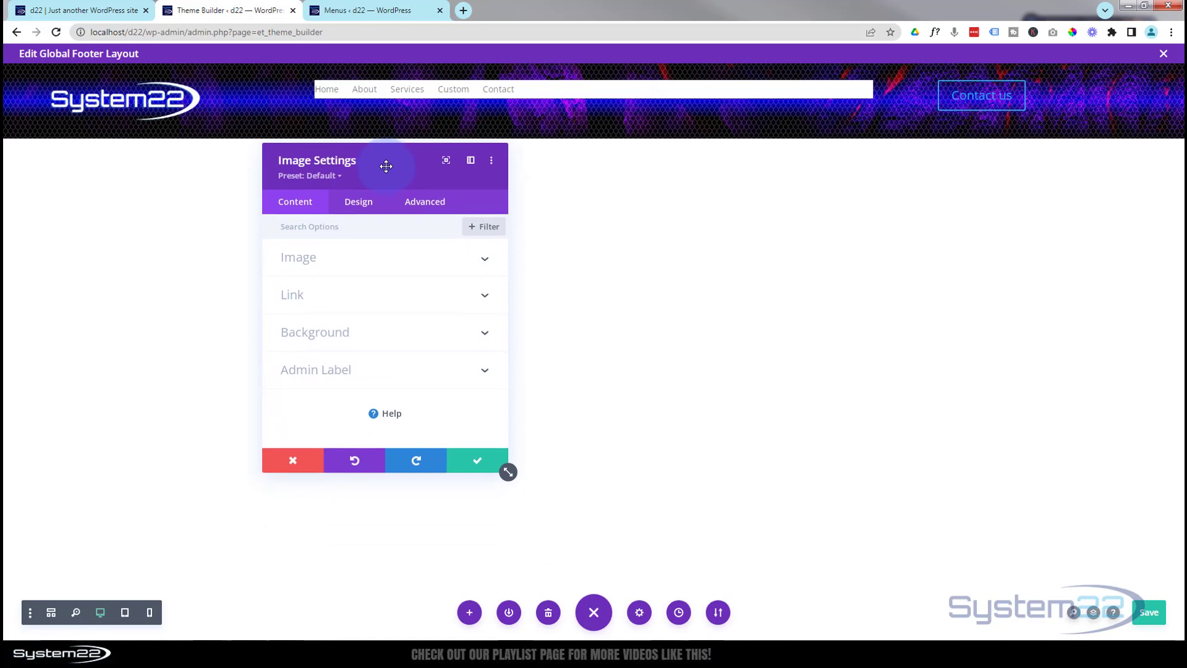
click(321, 304)
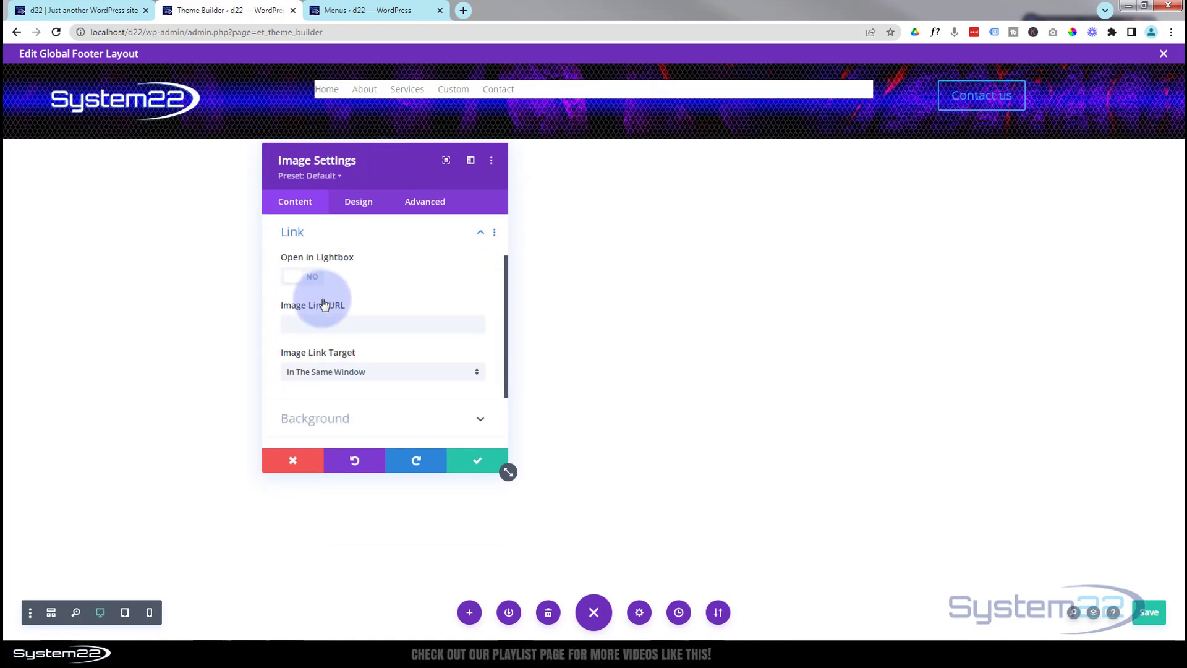
click(297, 328)
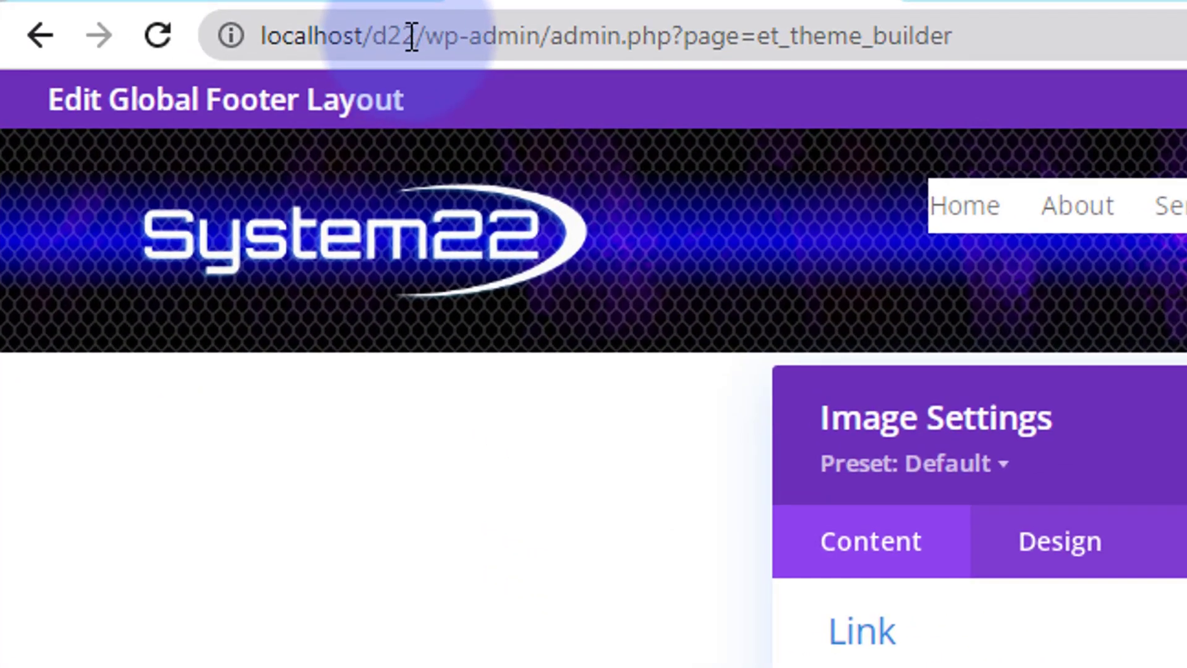
double_click(143, 32)
shift+click(272, 13)
key(ctrl+c)
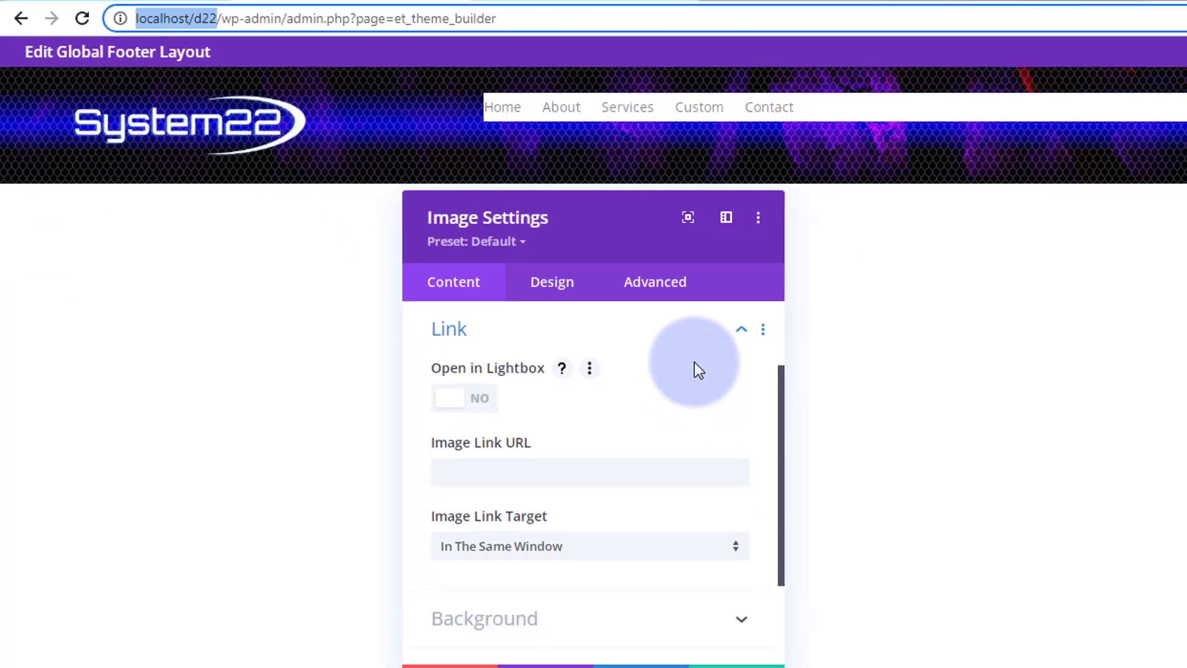
click(446, 444)
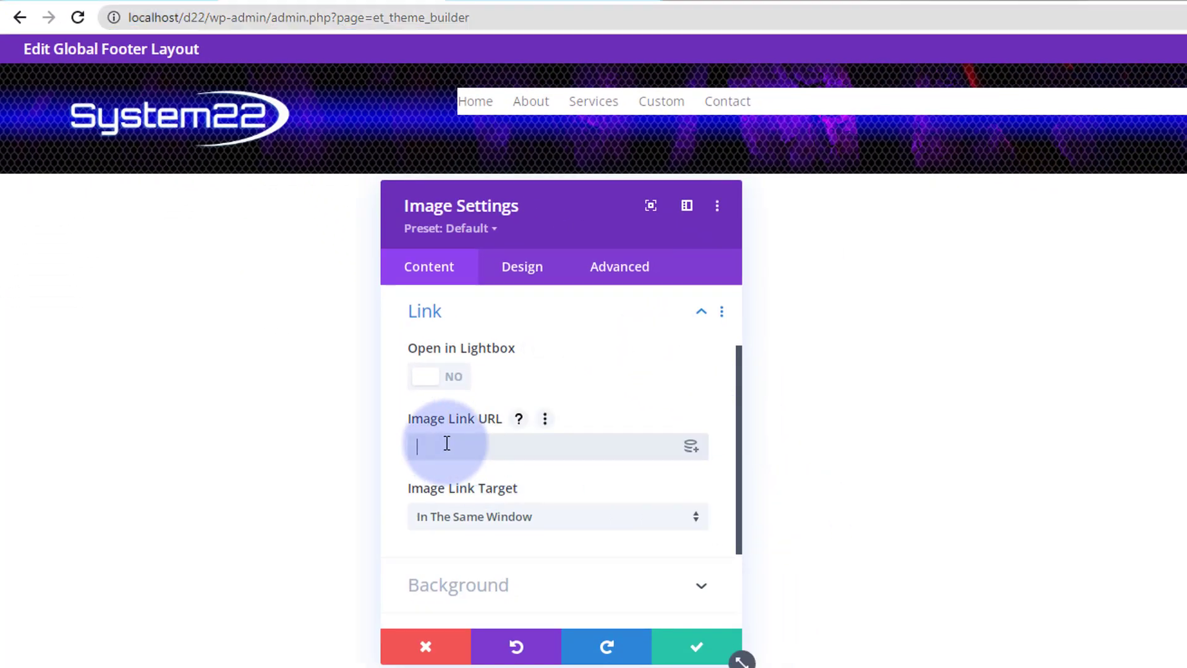
key(ctrl+v)
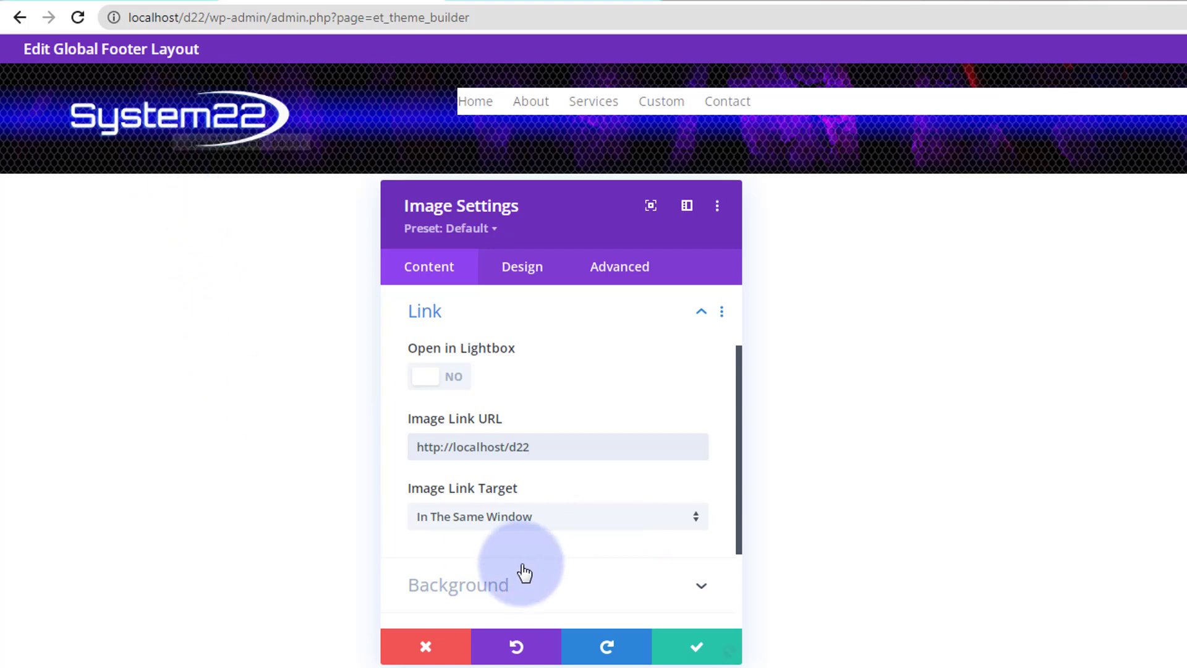
click(698, 650)
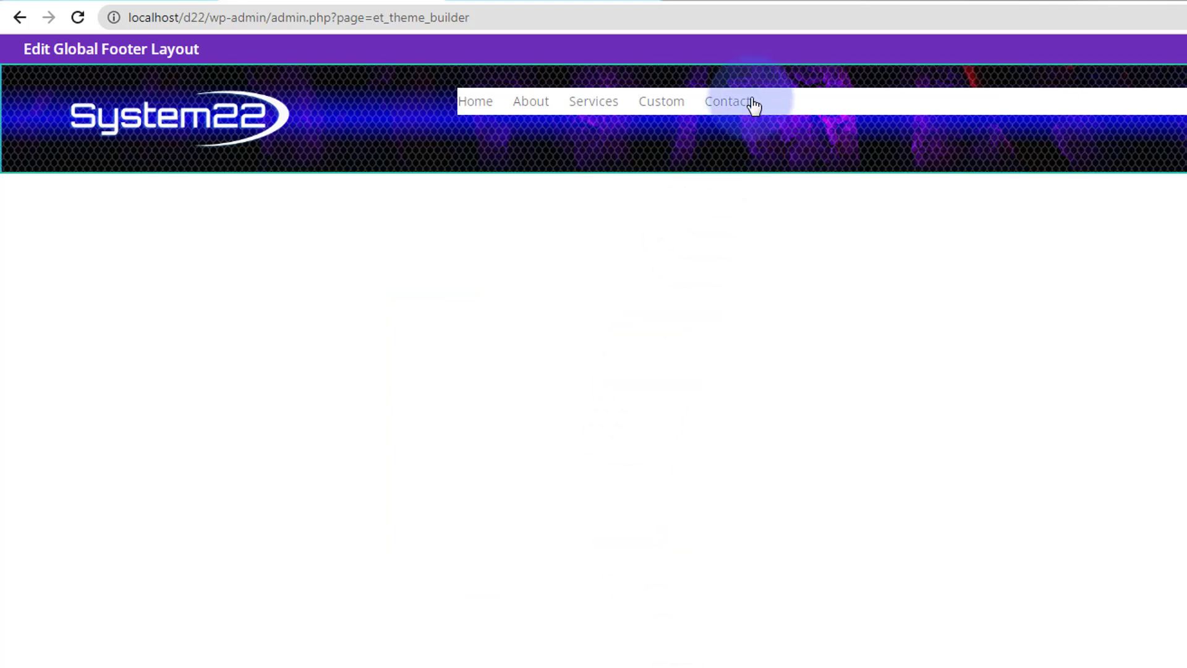
Open the footer menu module's settings and remove its white background color
mouse_move(770, 110)
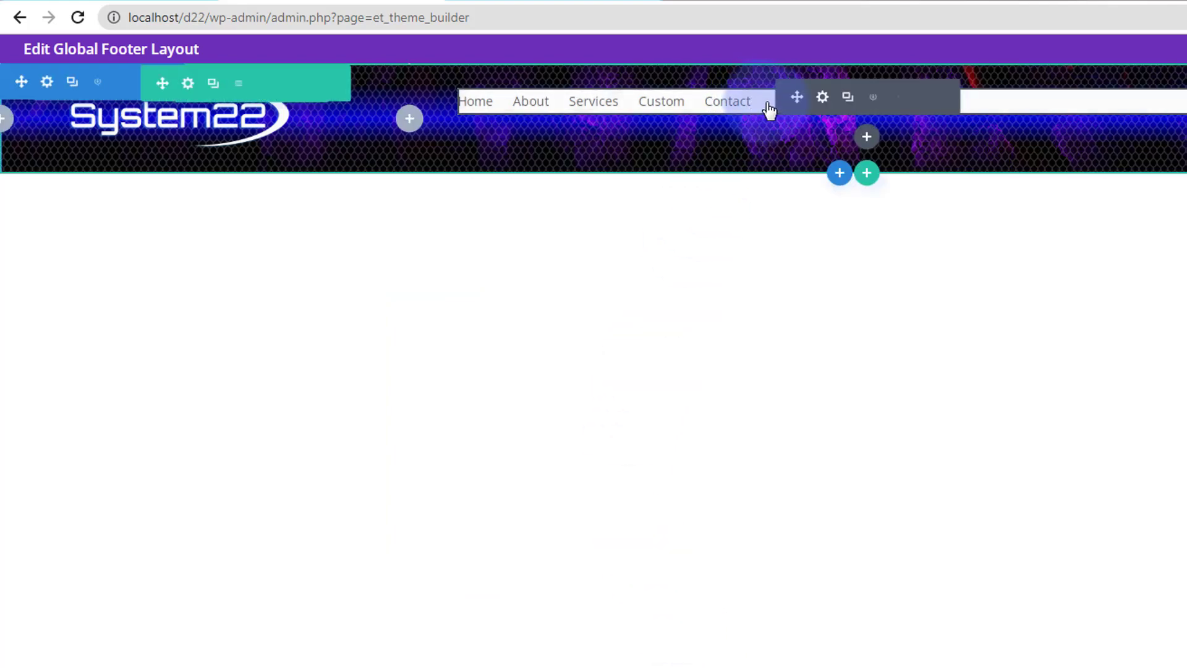
click(823, 99)
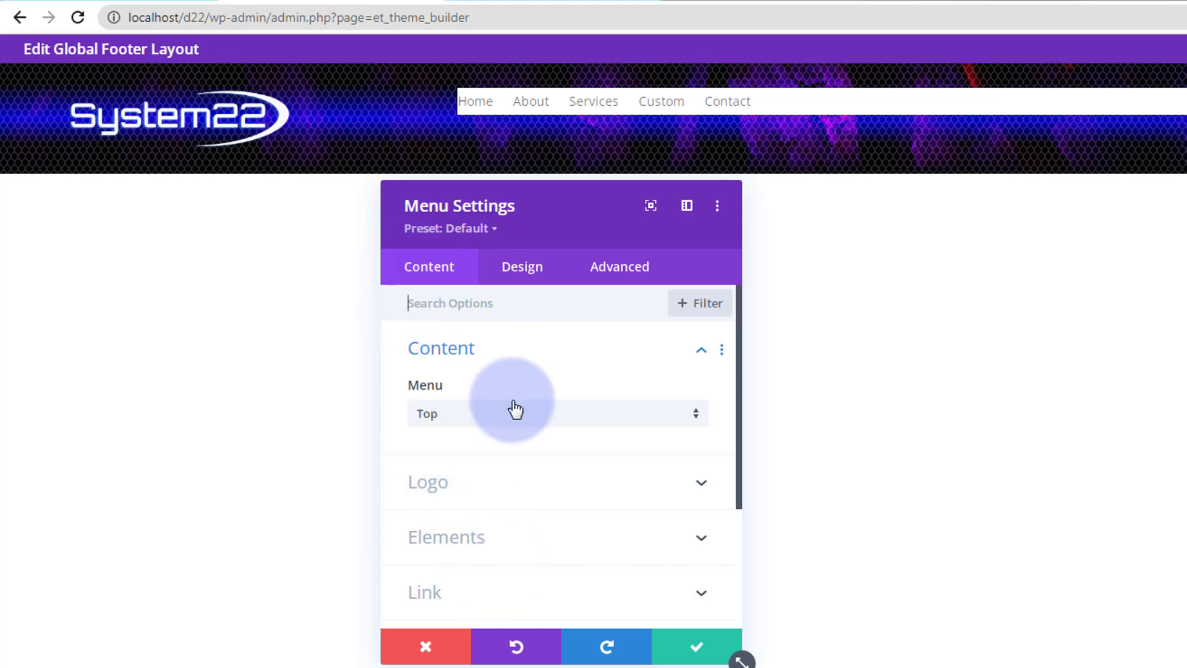
scroll(516, 402, down, 3)
click(543, 469)
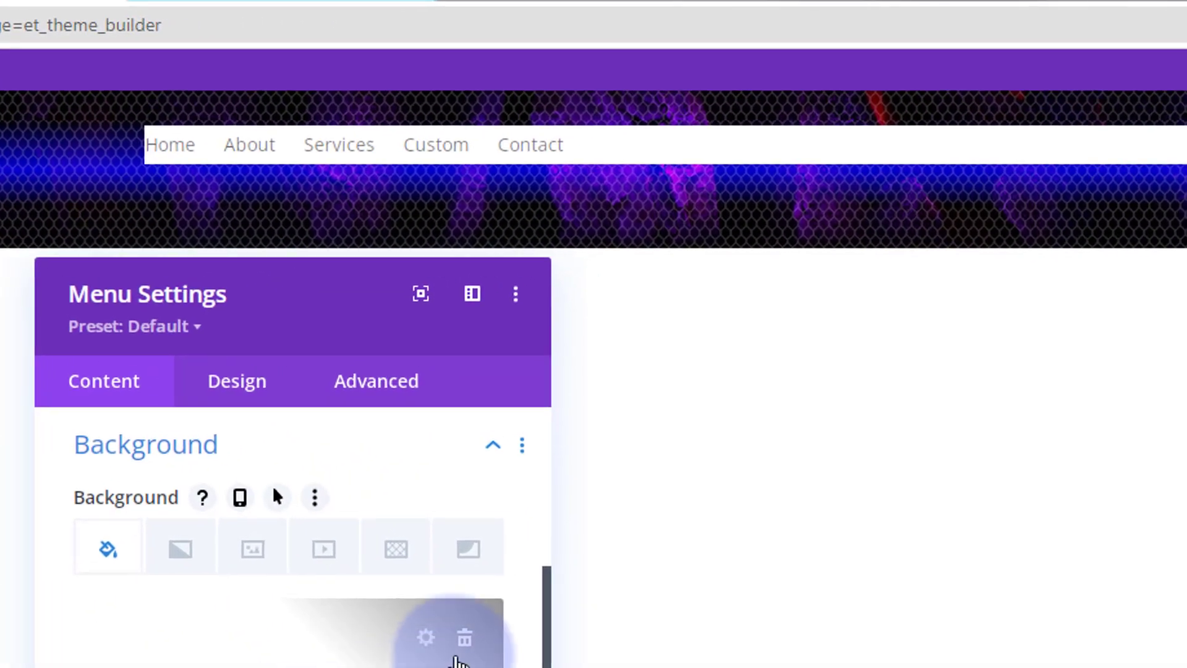
click(465, 642)
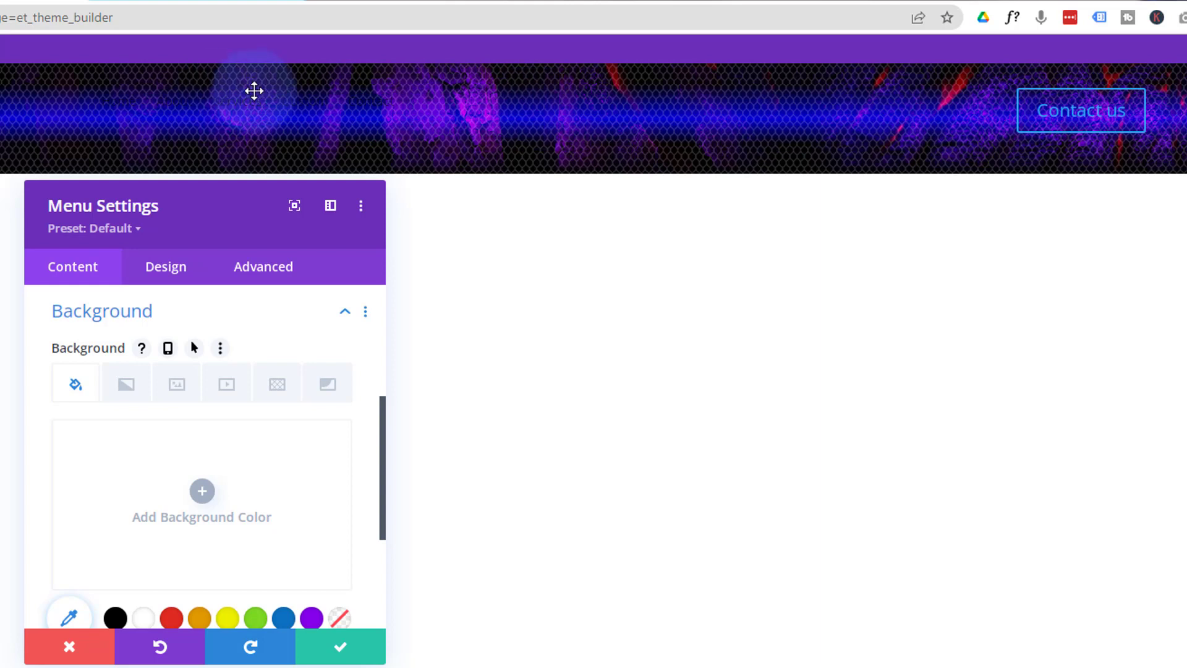
Set the menu's active link color and text color to white (#ffffff) and make the menu text uppercase
drag(240, 197, 272, 279)
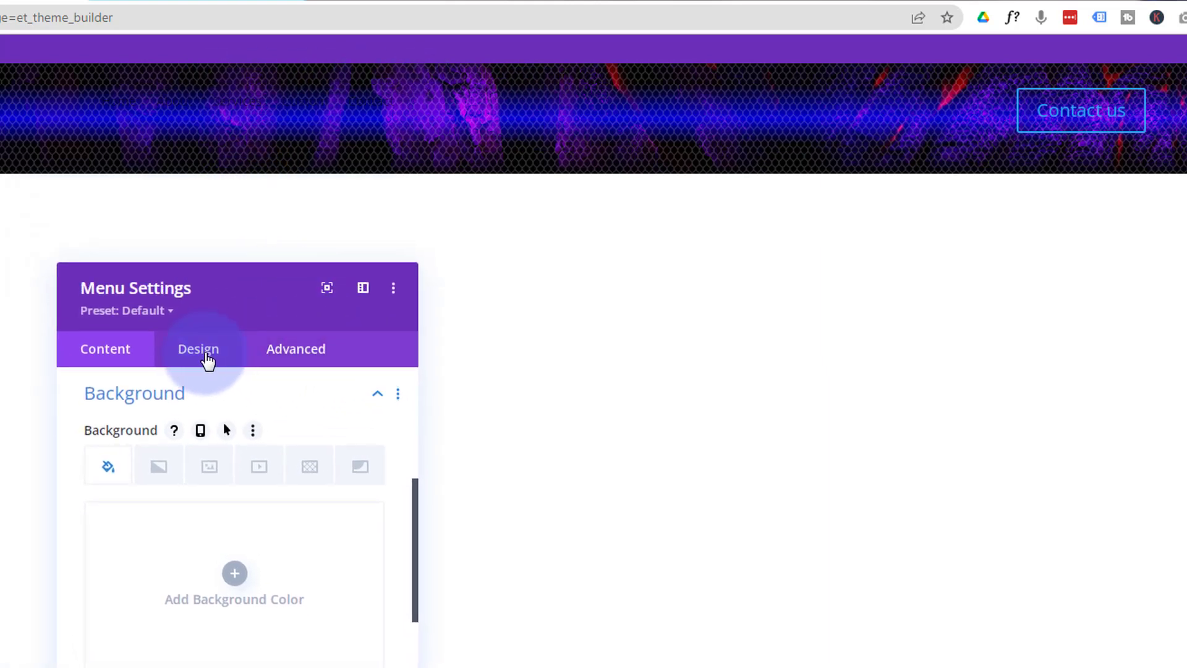
click(207, 355)
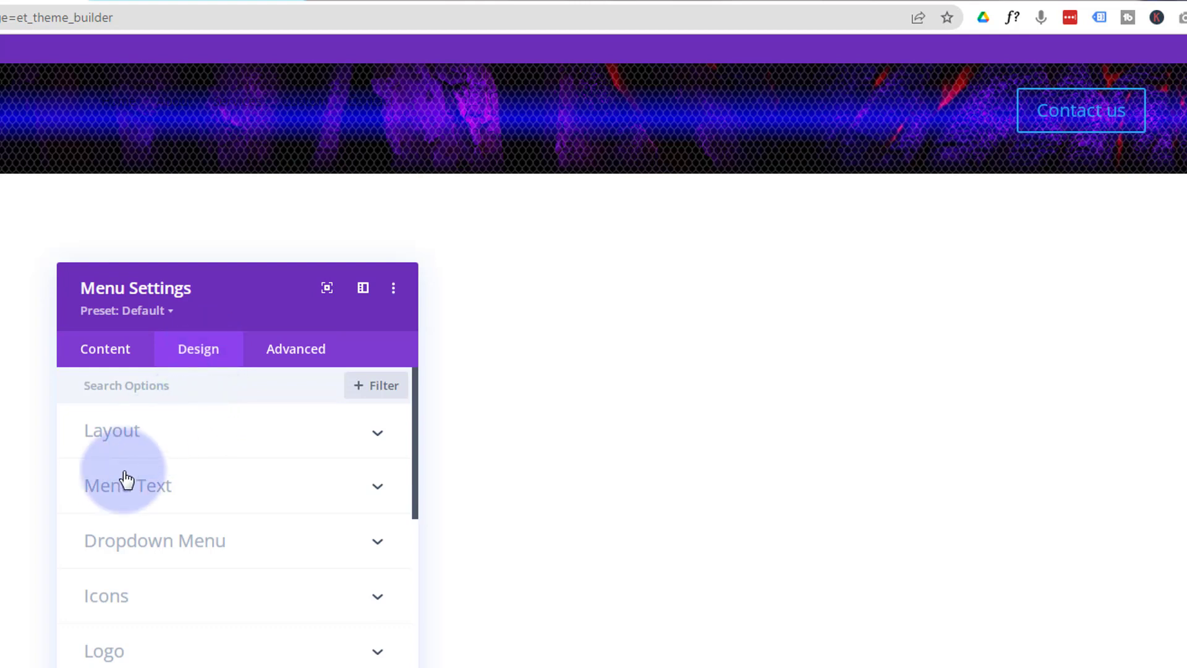
click(240, 489)
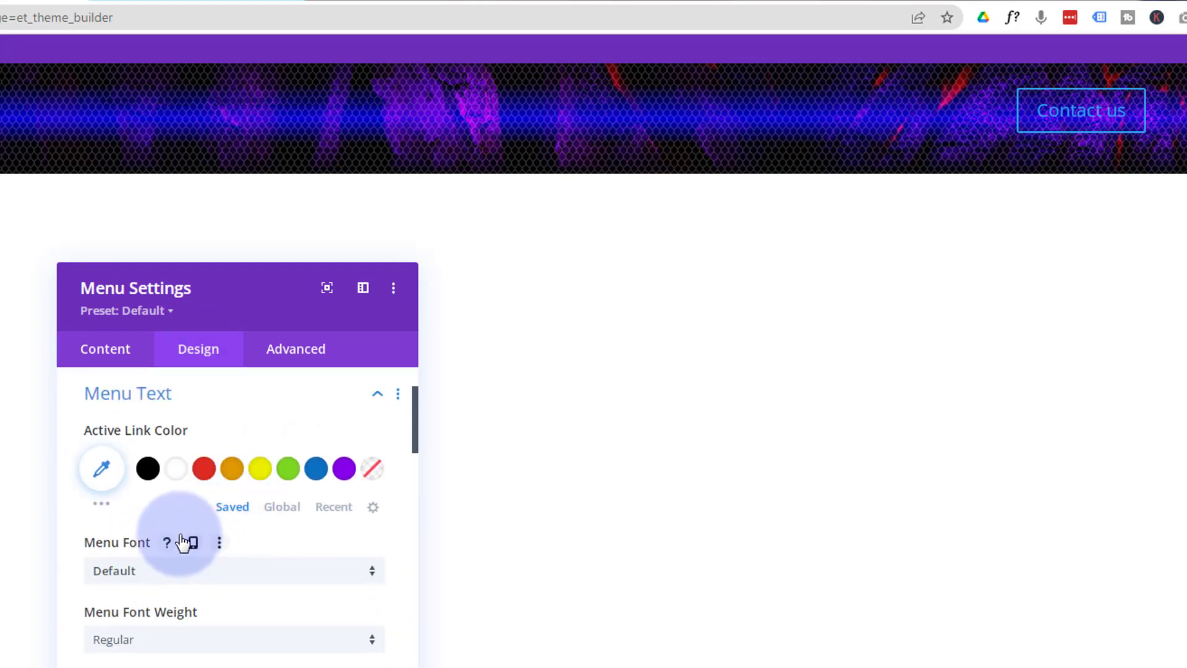
click(179, 476)
scroll(172, 509, down, 3)
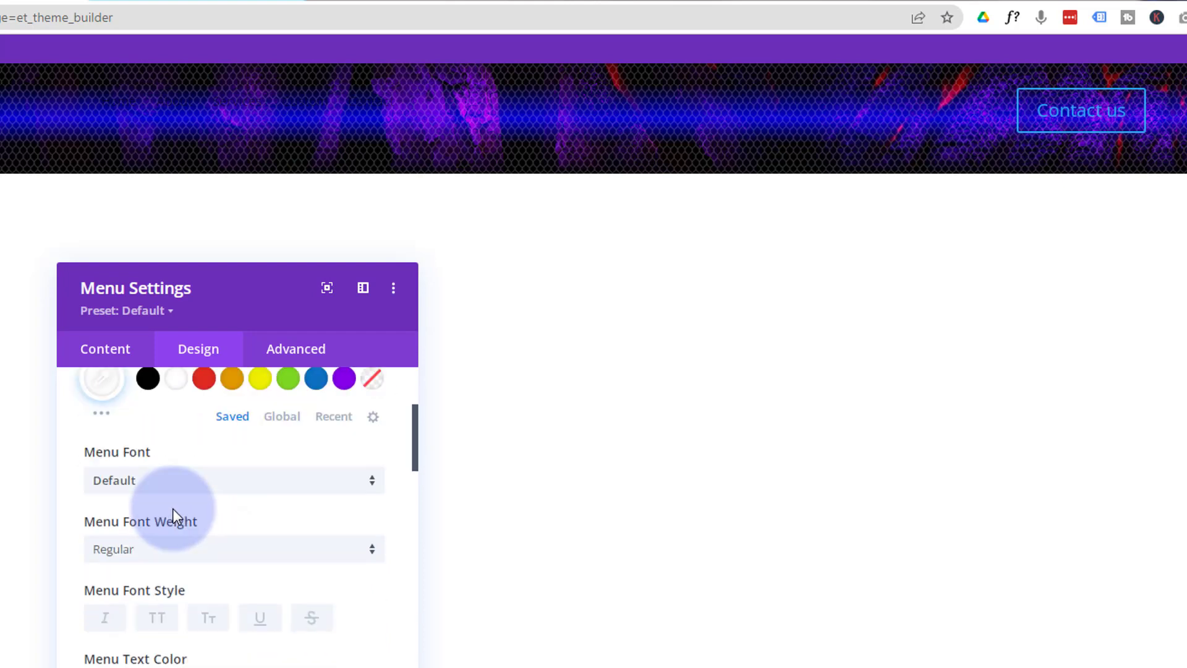
scroll(173, 507, down, 2)
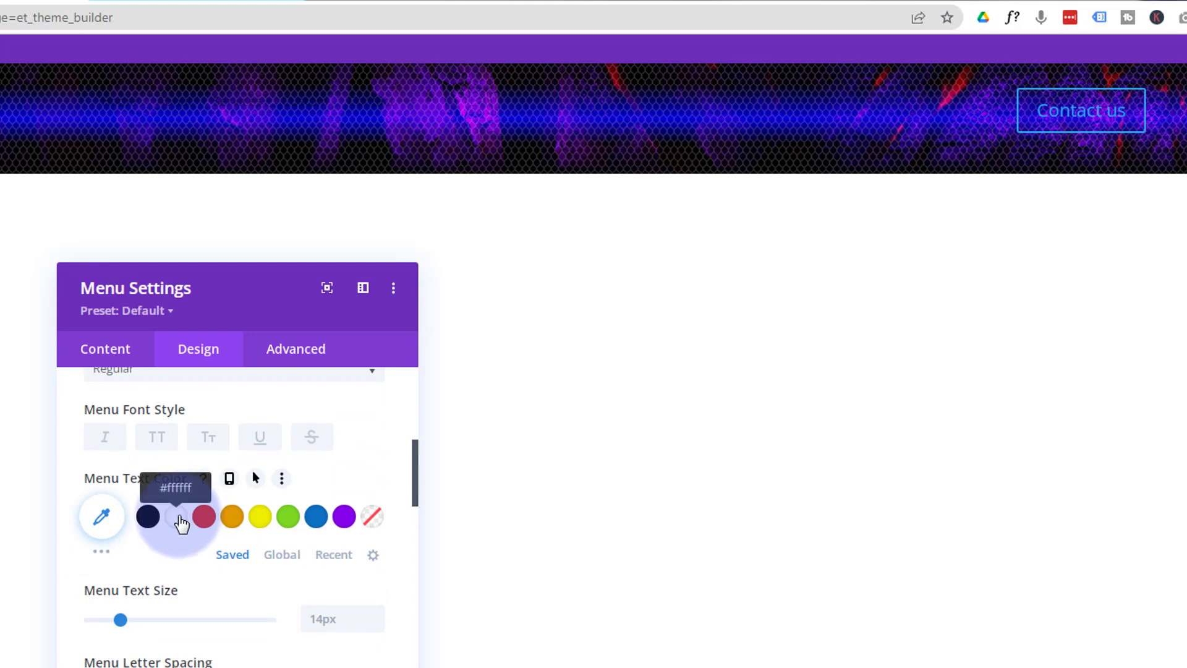
click(178, 519)
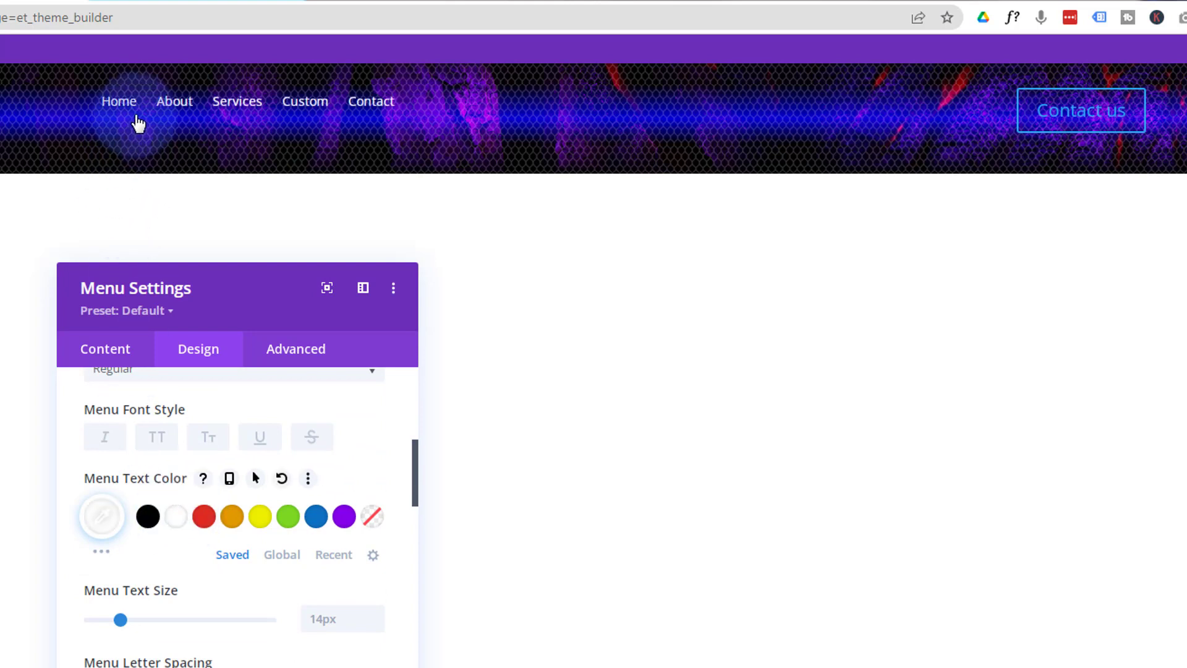
click(157, 438)
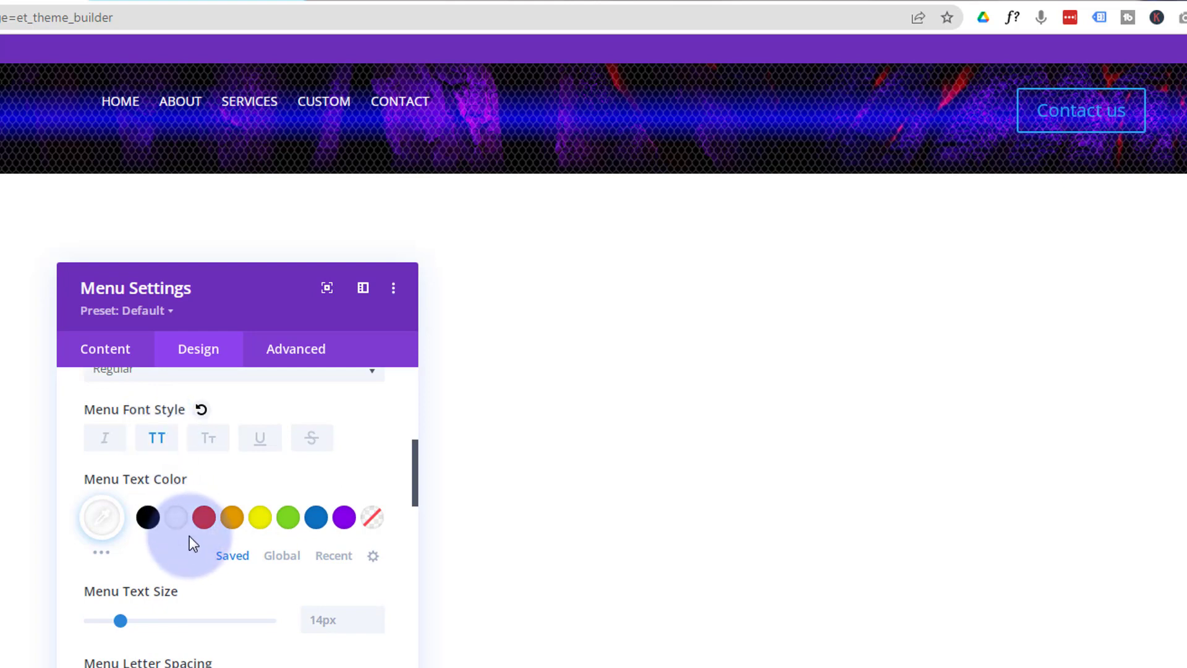
Apply the third text shadow preset to the menu text and center its alignment
scroll(224, 566, down, 5)
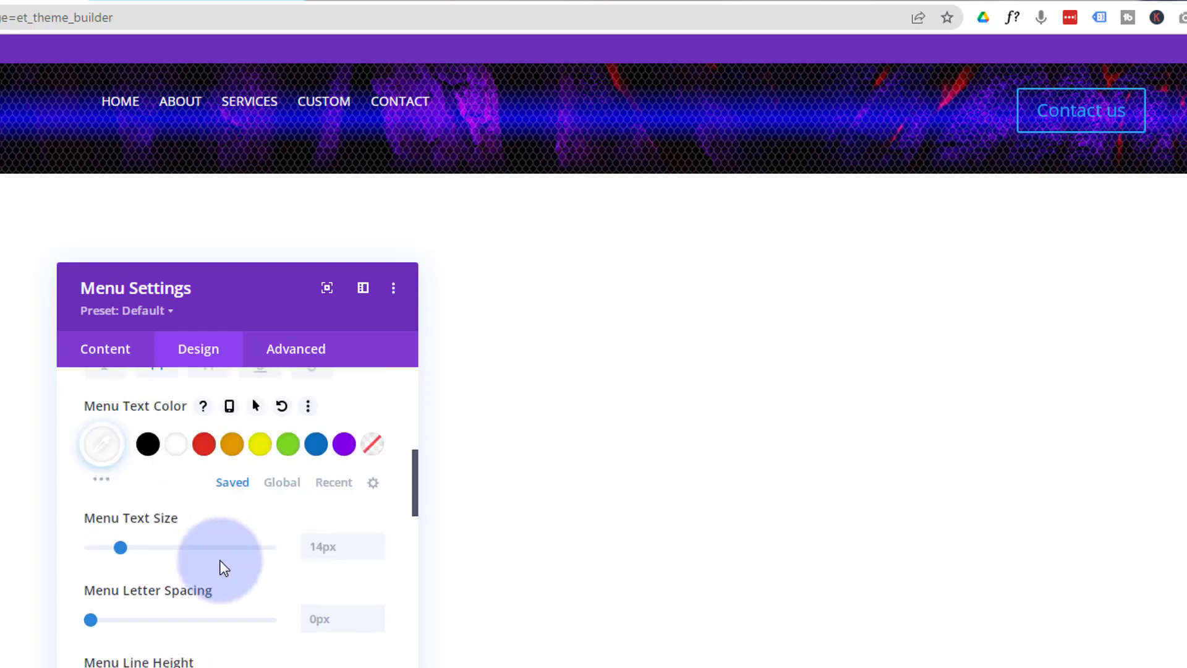
click(344, 594)
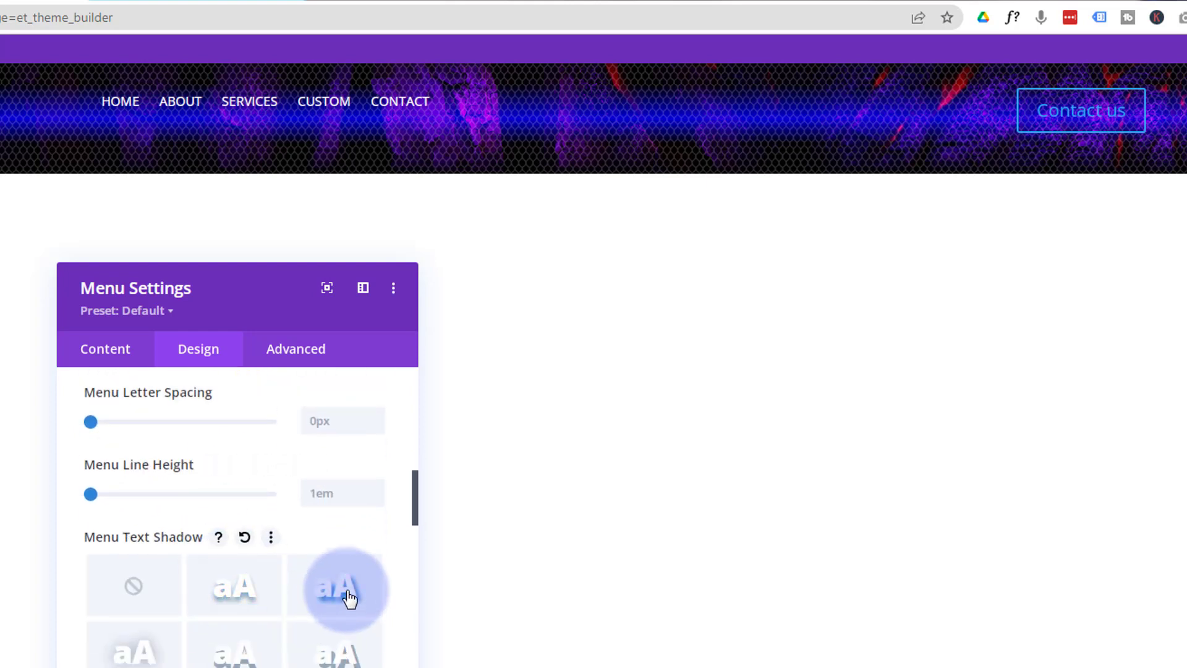
scroll(306, 581, down, 4)
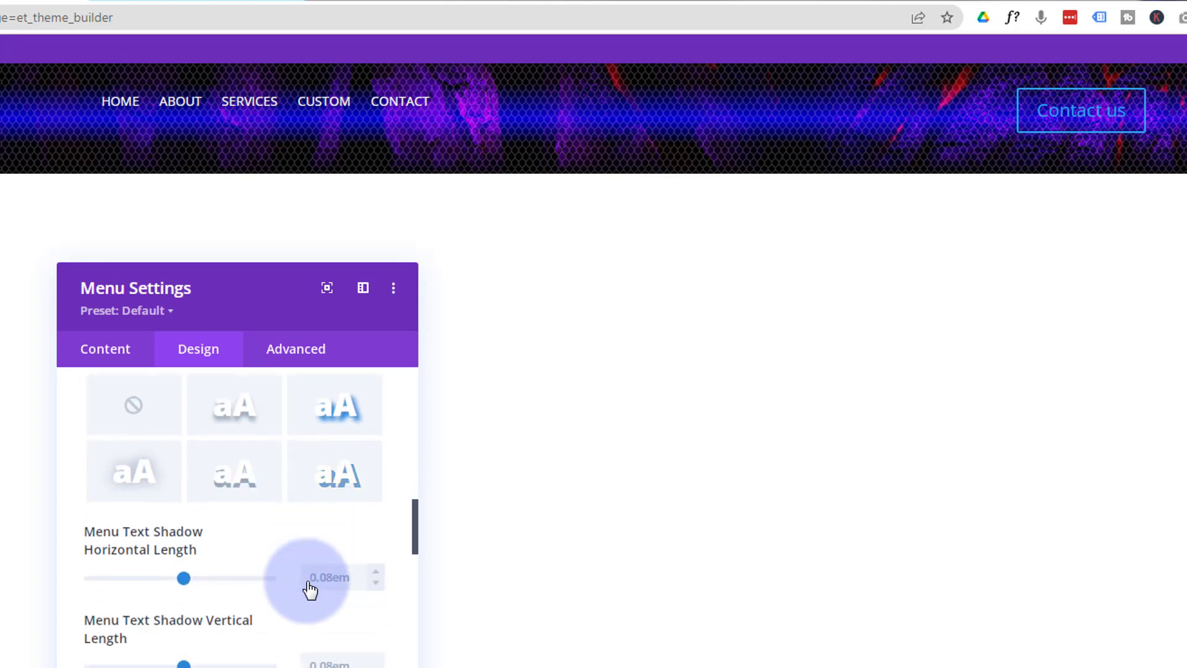
scroll(308, 580, down, 5)
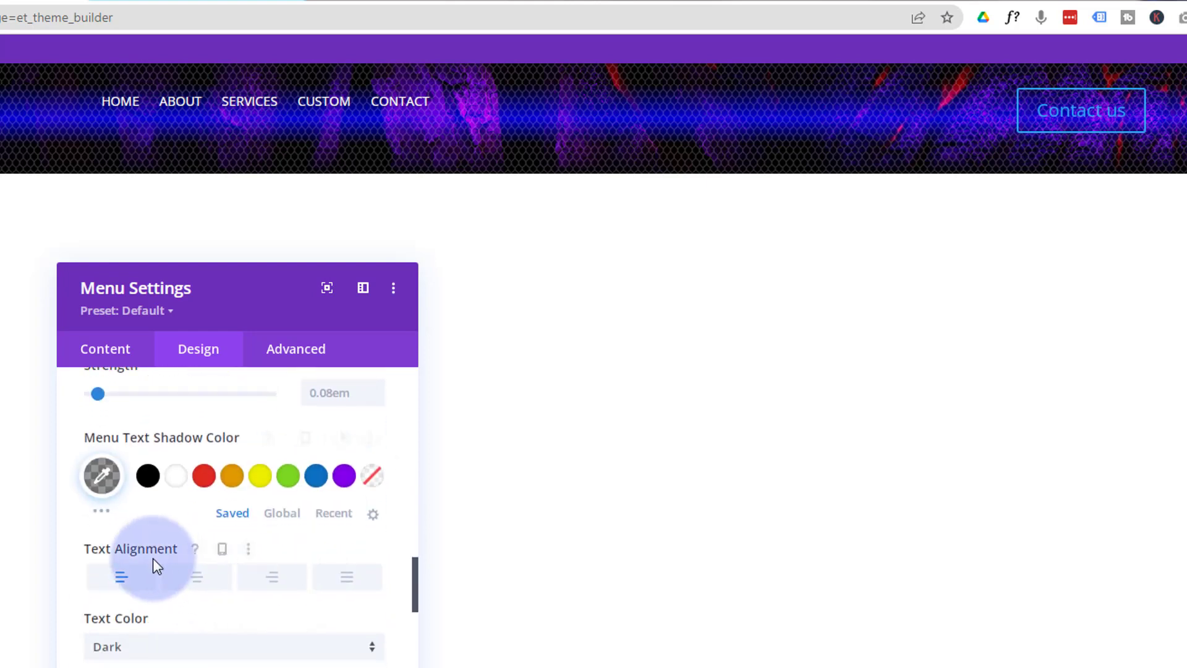
click(197, 578)
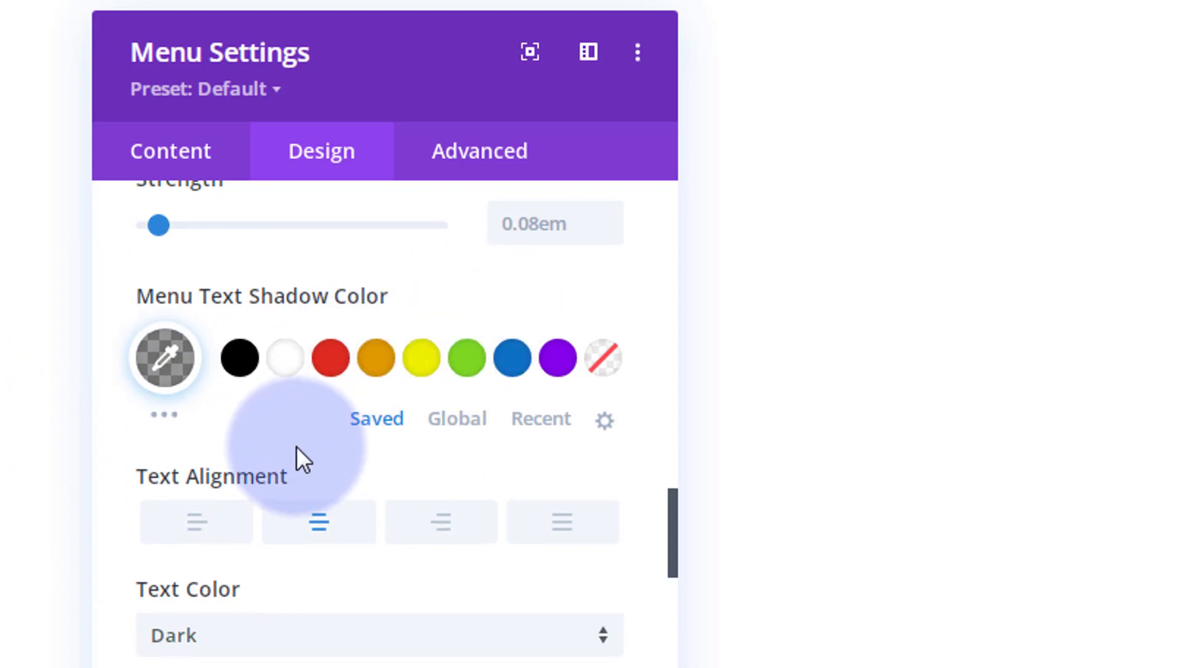
Enable hover styling for the menu text color and set the hover color to bright orange #ffaa00
scroll(295, 446, up, 7)
scroll(301, 445, up, 10)
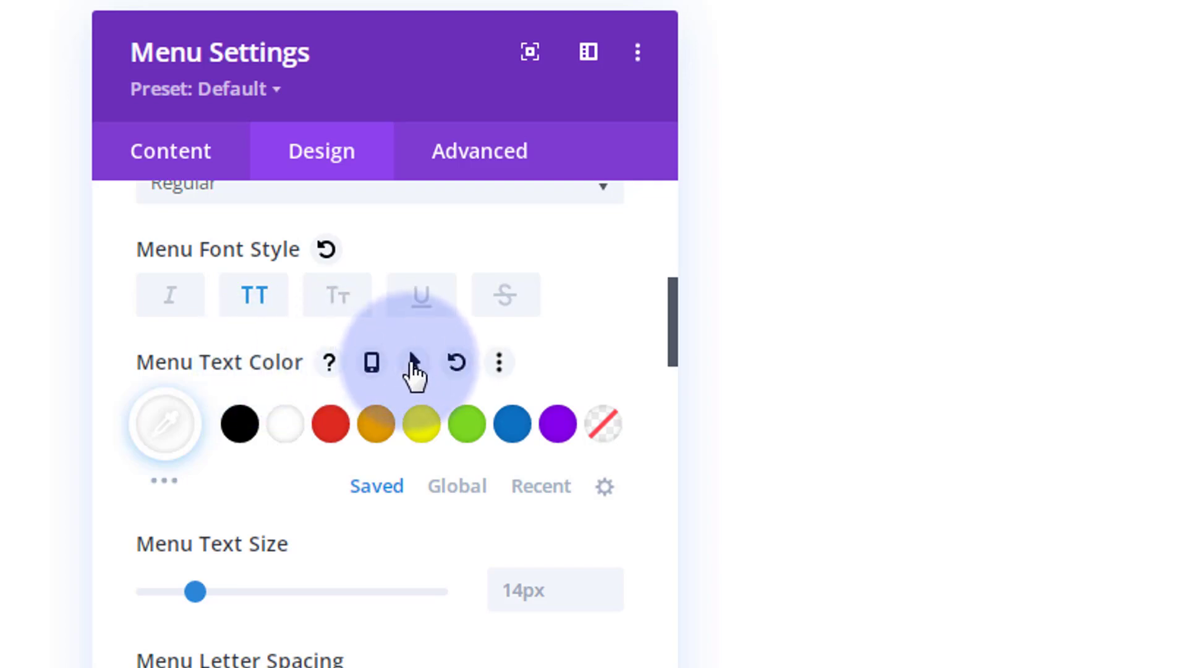
click(413, 361)
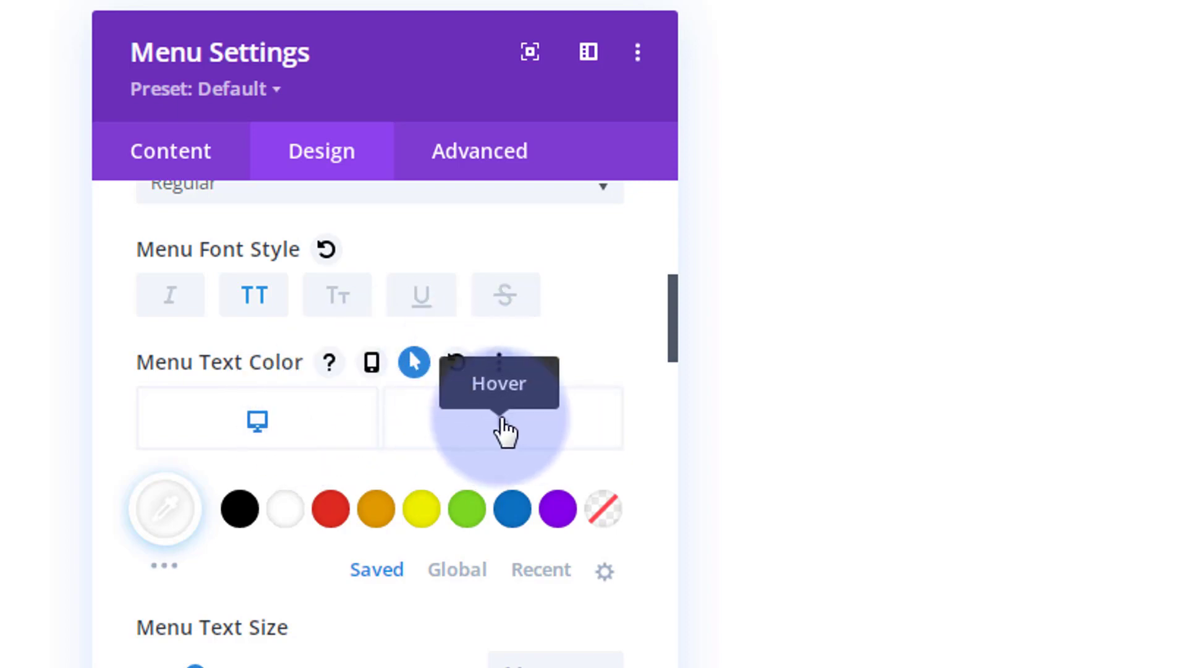
click(504, 431)
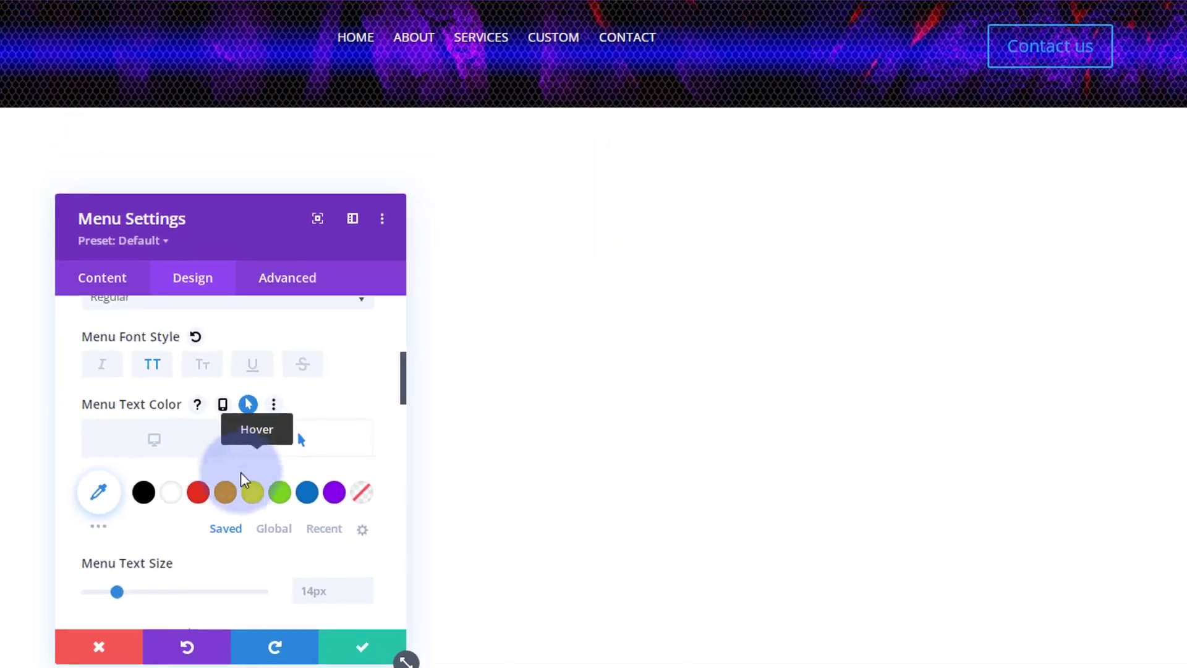
click(225, 492)
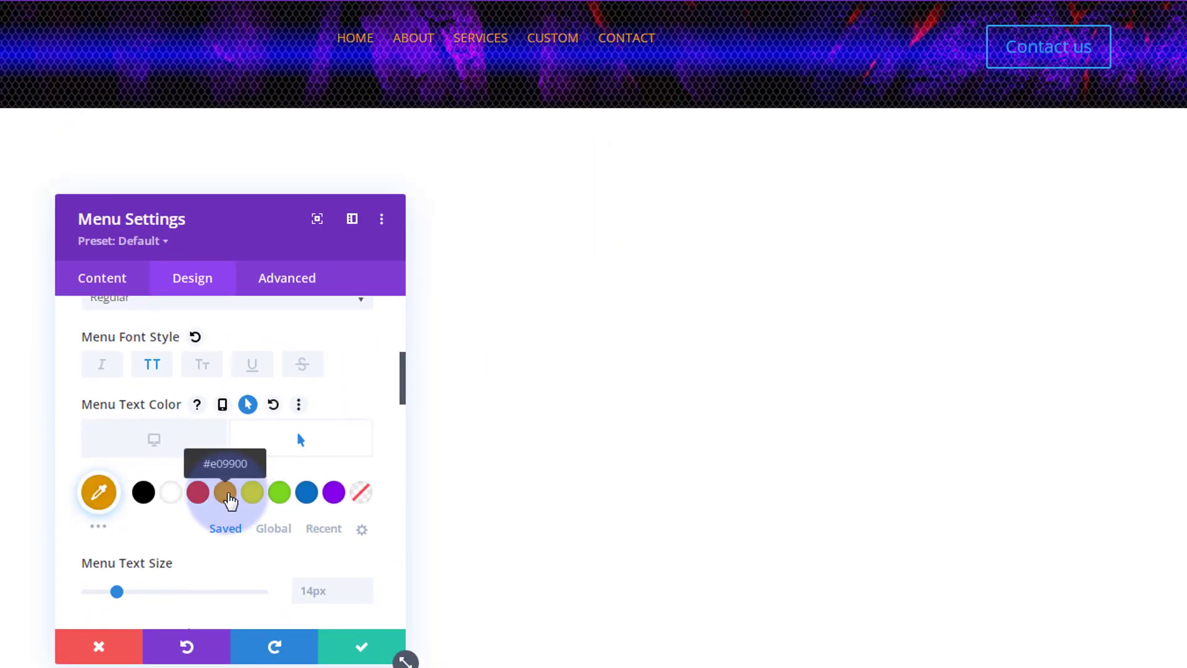
click(100, 499)
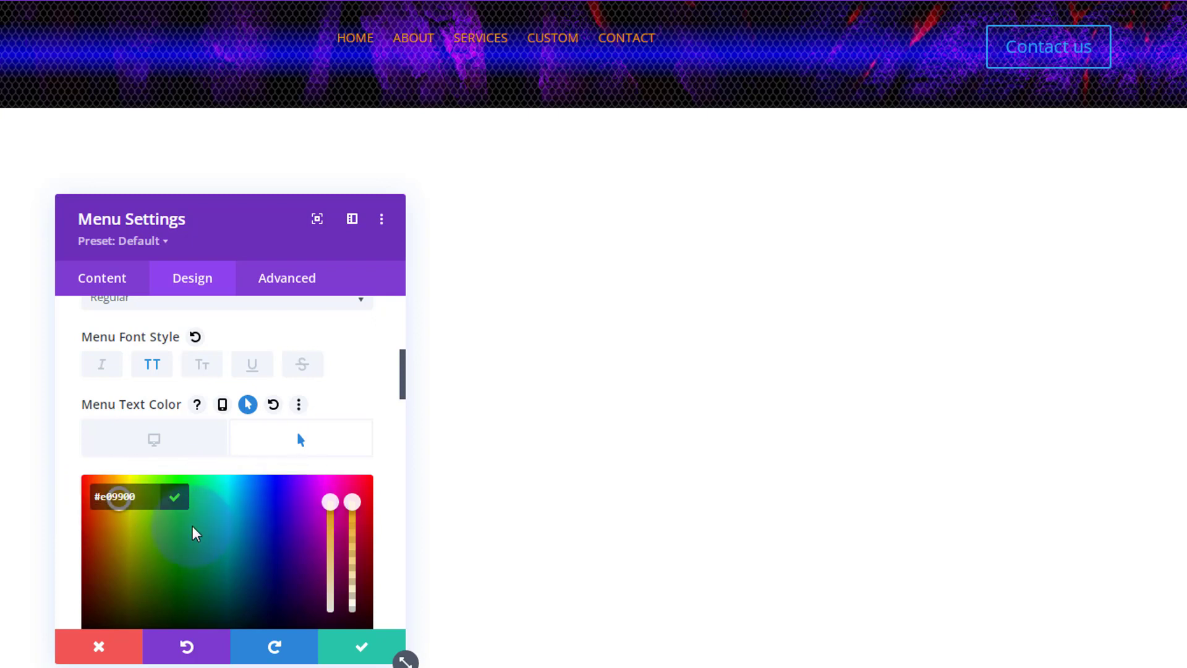
click(108, 495)
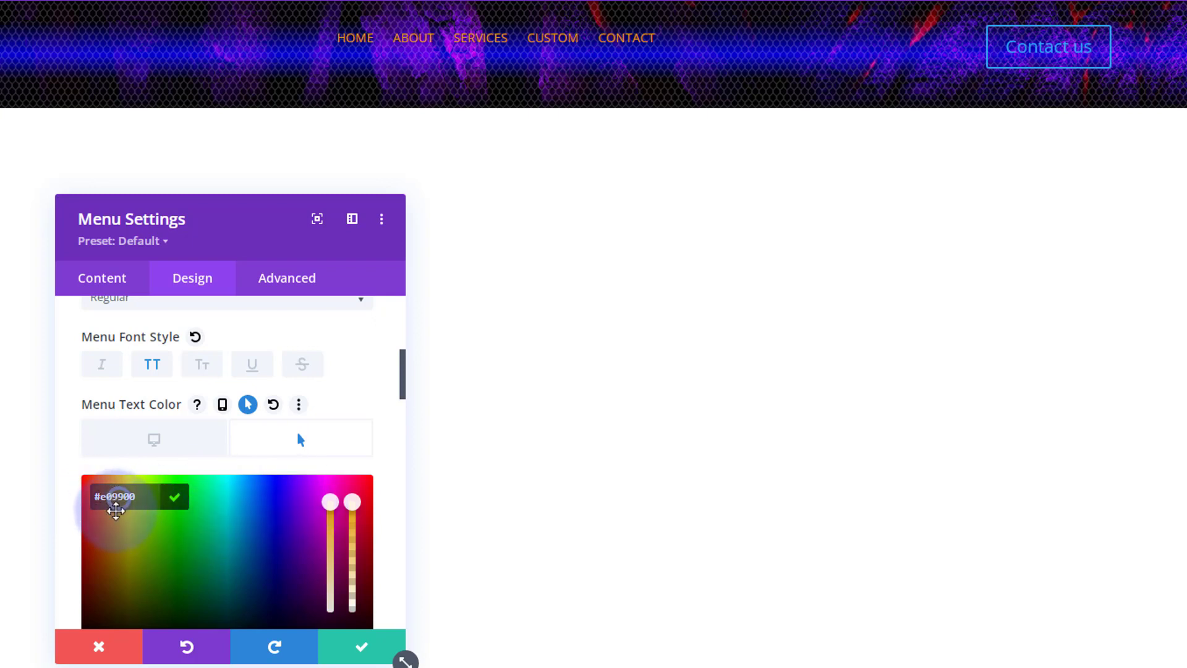
drag(116, 493, 117, 475)
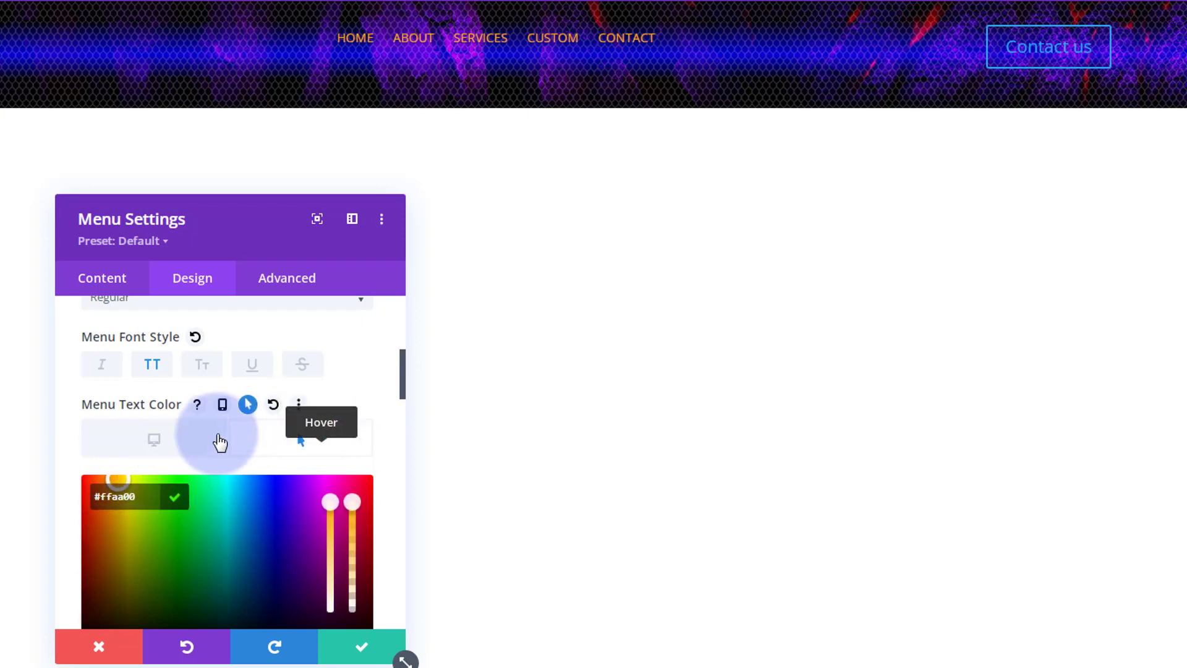
Compare the menu text's desktop and hover colors, and save the menu settings
click(173, 442)
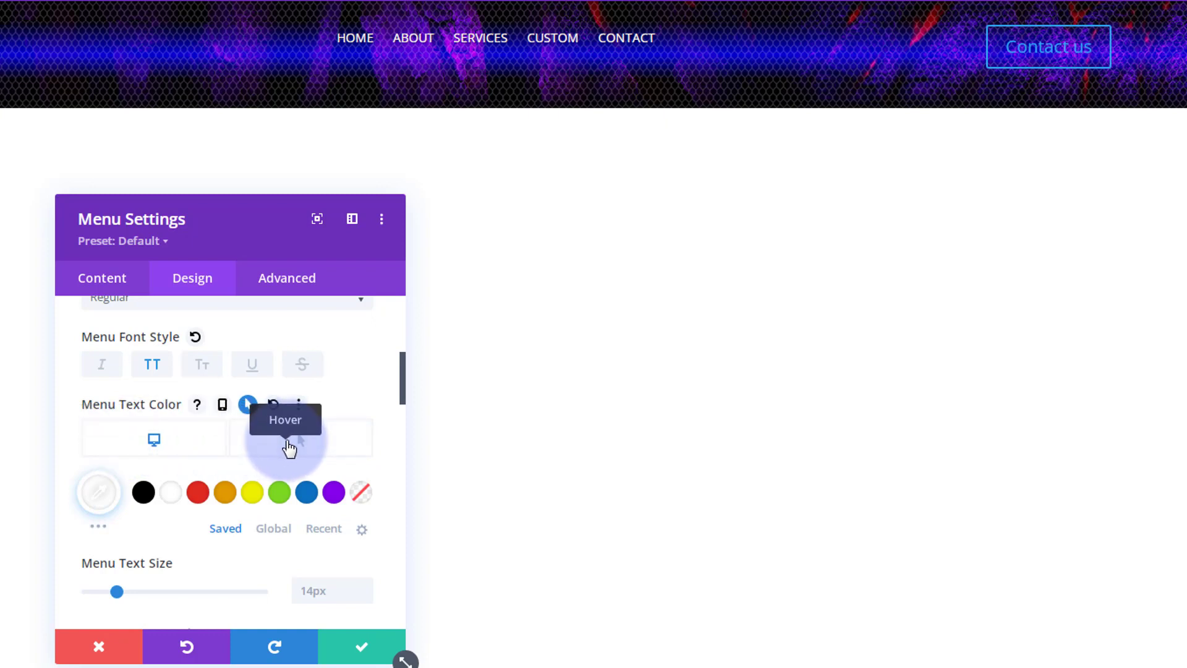
click(289, 448)
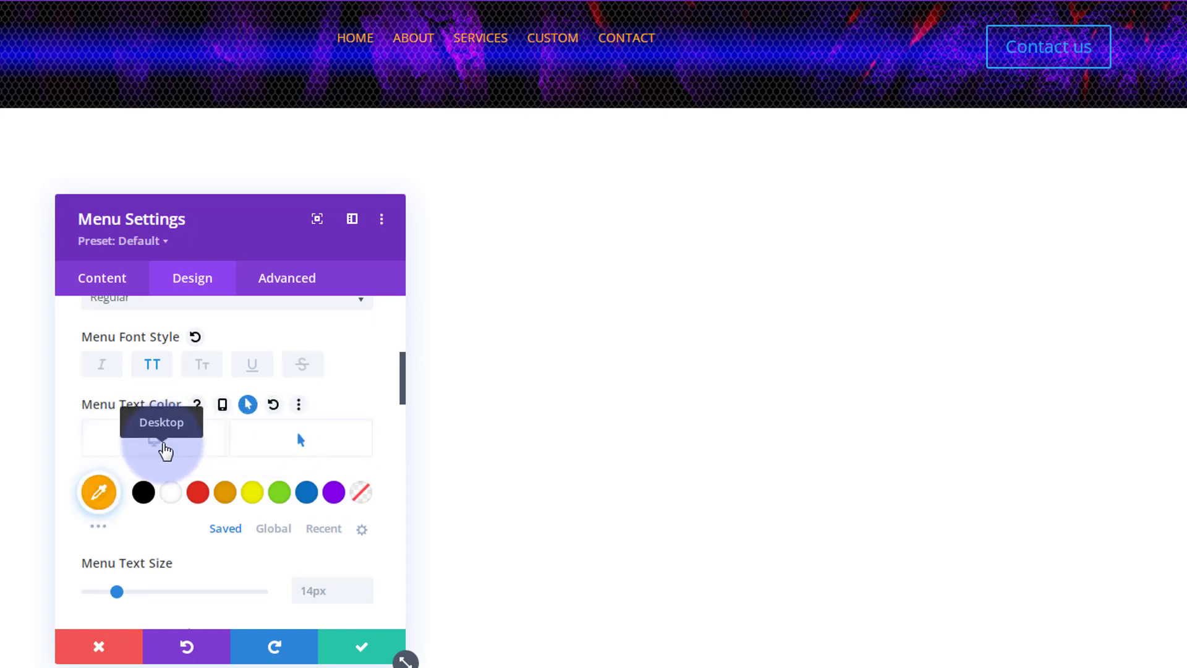
click(166, 449)
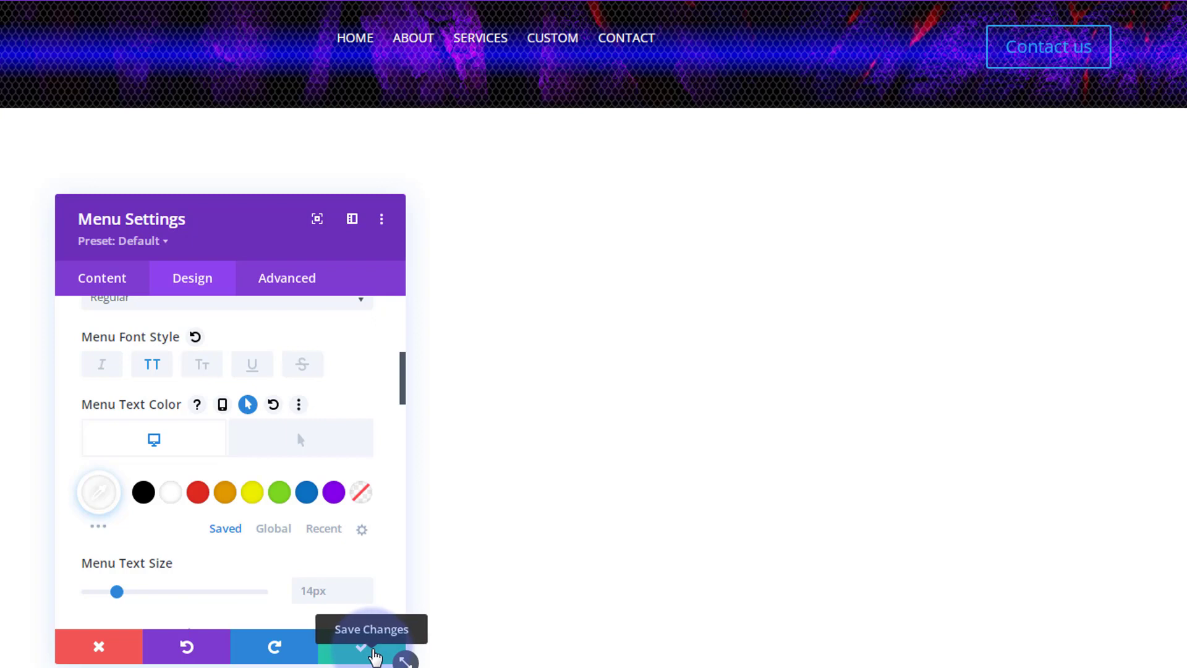
click(374, 656)
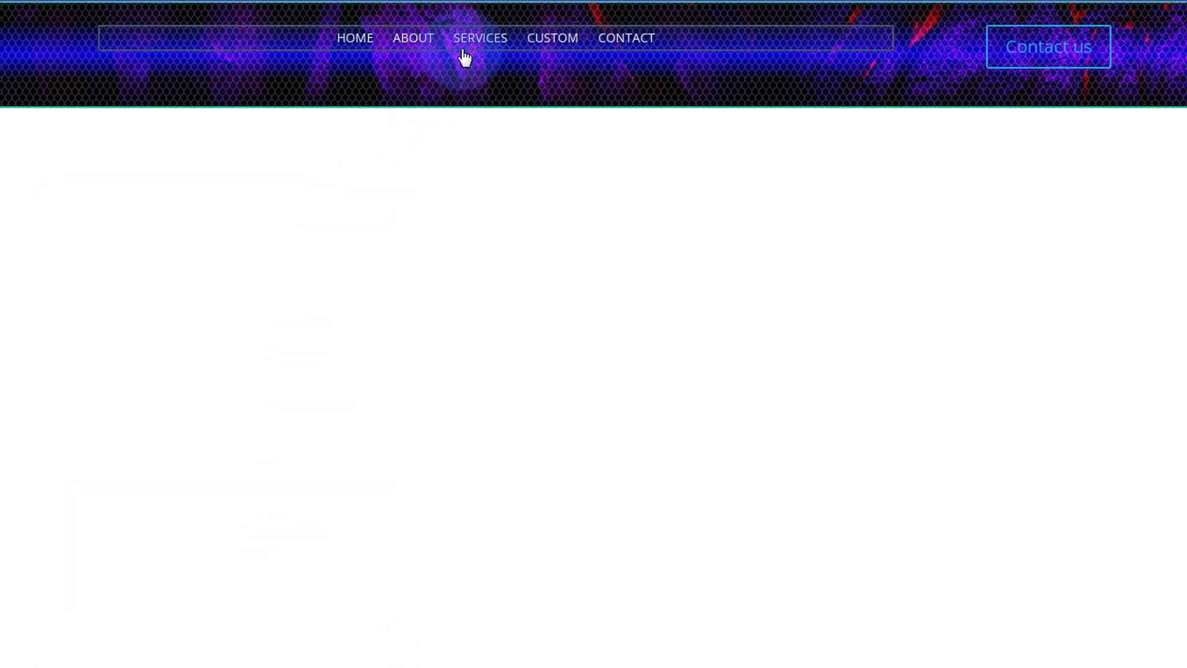
mouse_move(464, 57)
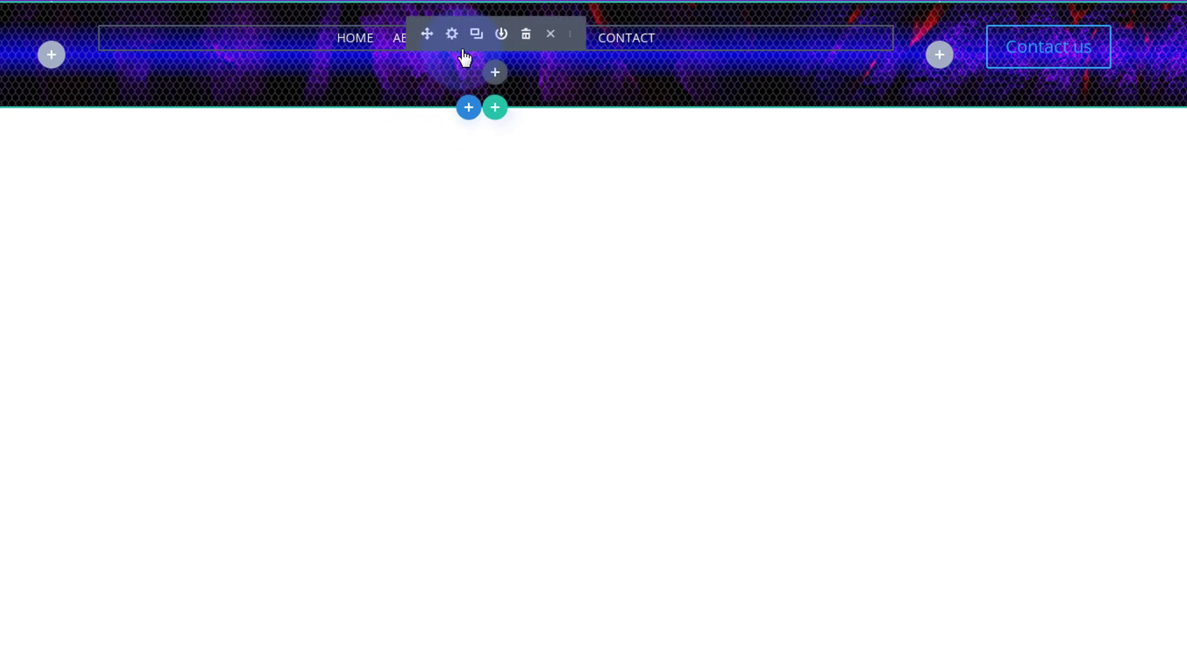
Insert a Text module directly below the menu in the footer's middle column
click(498, 77)
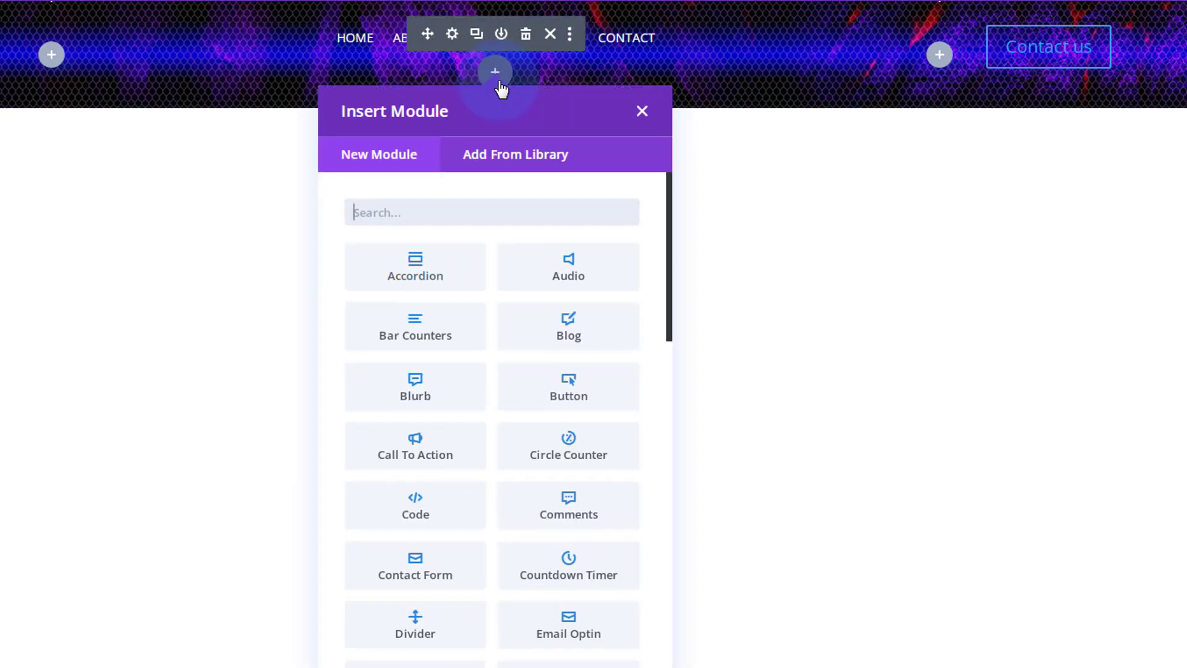
drag(667, 323, 669, 667)
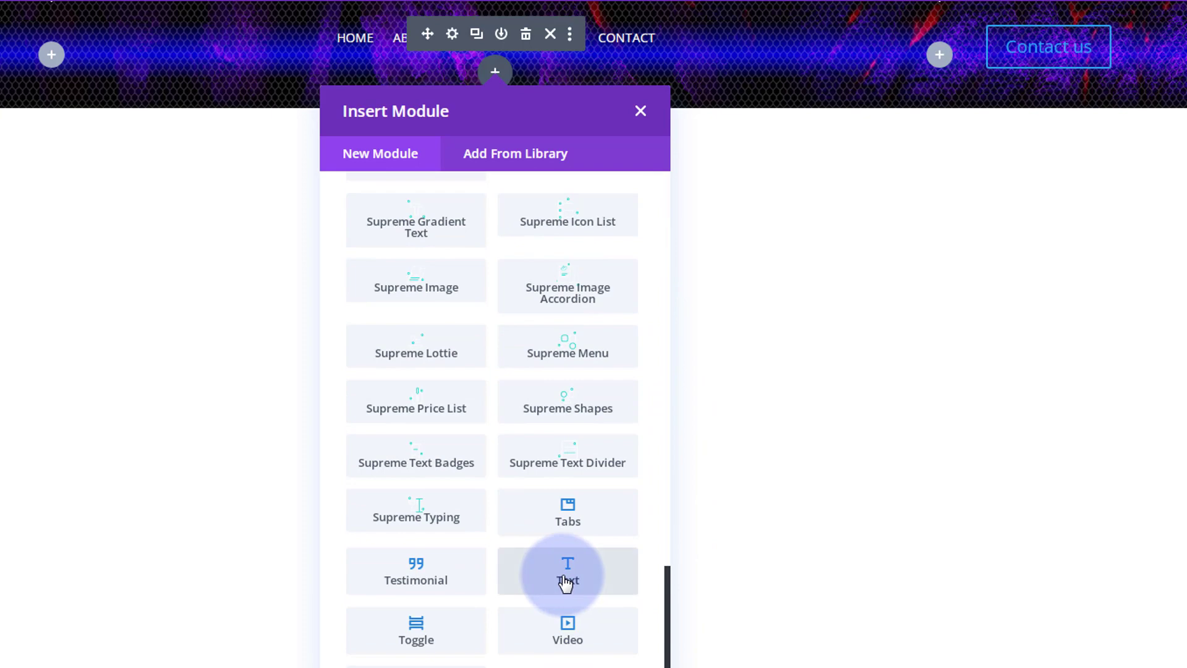
click(564, 582)
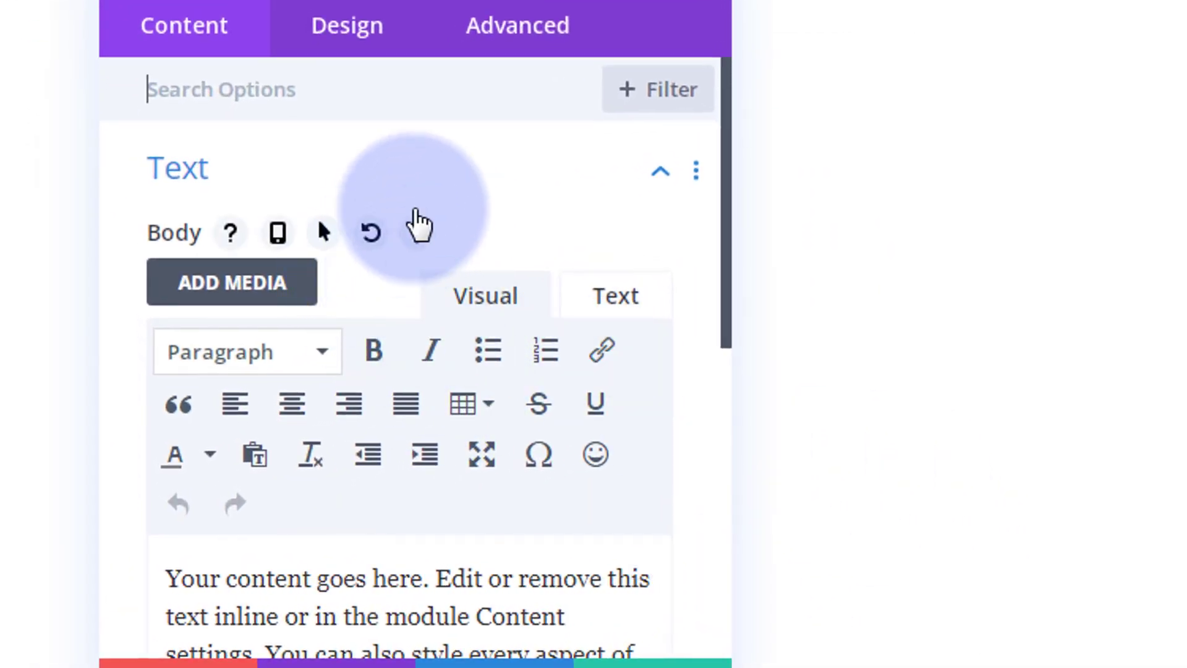
Replace the text module's placeholder body with "© System 22 | All Rights Reserved"
scroll(419, 223, down, 4)
scroll(419, 223, up, 2)
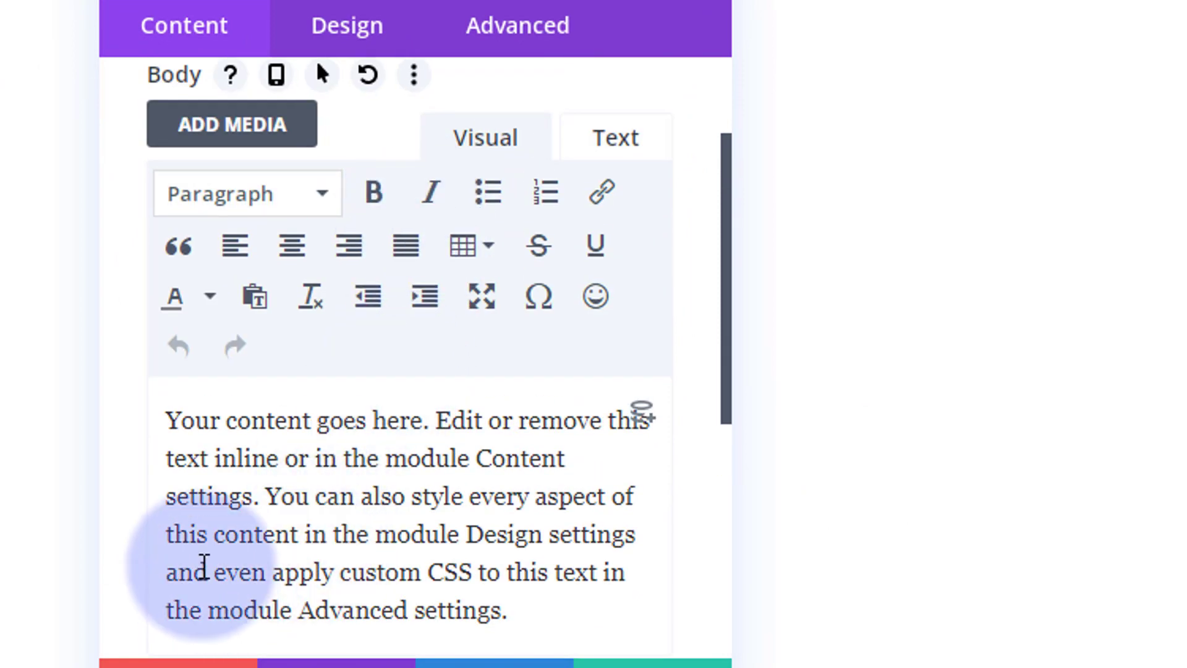
drag(170, 422, 533, 599)
scroll(562, 615, down, 1)
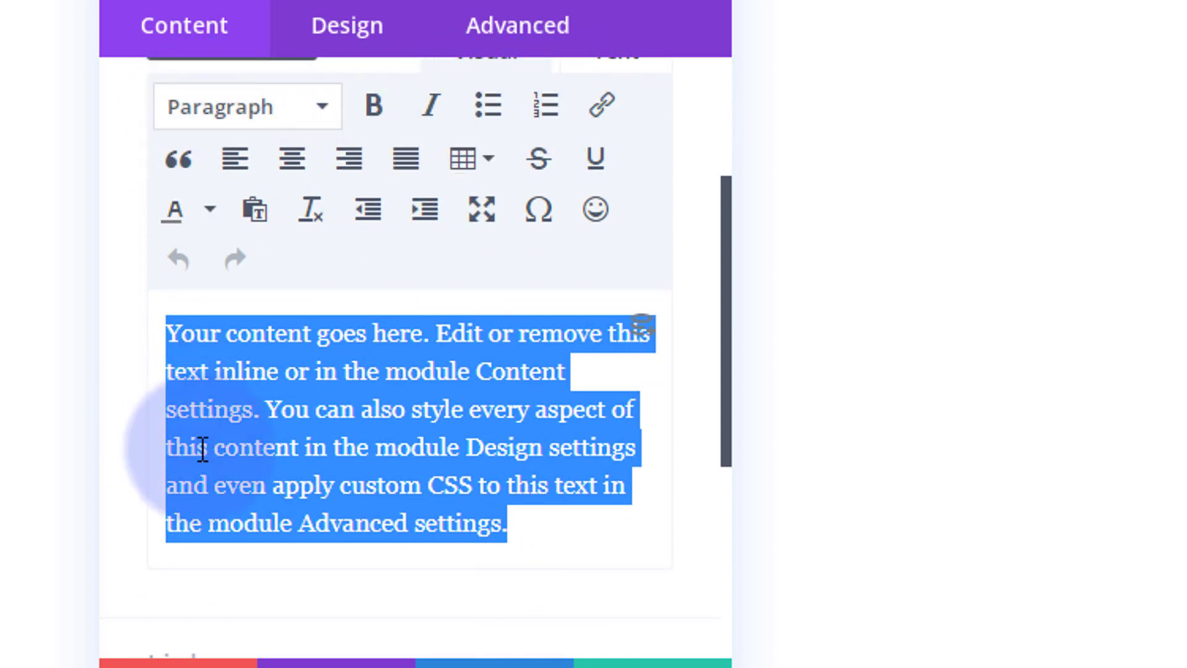
scroll(265, 221, up, 2)
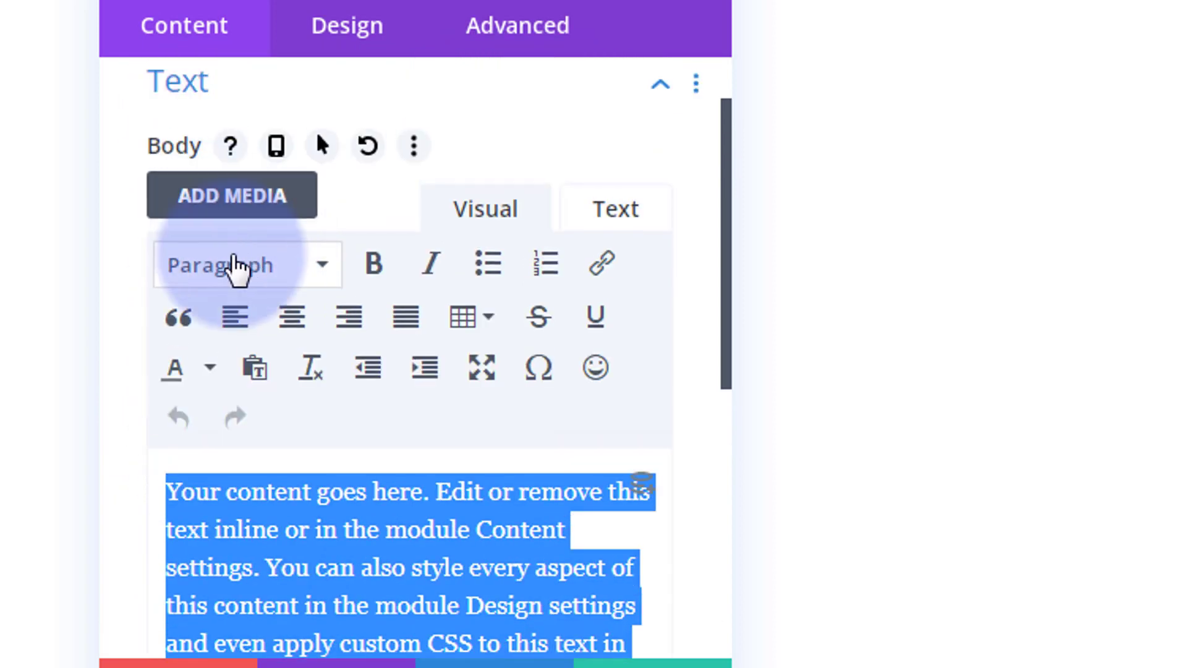
scroll(235, 262, down, 2)
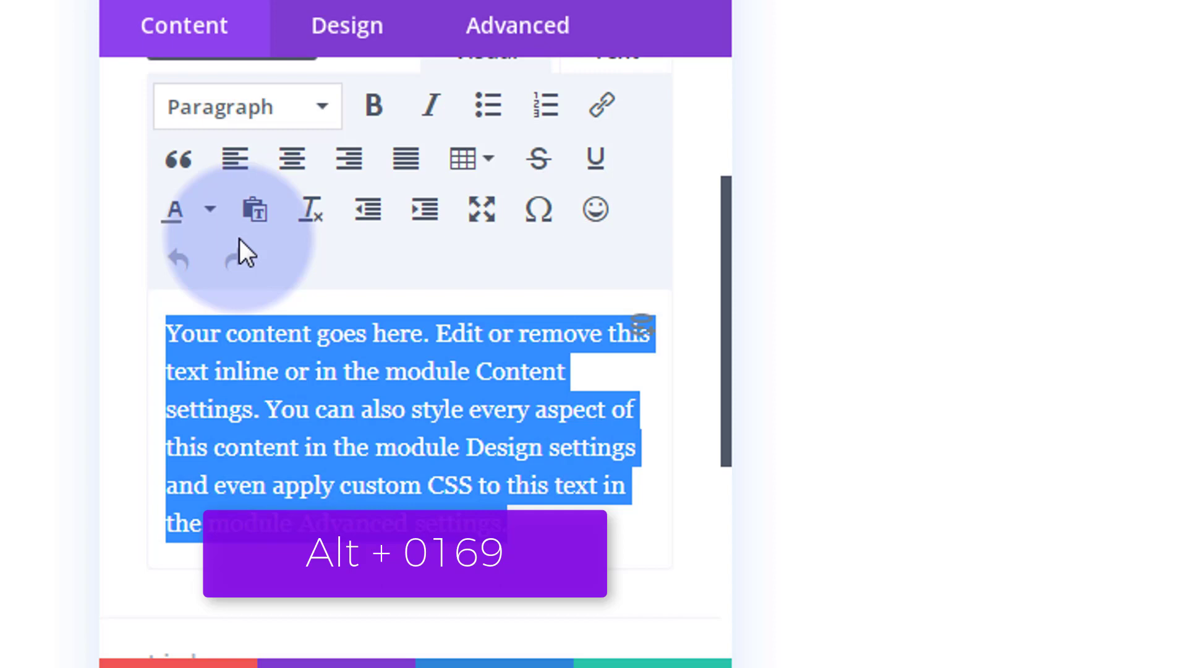
text(©)
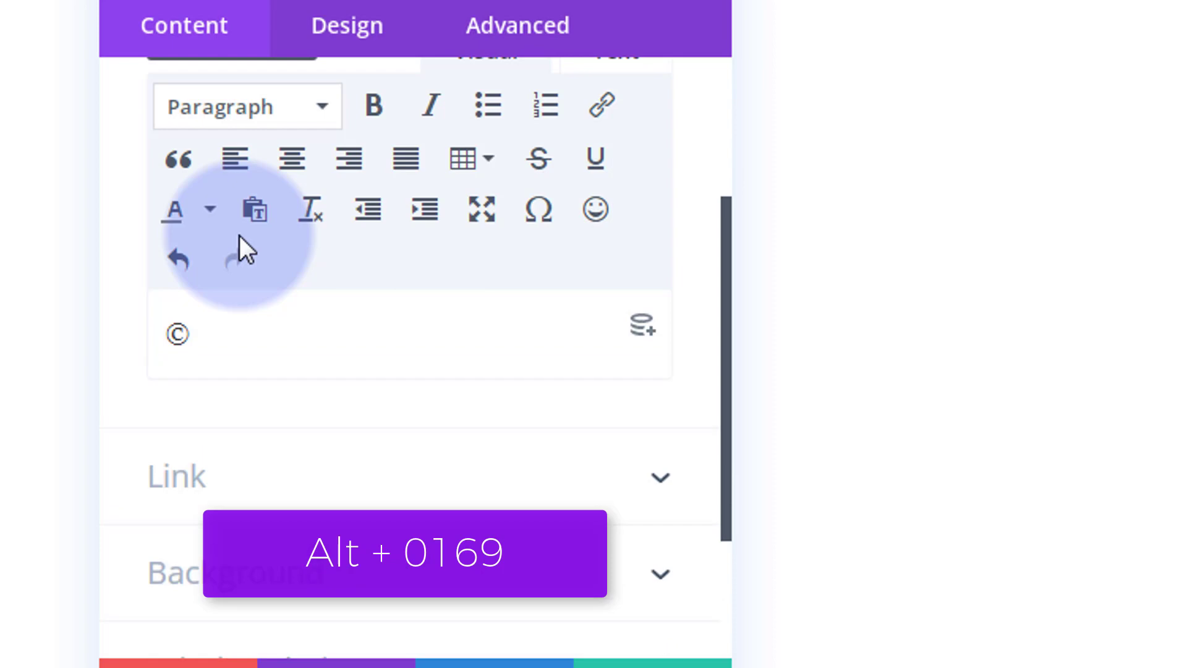
text( System)
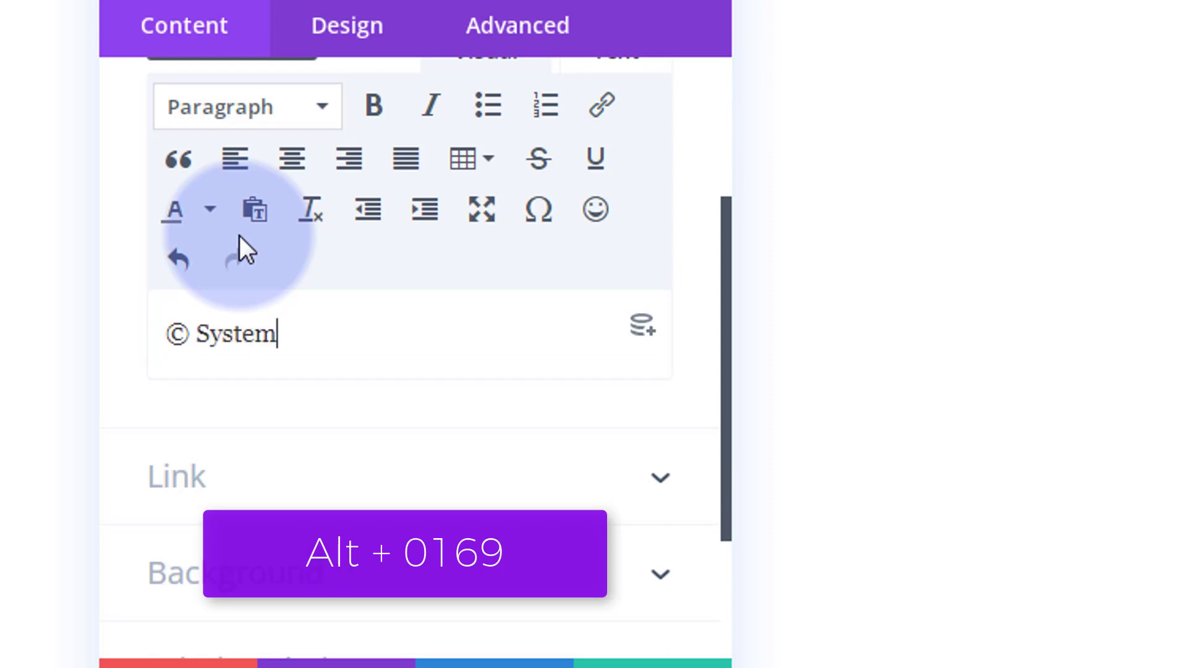
text( 22  )
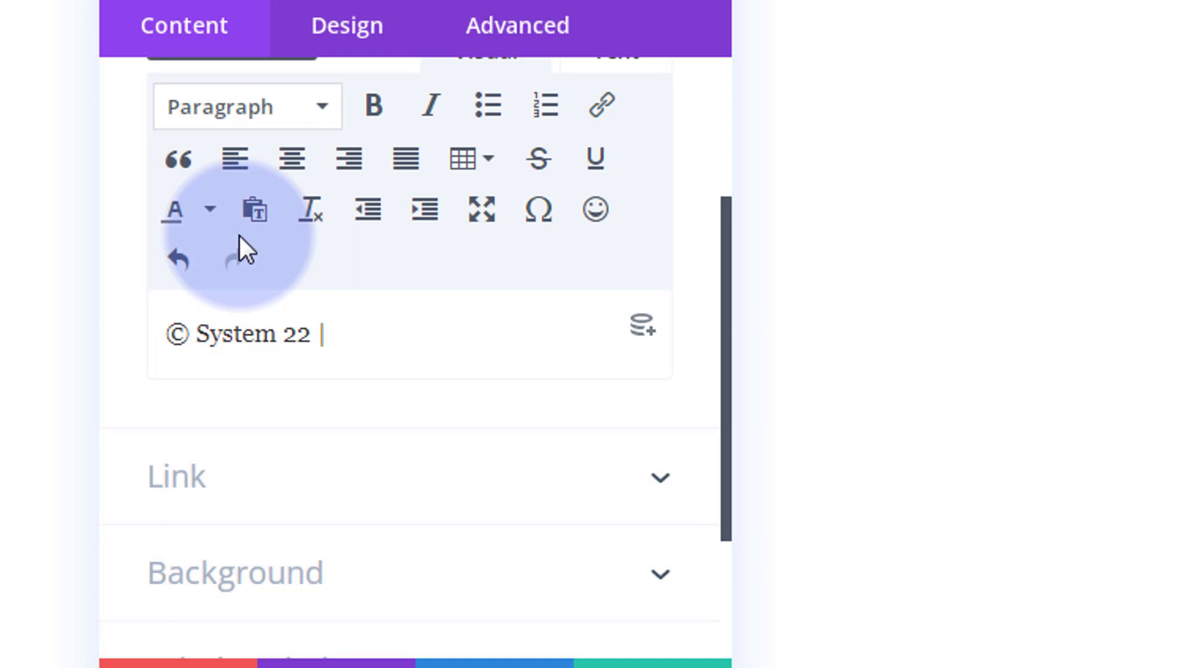
text( AllRights)
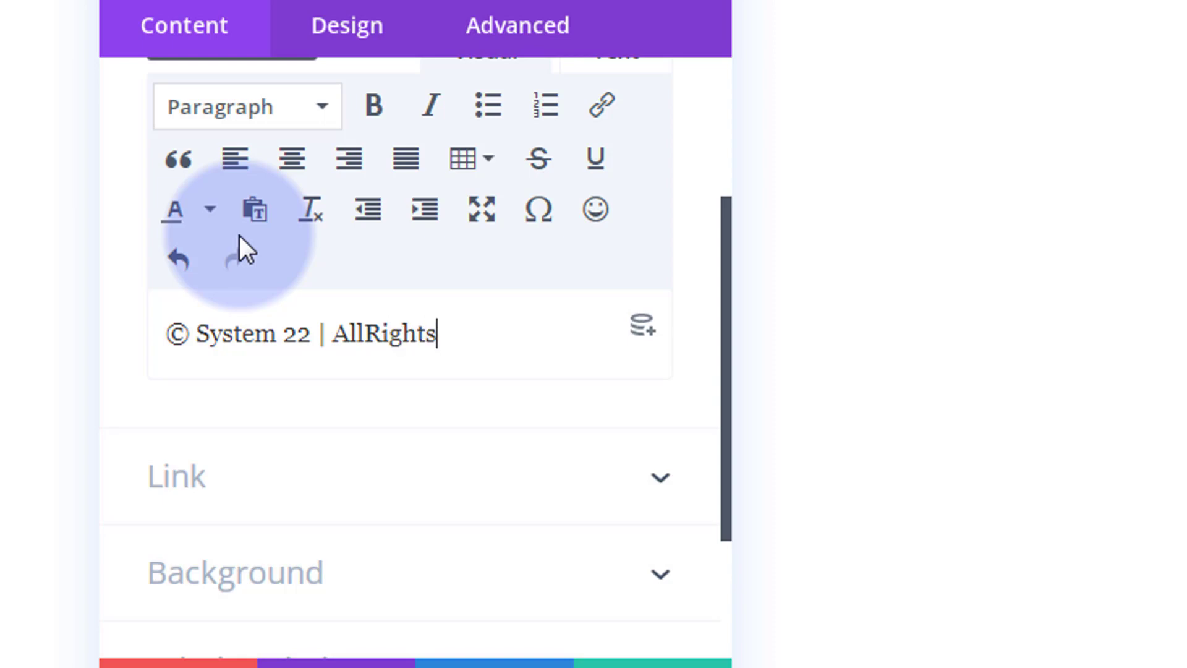
text( Reserved)
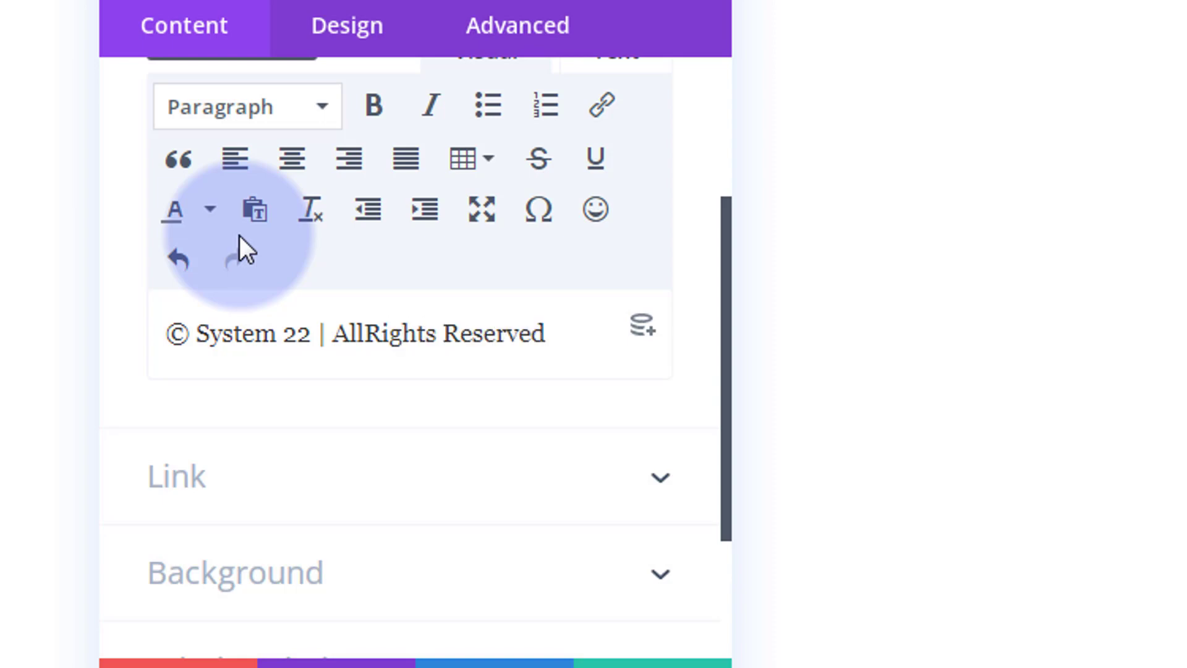
click(368, 332)
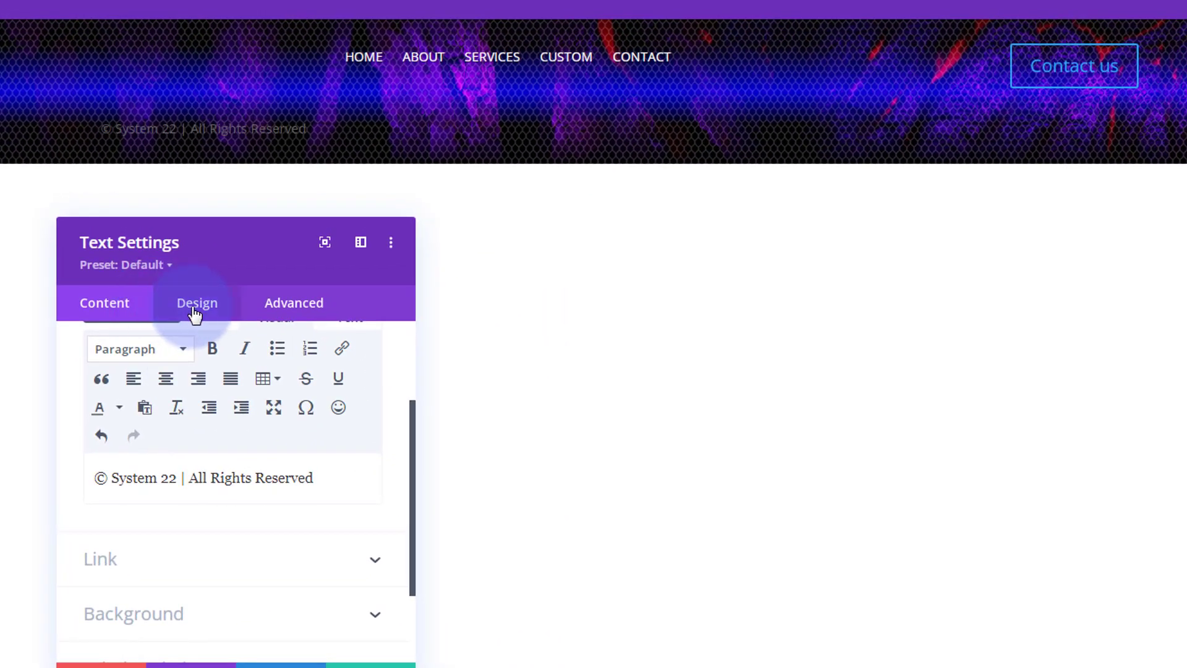
Set the copyright text's color to white (#ffffff) in the module's design settings
click(226, 244)
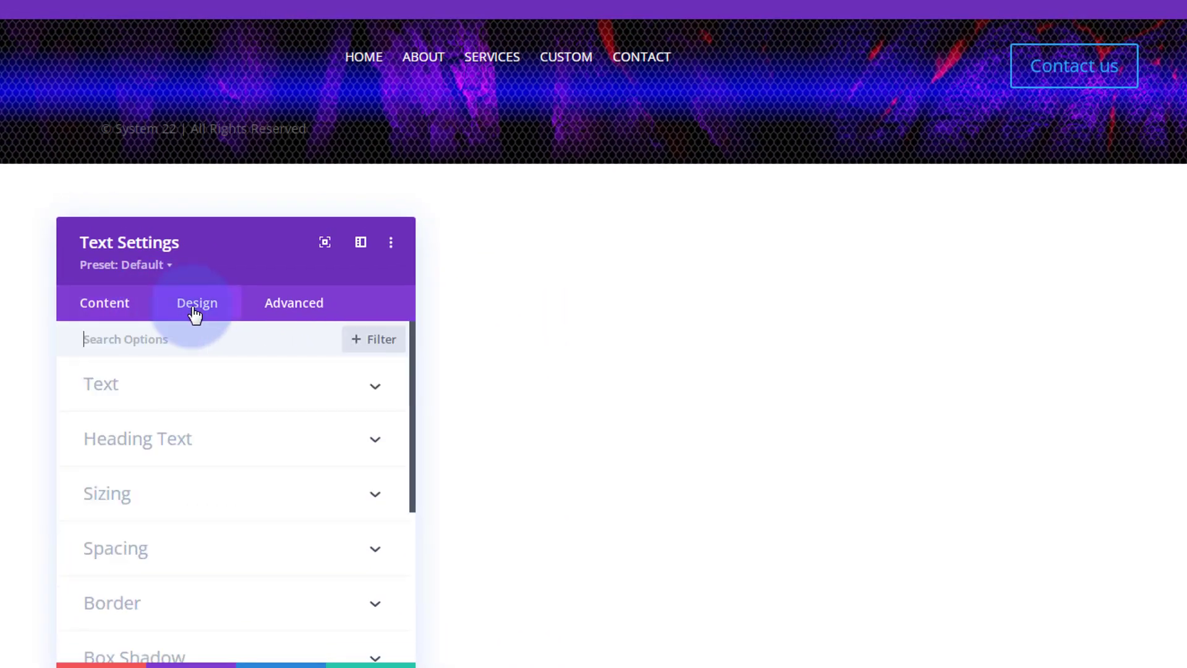
click(213, 400)
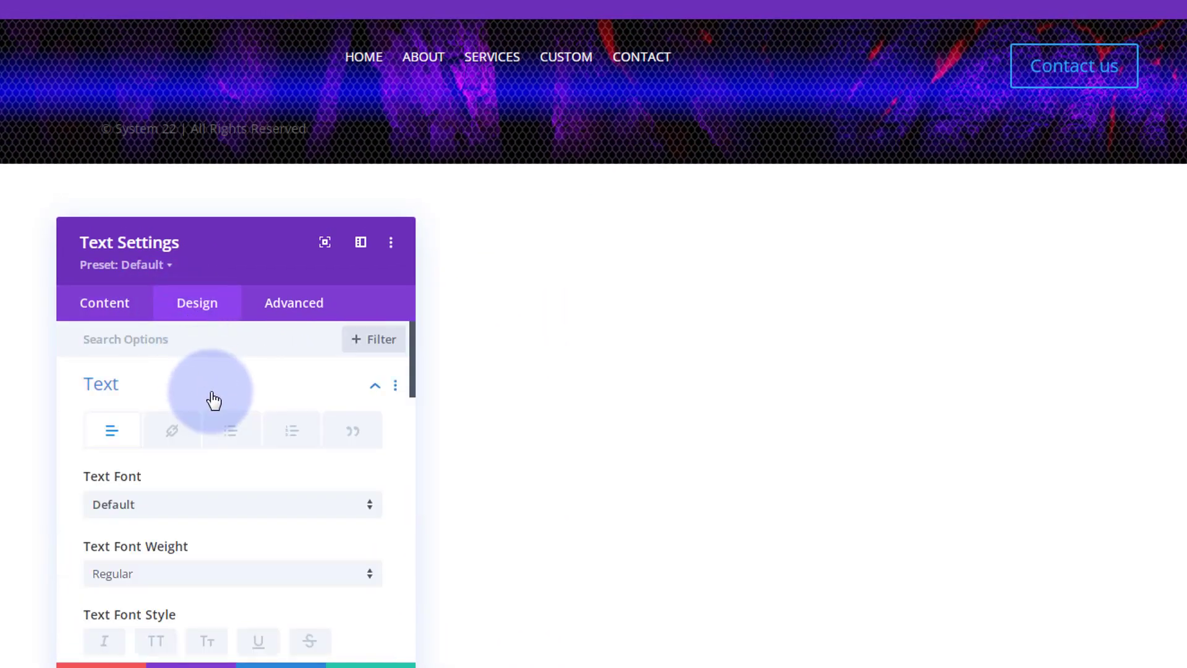
scroll(206, 418, down, 2)
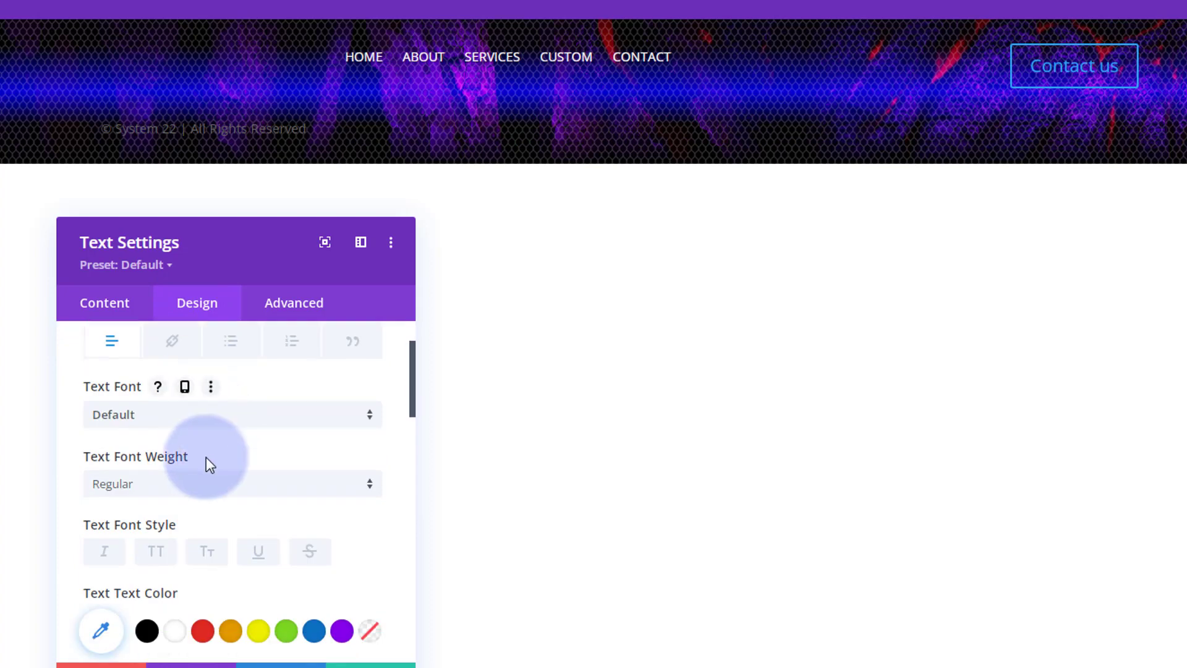
scroll(206, 467, down, 3)
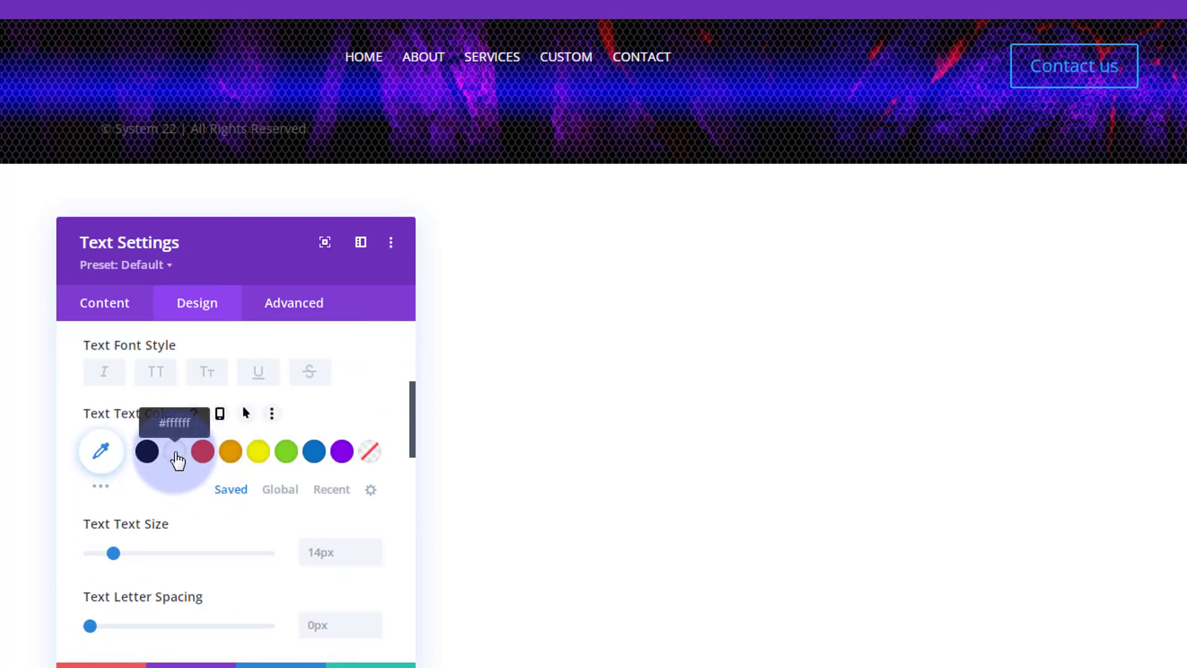
click(174, 451)
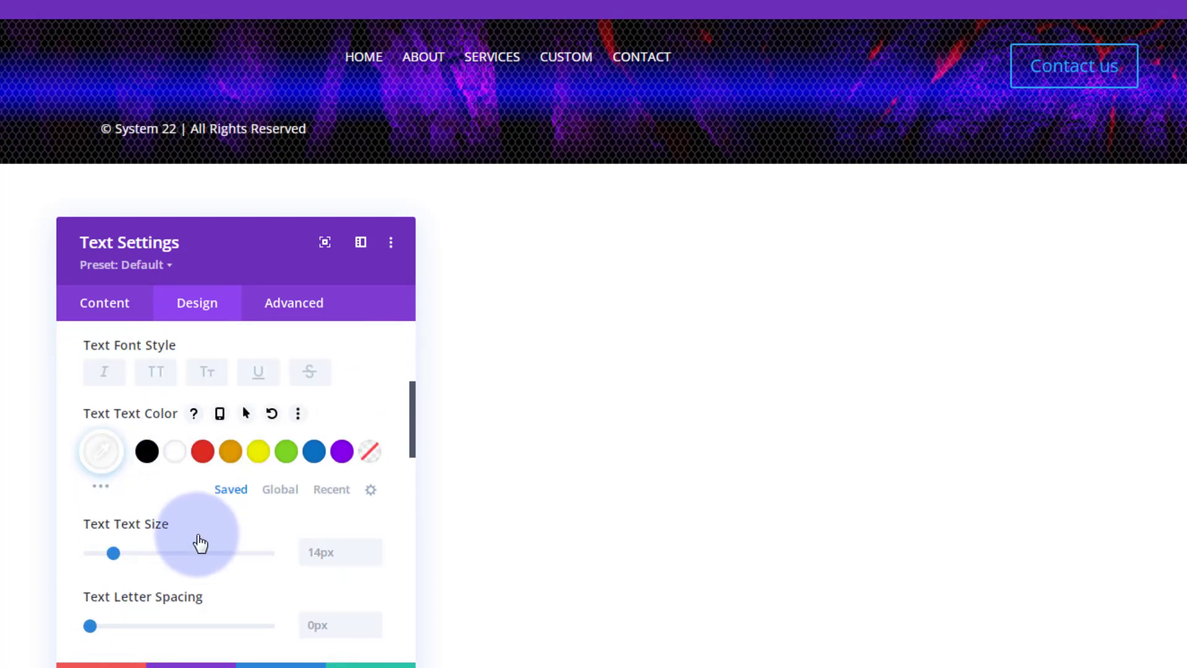
Center the alignment of the copyright text beneath the menu
scroll(198, 530, down, 1)
scroll(198, 530, down, 10)
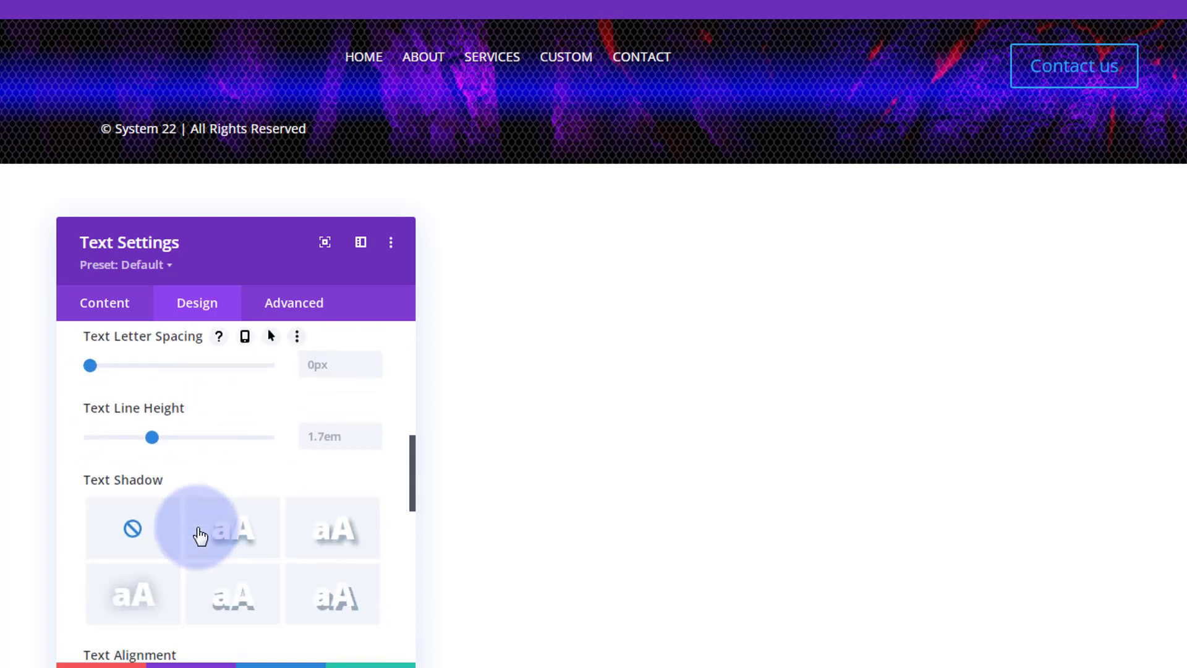
scroll(198, 530, down, 5)
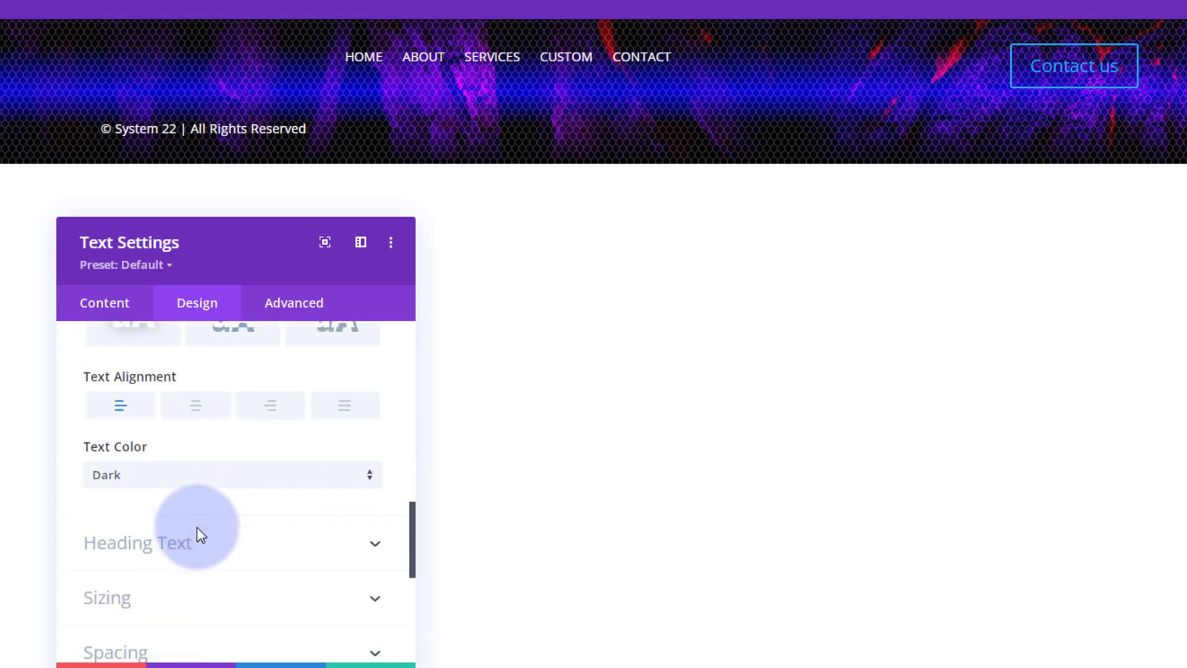
click(205, 414)
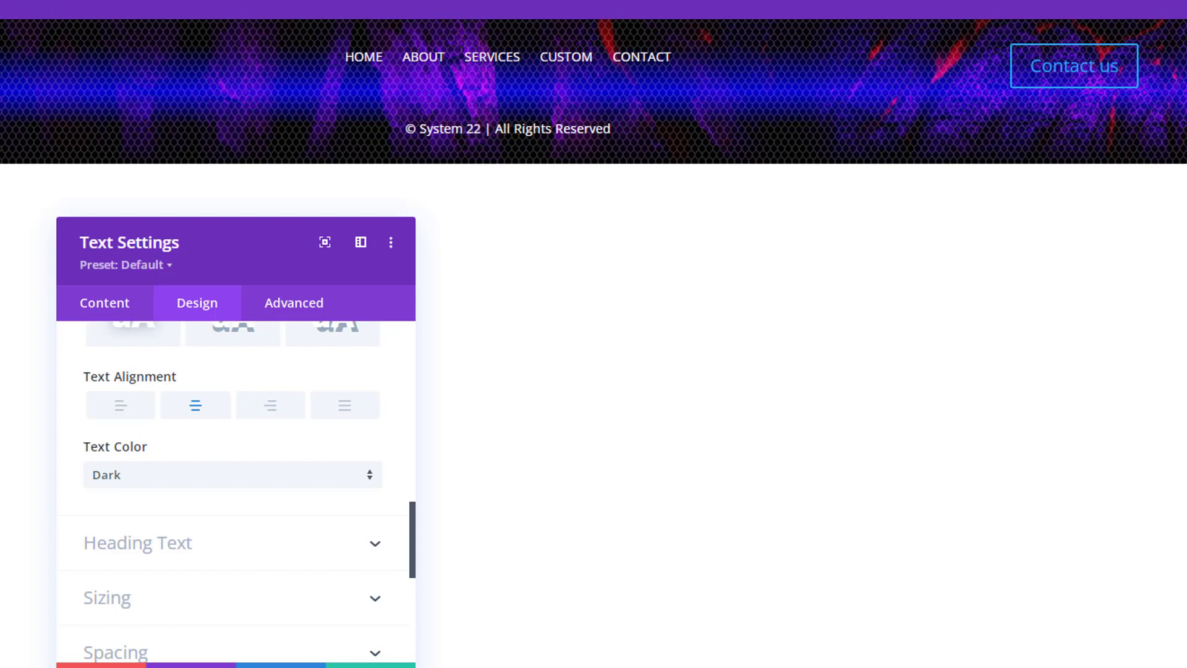
mouse_move(236, 377)
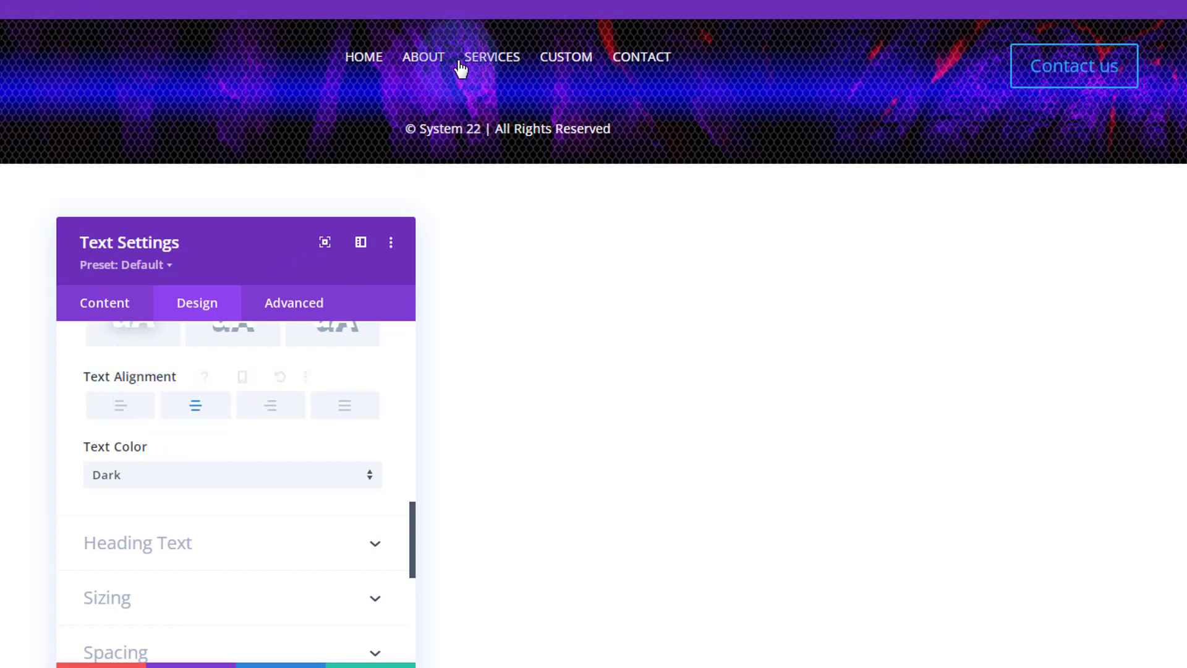
click(348, 330)
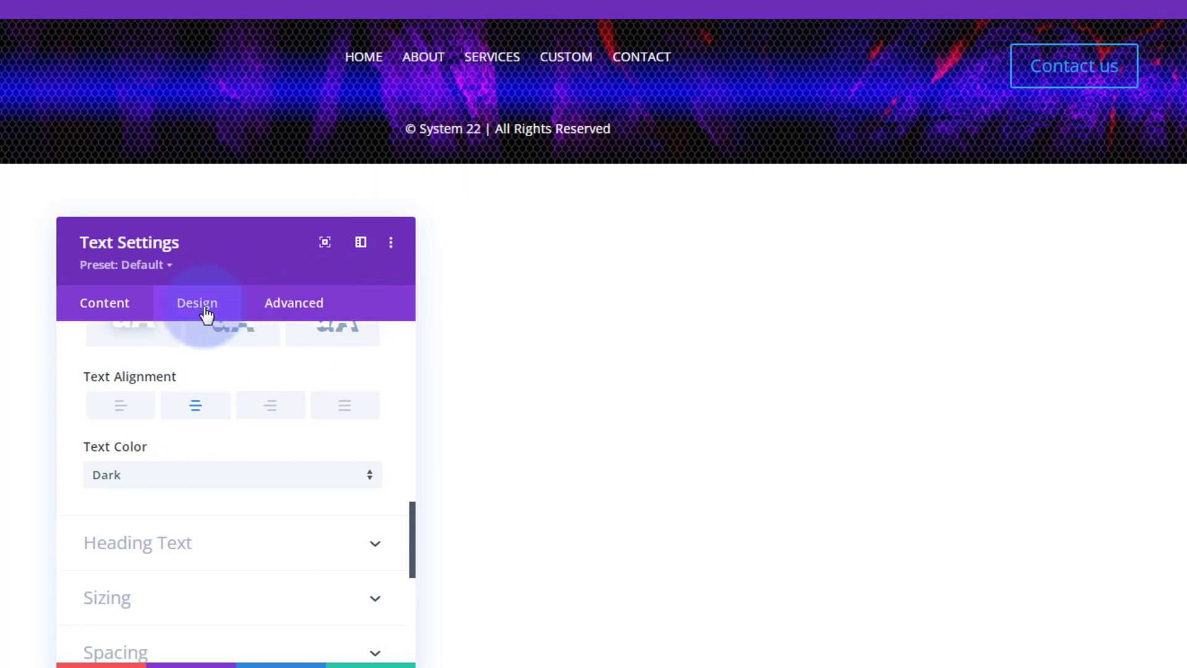
Set the copyright text module's top margin to -32px and save the text settings
scroll(238, 462, down, 3)
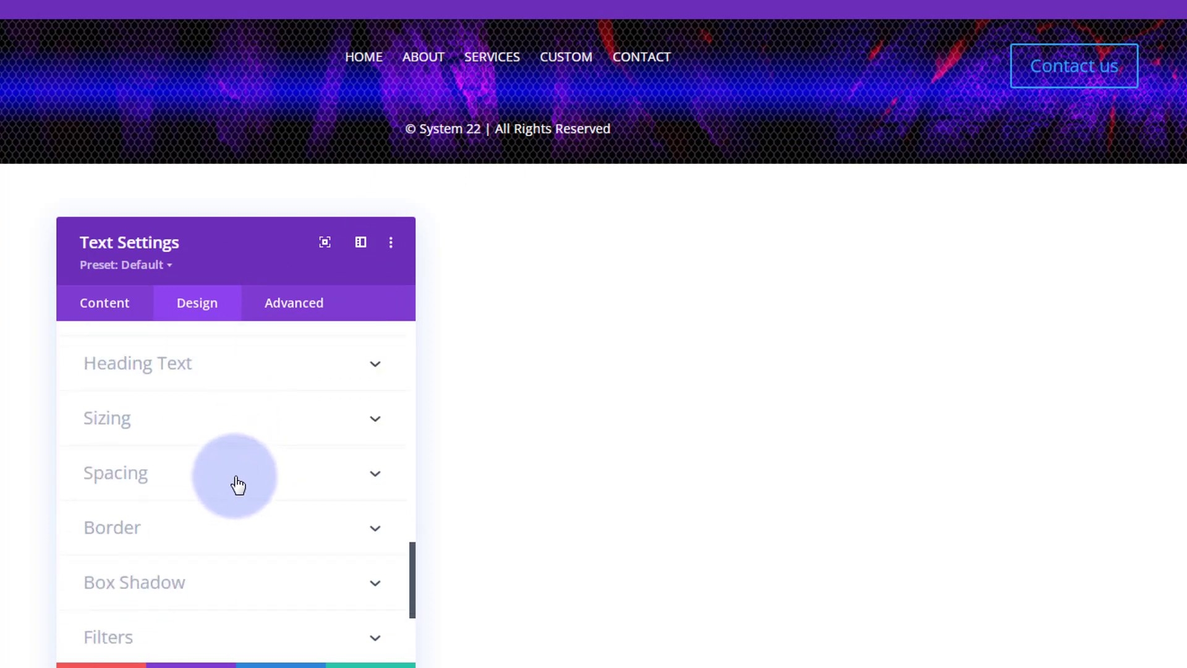
click(238, 485)
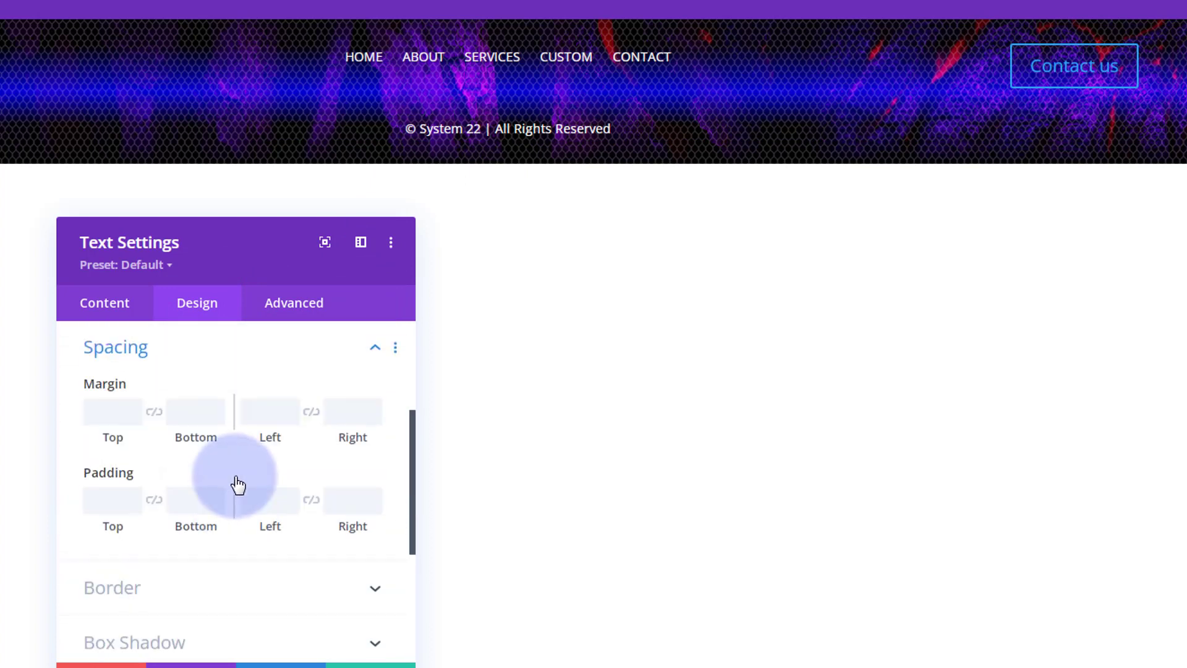
click(136, 420)
click(136, 420)
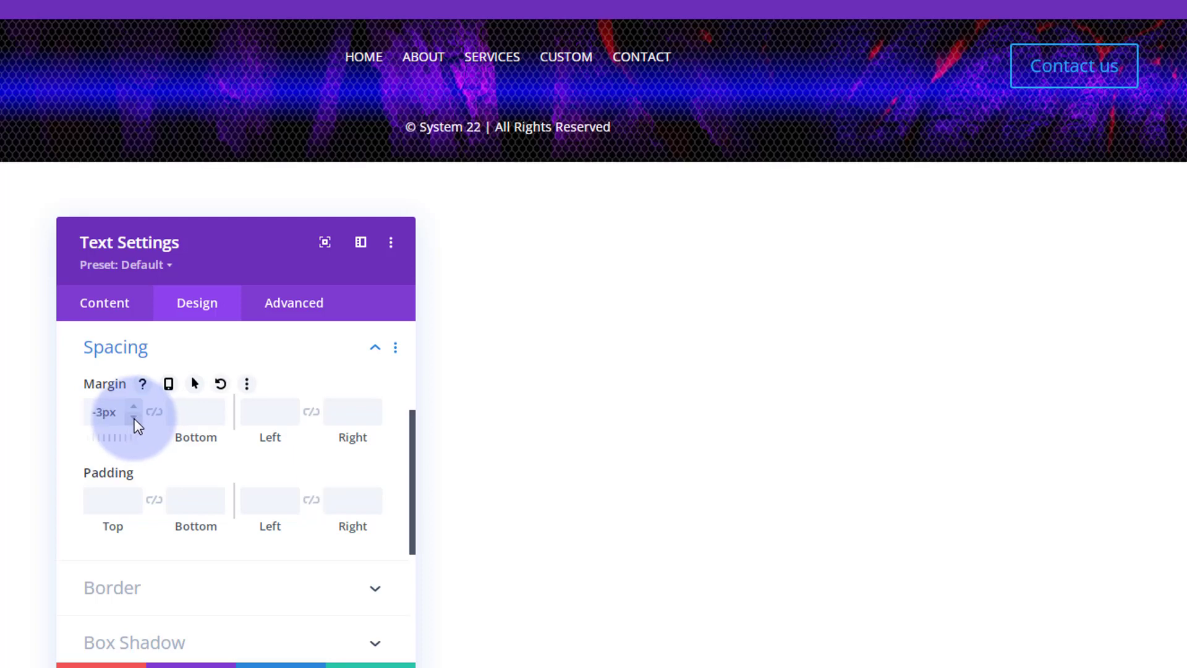
click(135, 419)
click(135, 420)
click(136, 419)
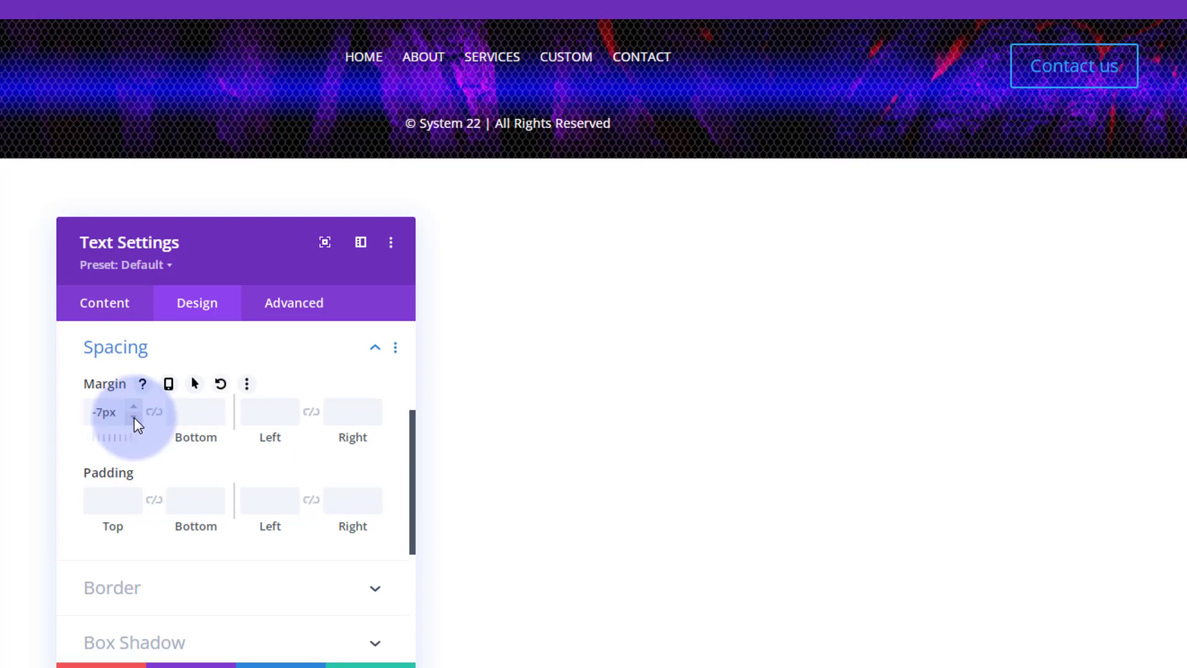
click(135, 419)
click(135, 419)
click(135, 419)
click(99, 413)
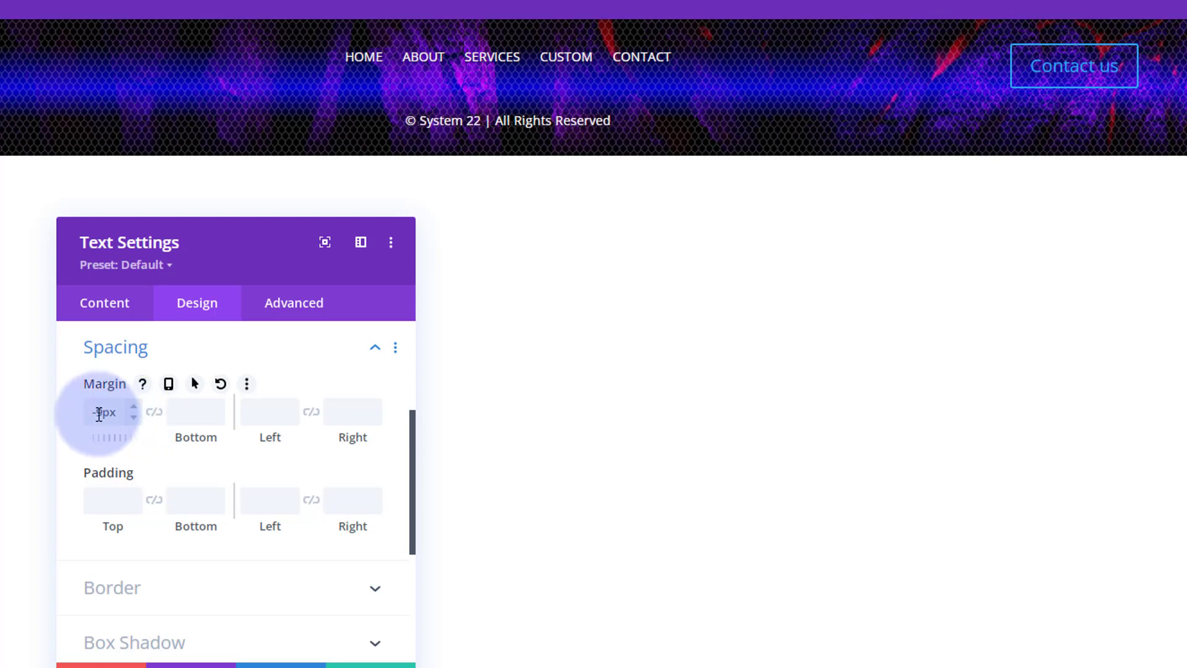
drag(99, 412, 103, 412)
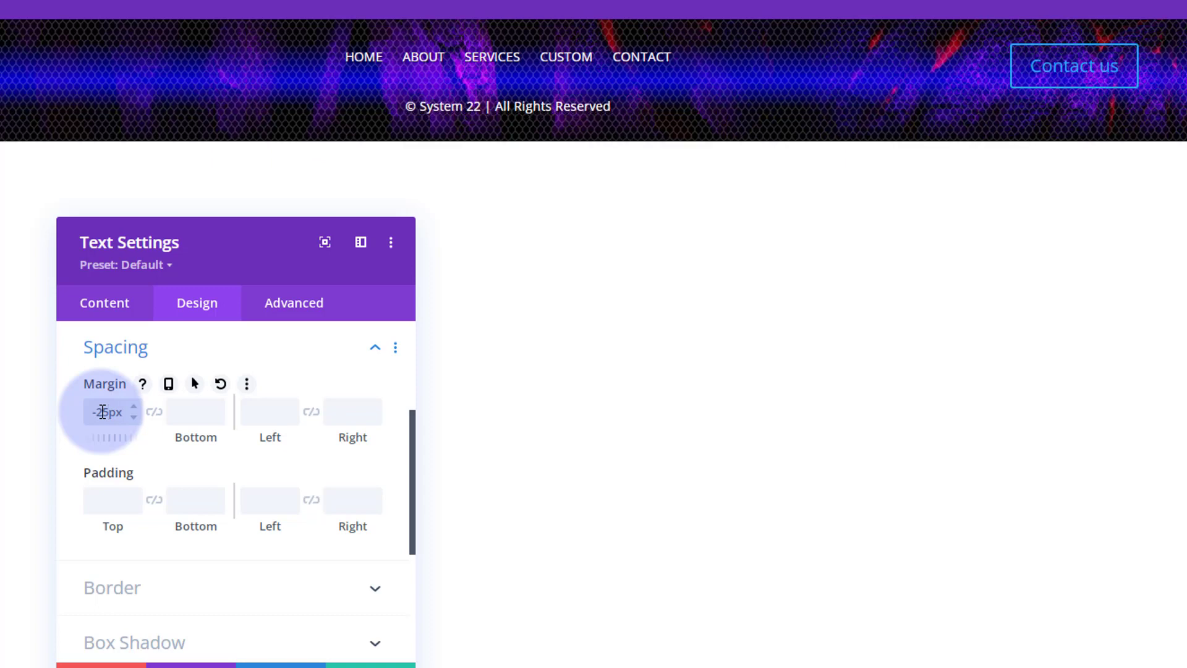
drag(95, 412, 109, 413)
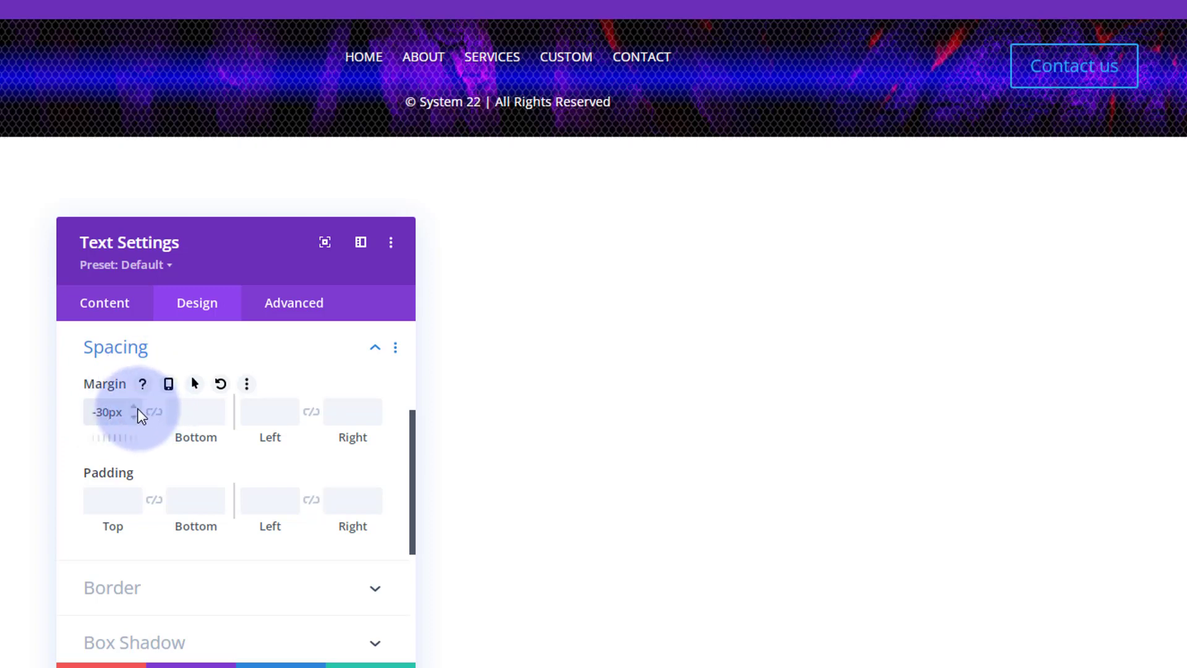
click(132, 417)
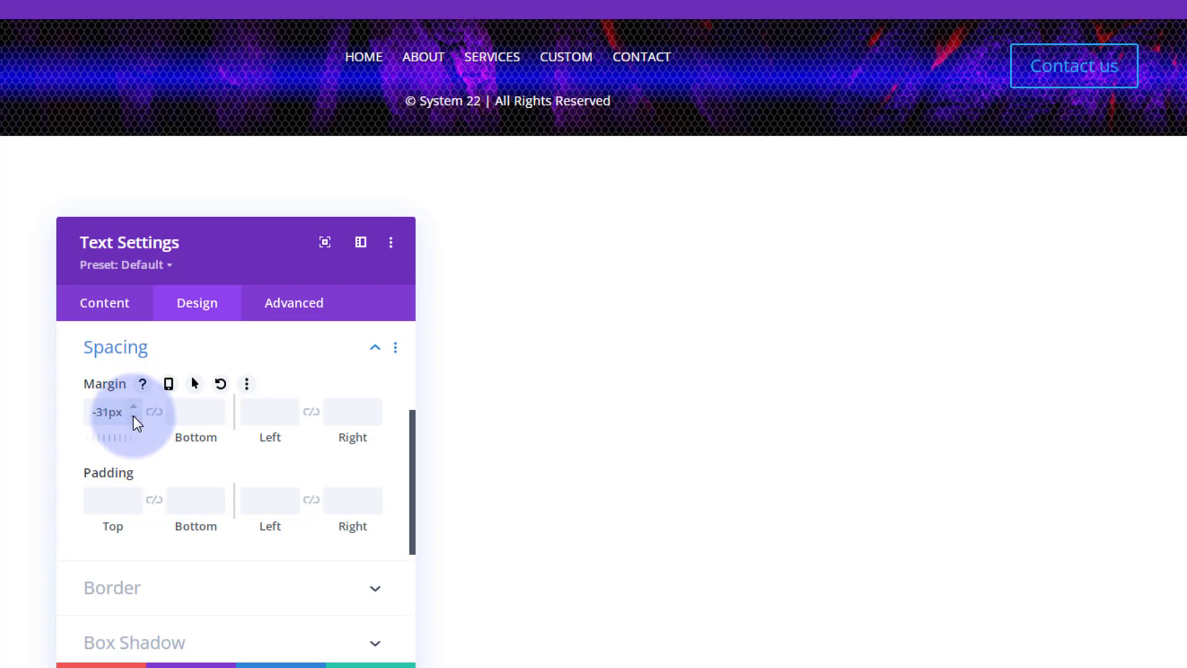
click(135, 417)
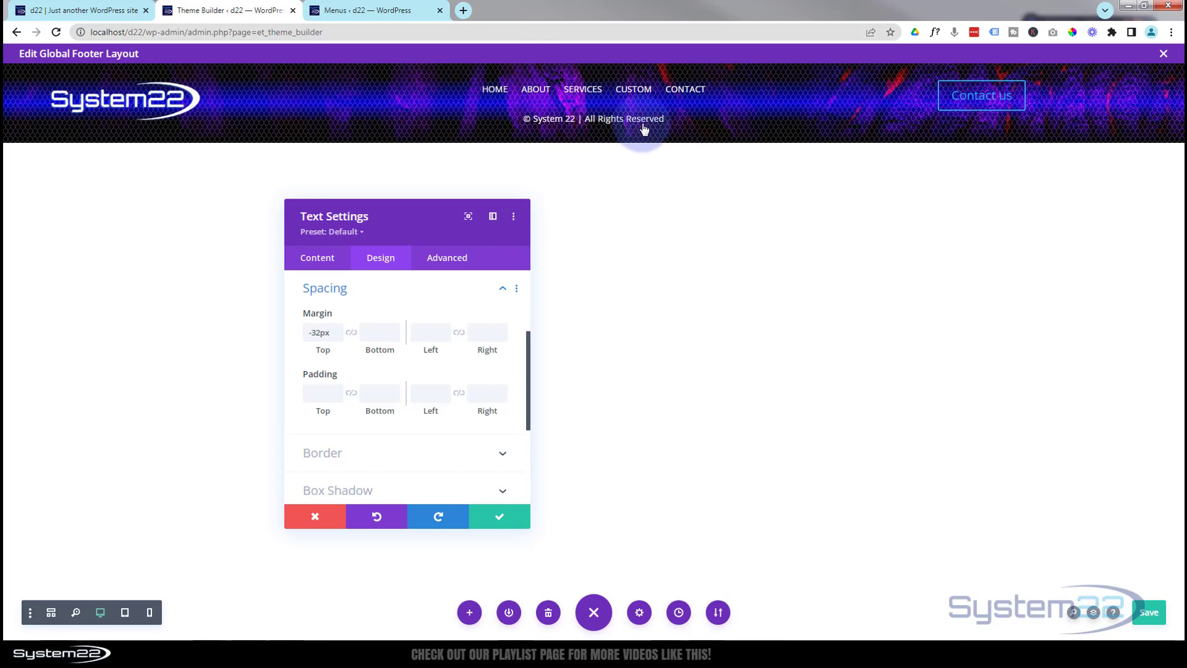
click(500, 517)
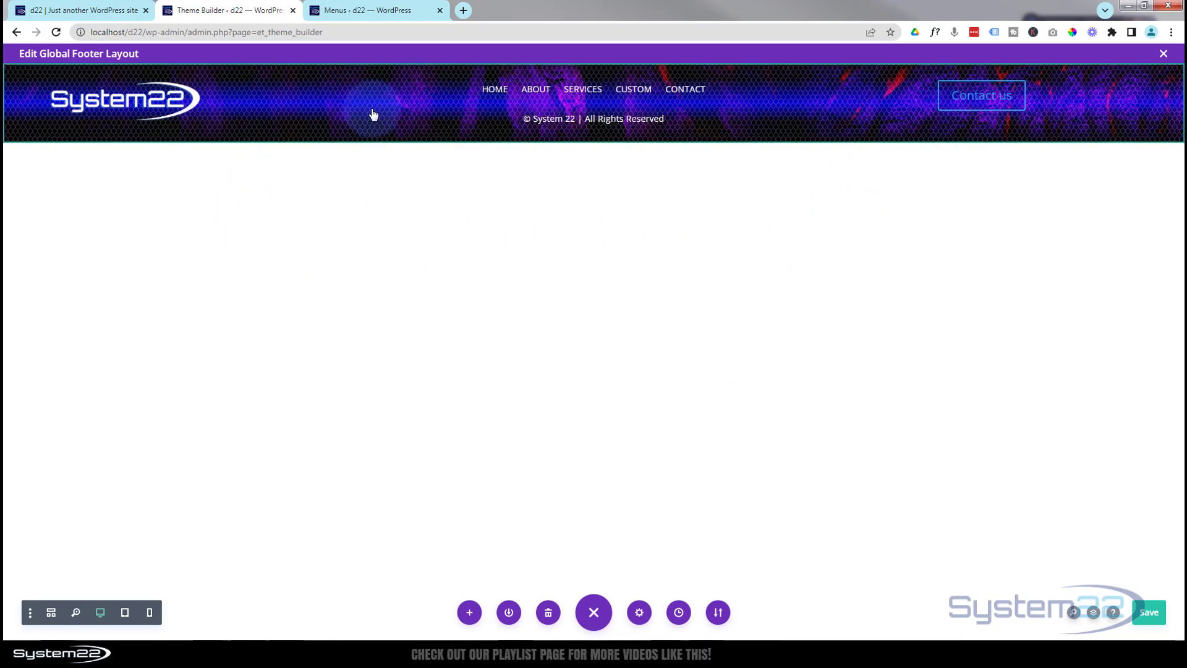
Open the settings of the Contact us button module and center the button's alignment in its column
click(954, 125)
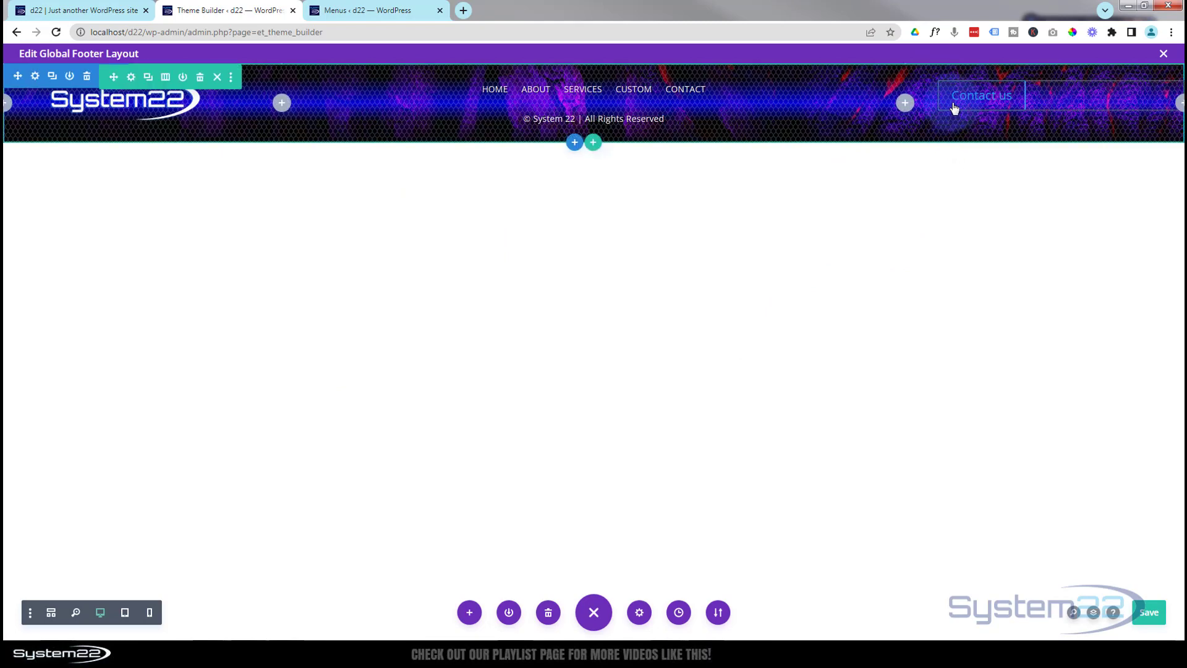
mouse_move(954, 108)
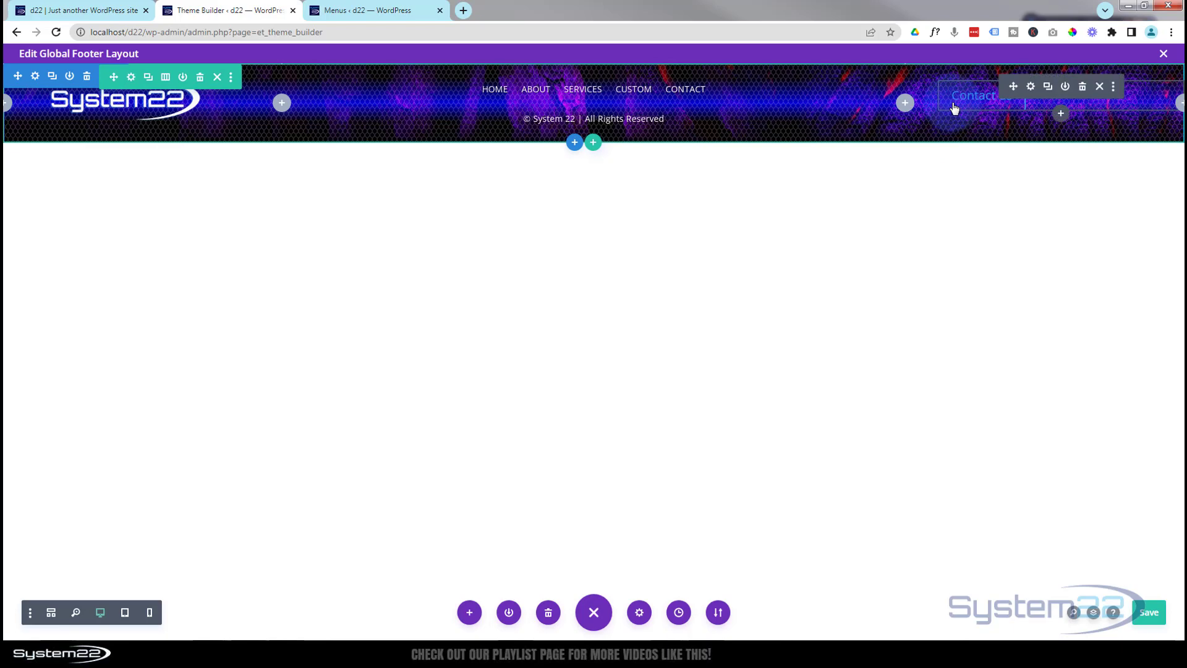
click(1031, 87)
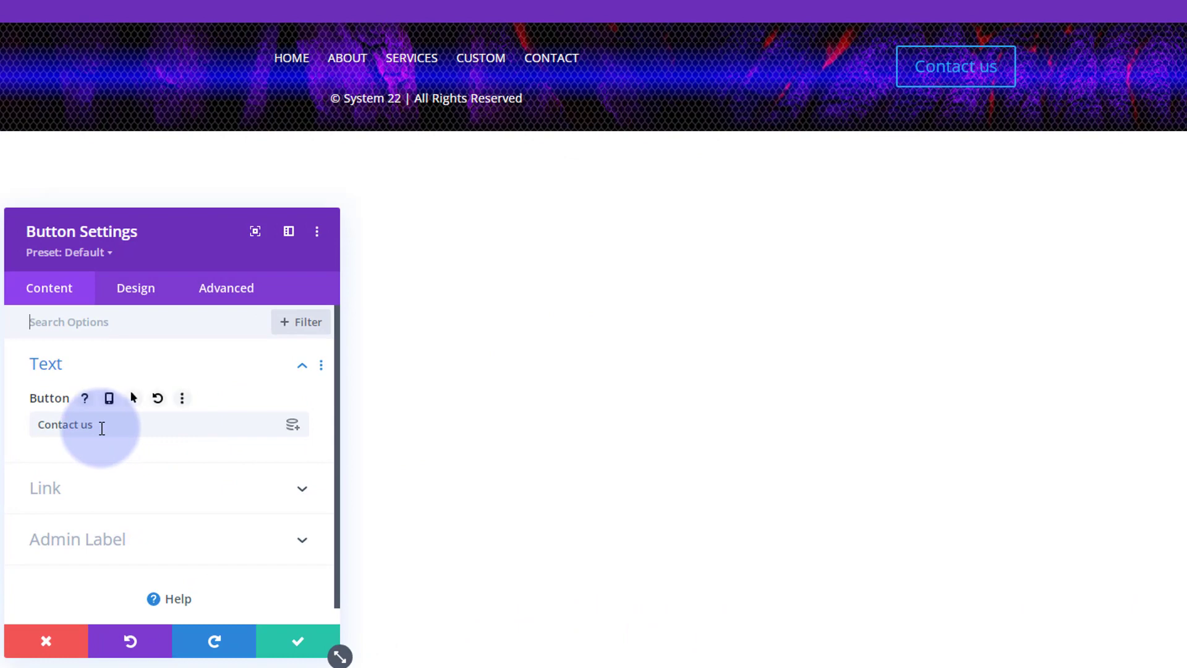
click(99, 498)
click(147, 299)
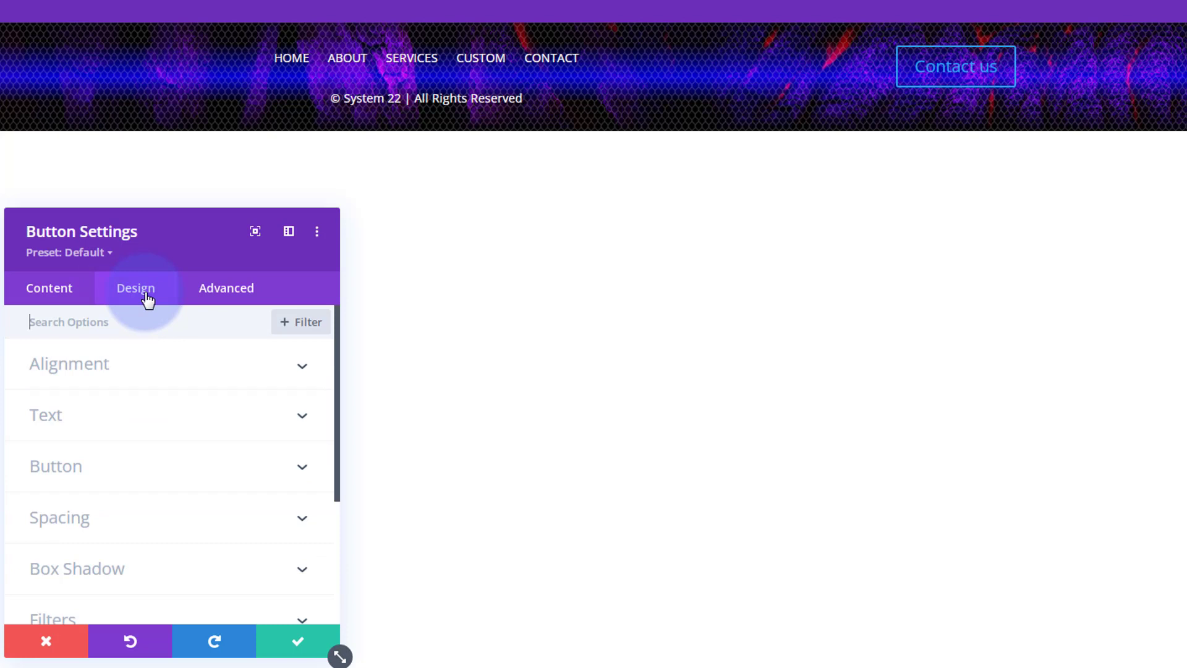
click(156, 366)
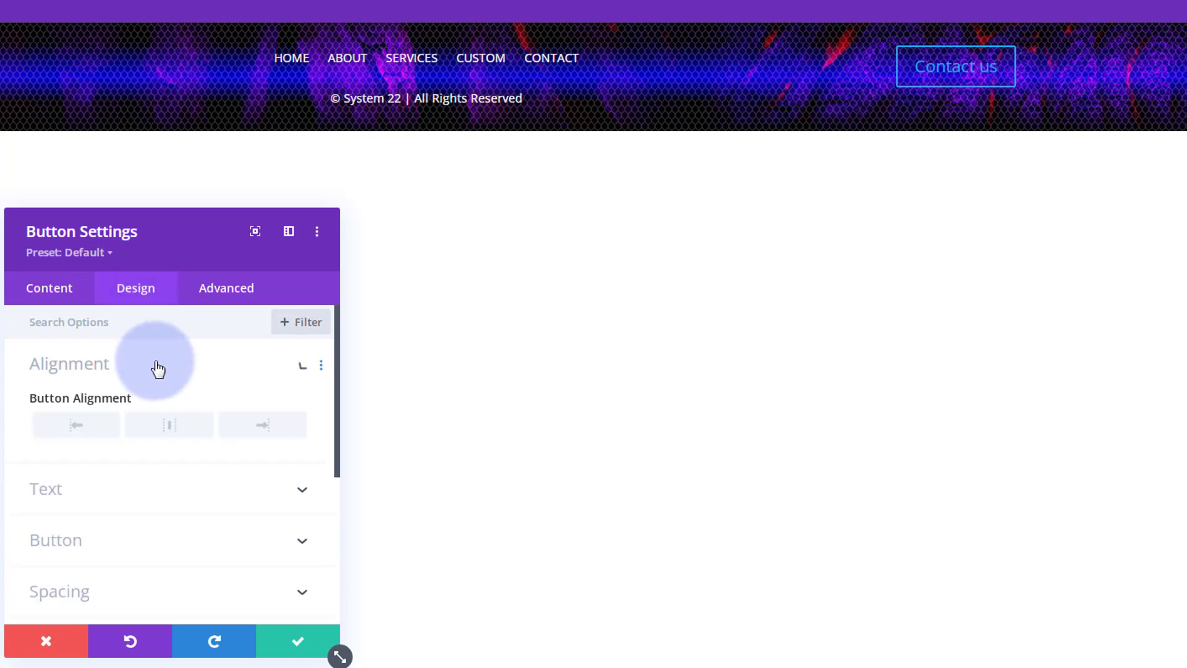
click(166, 426)
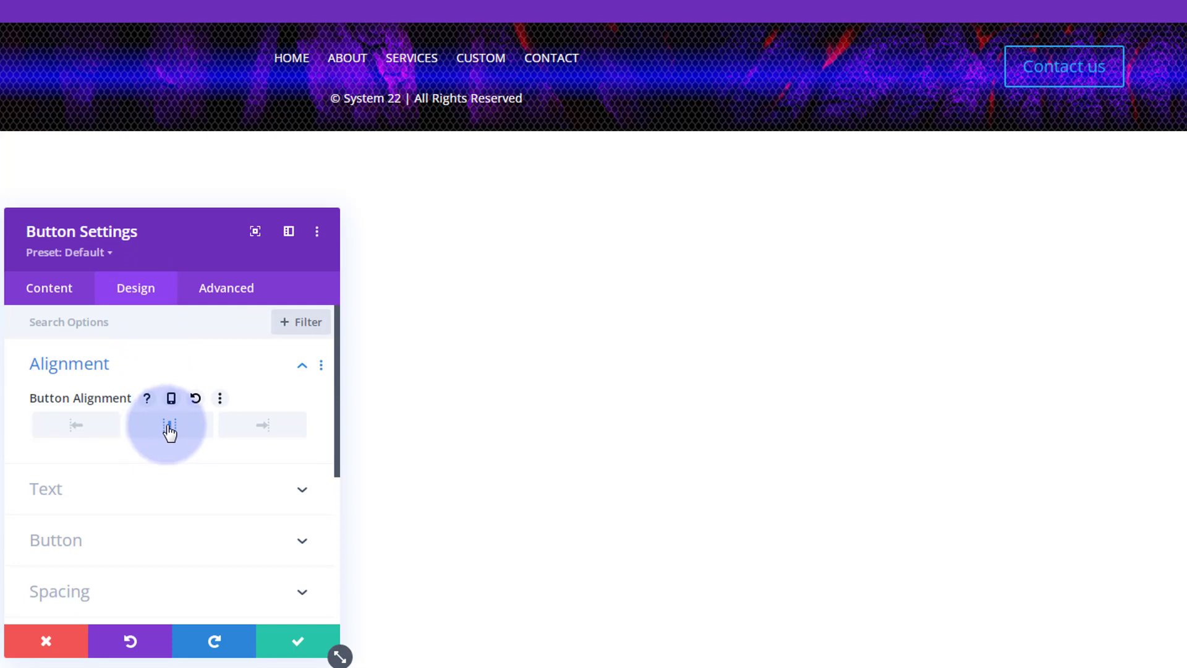
Enable custom styles for the Contact us button and set its text color to white (#ffffff)
scroll(168, 431, down, 3)
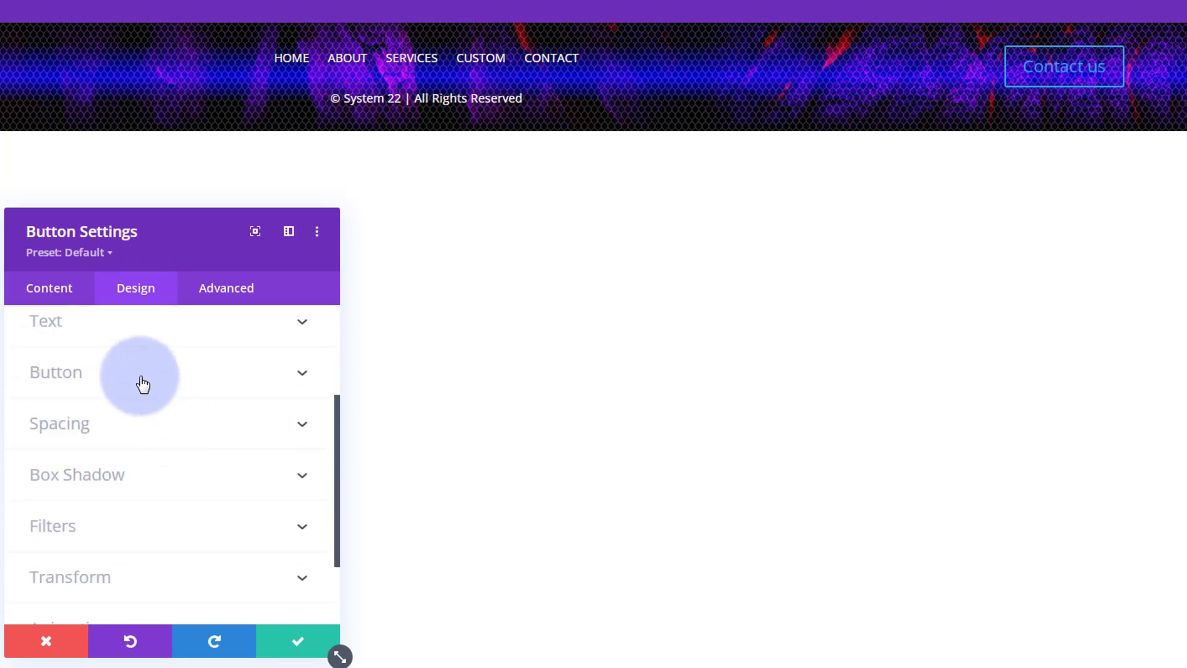
click(143, 383)
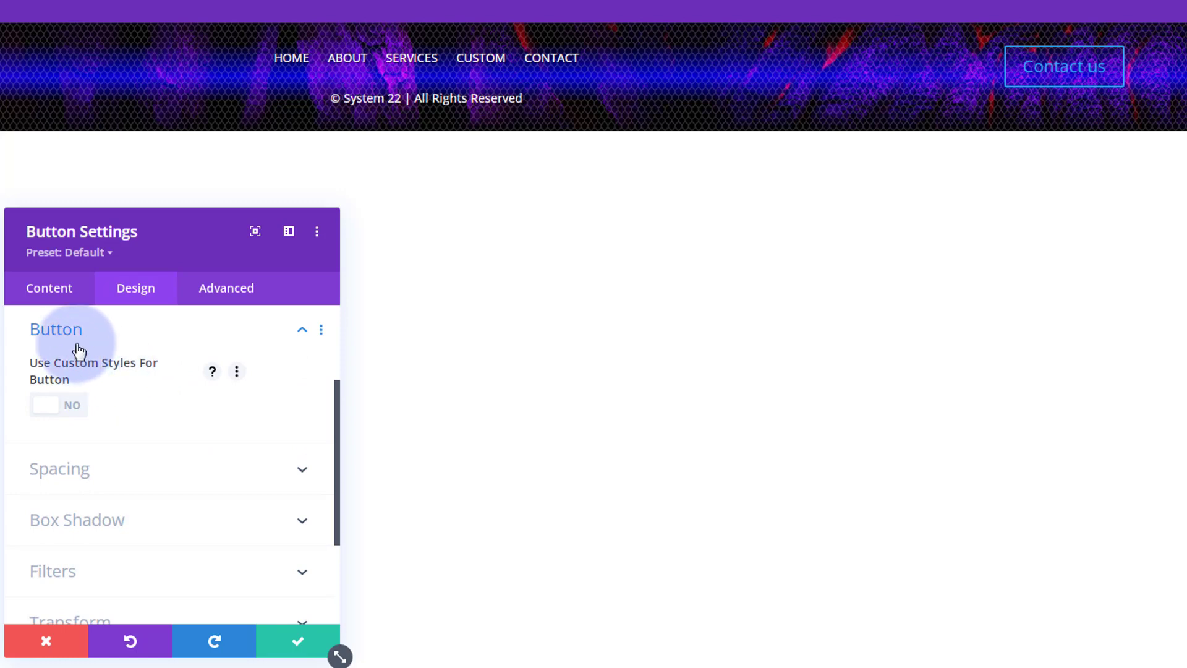
click(76, 408)
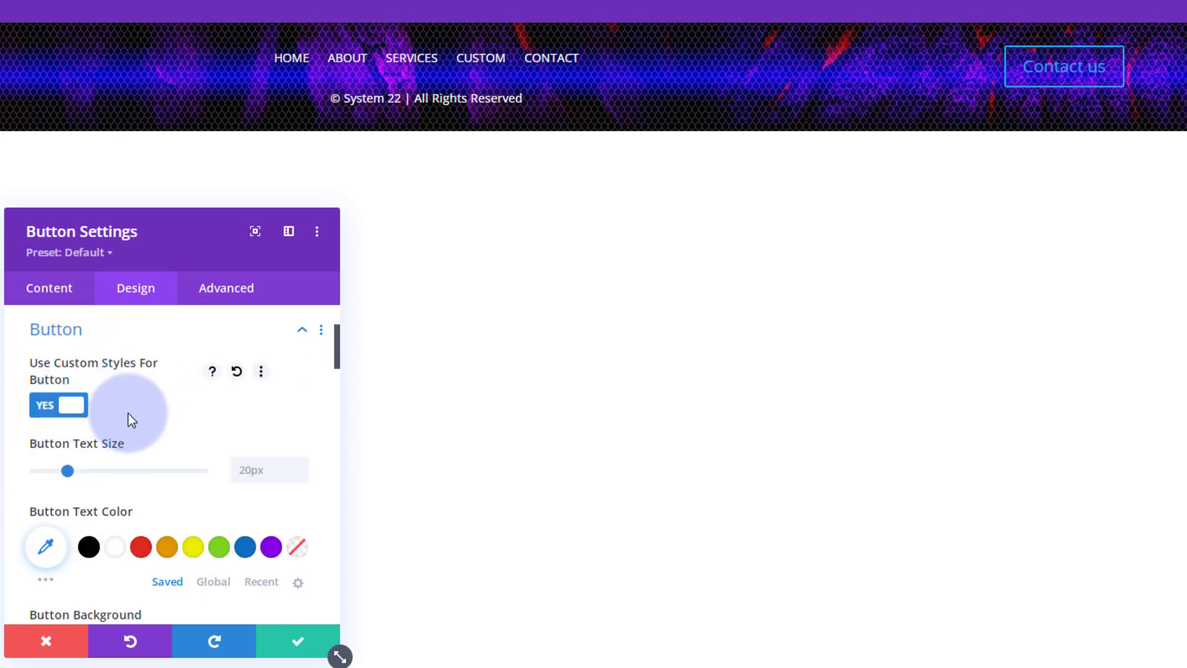
scroll(128, 412, down, 1)
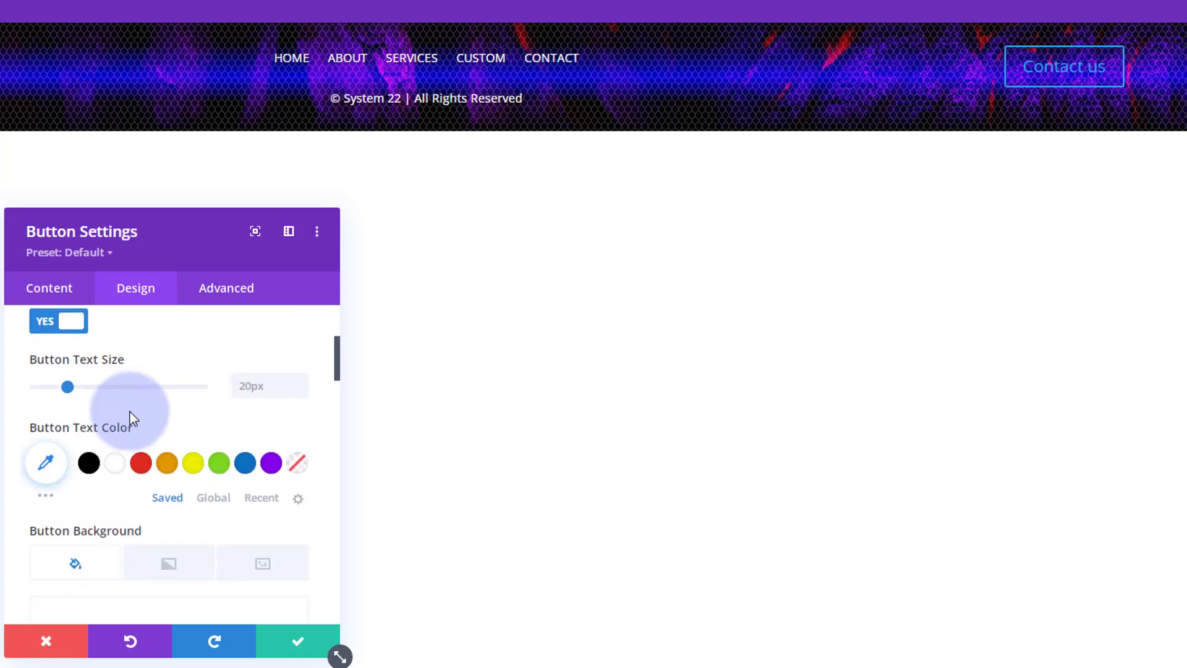
click(121, 465)
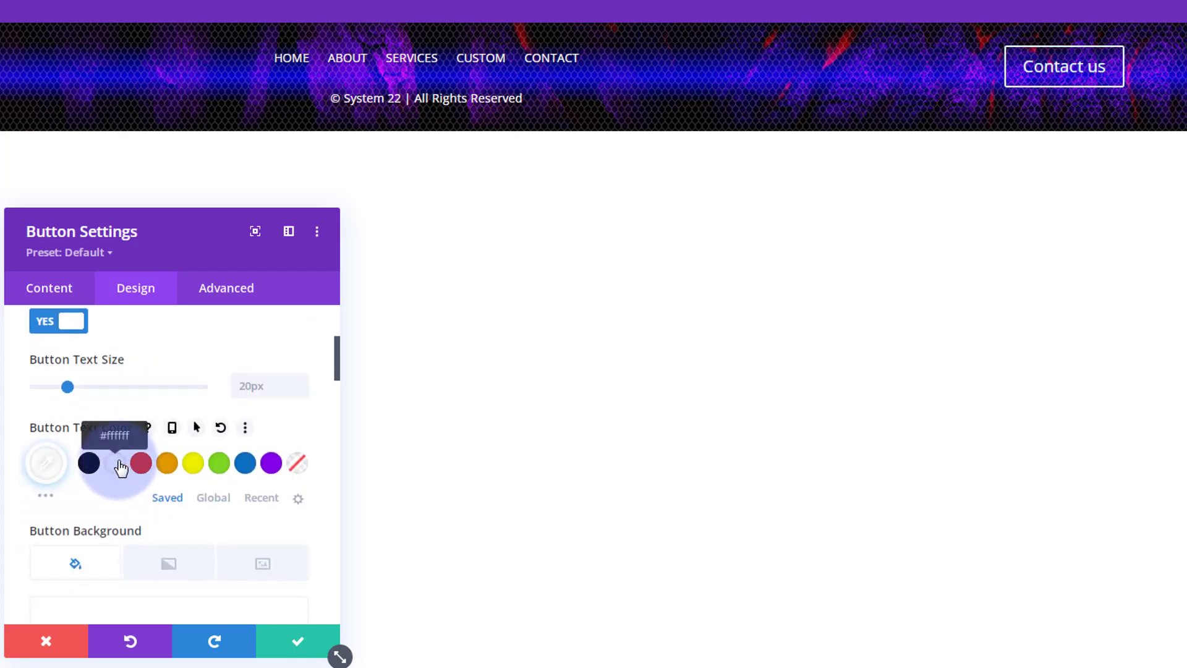
Give the Contact us button a solid purple background color from the saved swatches
scroll(120, 465, down, 1)
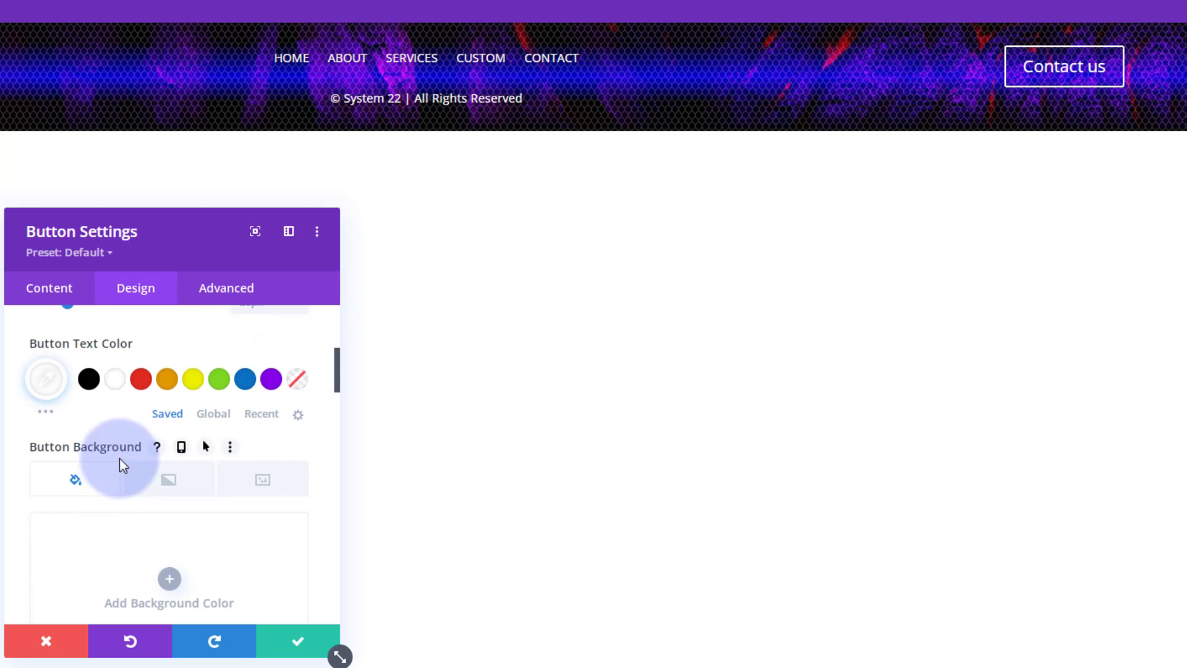
scroll(120, 458, down, 2)
scroll(120, 459, up, 1)
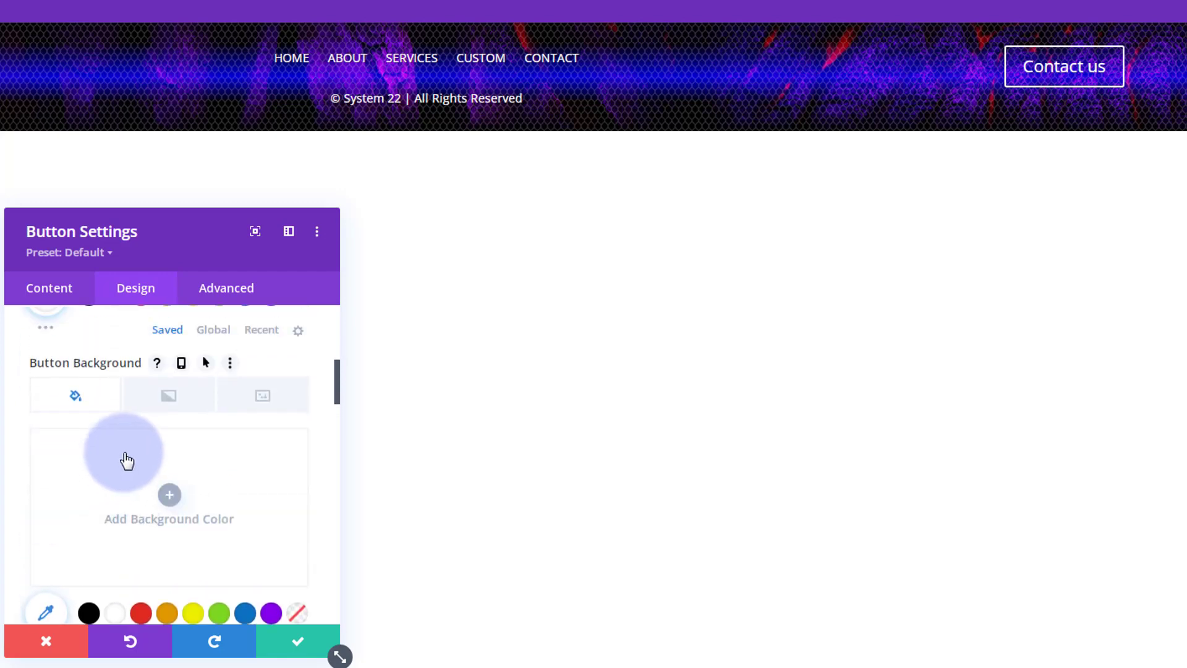
click(271, 614)
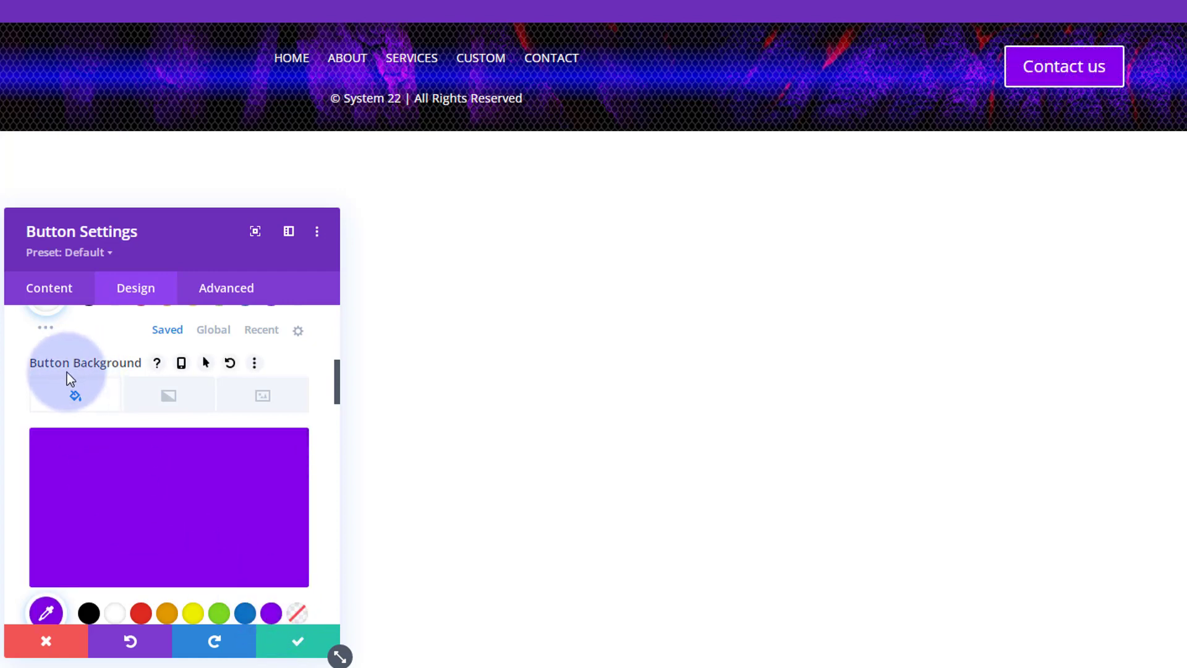
Set the button background's hover color to blue (#0c71c3) and return to the desktop state
click(206, 364)
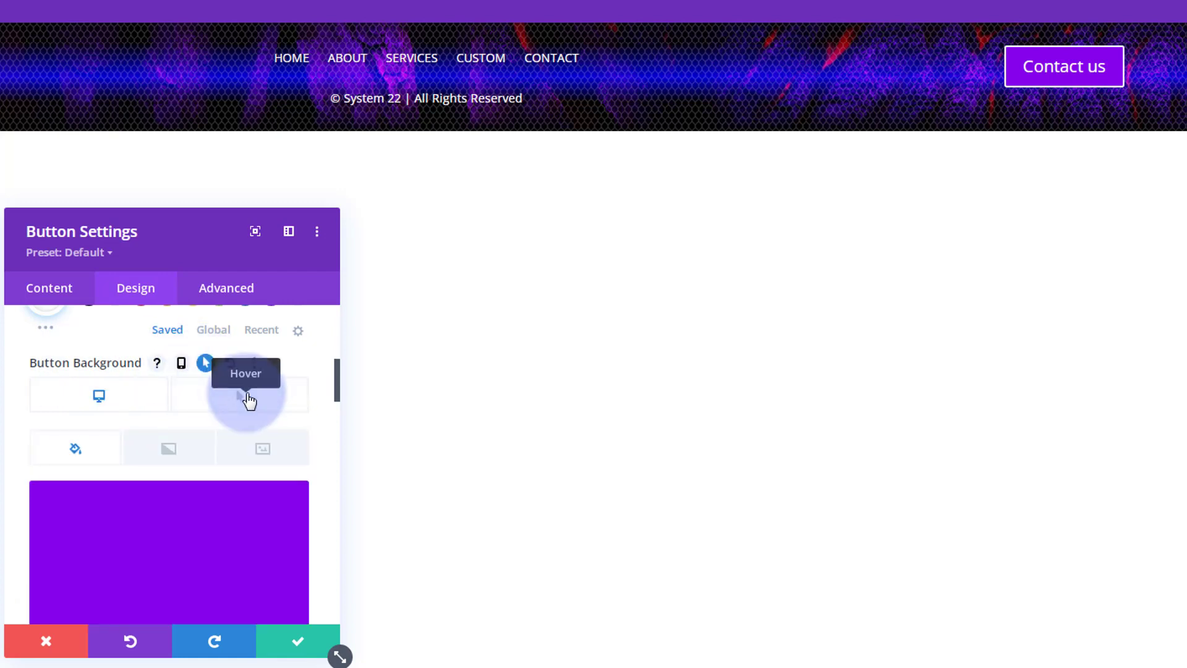
click(247, 400)
scroll(246, 464, down, 2)
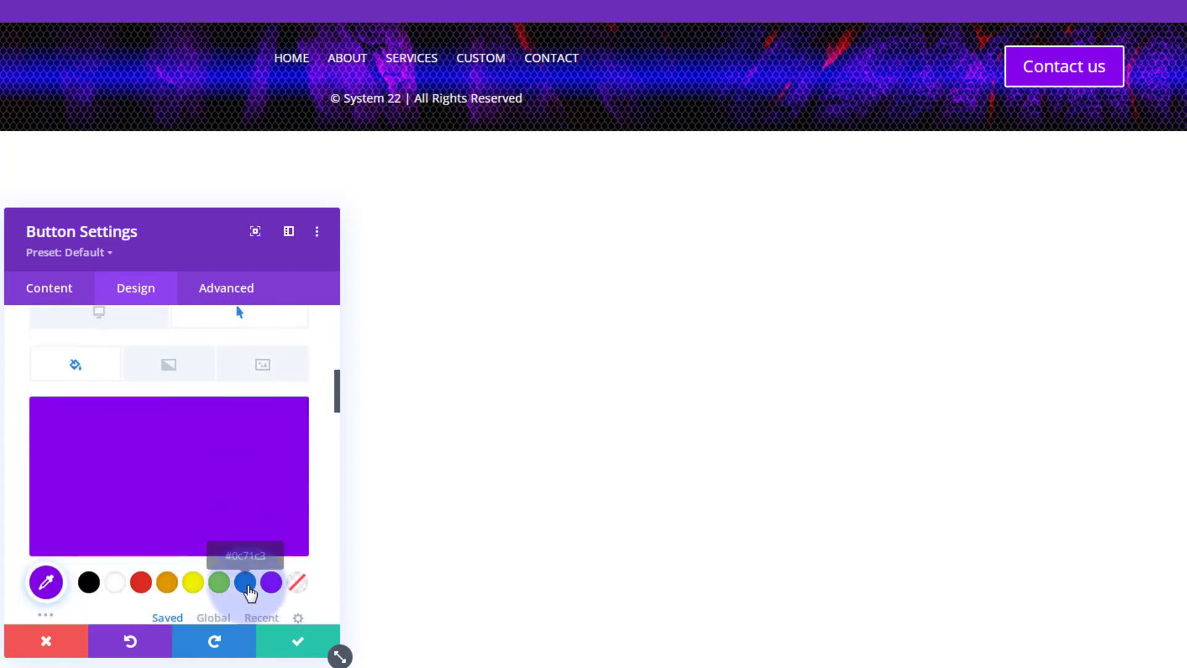
click(245, 583)
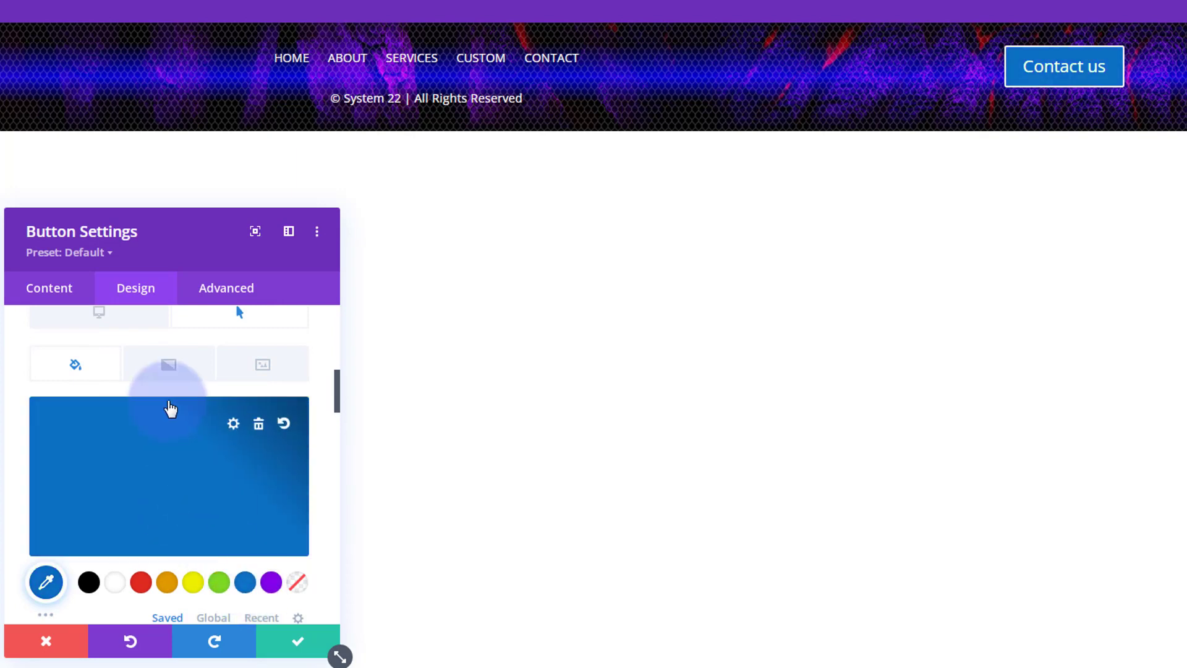
click(113, 328)
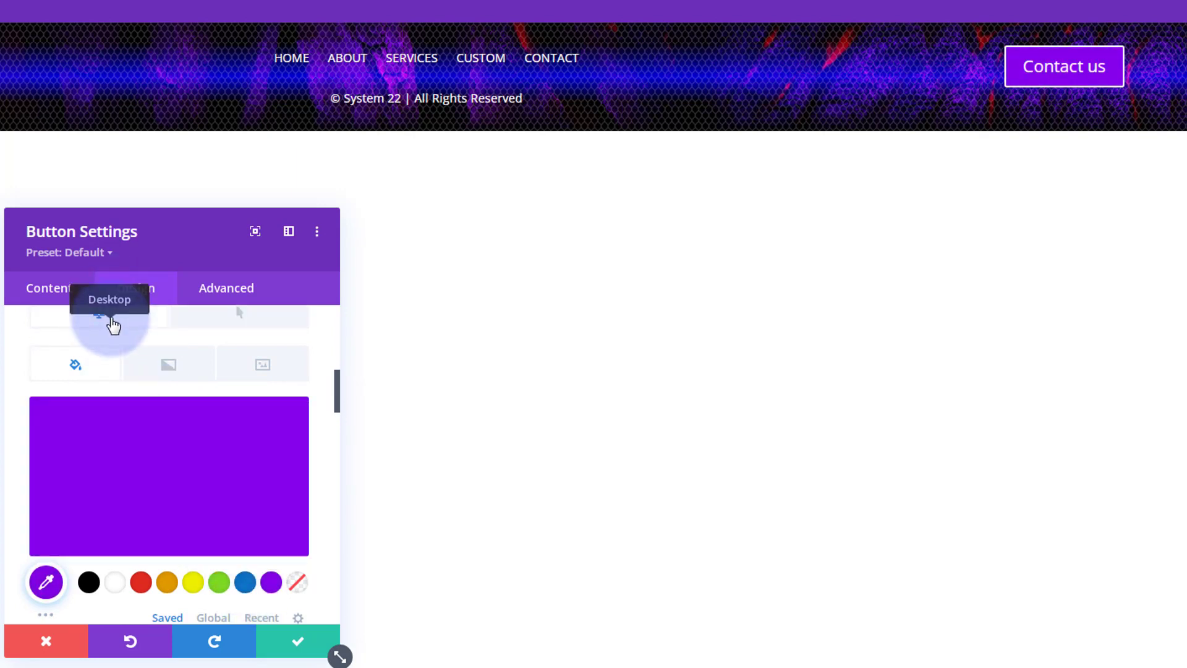
Remove the Contact us button's outline by setting its border width to 0px
mouse_move(146, 418)
scroll(146, 416, down, 2)
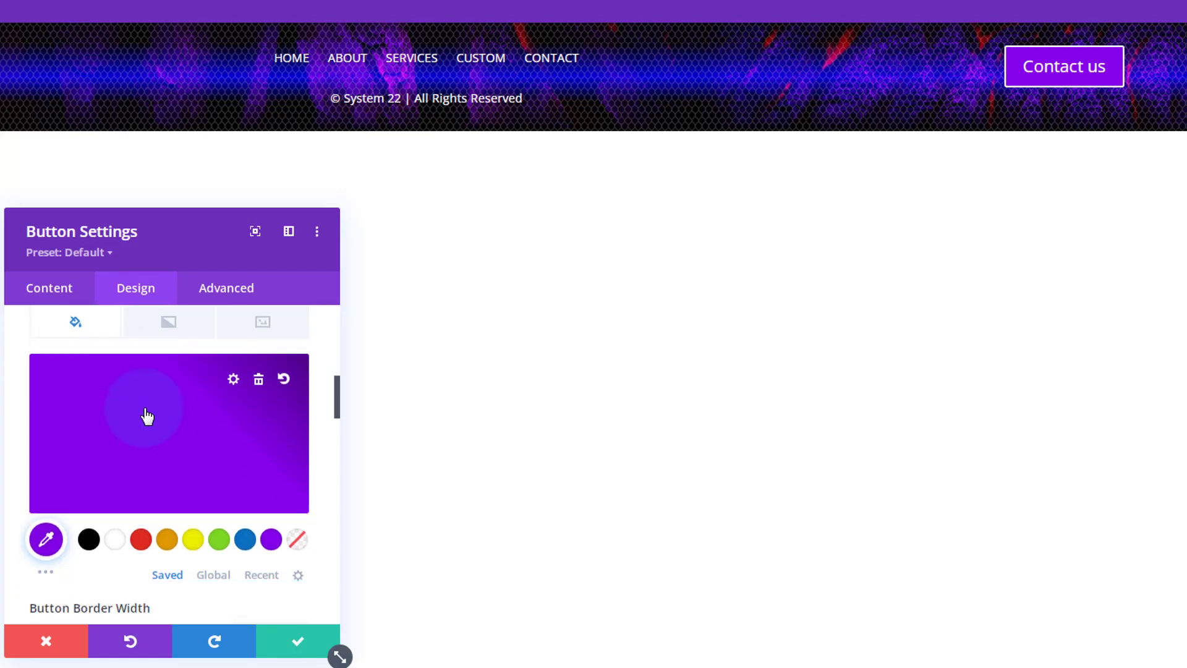
scroll(147, 414, down, 2)
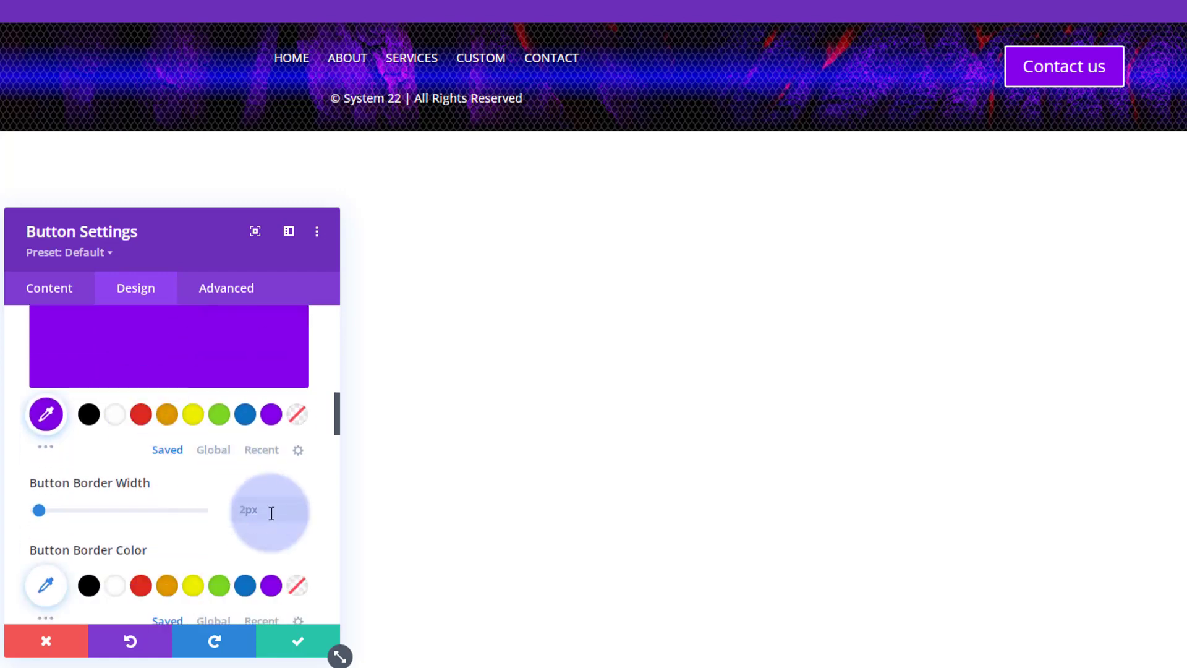
click(298, 513)
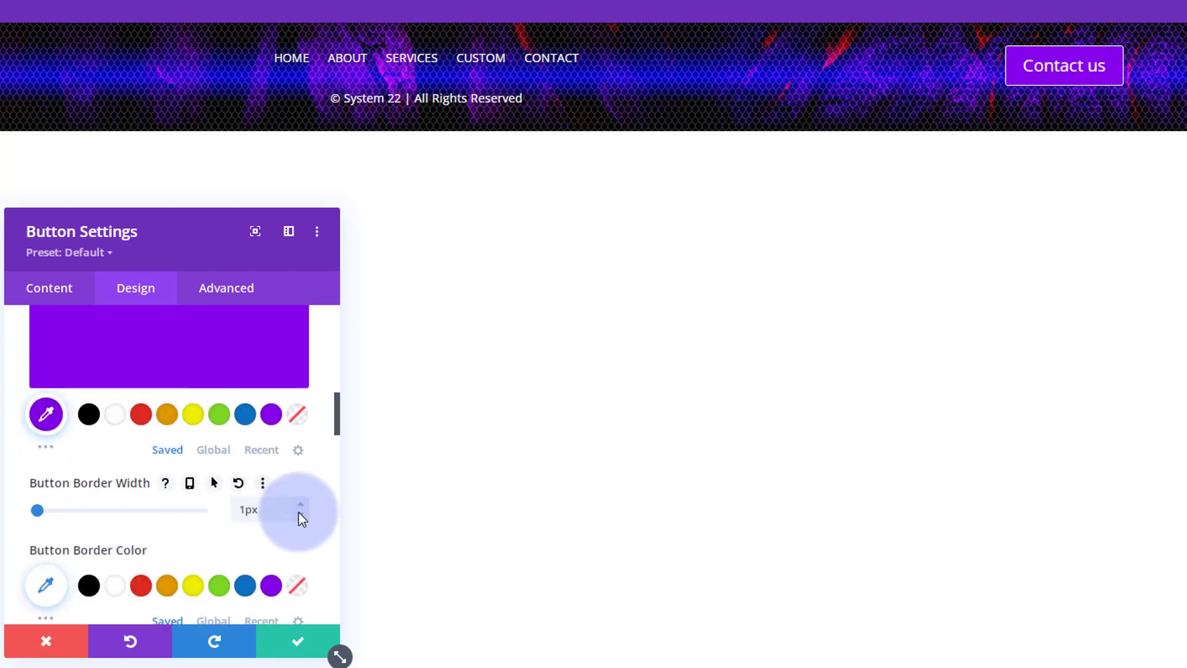
click(298, 513)
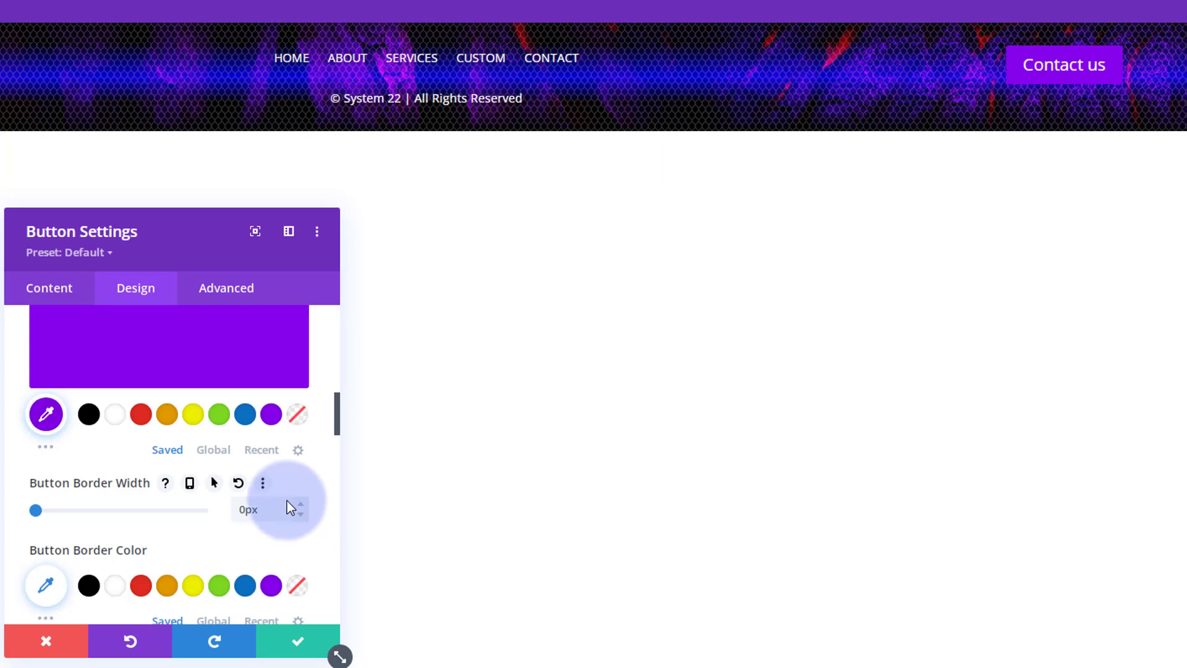
Move the settings window clear of the Contact us button and turn off its button icon
drag(205, 264, 742, 75)
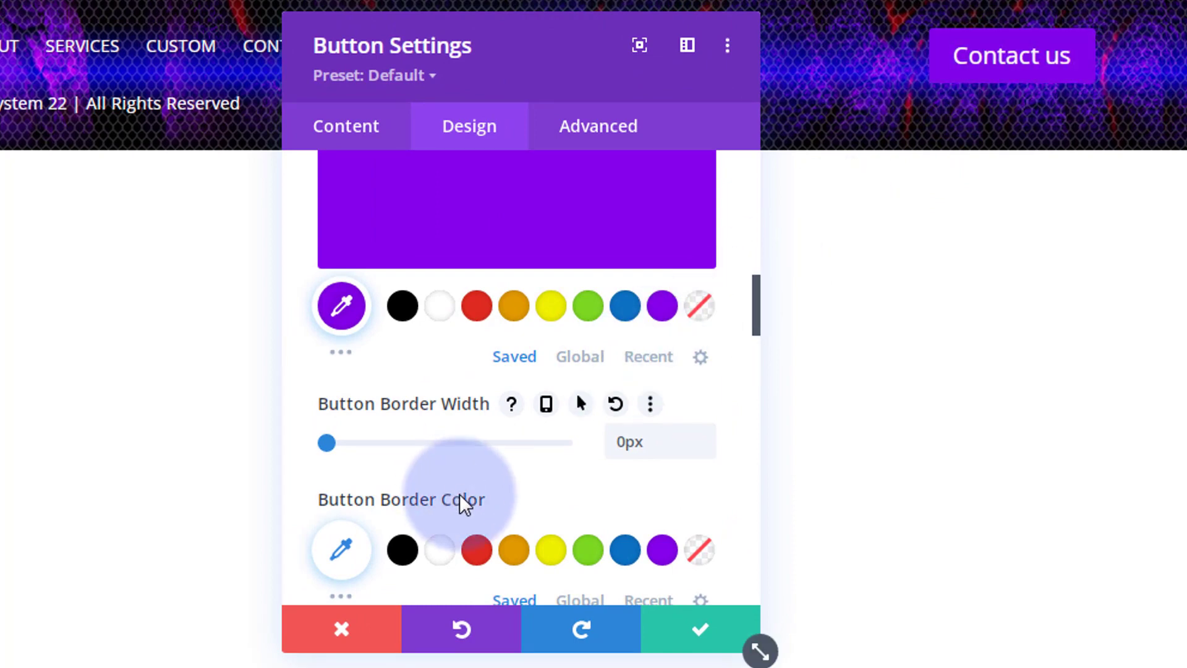
scroll(509, 448, down, 4)
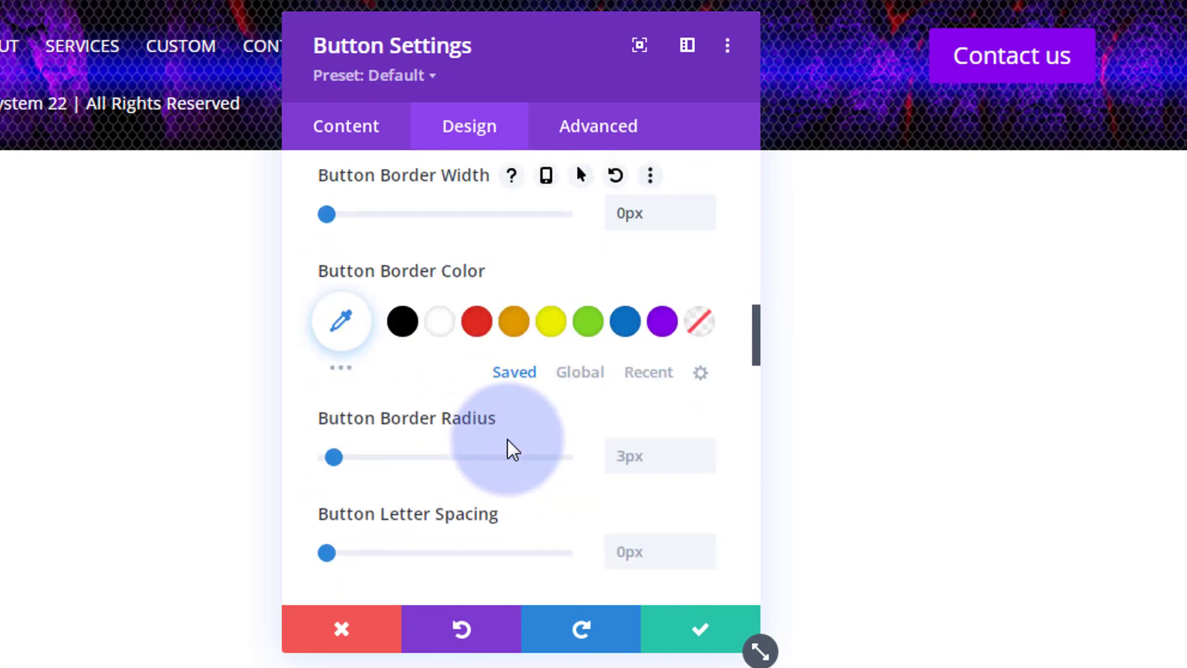
scroll(507, 439, down, 8)
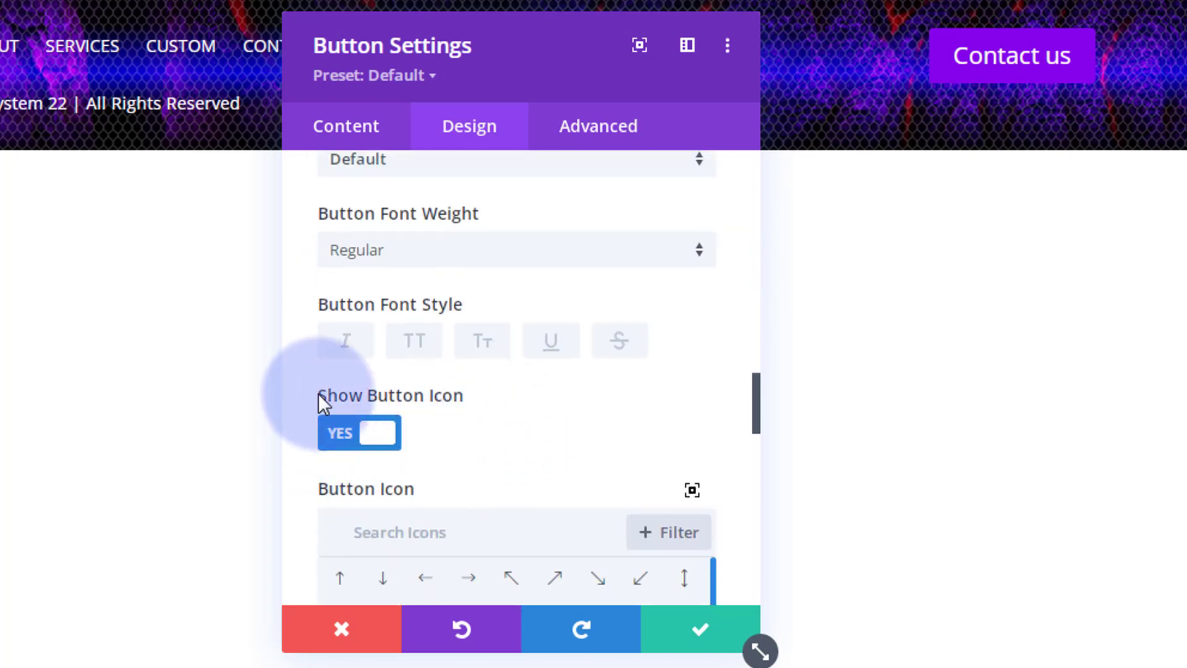
mouse_move(342, 396)
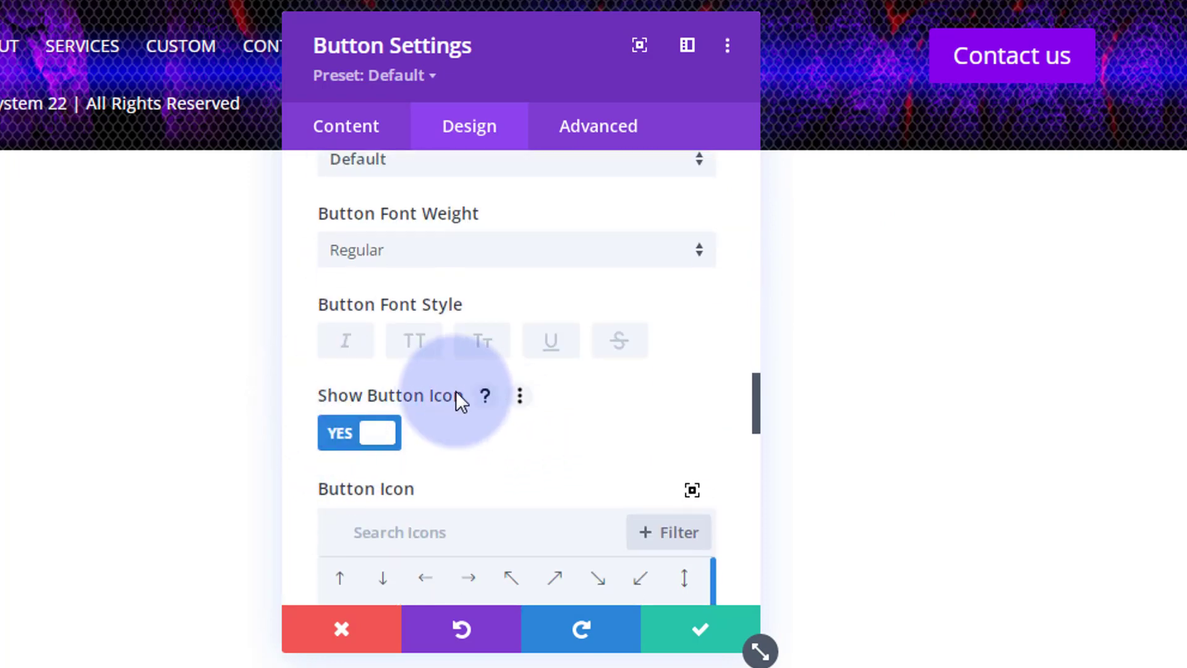
click(340, 436)
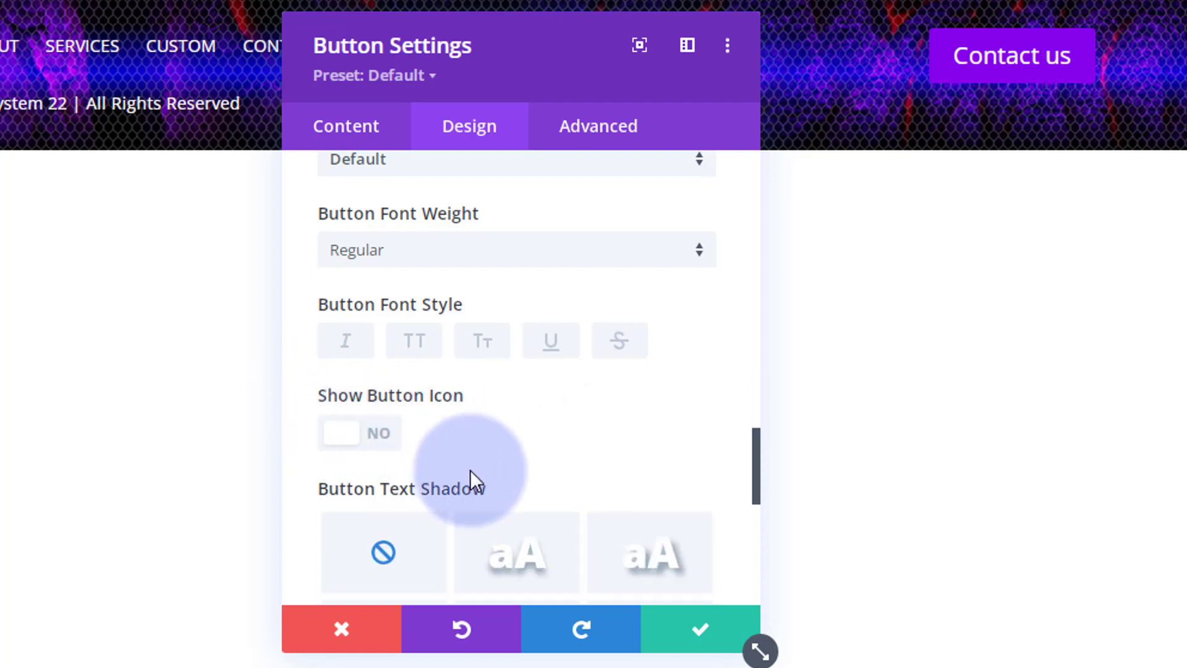
Set the Contact us button's font style to uppercase, keeping the default font
scroll(469, 470, up, 2)
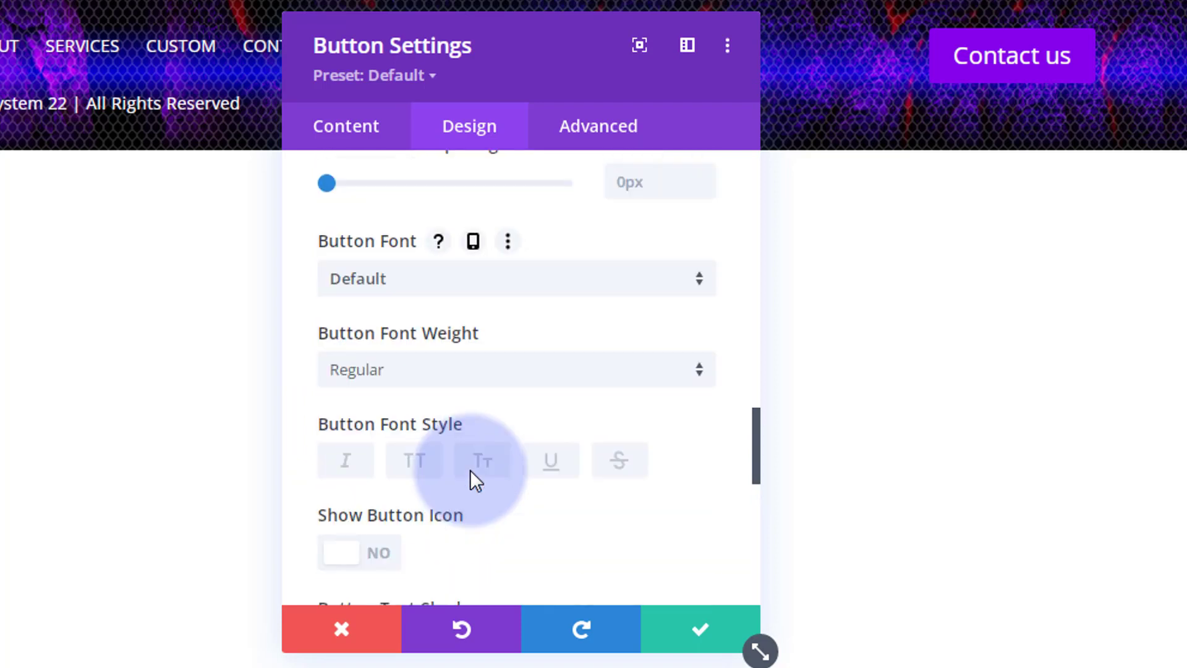
click(461, 287)
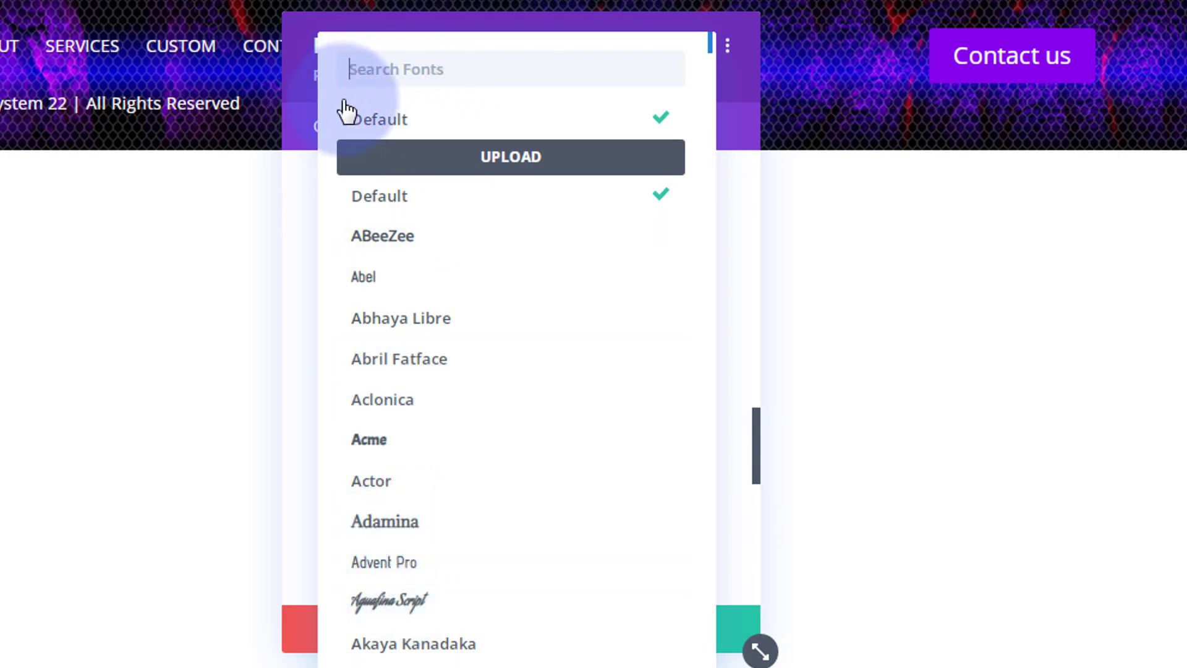
click(294, 90)
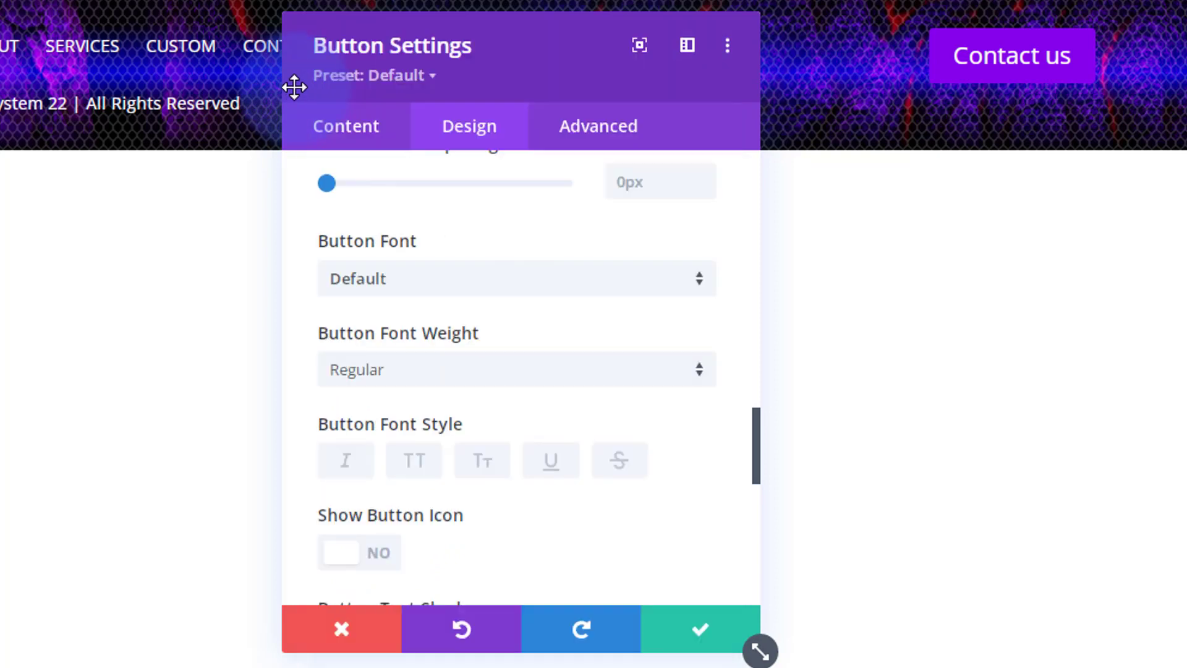
click(413, 463)
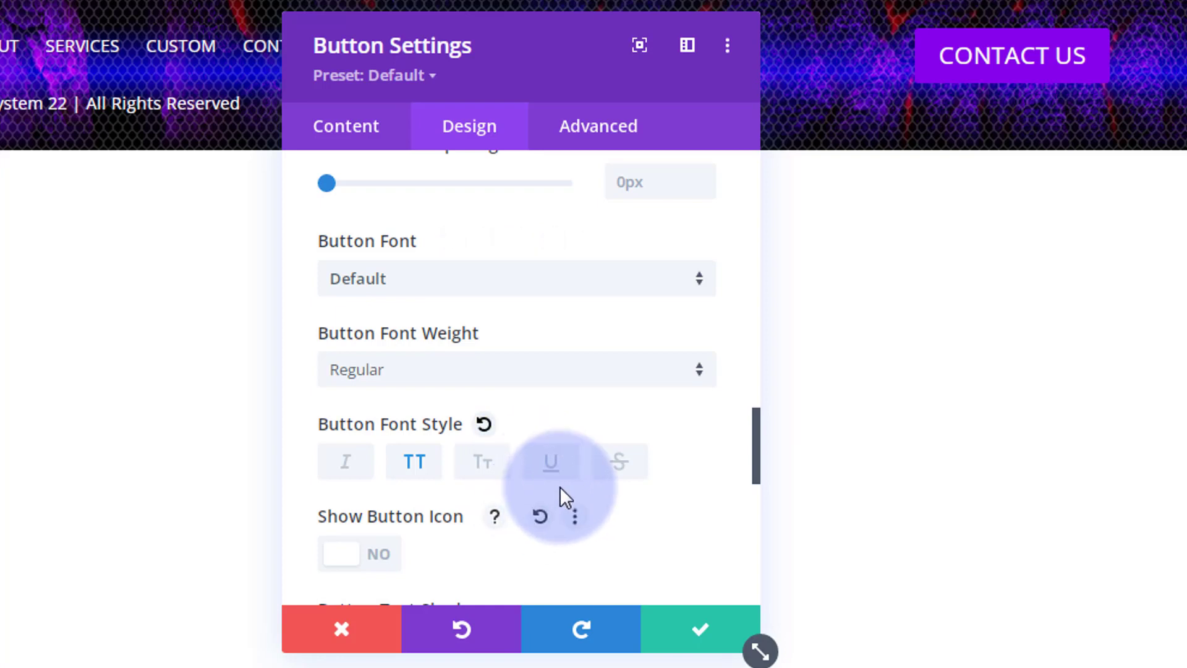
Apply the blurred diagonal text shadow preset with 0.08em horizontal length, vertical length and blur to the button text
scroll(560, 489, down, 2)
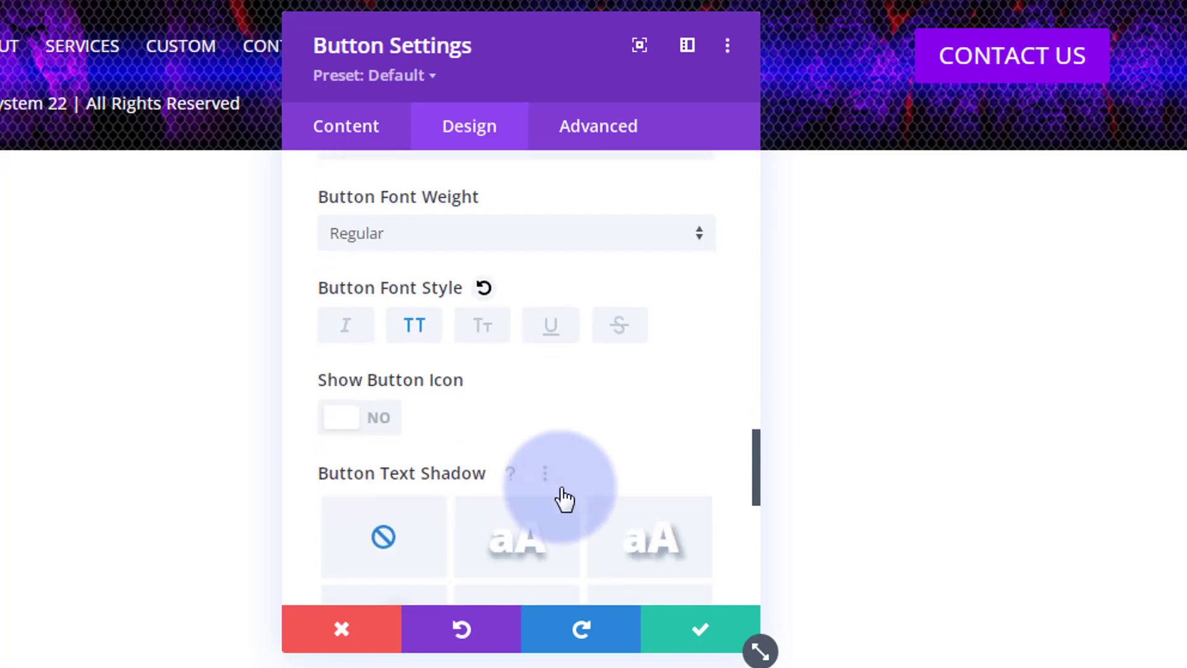
scroll(564, 499, down, 2)
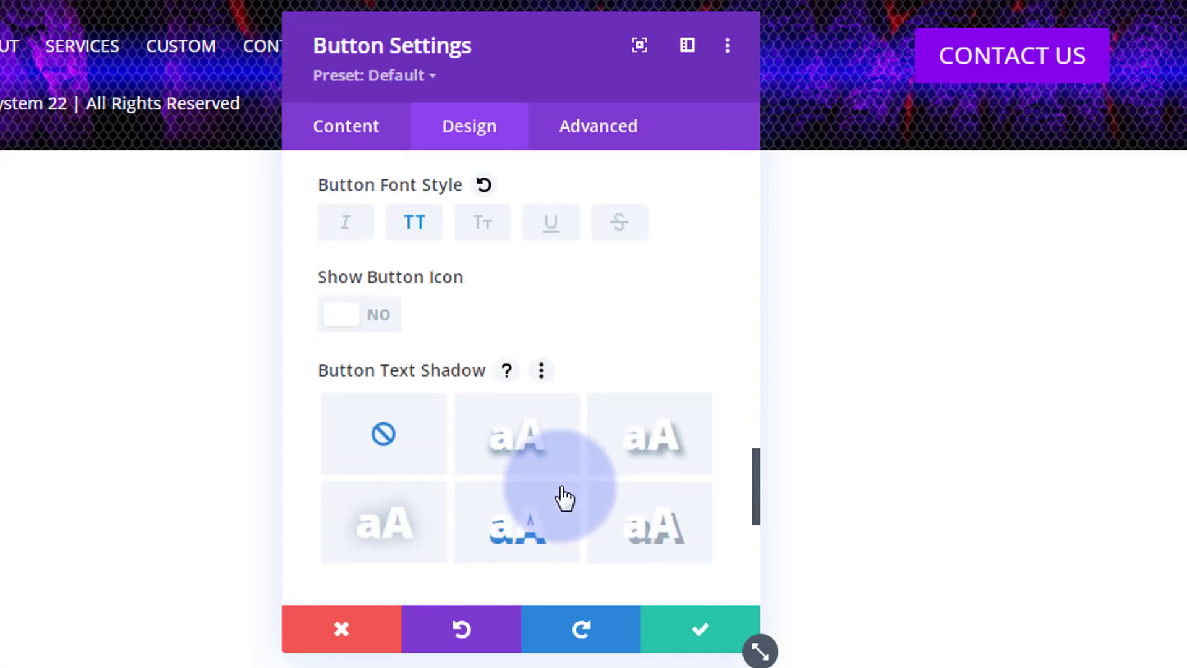
click(648, 449)
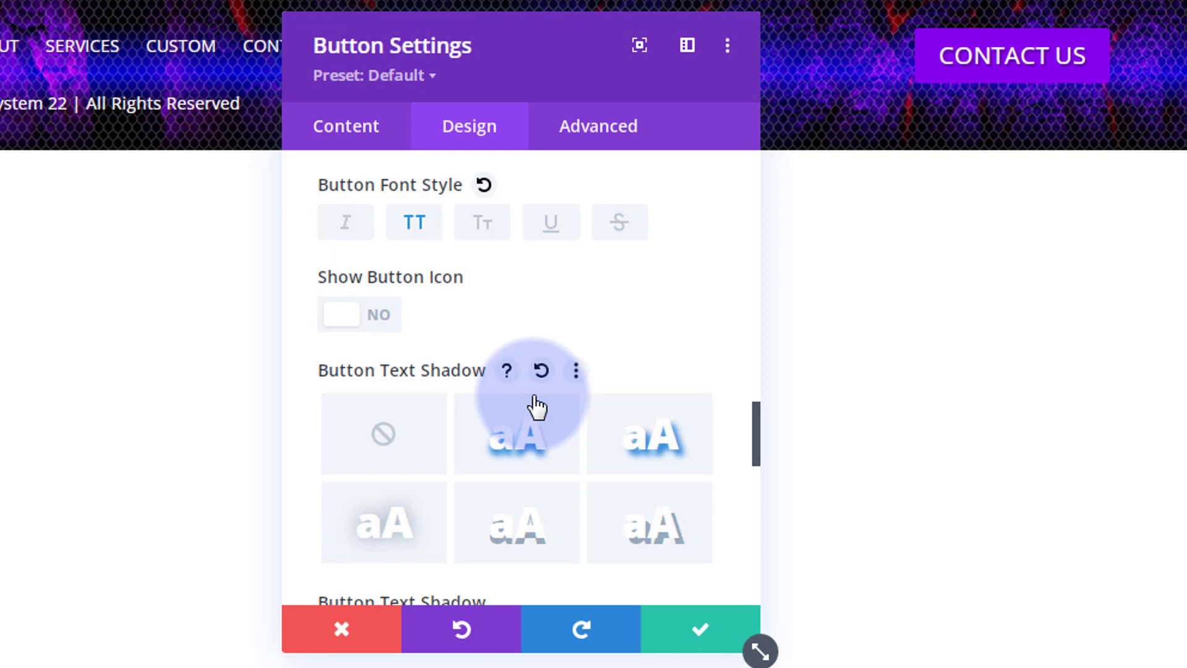
scroll(535, 407, down, 7)
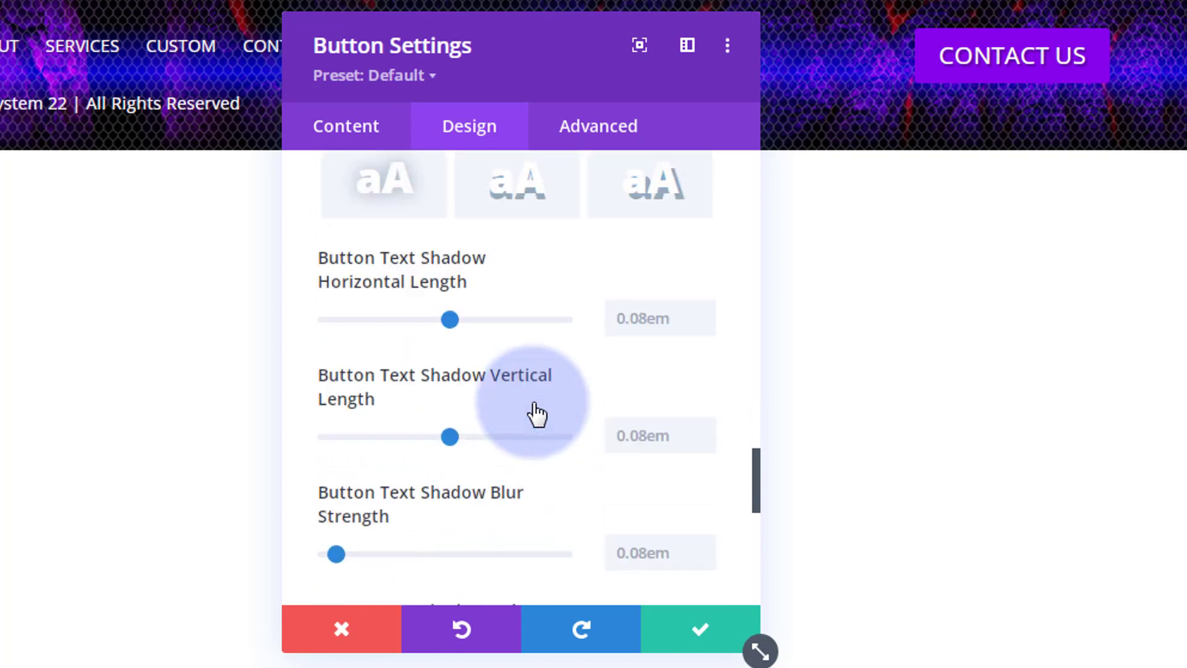
Apply the blurred lower-right box shadow preset to the Contact us button with 6px horizontal and vertical position, 18px blur and outer shadow
scroll(535, 413, down, 6)
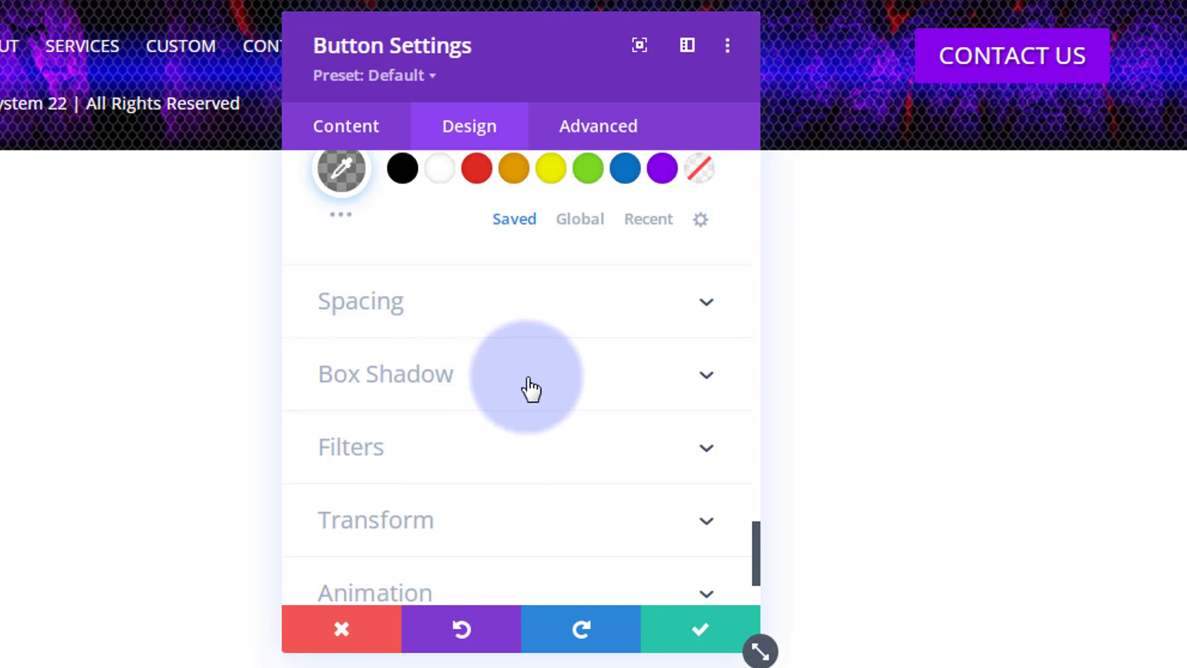
click(530, 388)
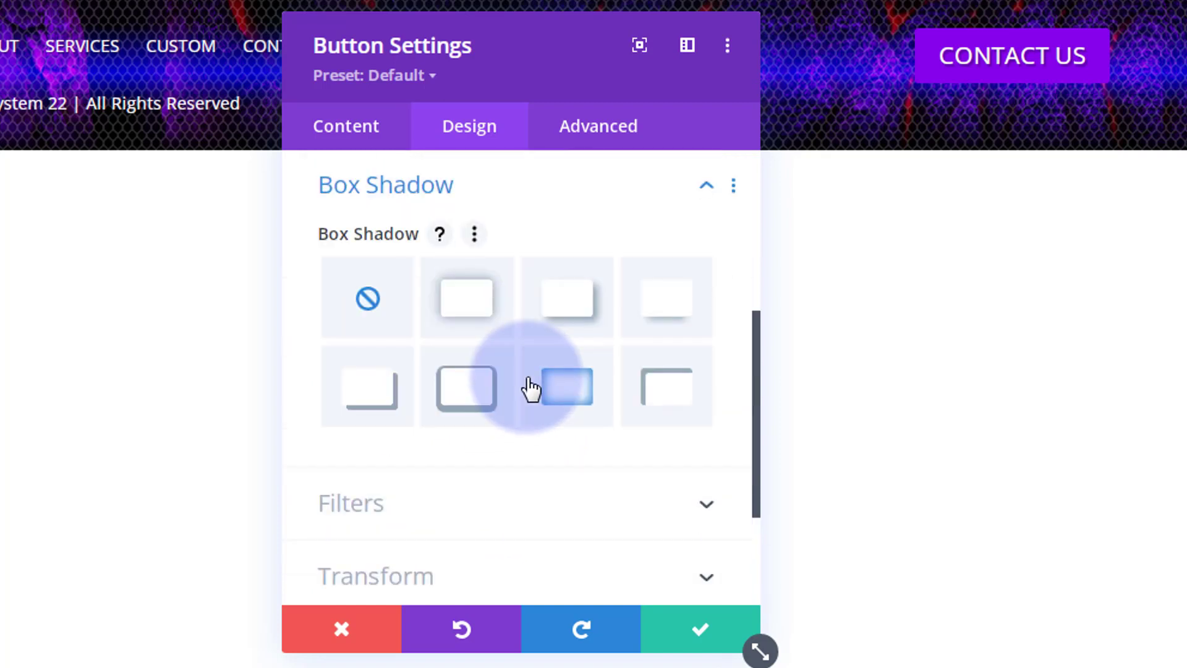
click(561, 316)
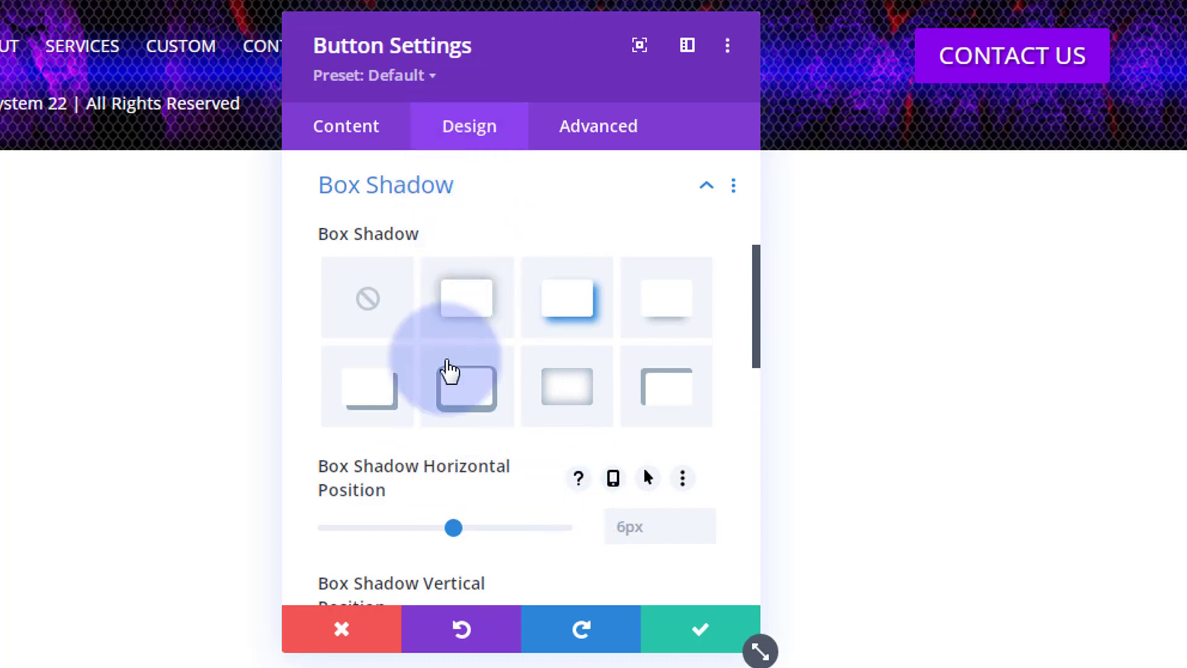
click(449, 371)
scroll(471, 408, down, 10)
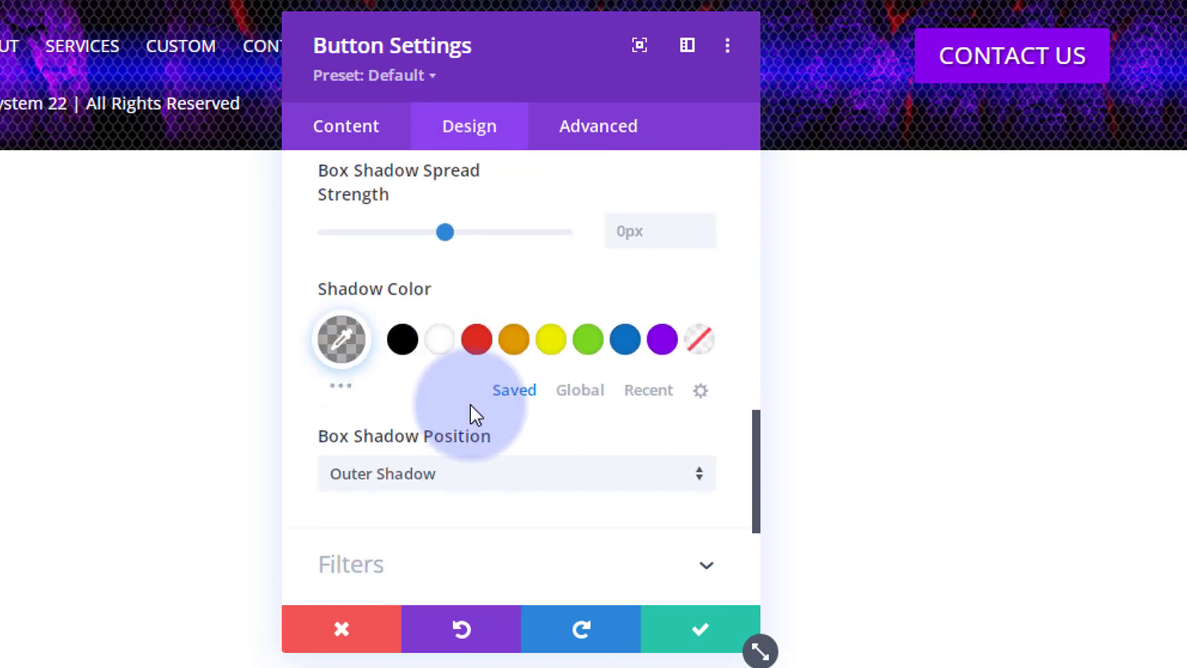
scroll(470, 403, down, 4)
scroll(469, 403, up, 10)
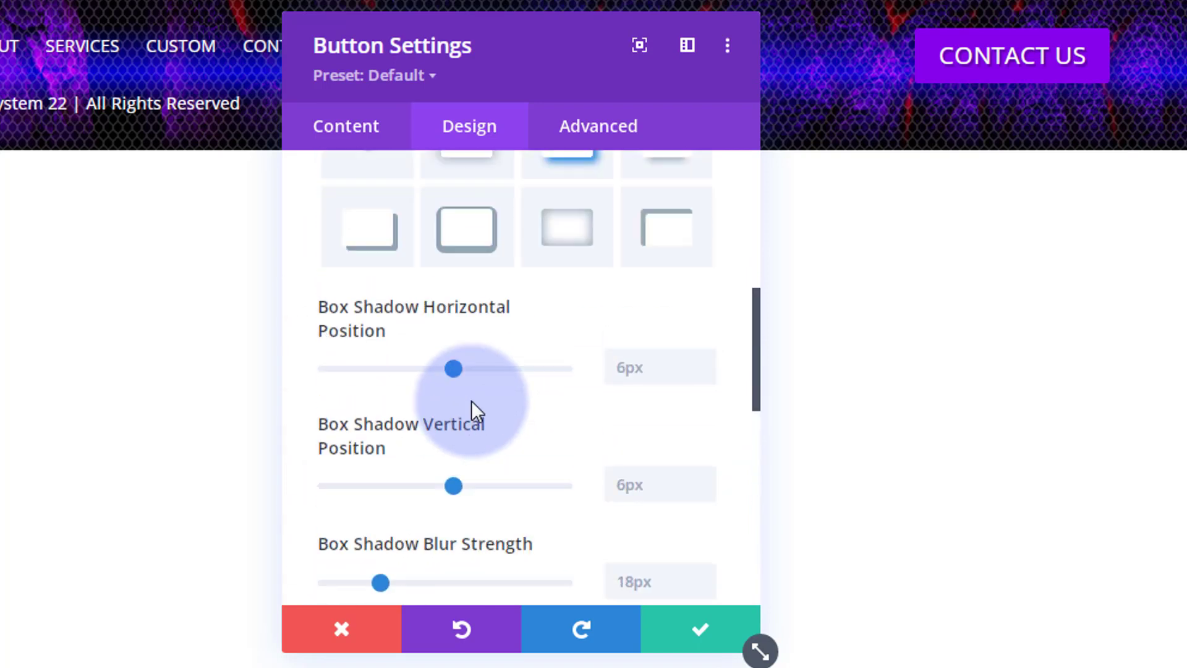
Try a top padding of 30px on the Contact us button and clear it
scroll(472, 401, up, 10)
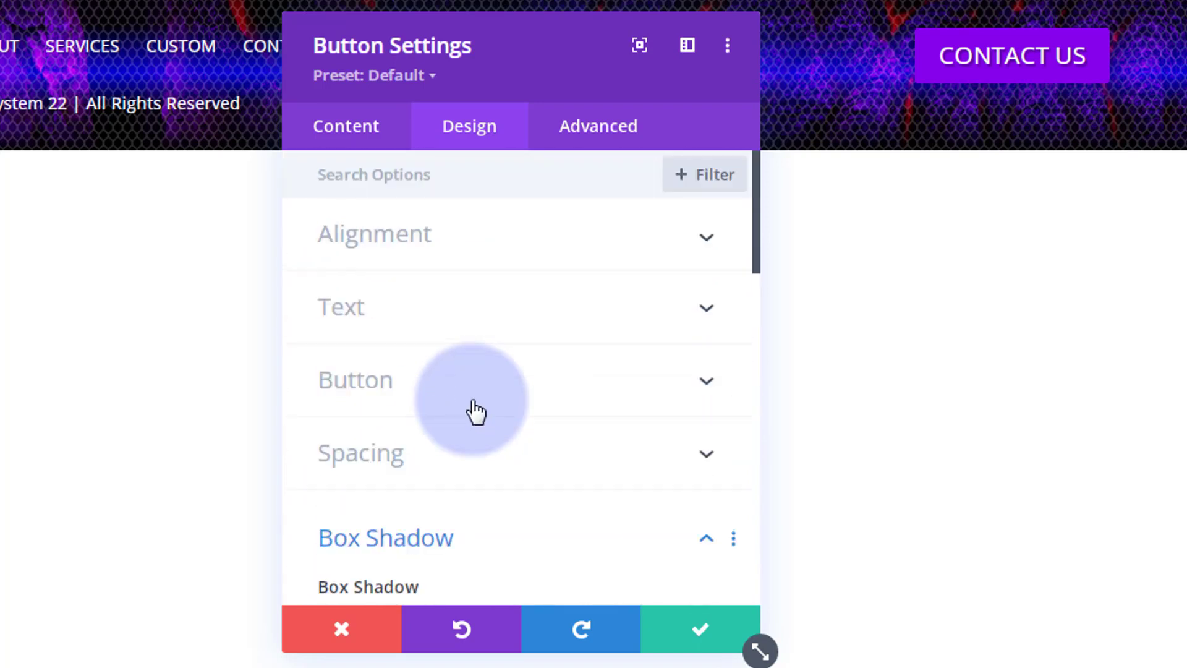
click(468, 455)
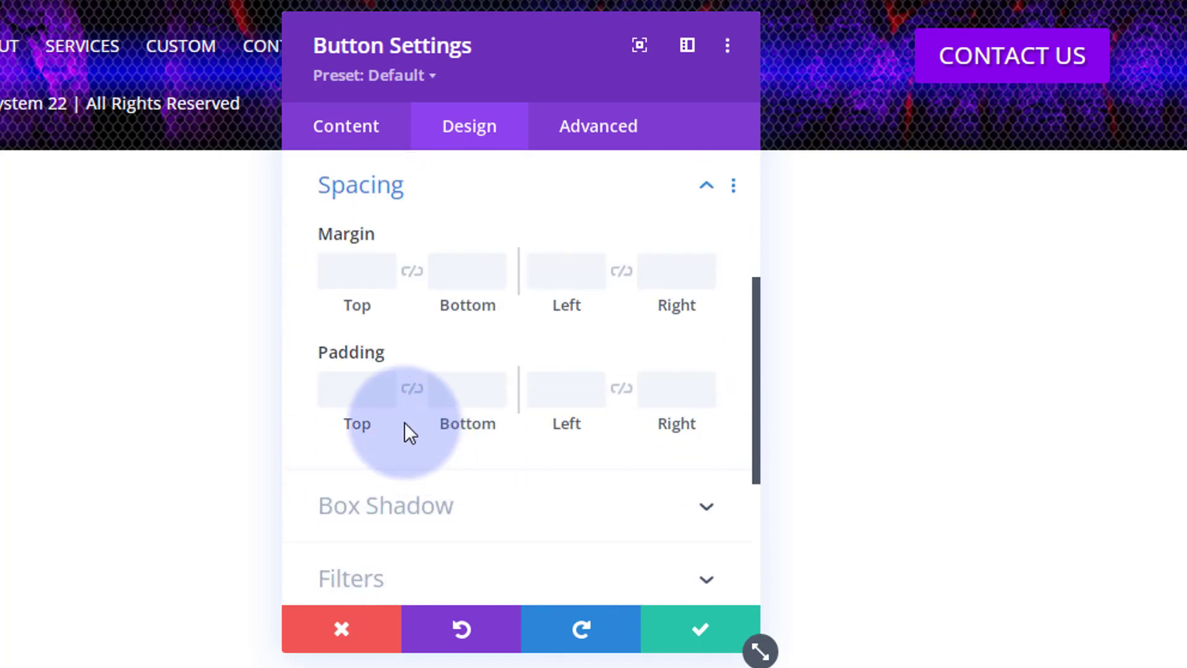
click(343, 394)
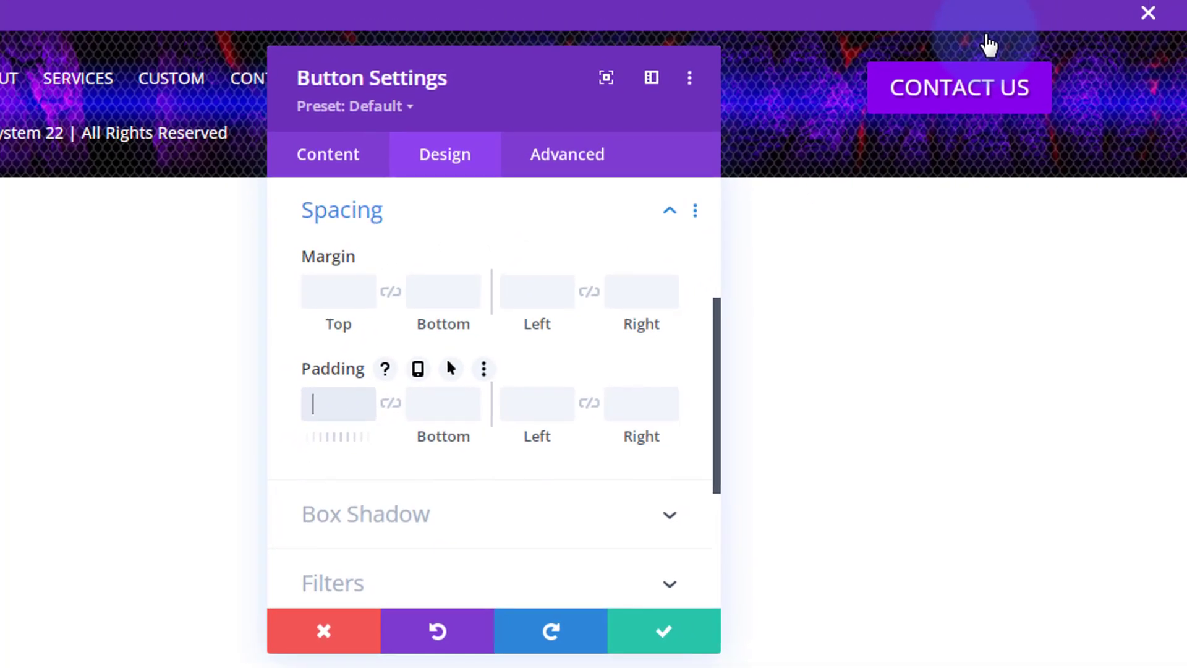
text(px)
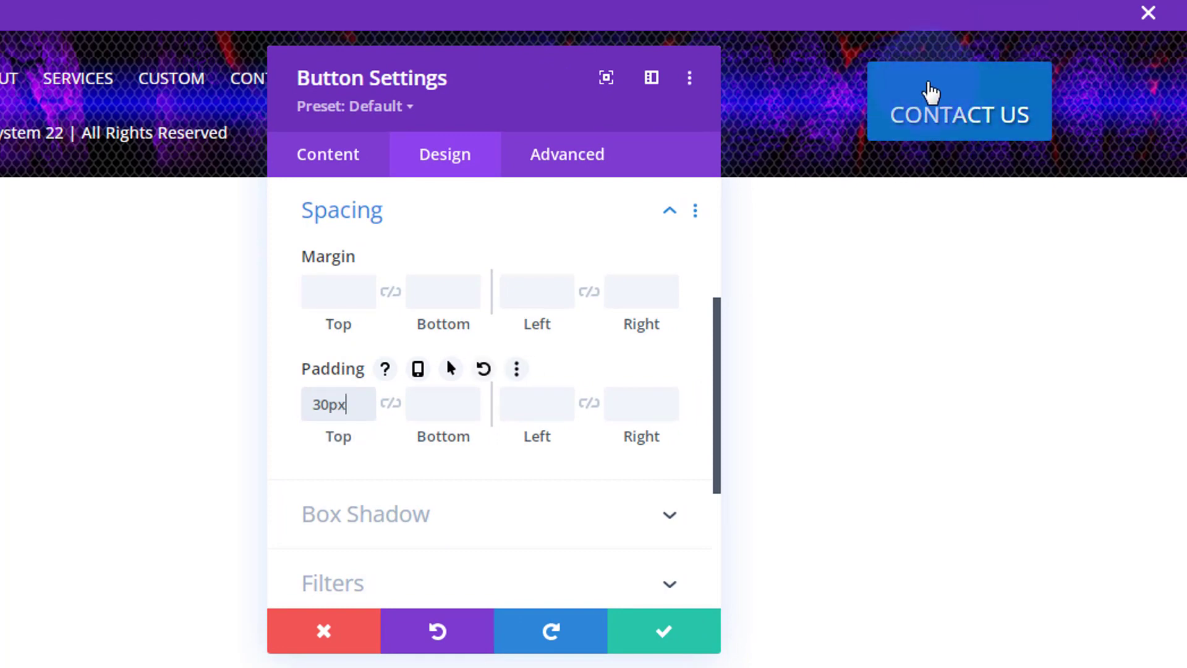
click(671, 209)
drag(350, 402, 270, 413)
key(BackSpace)
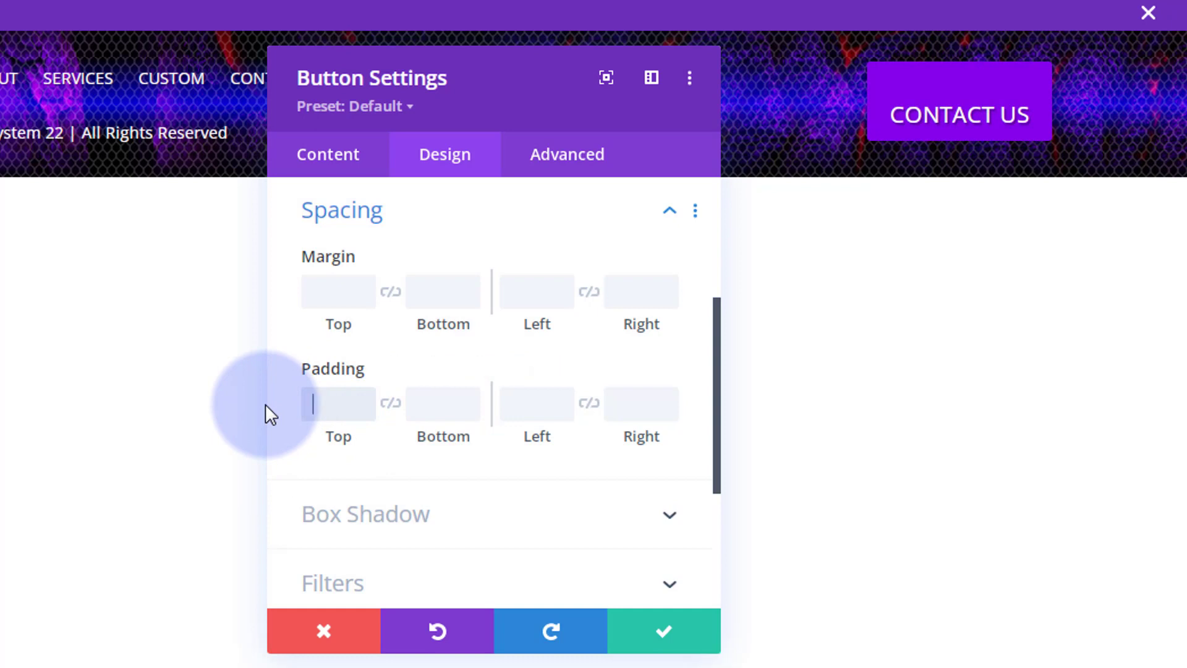
Set the Contact us button's top margin to 14px and save the button settings
click(325, 291)
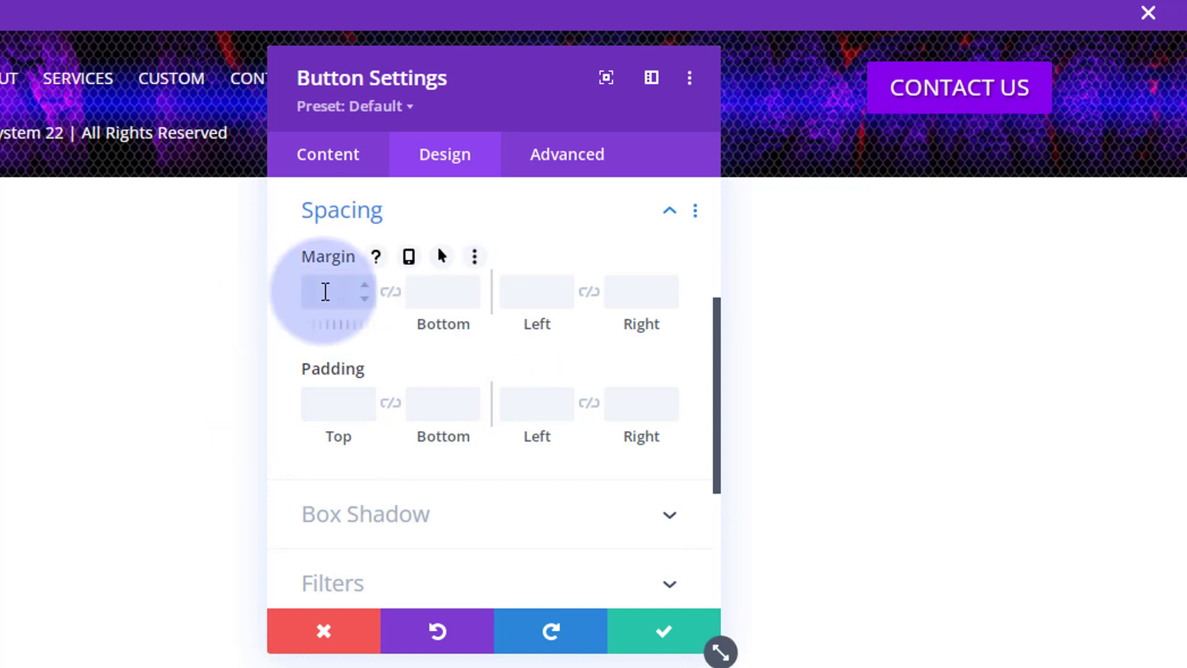
text(30px)
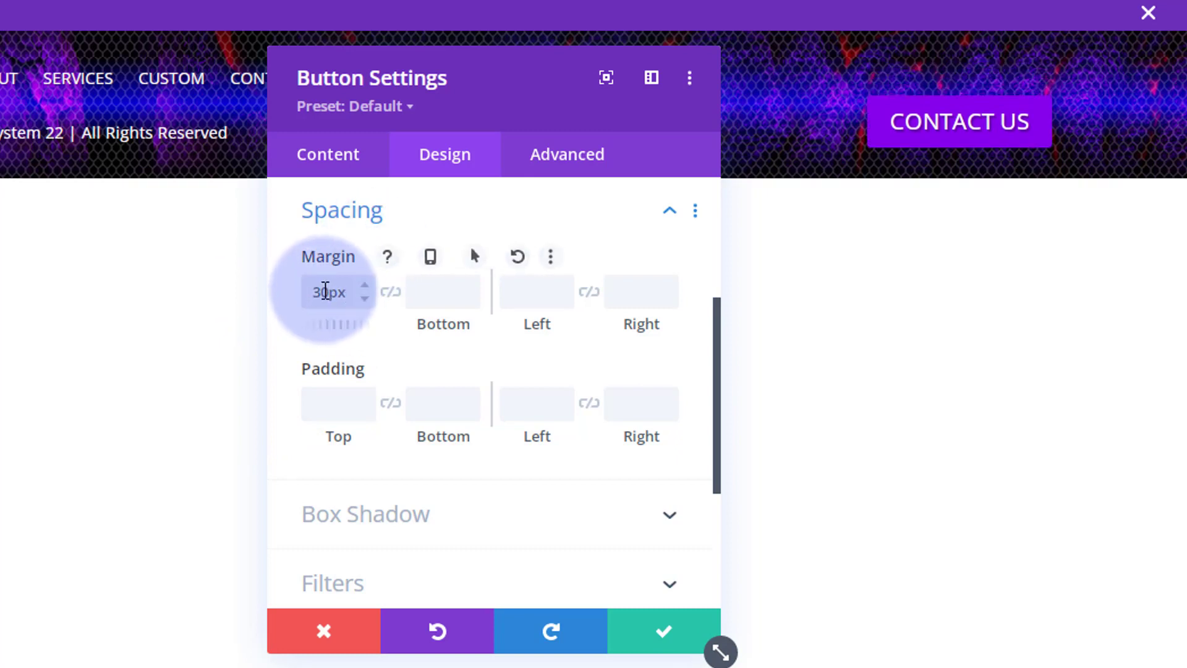
drag(325, 291, 313, 291)
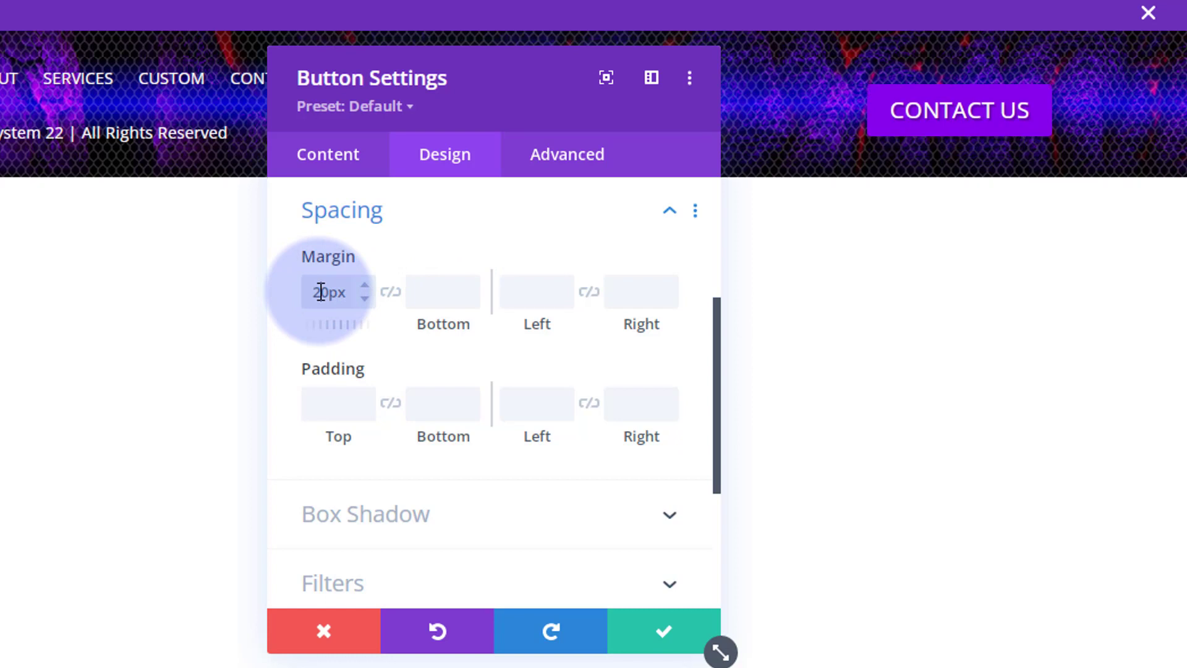
click(364, 298)
click(365, 298)
click(364, 298)
click(365, 298)
click(365, 298)
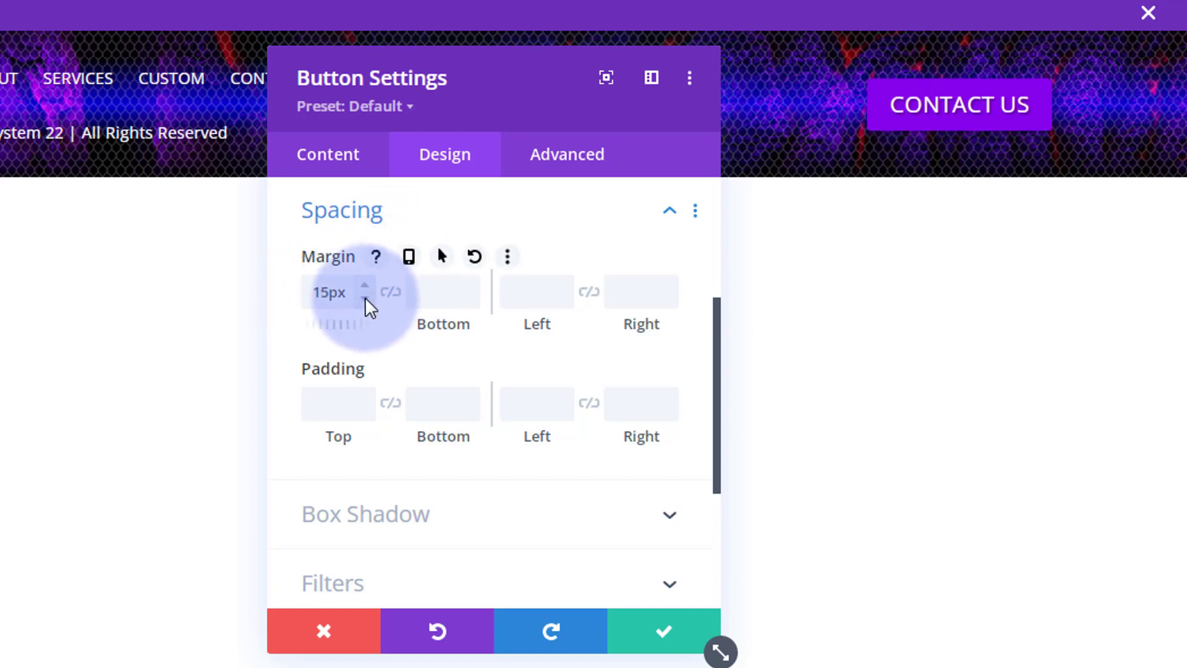
click(365, 298)
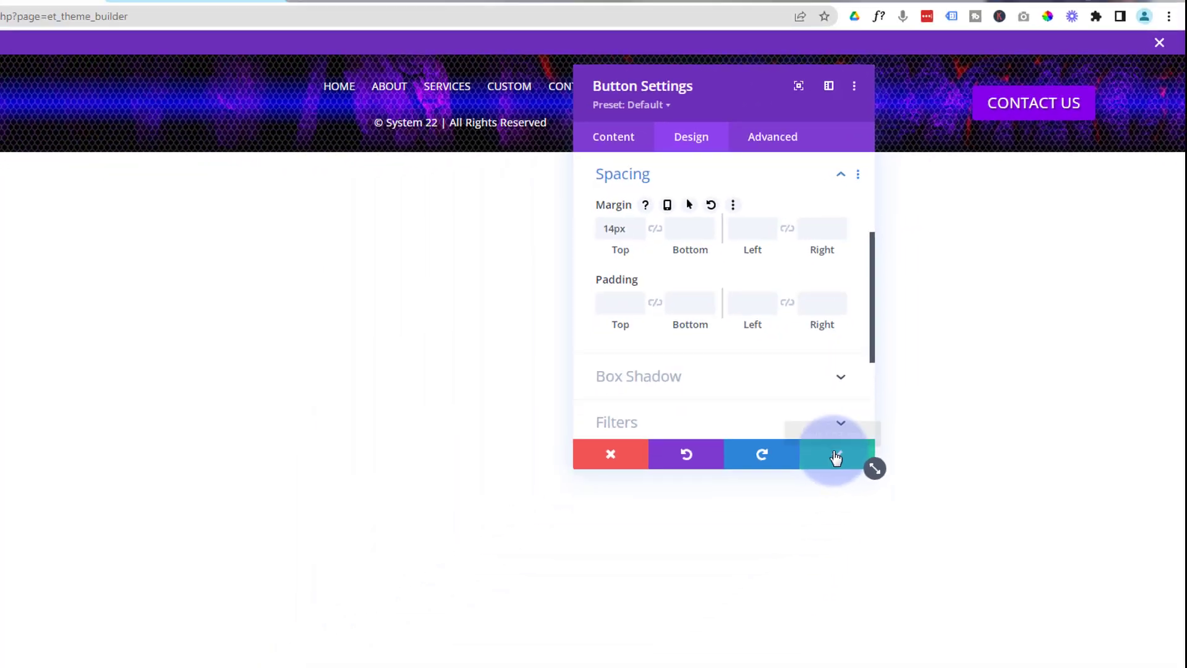
click(836, 456)
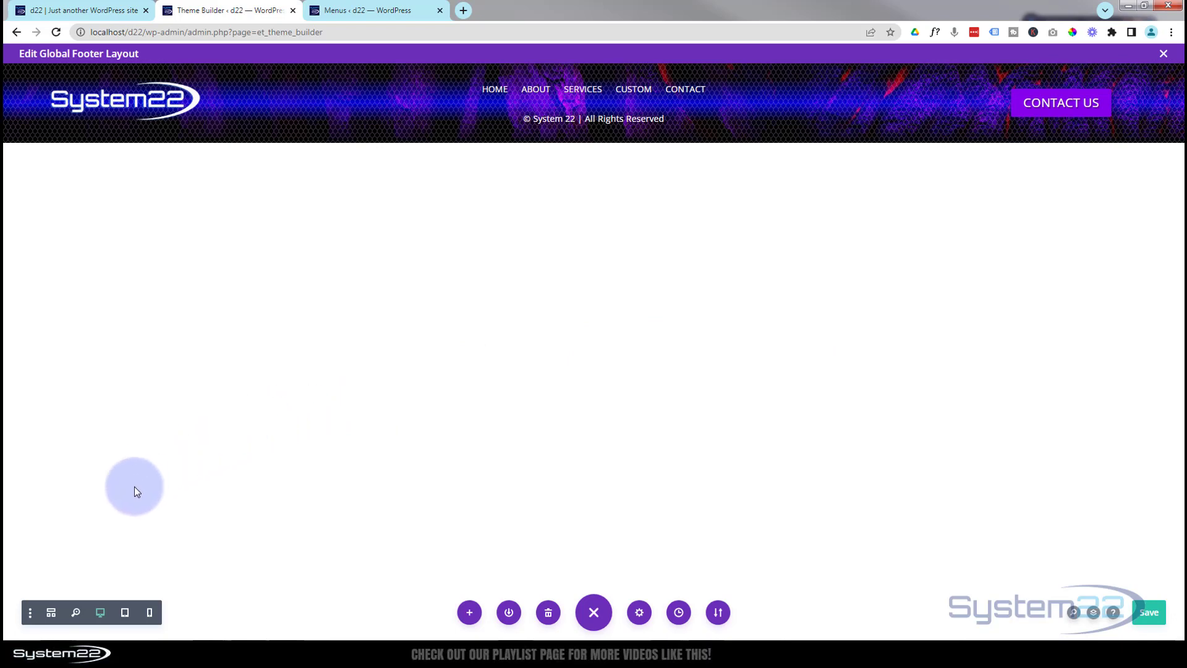
Preview the footer layout in tablet and phone views and return to desktop view
click(125, 612)
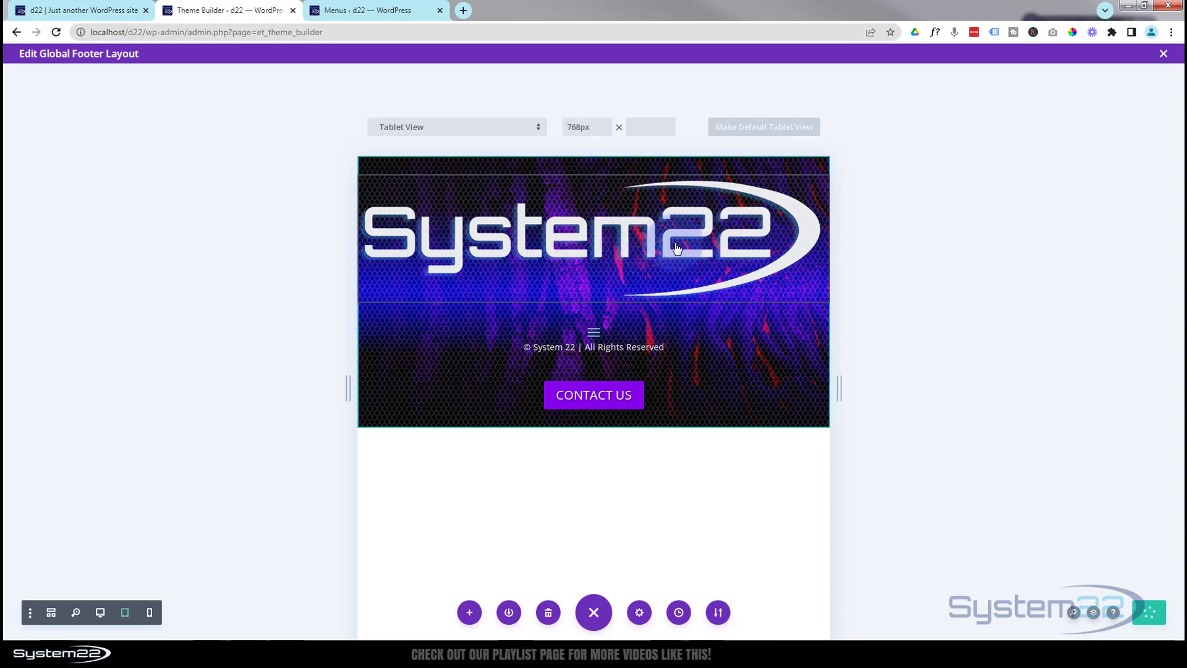
click(150, 613)
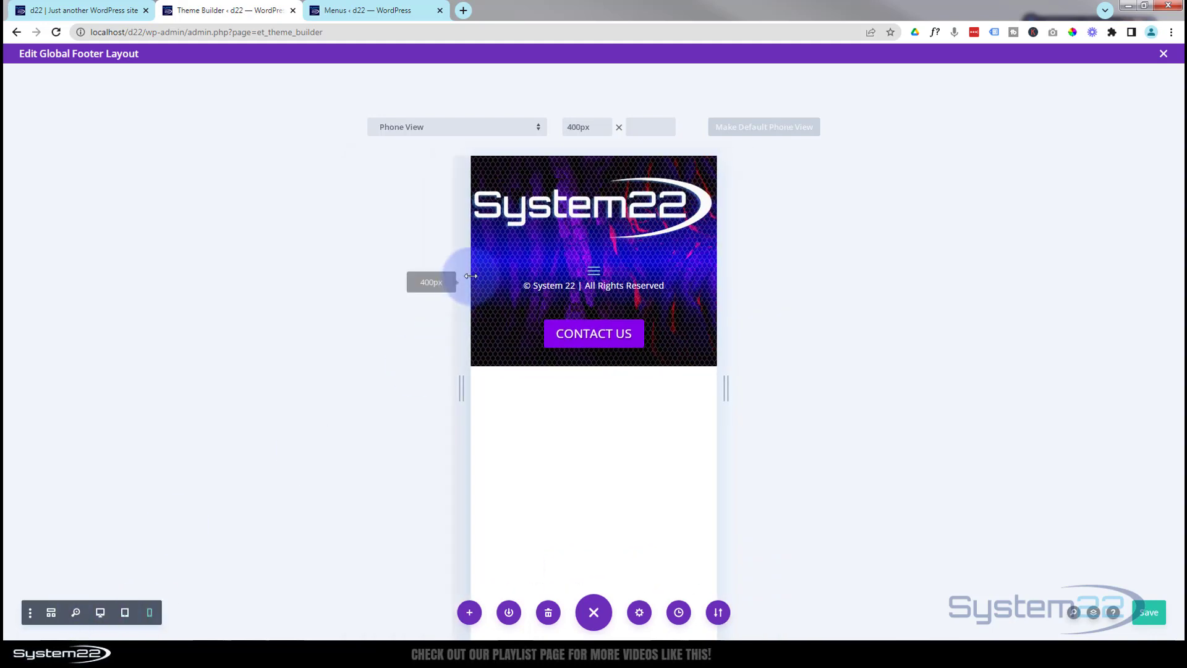
click(101, 613)
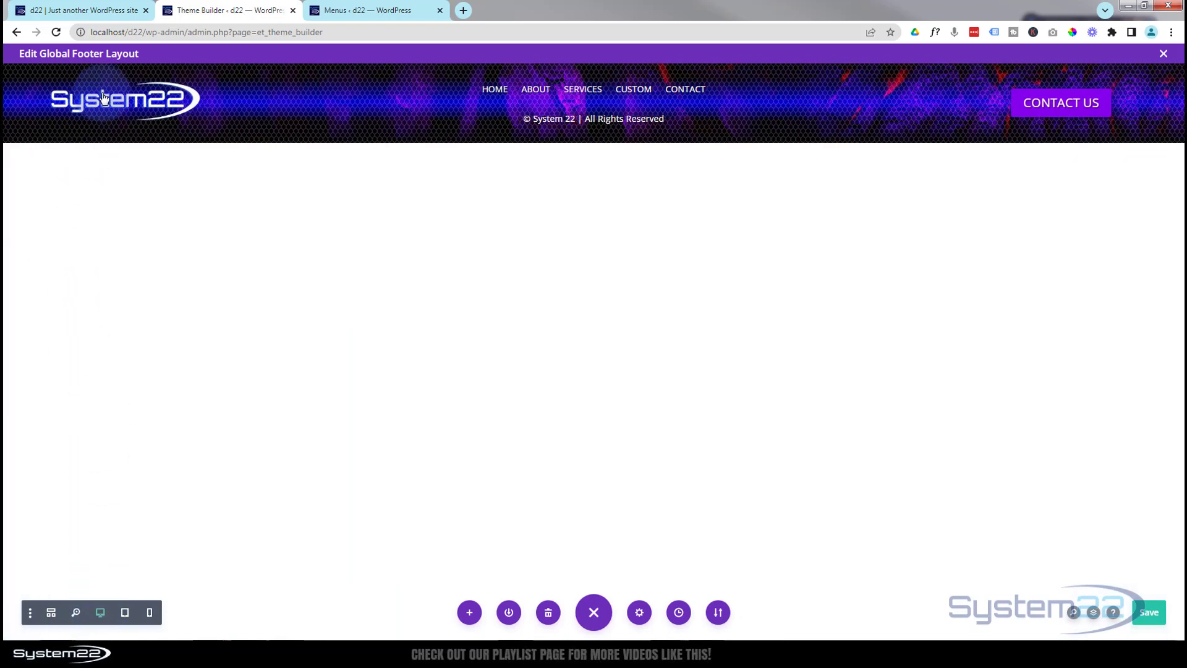
Set the footer logo image's max width to 250px and save the image settings
mouse_move(108, 104)
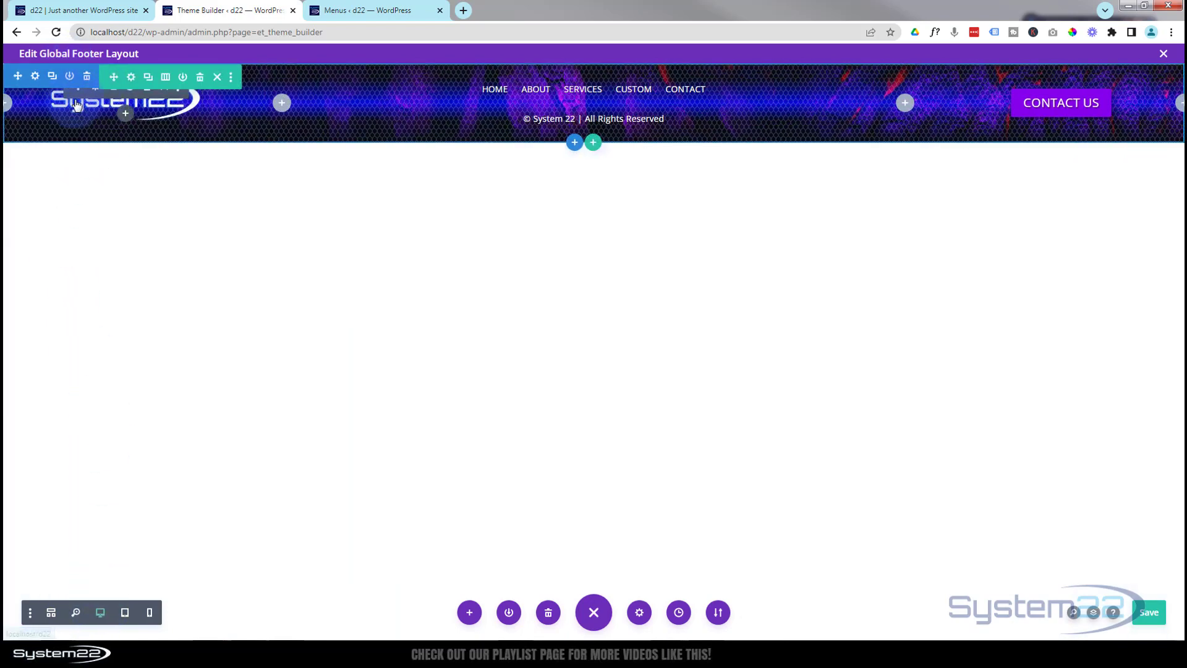
click(94, 95)
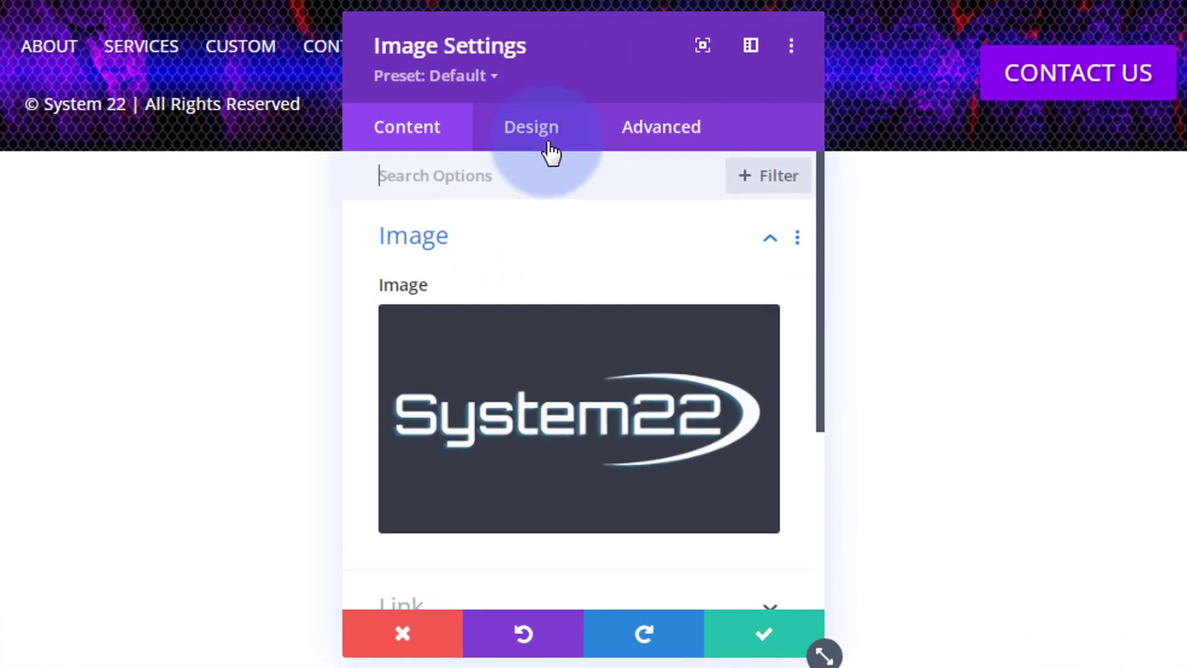
click(550, 152)
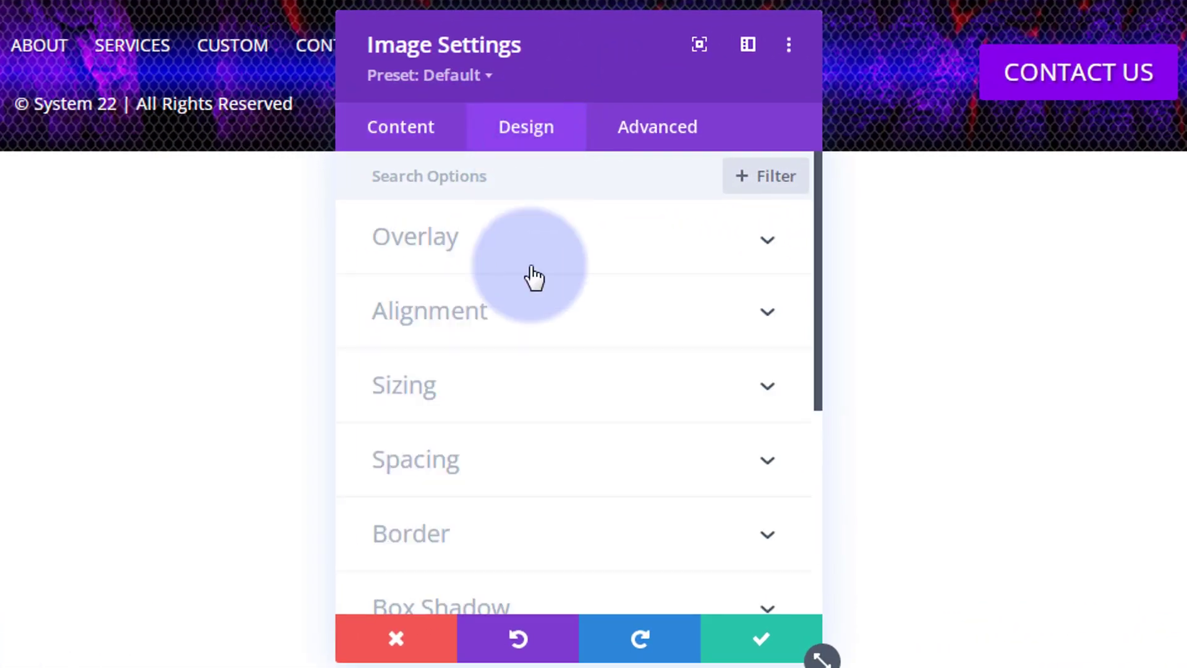
click(557, 376)
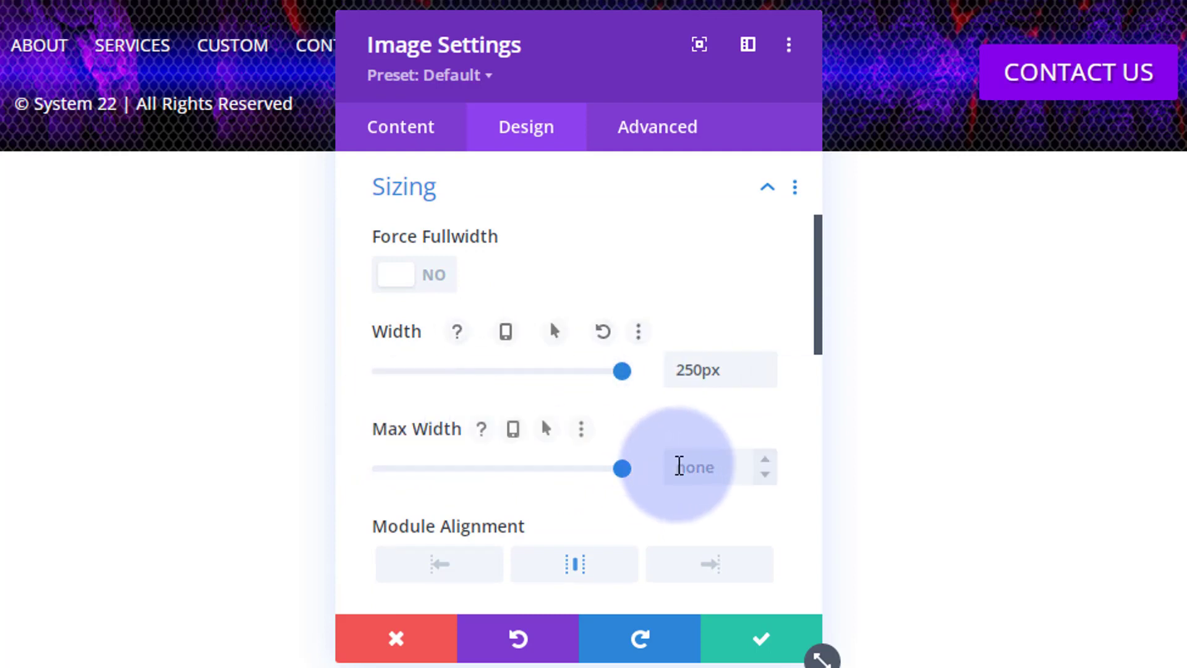
click(678, 468)
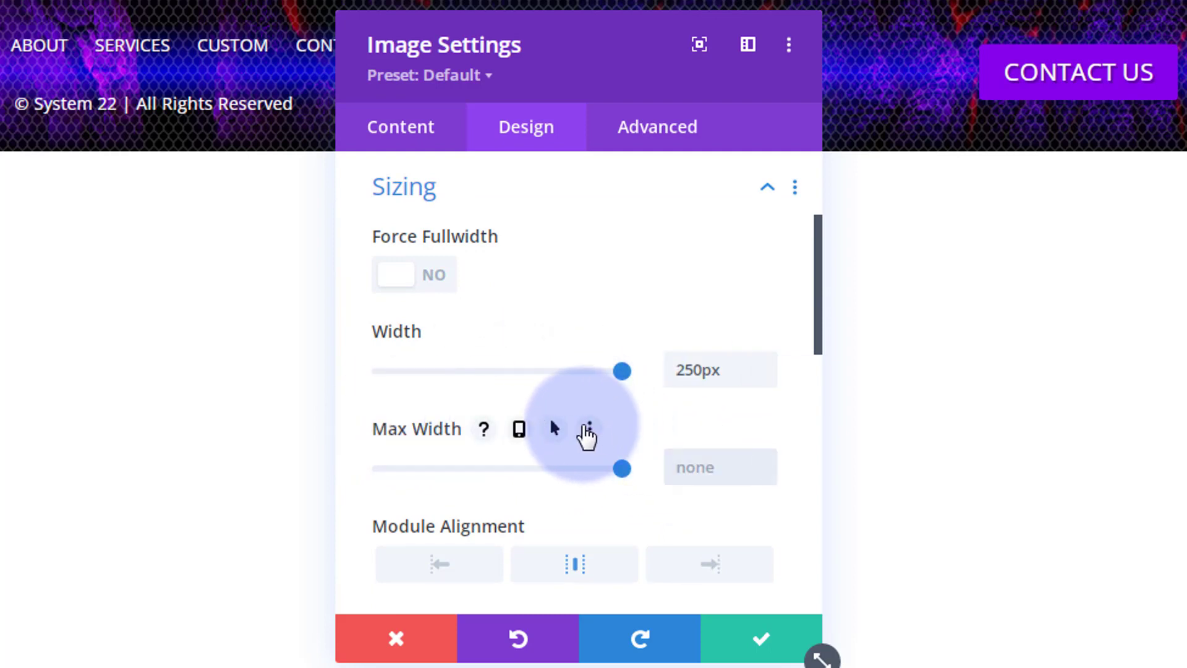
text(250%)
text(px)
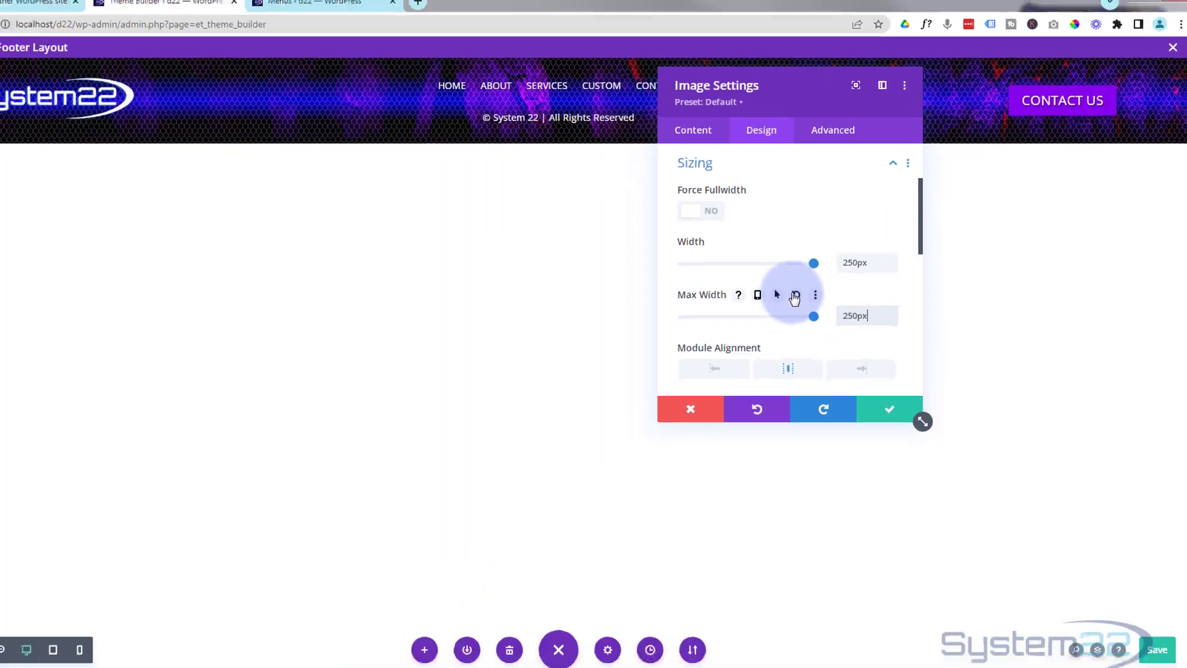
click(891, 394)
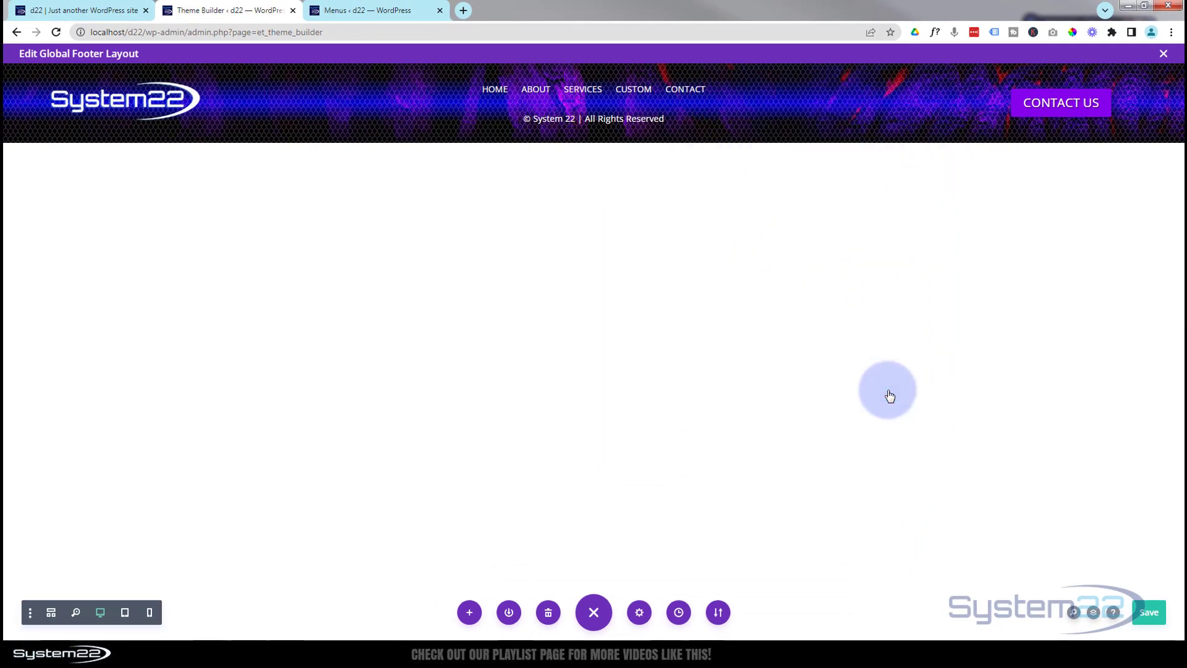
Check the logo's size in the tablet and phone previews and switch back to desktop view
click(126, 613)
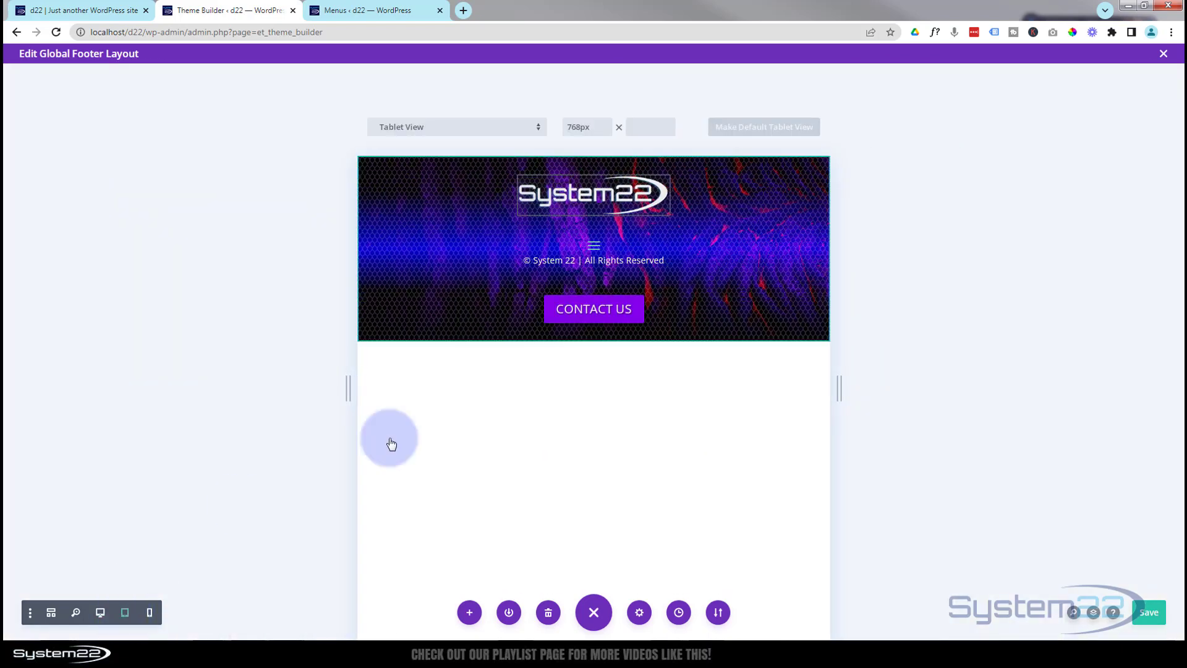
click(150, 614)
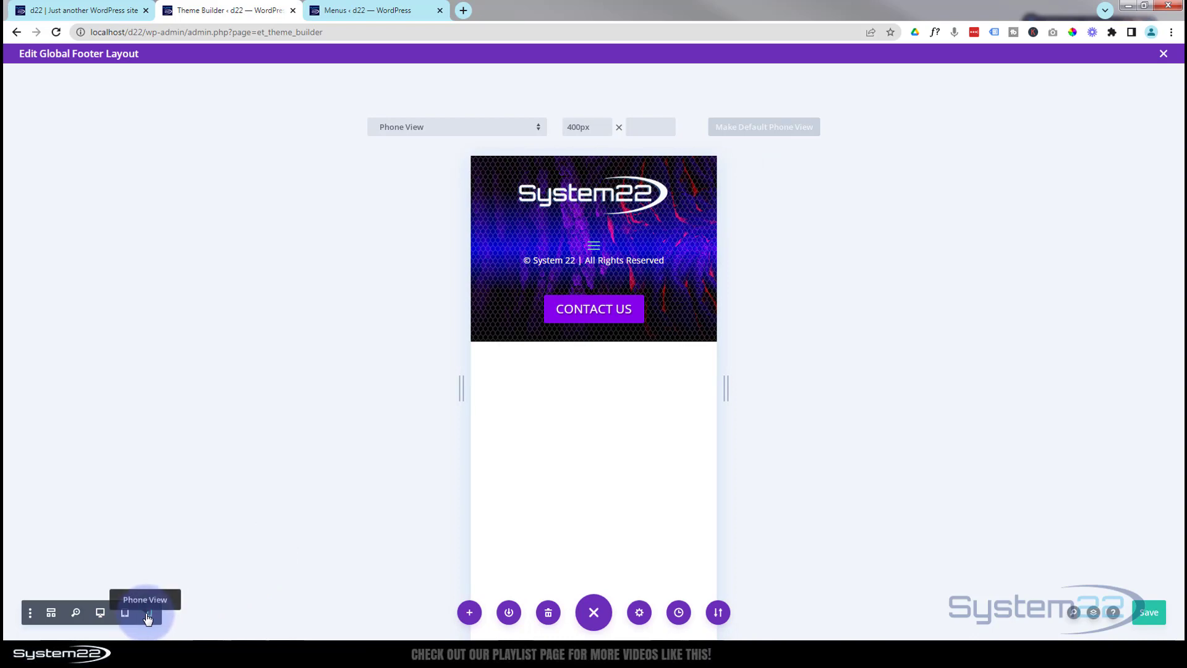
click(102, 613)
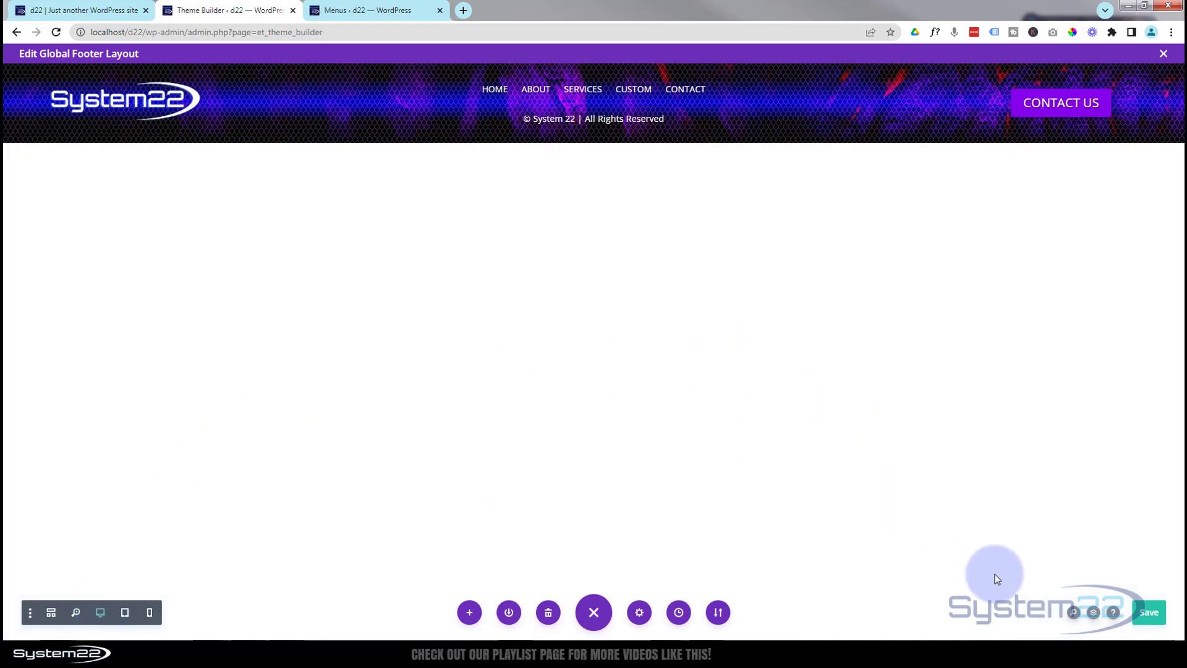
Save the global footer layout, close its editor and save the Theme Builder changes
click(1147, 615)
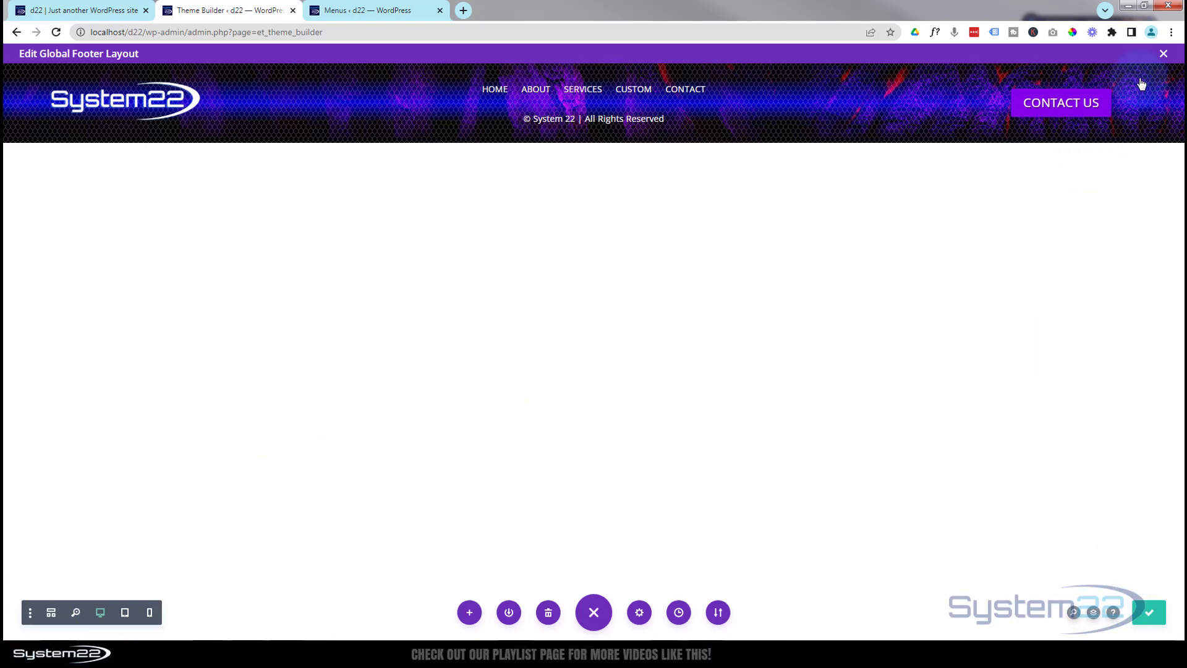
click(1164, 54)
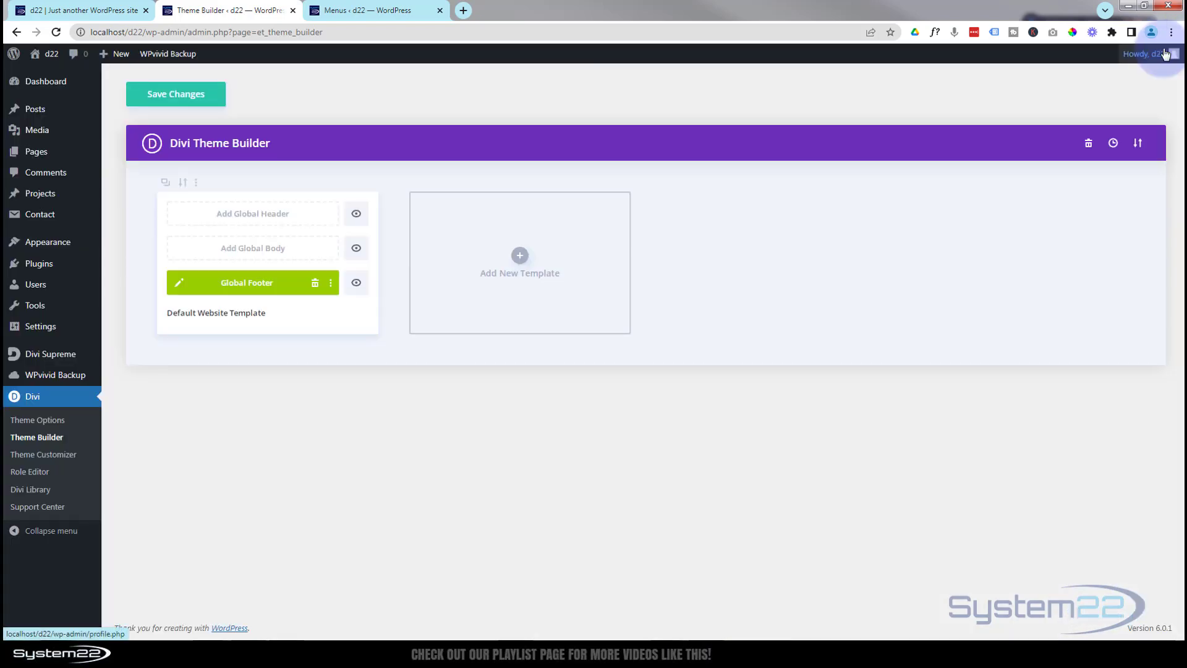
click(146, 101)
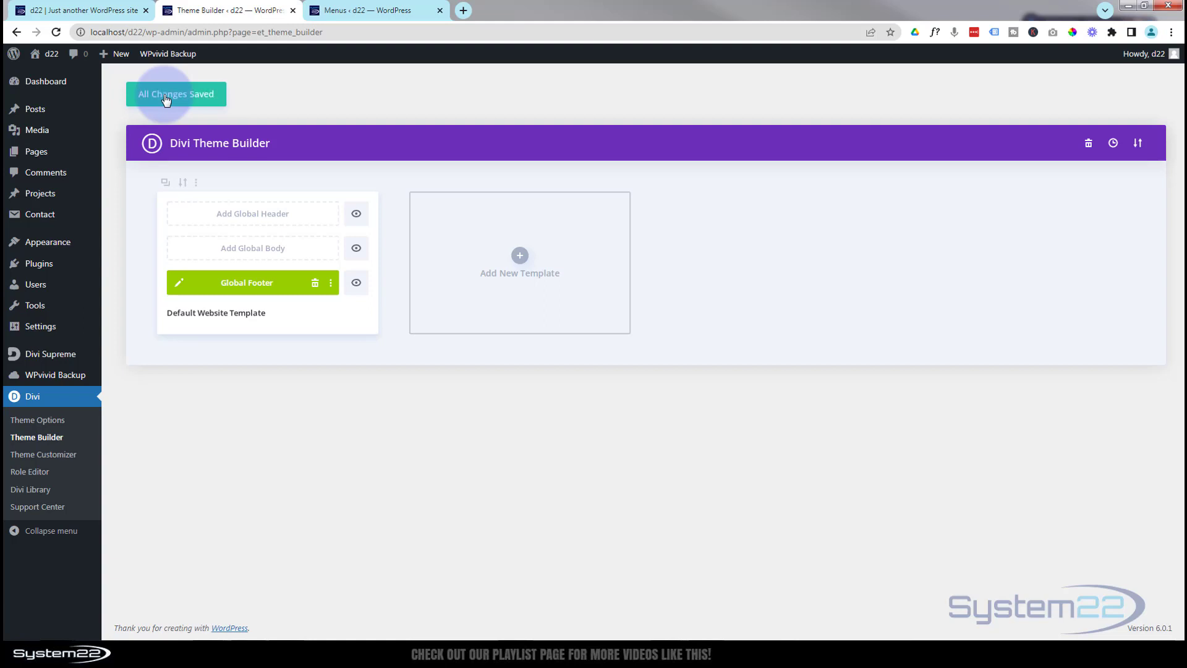
Open the live site in a new browser tab and examine the global footer at the end of the page
mouse_move(48, 56)
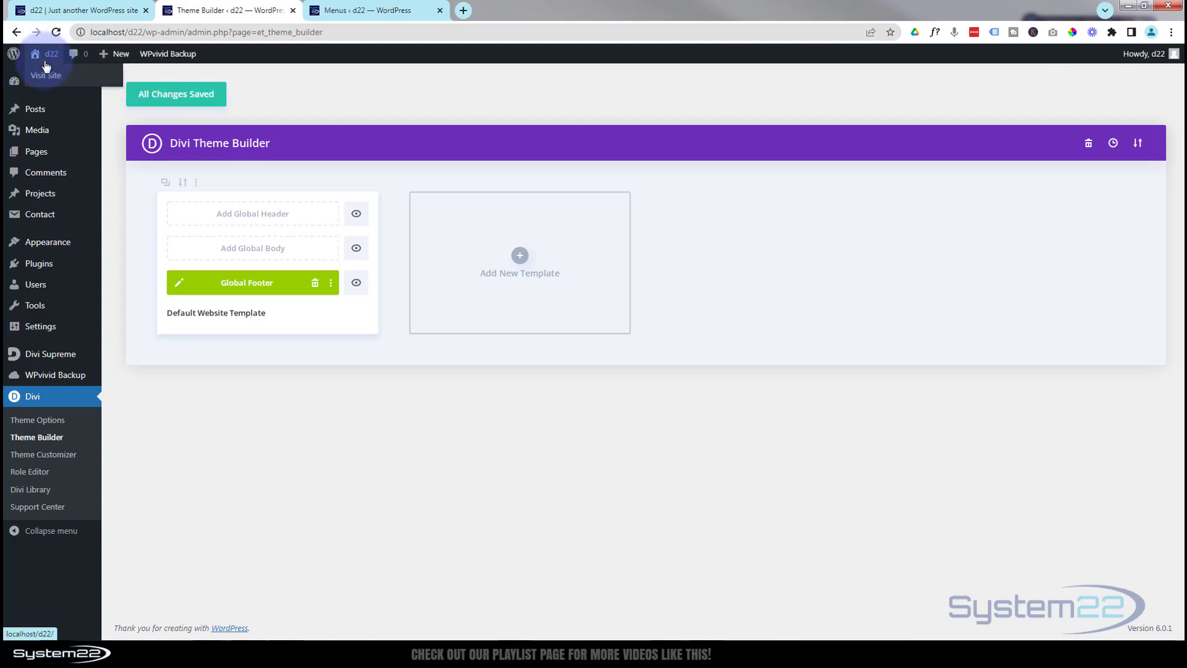
click(47, 76)
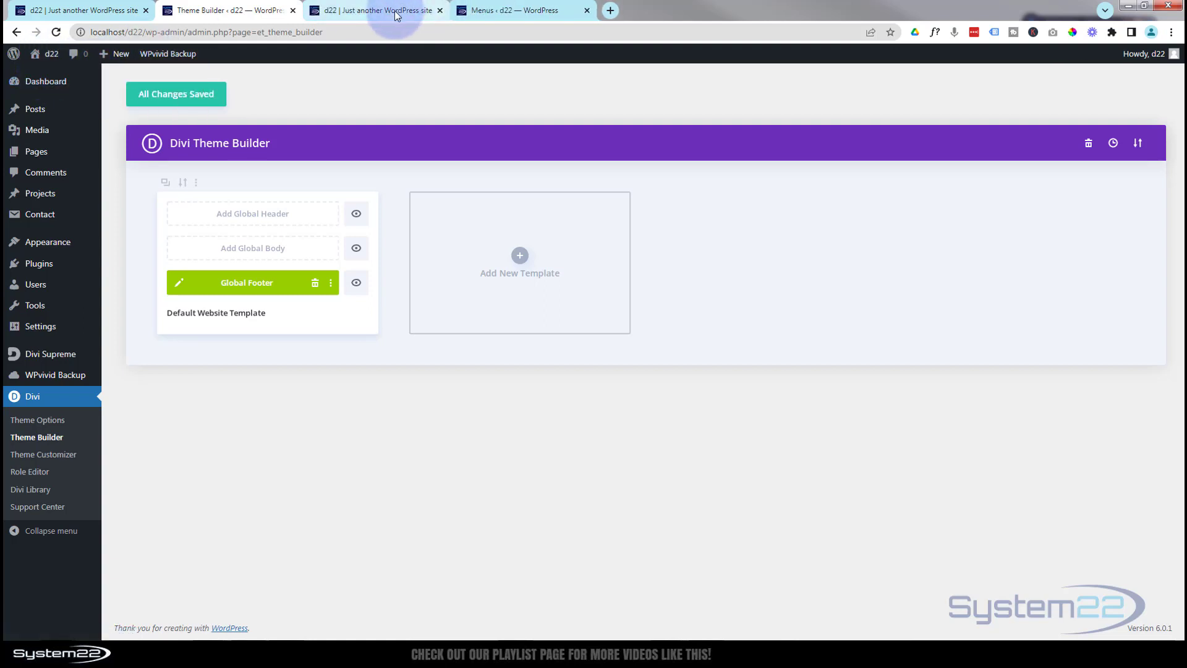
scroll(136, 257, down, 3)
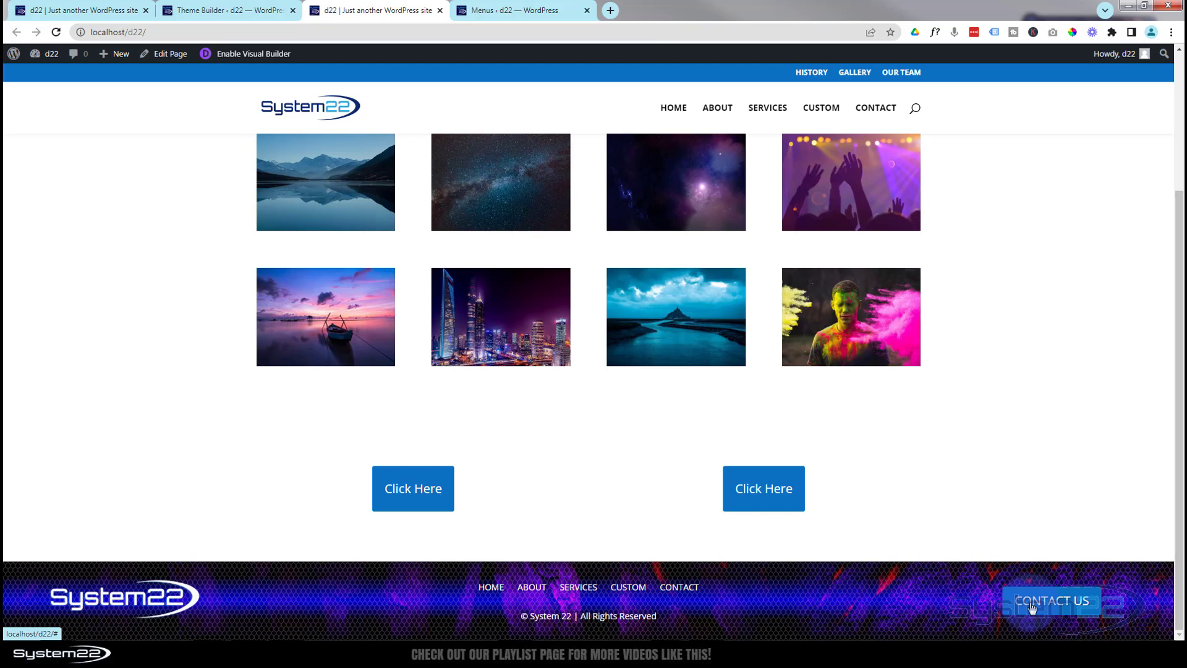
Follow the secondary menu's Gallery link and open the Services page, checking the global footer on each
click(858, 74)
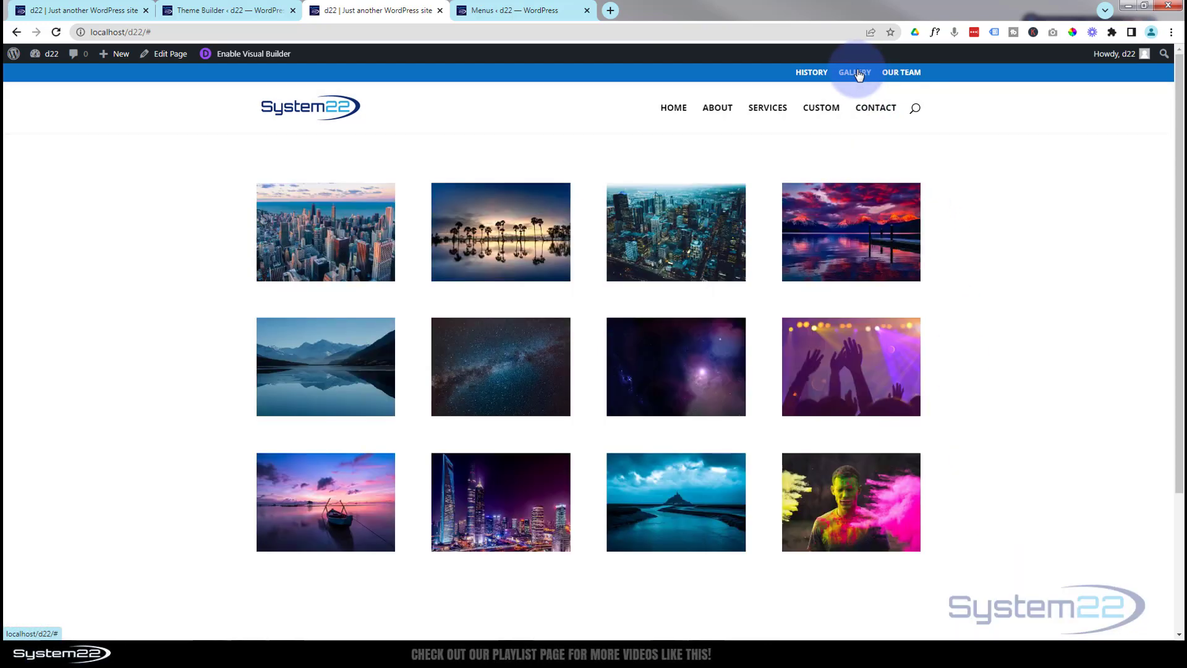
scroll(95, 265, down, 3)
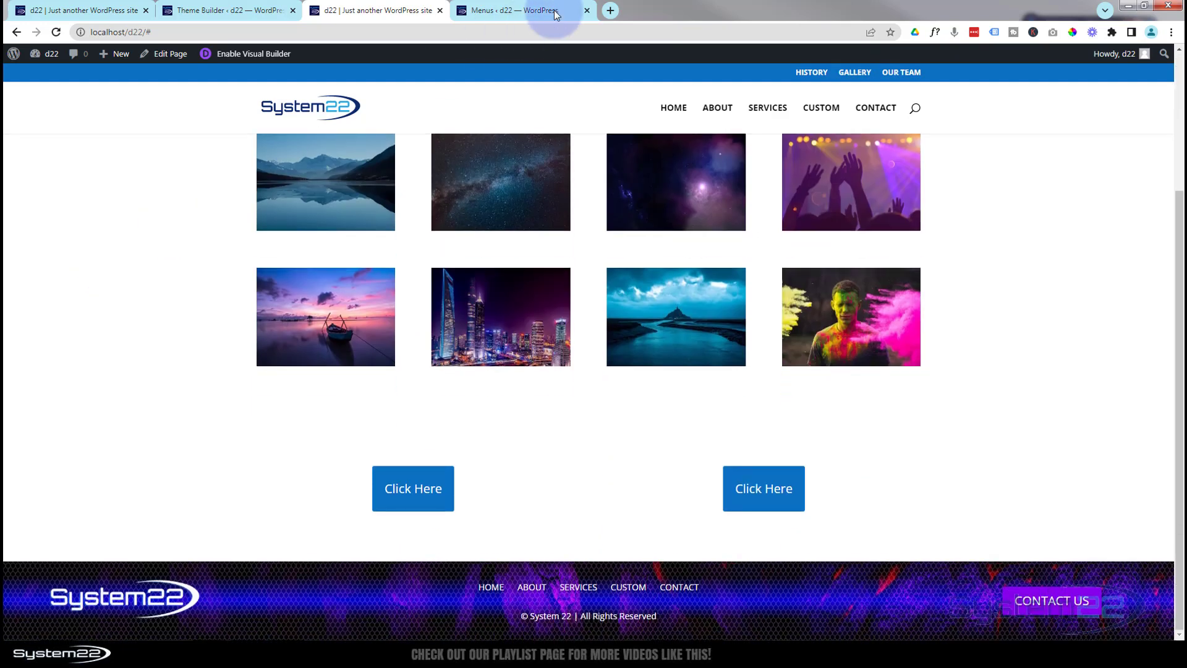
click(765, 109)
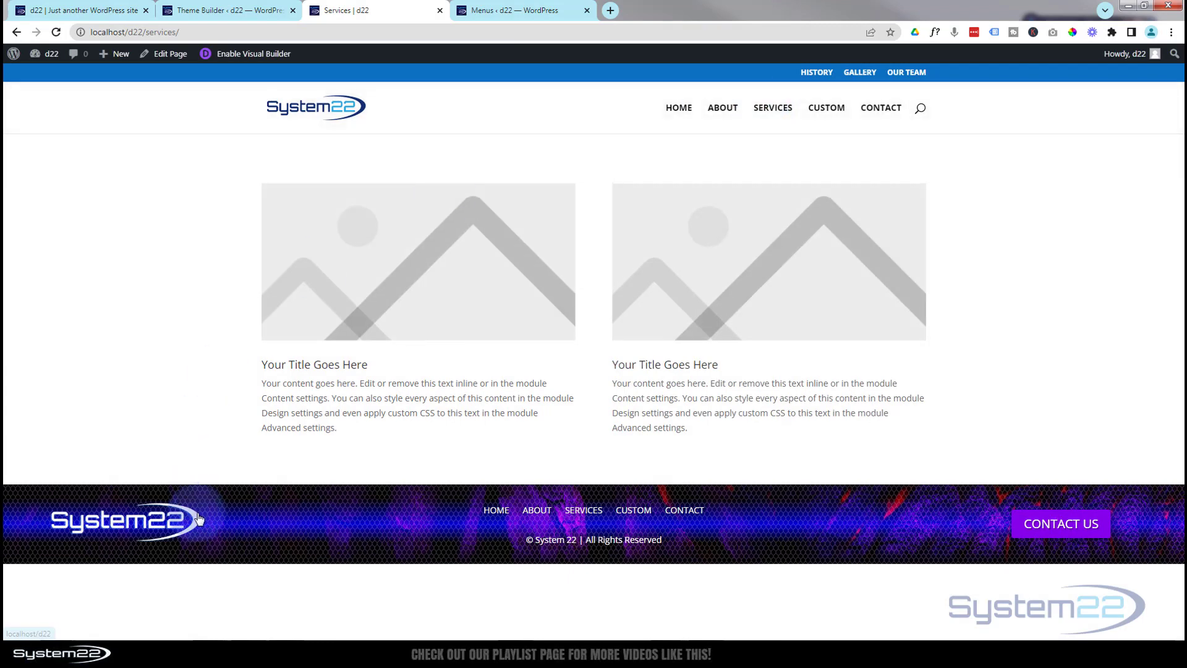
Check the global footer on the About page, and test the footer logo's link back to the home page
click(717, 111)
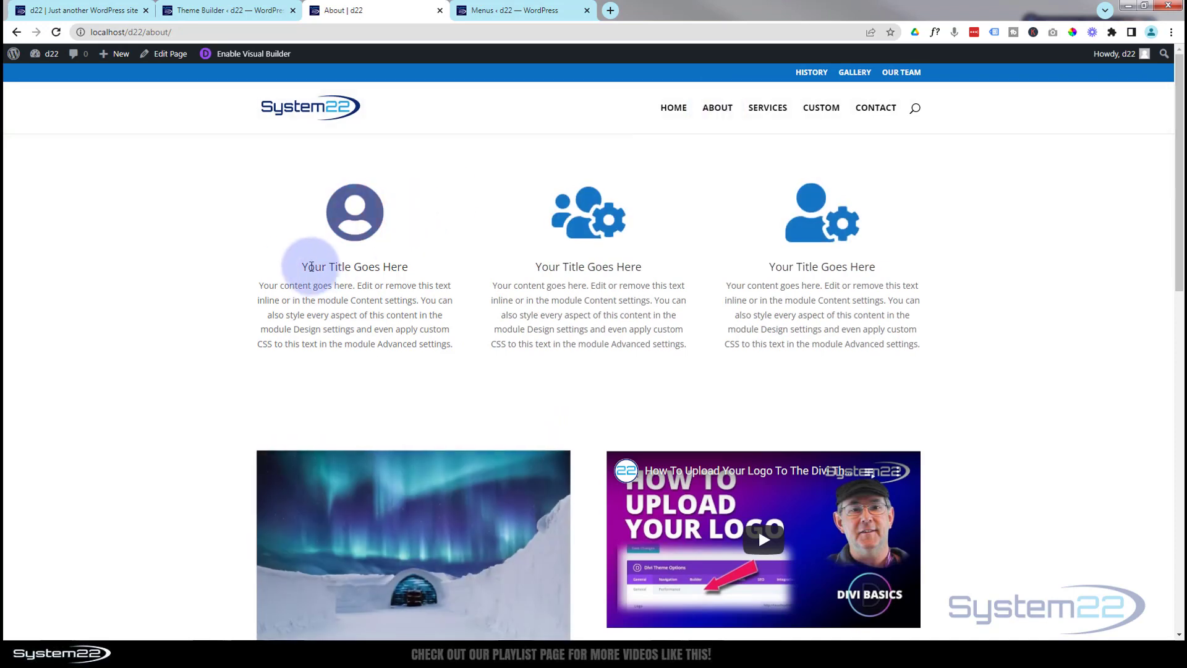
scroll(274, 272, down, 4)
scroll(274, 277, down, 8)
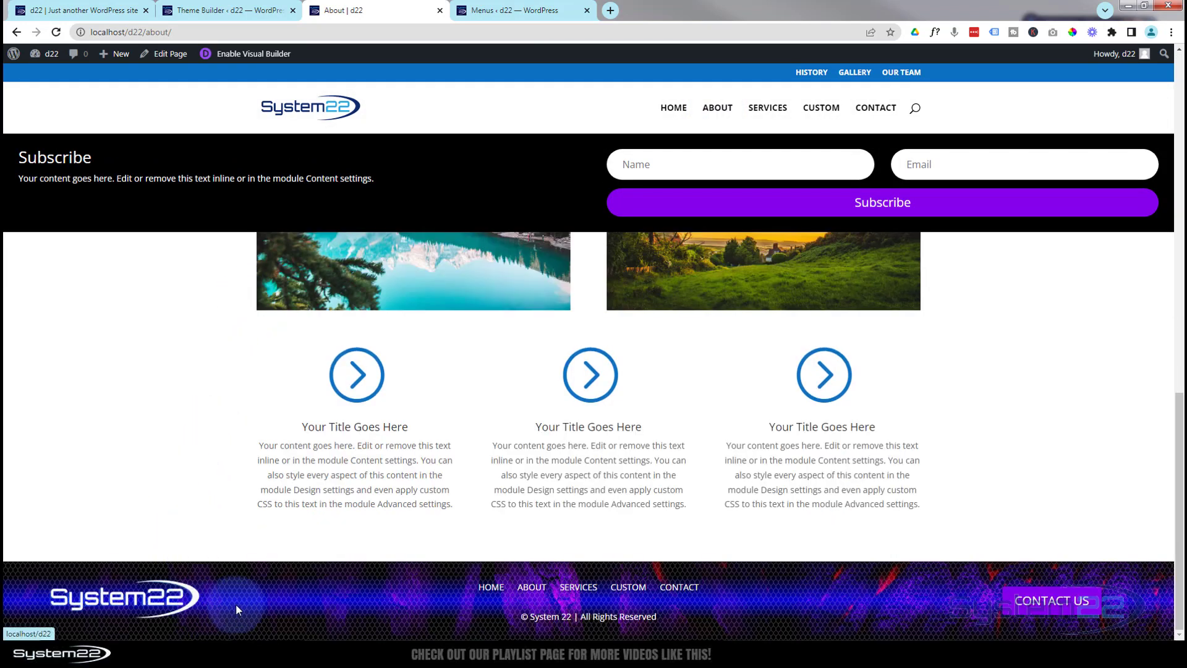
click(115, 602)
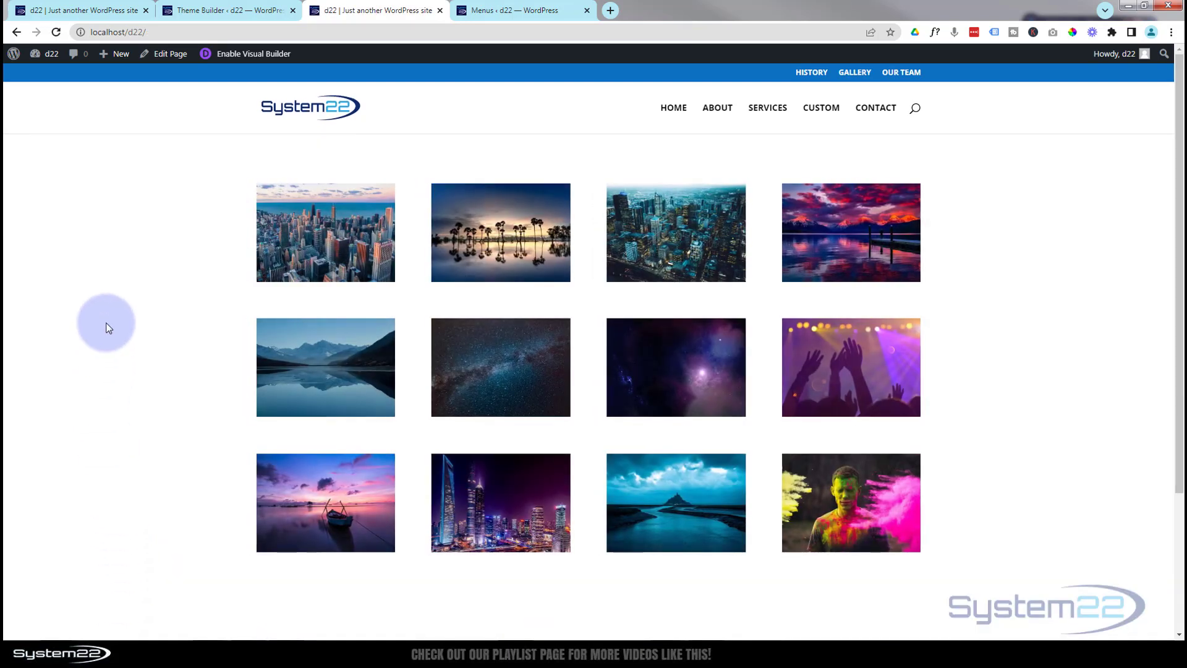
scroll(108, 326, down, 3)
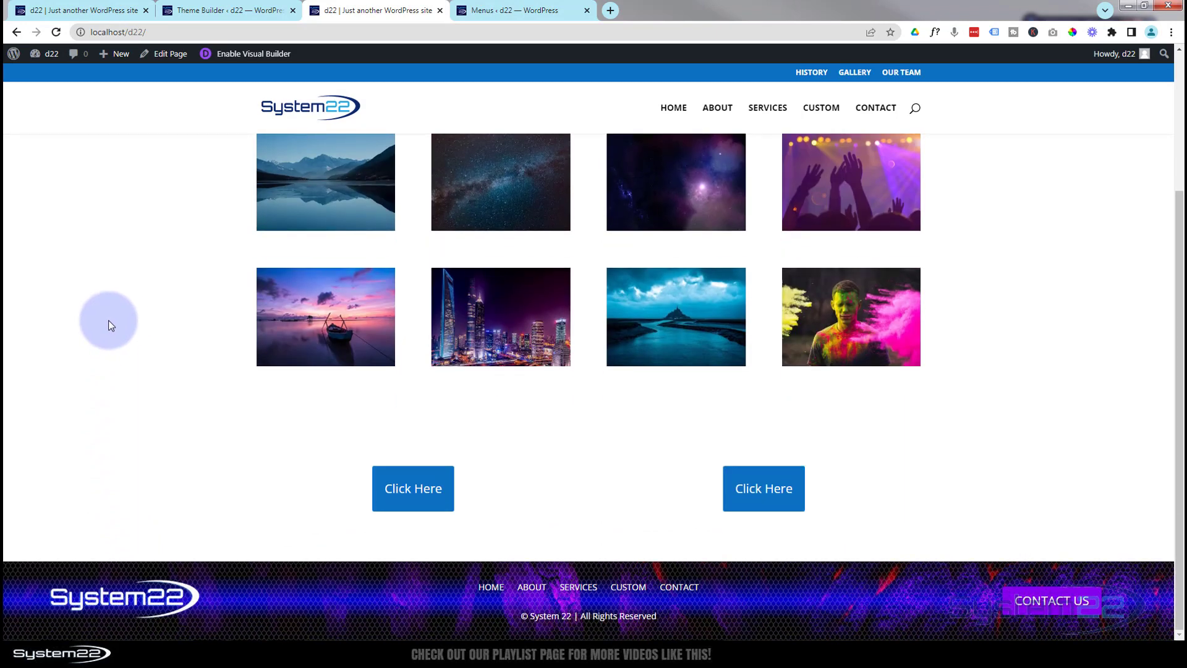